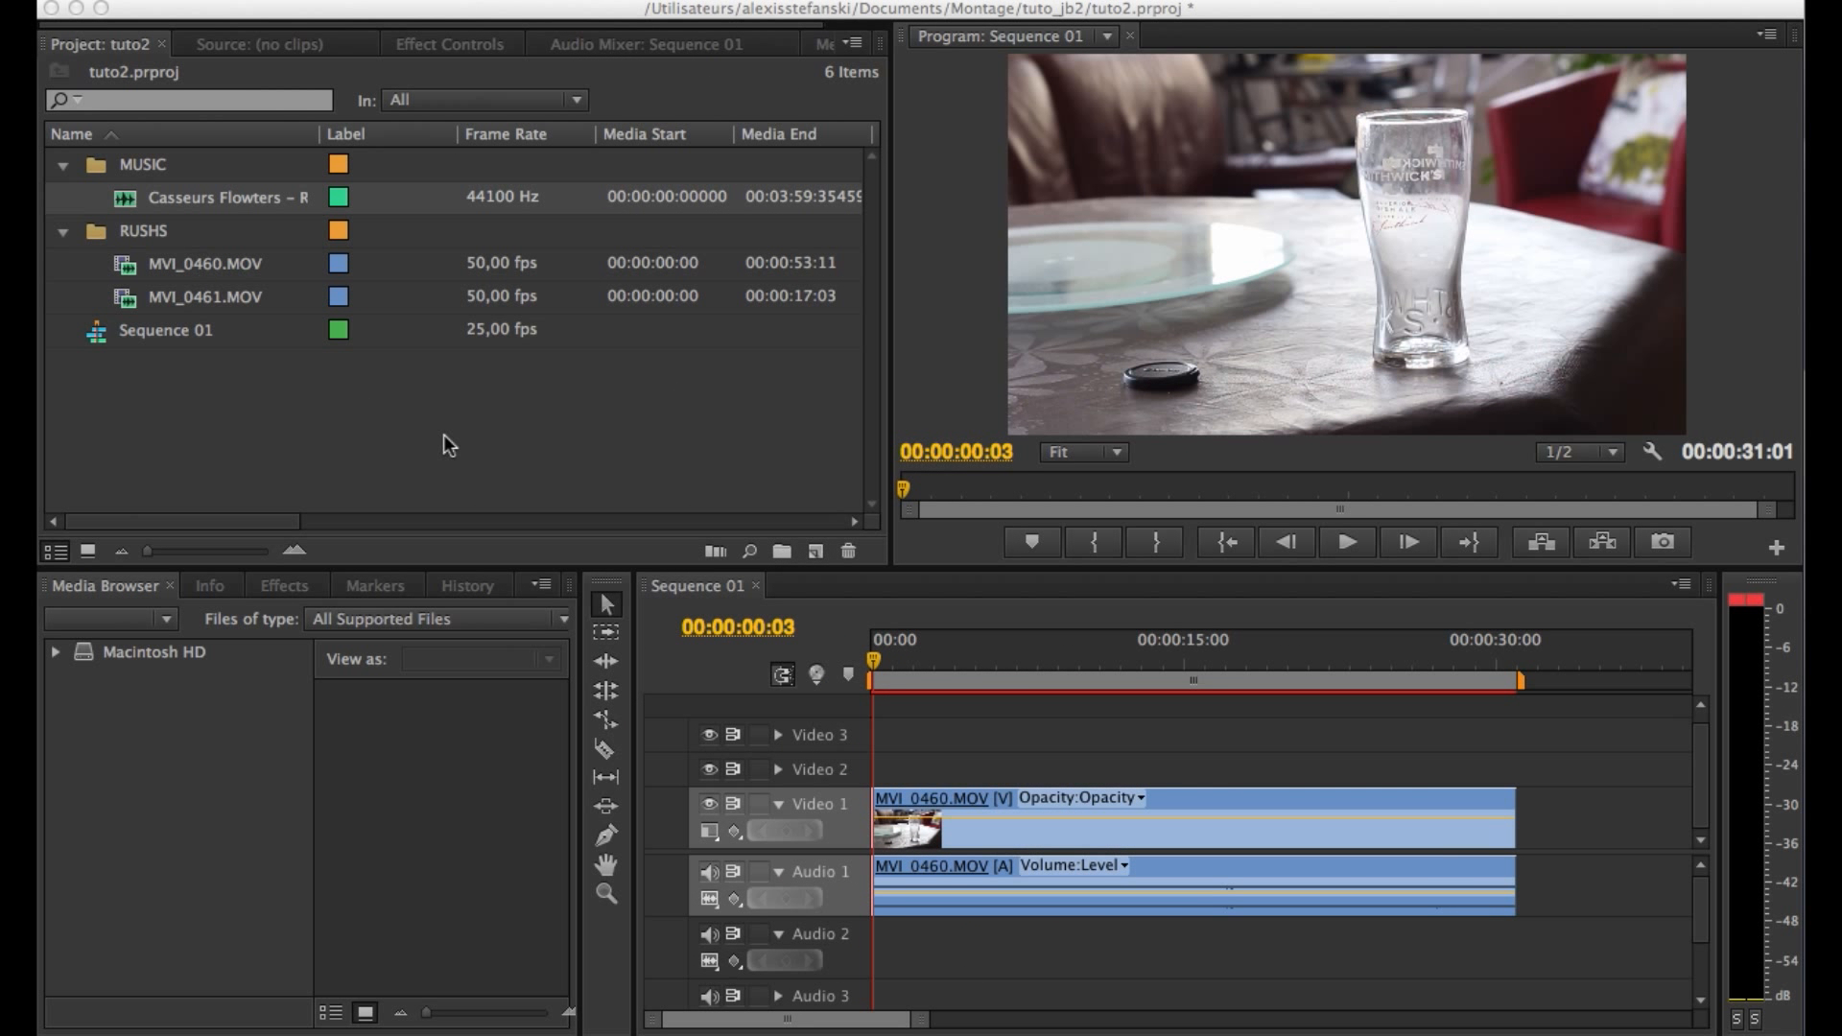
Open the effects library and look through its presets, audio effects, video effects and transition categories.
left_click(151, 834)
left_click(218, 691)
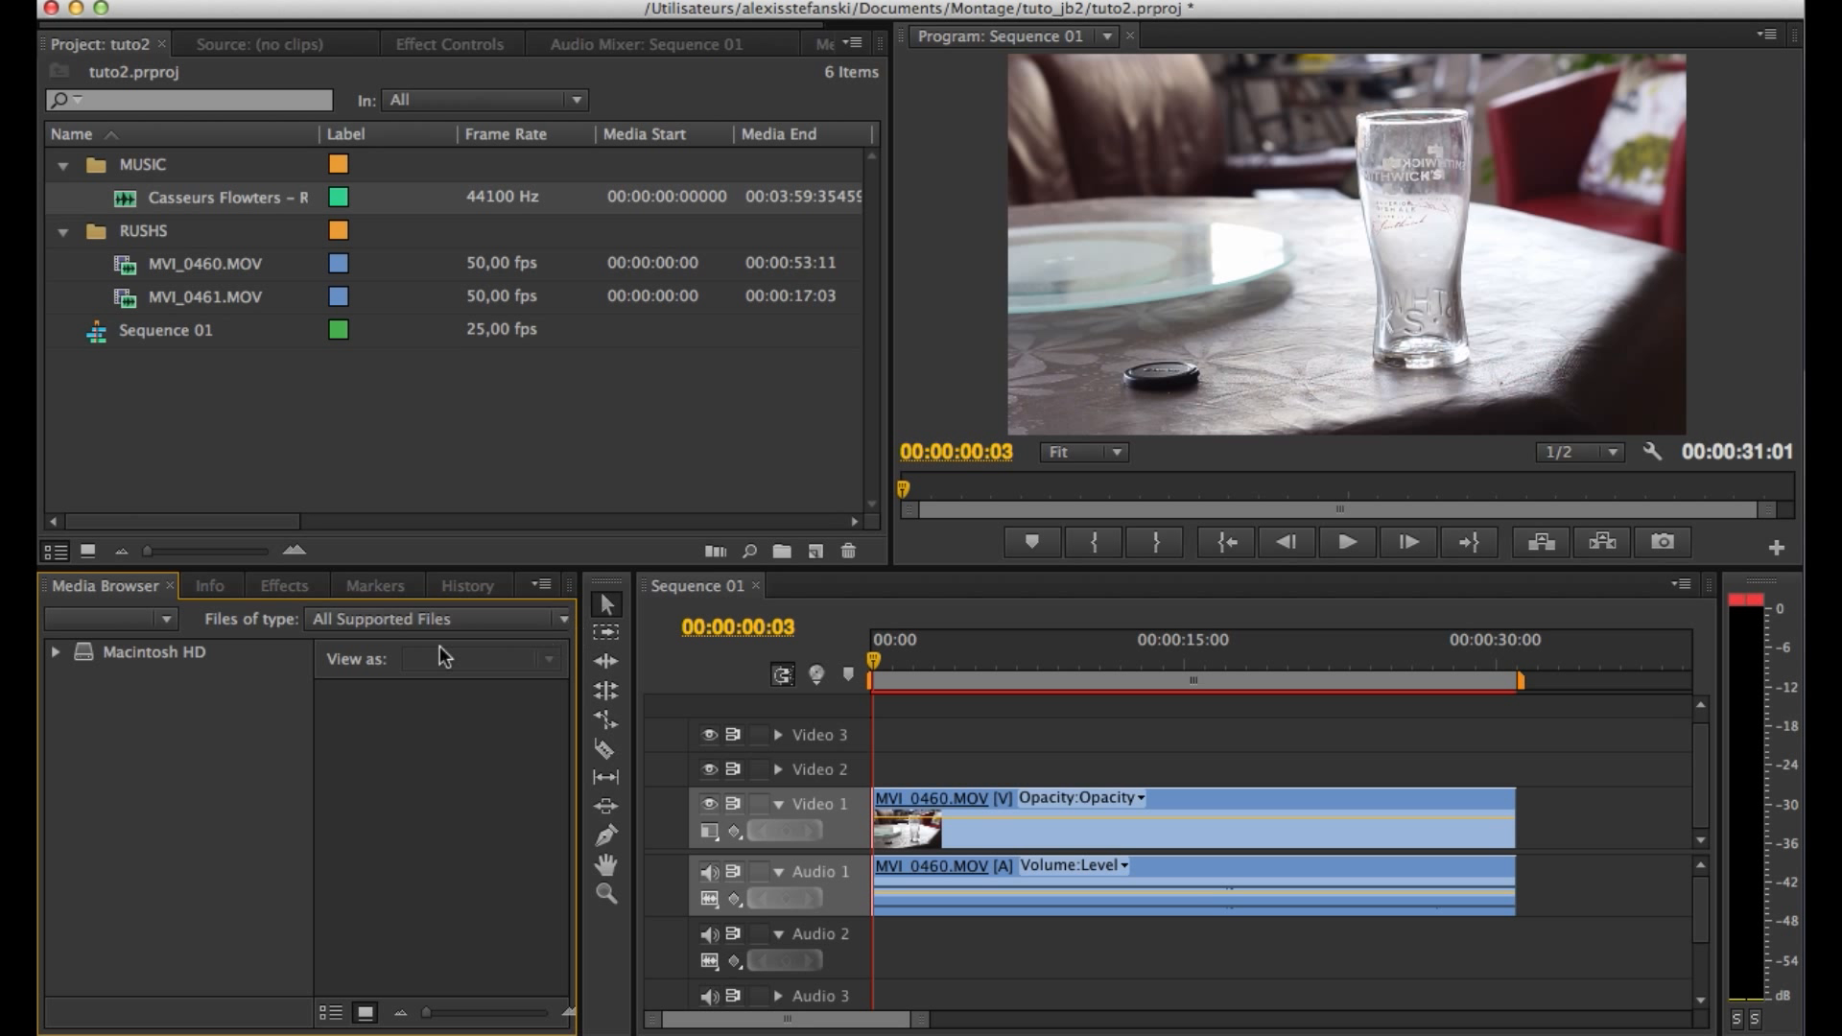
left_click(283, 587)
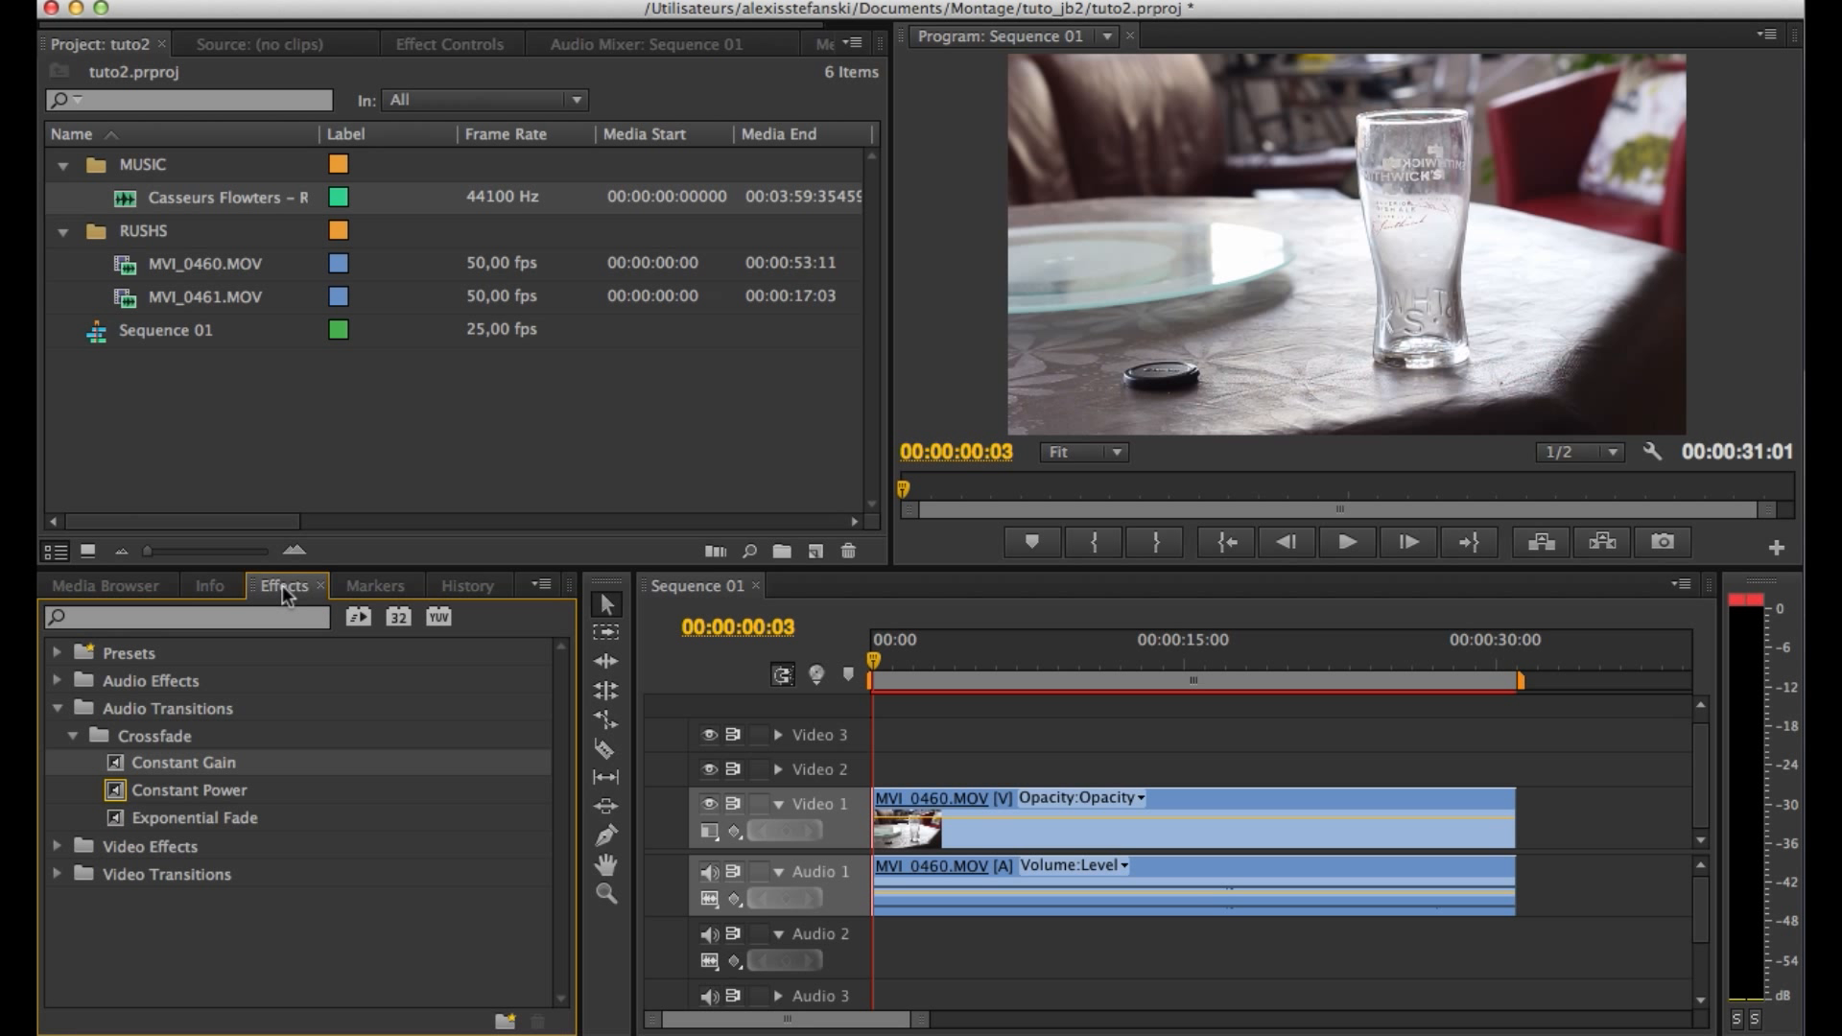
left_click(58, 654)
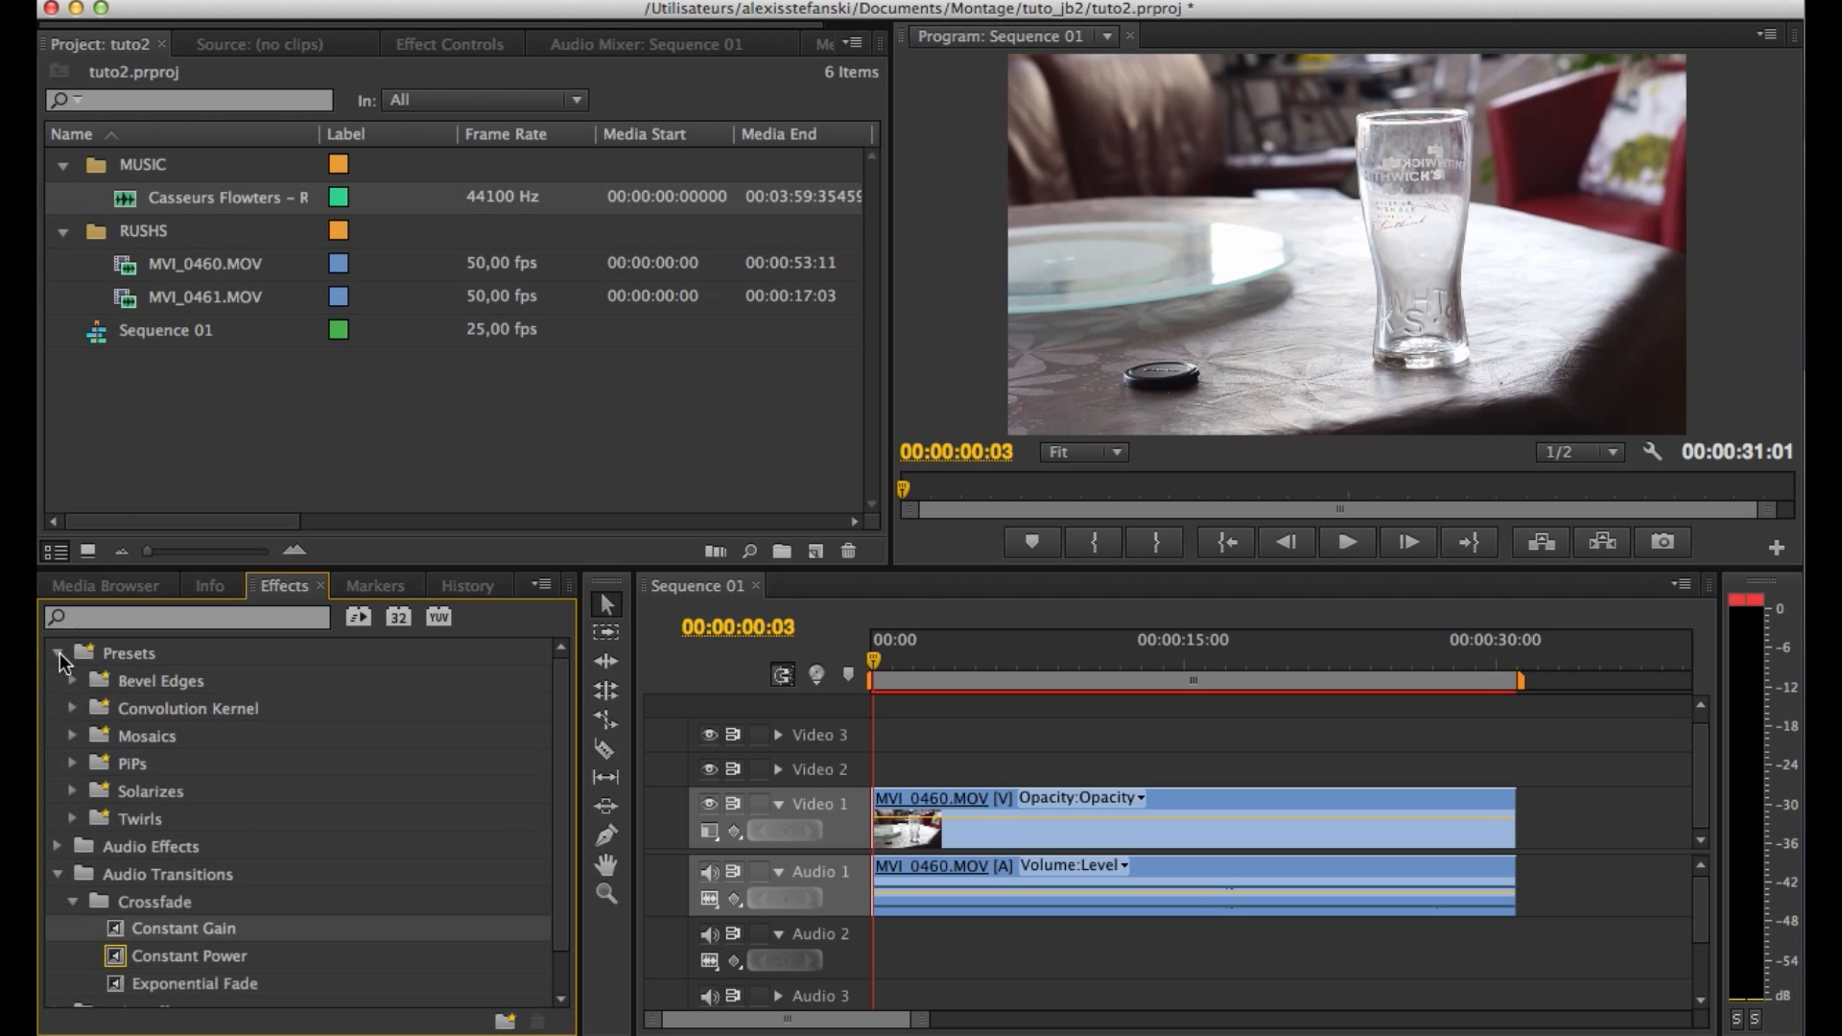
left_click(56, 654)
left_click(55, 654)
left_click(55, 654)
left_click(56, 655)
left_click(60, 655)
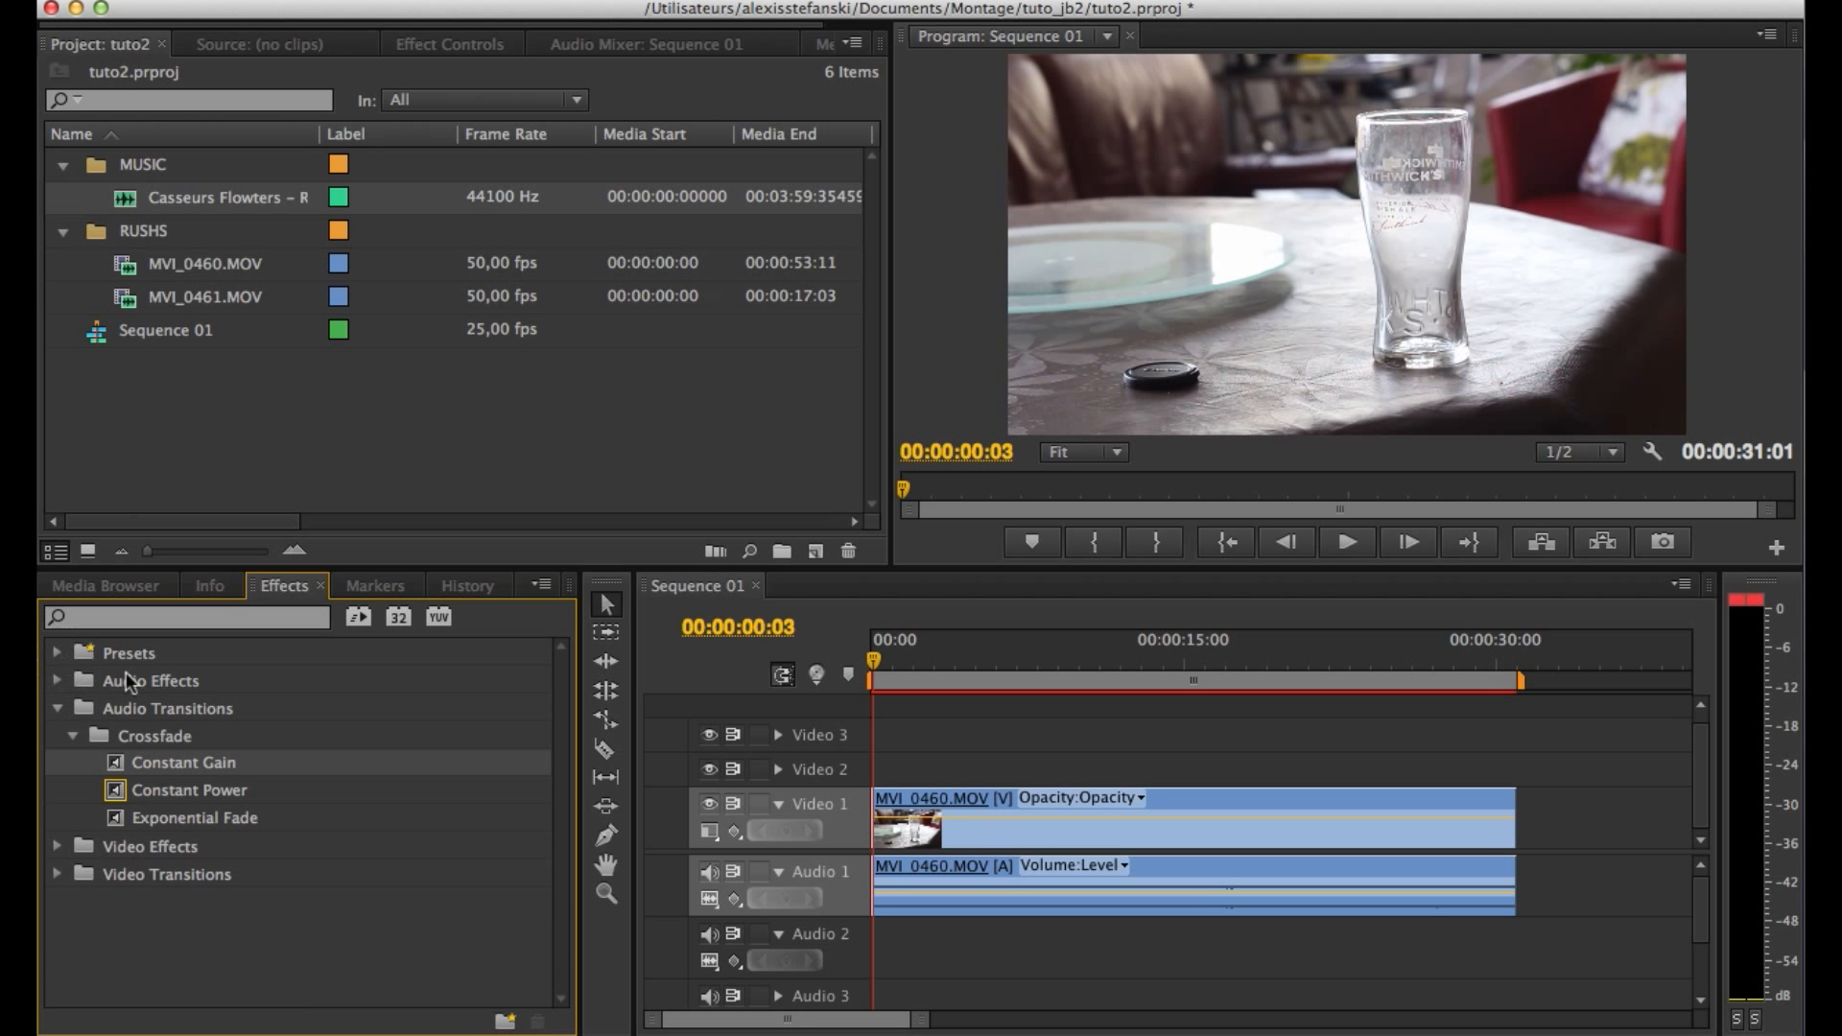
left_click(170, 681)
left_click(164, 846)
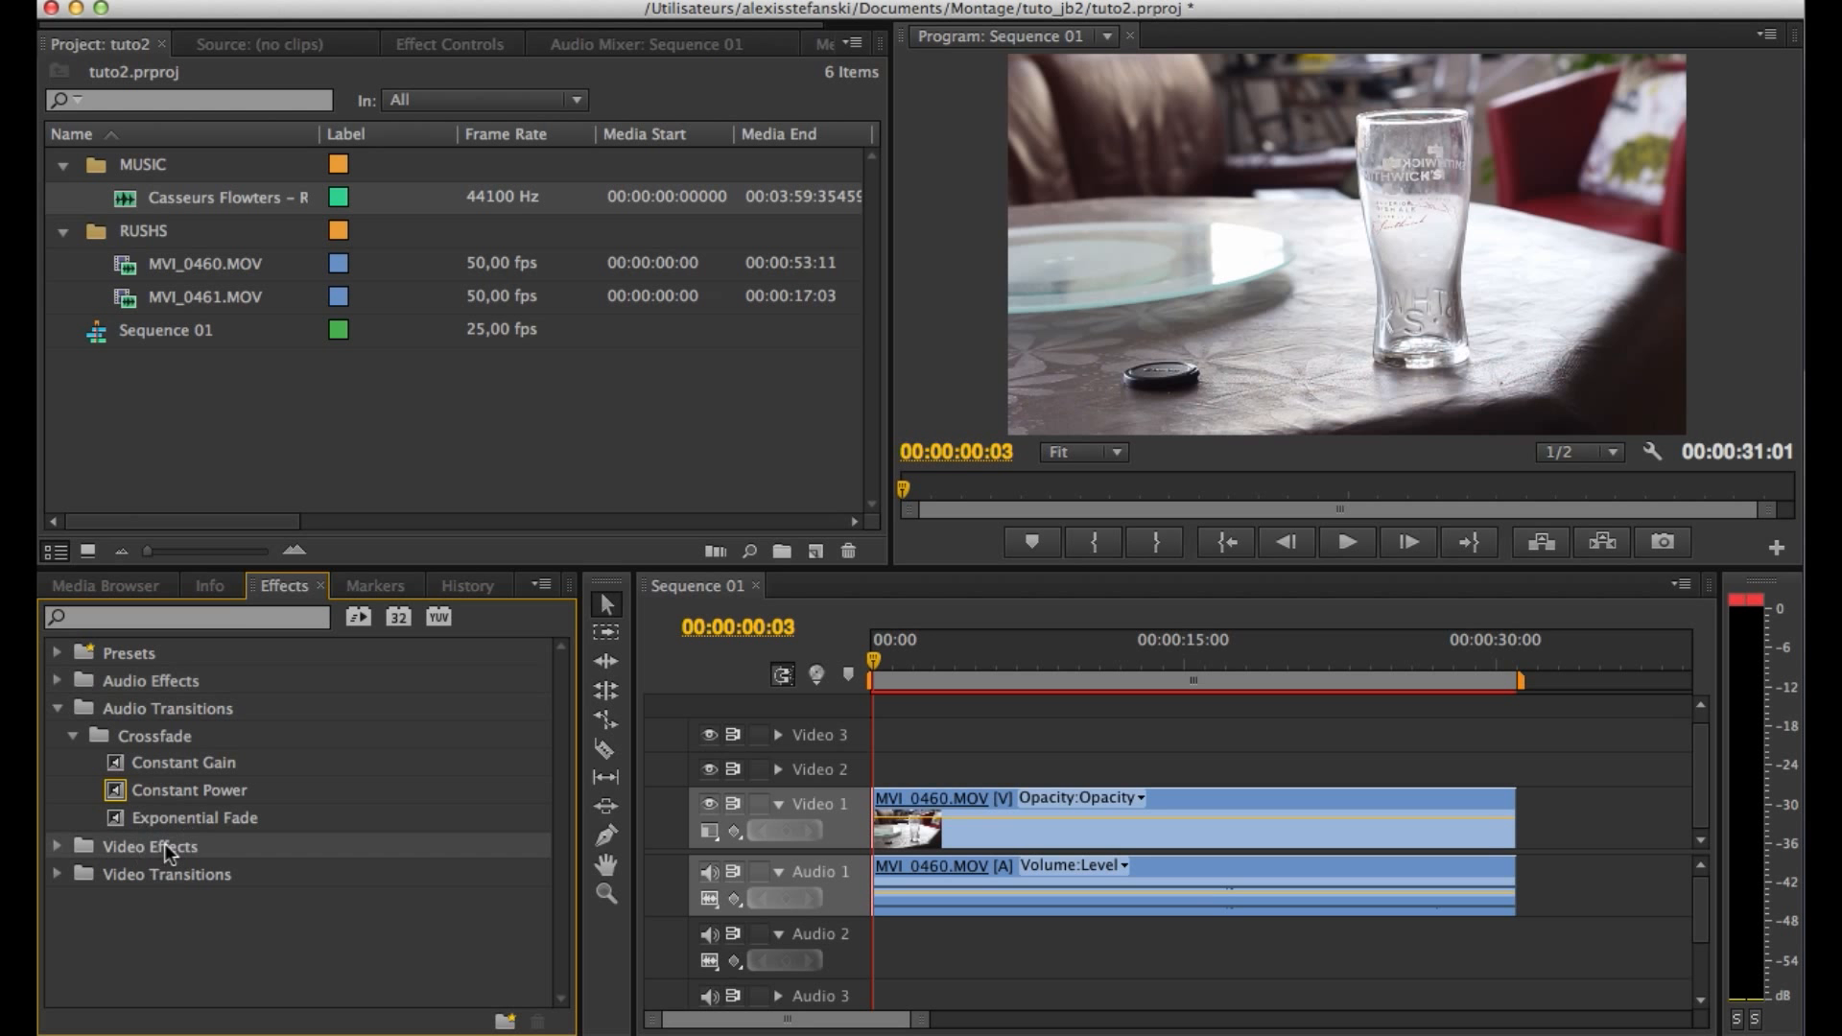
left_click(199, 710)
left_click(234, 874)
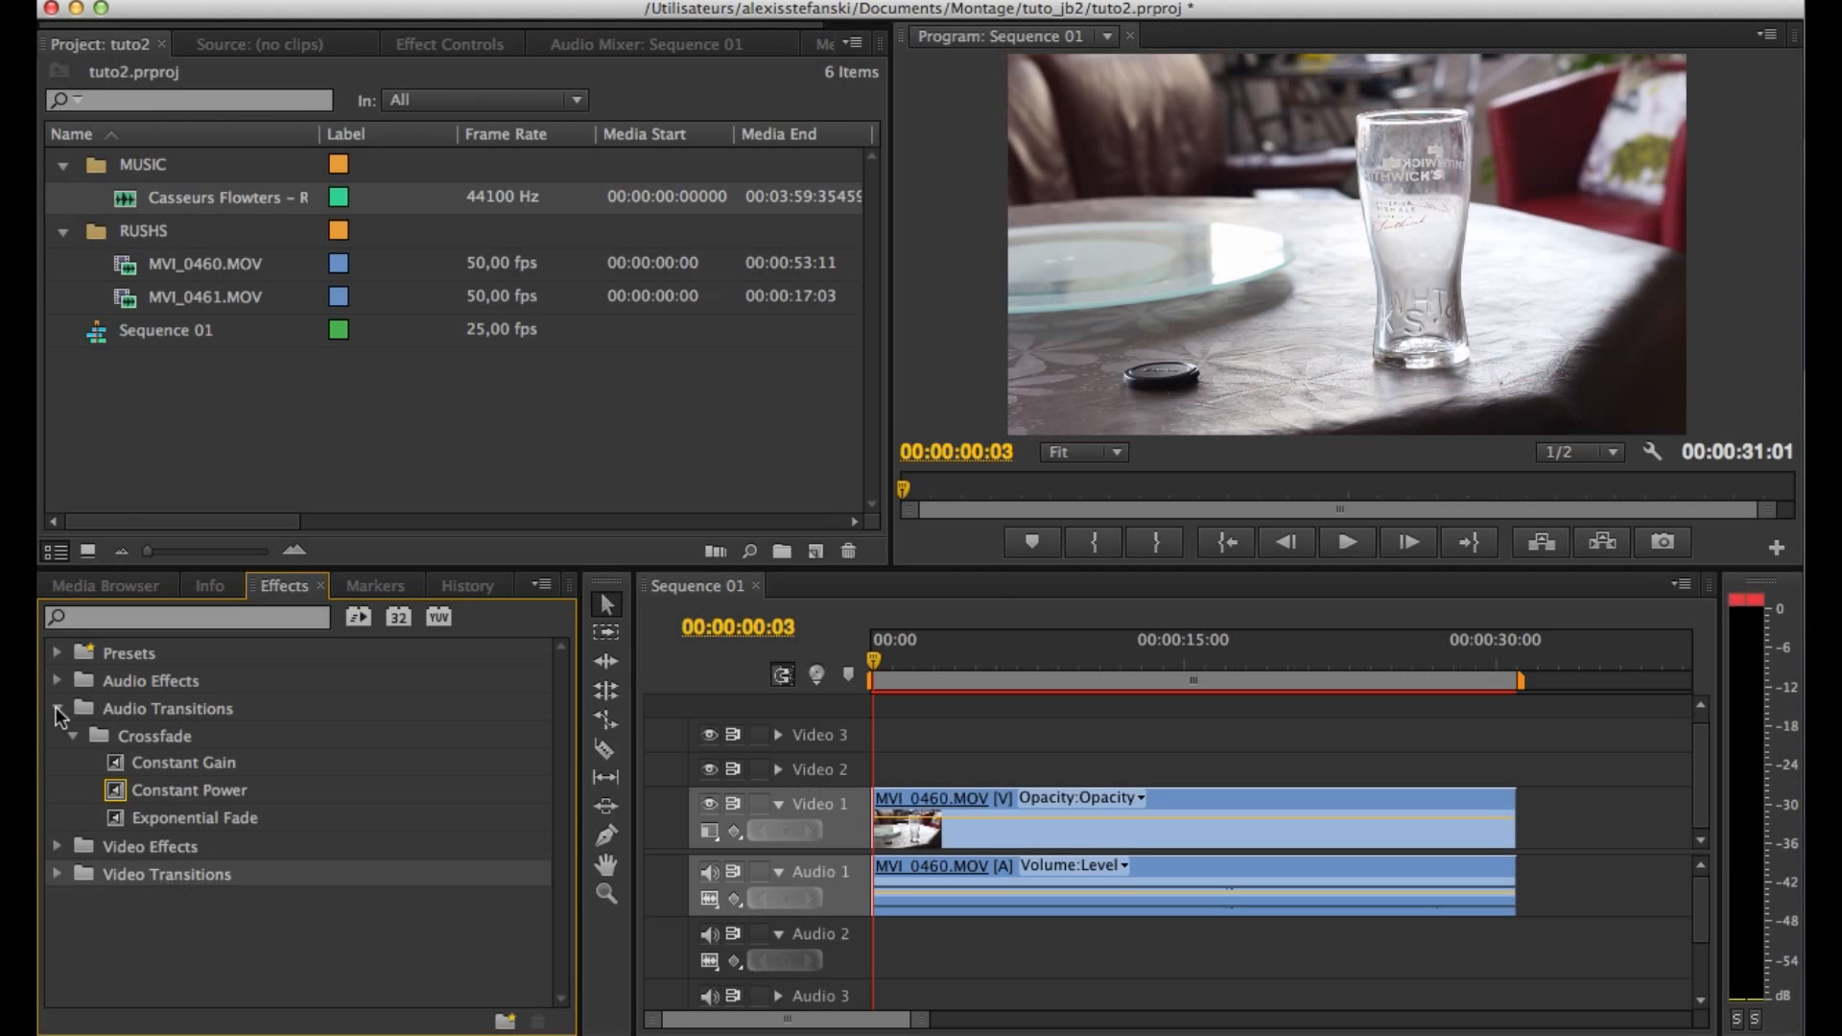
Collapse the Audio Transitions category, expand Video Effects and look through its subfolders.
left_click(58, 708)
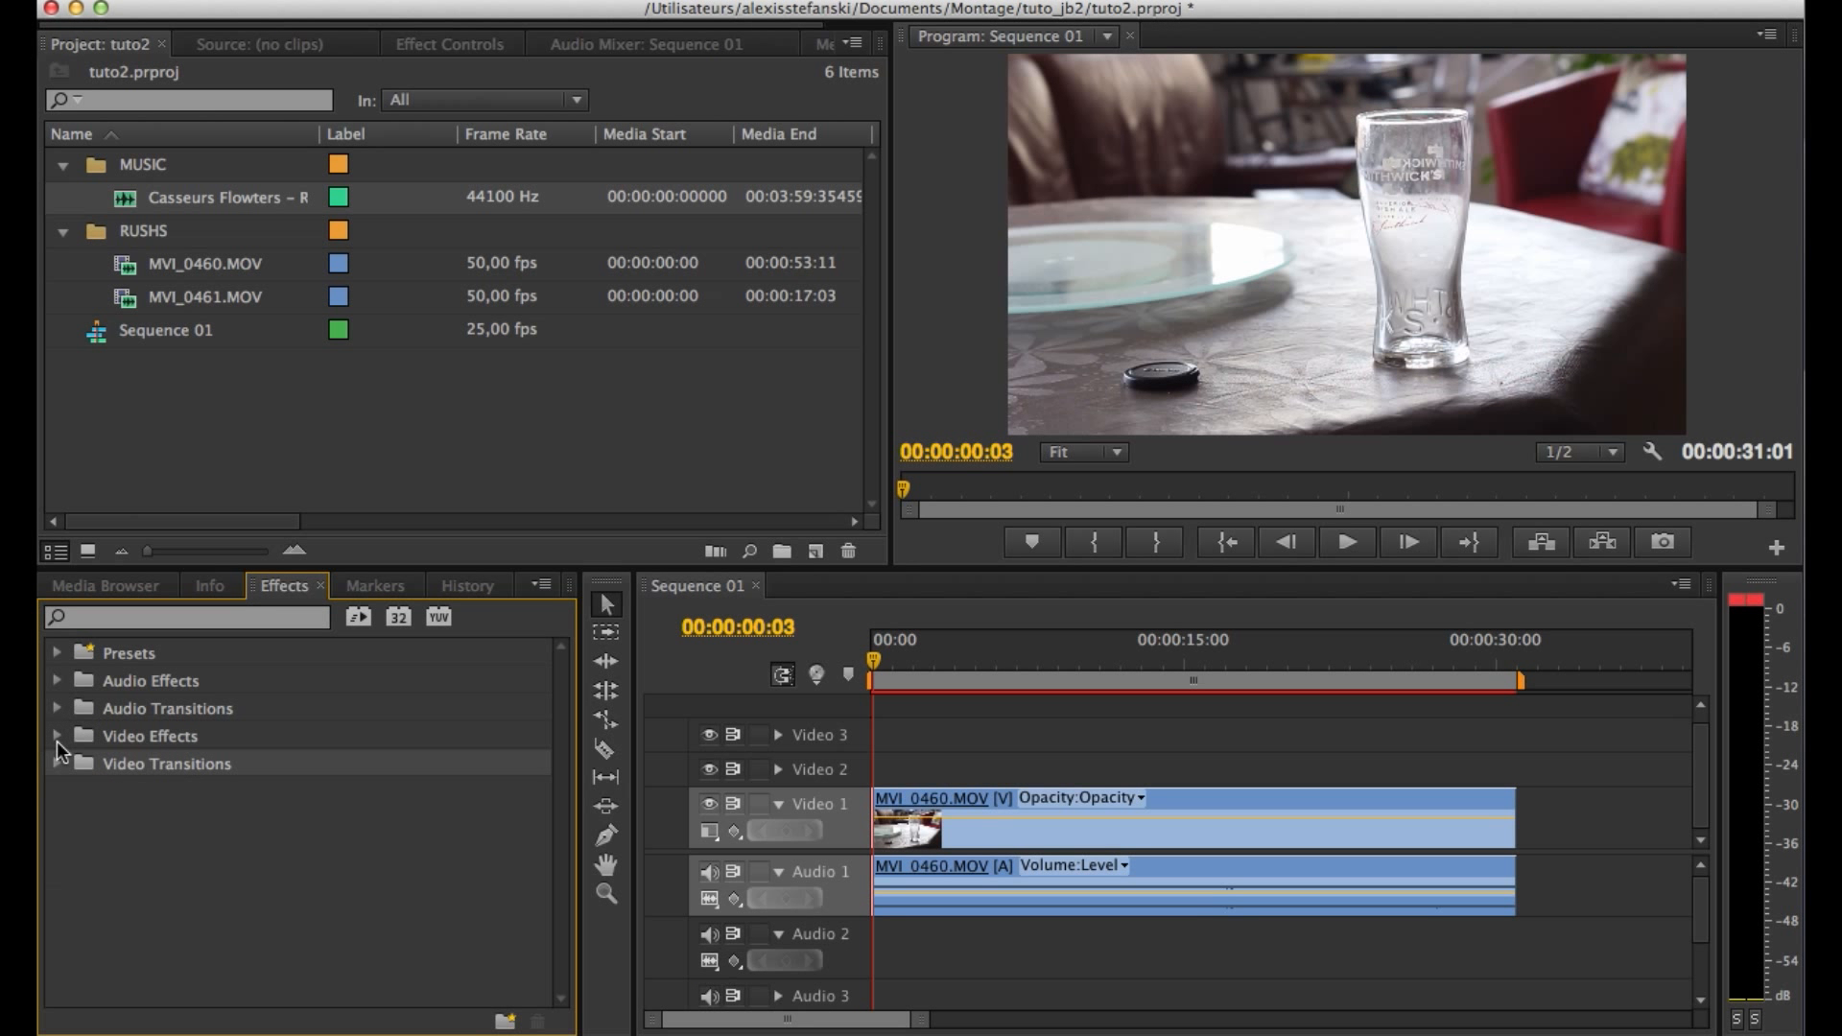
left_click(58, 736)
scroll(384, 824, "down", 5)
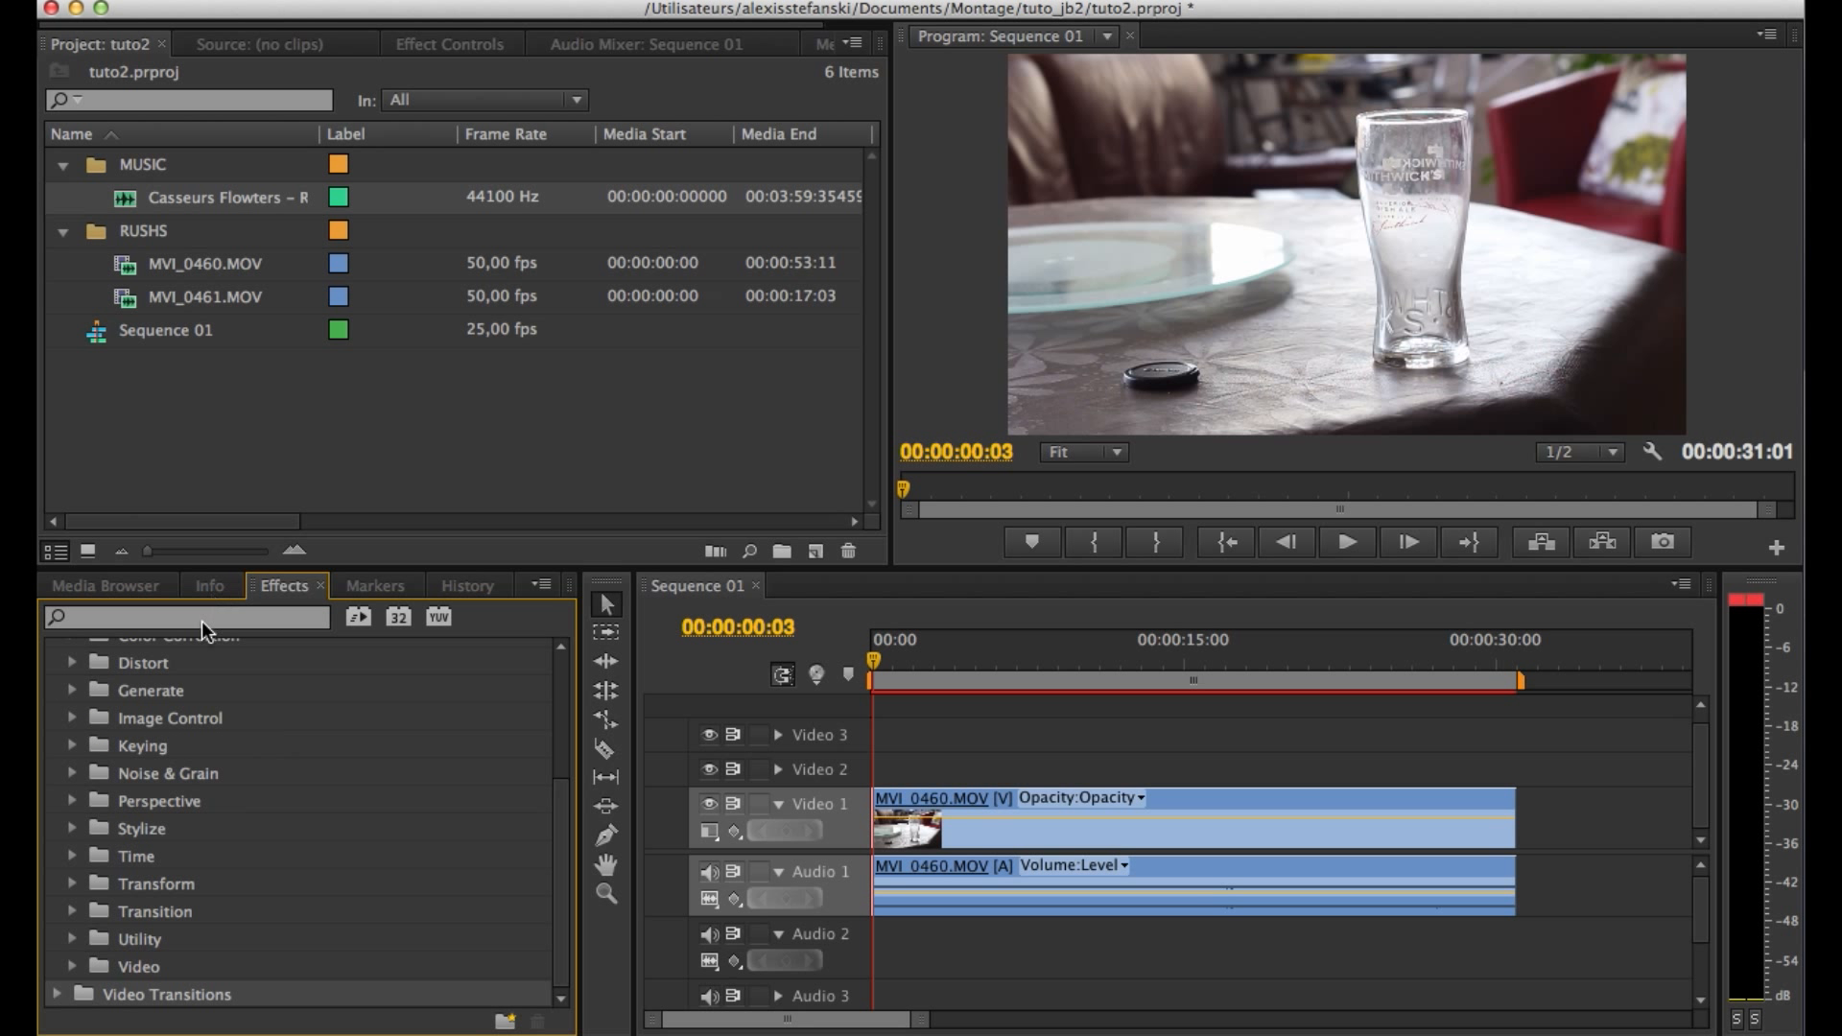
scroll(158, 633, "up", 1)
left_click(153, 619)
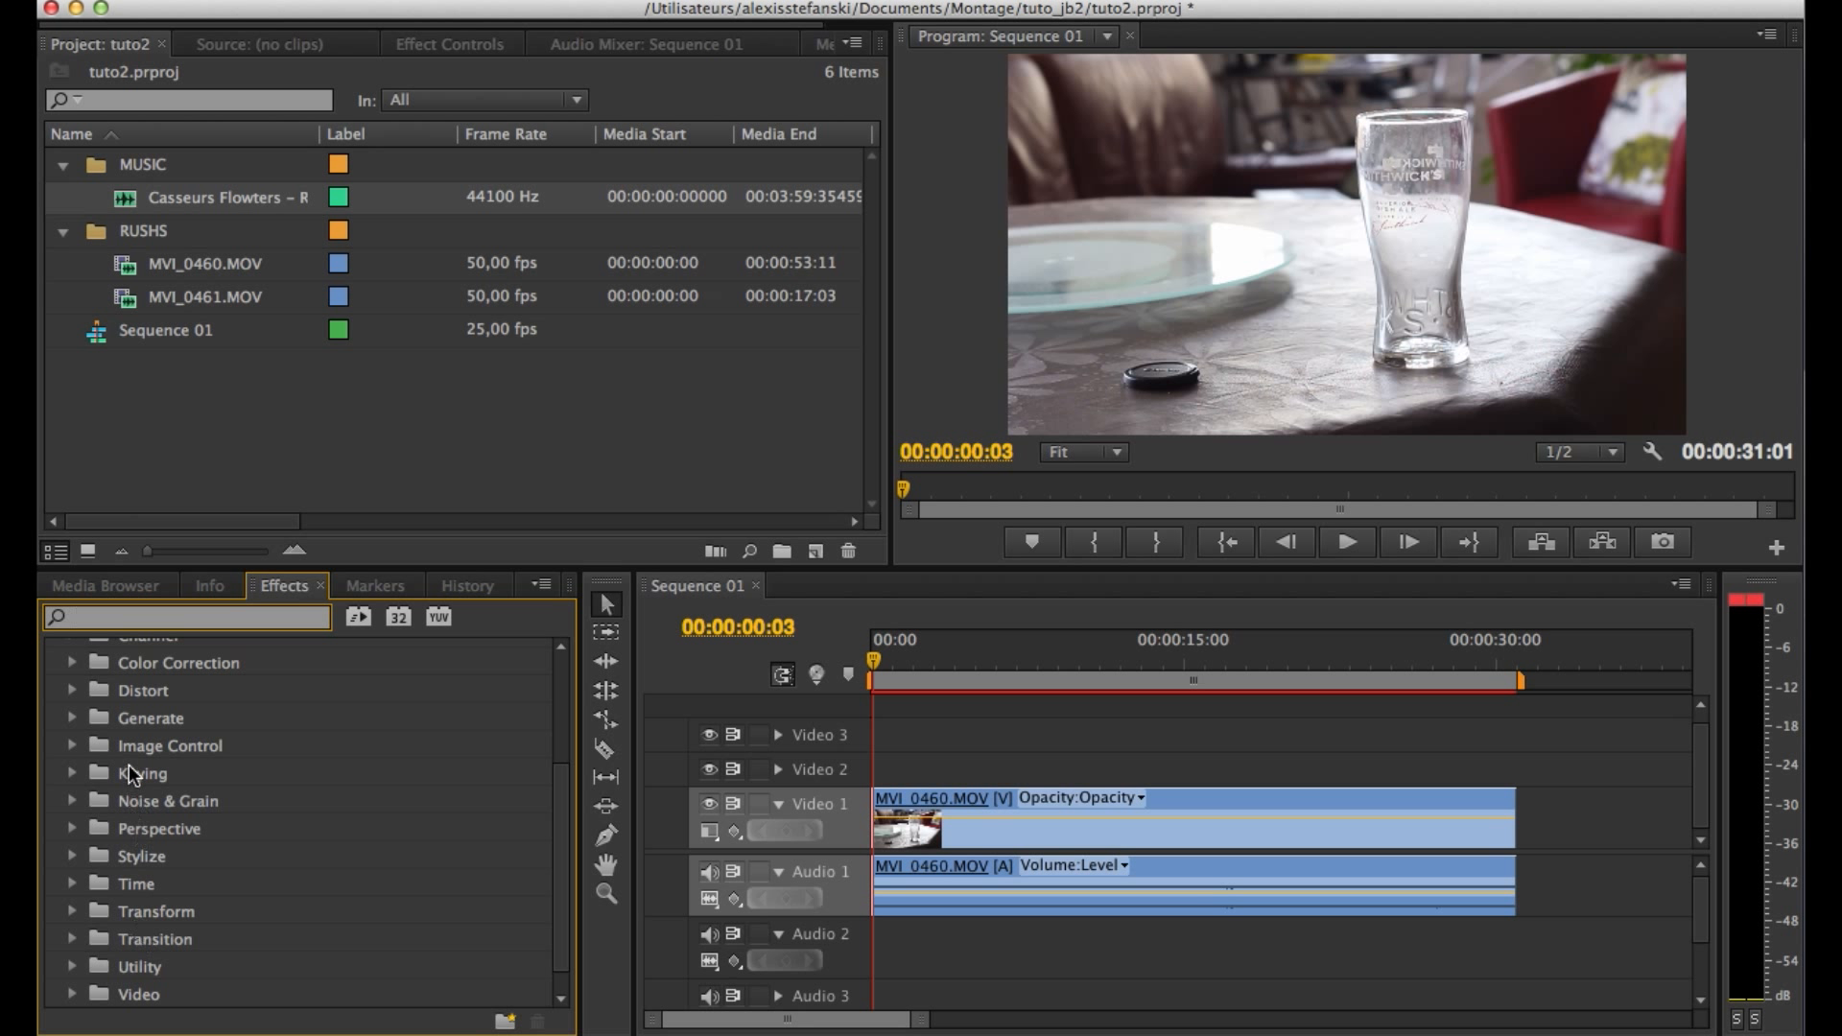
scroll(248, 803, "up", 3)
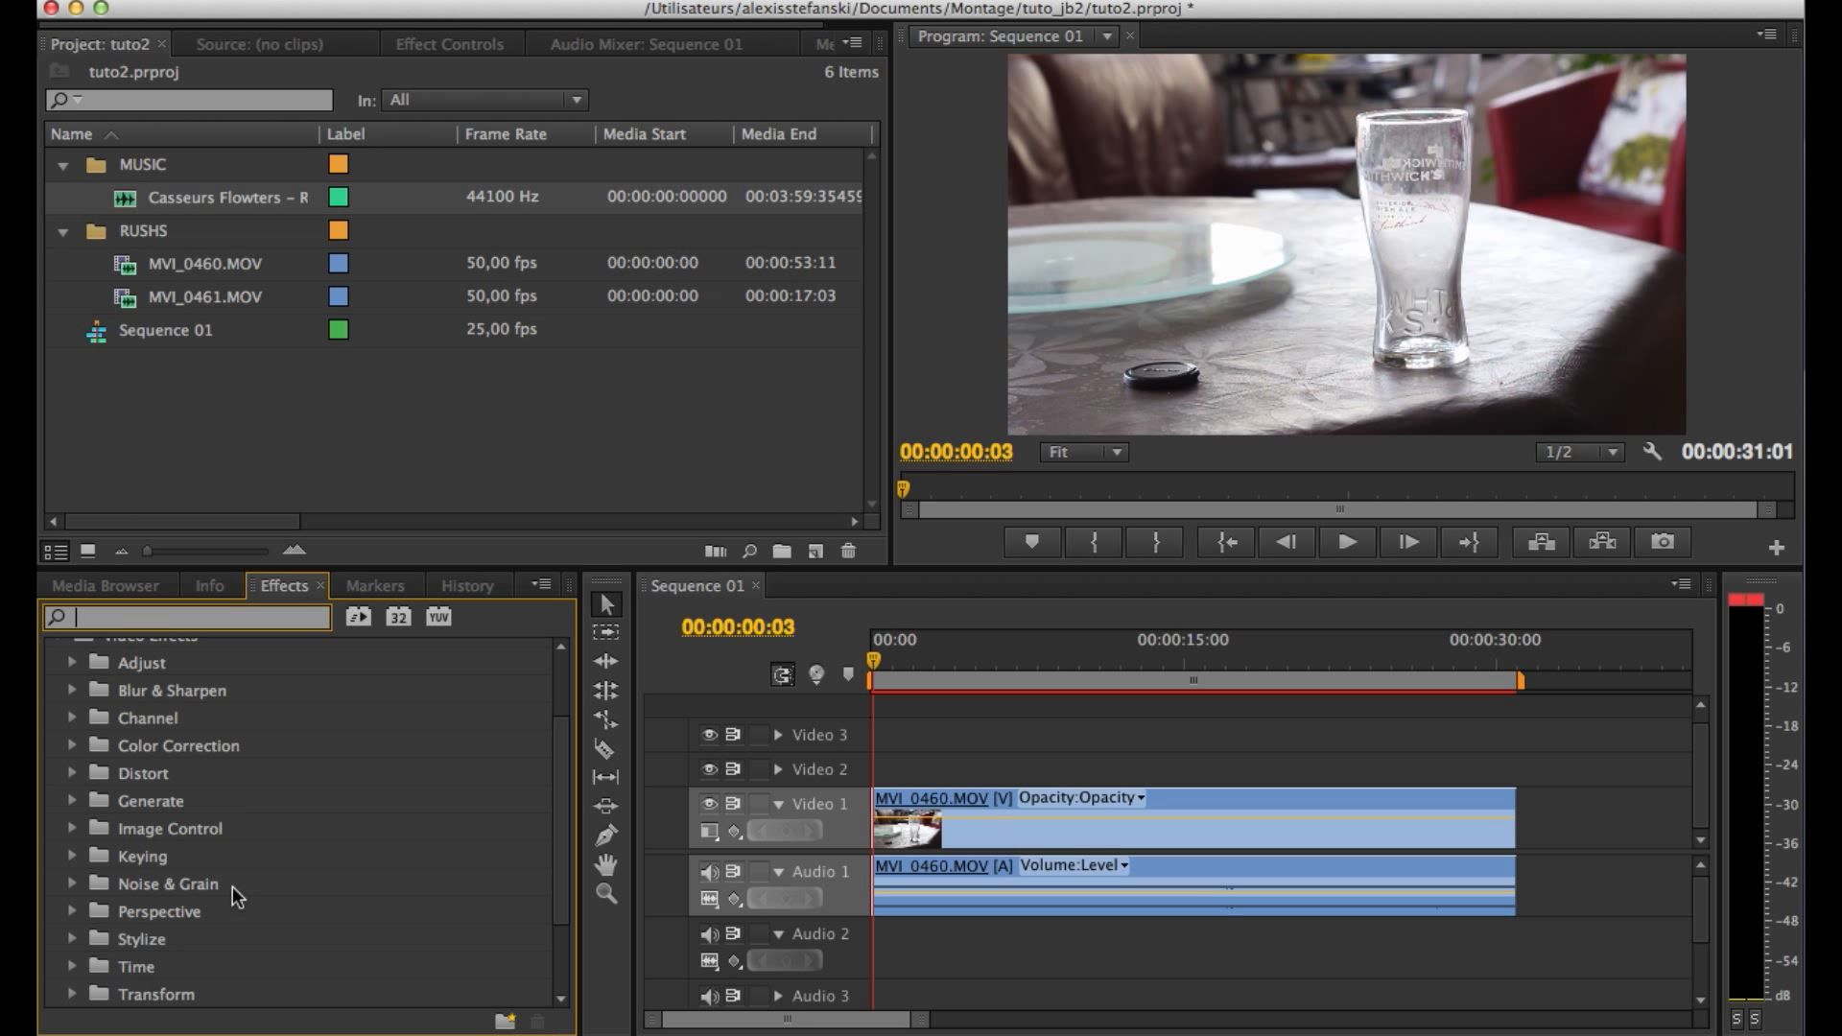
Apply the Alpha Glow effect from the Stylize folder to the MVI_0460.MOV clip on Video 1.
left_click(73, 940)
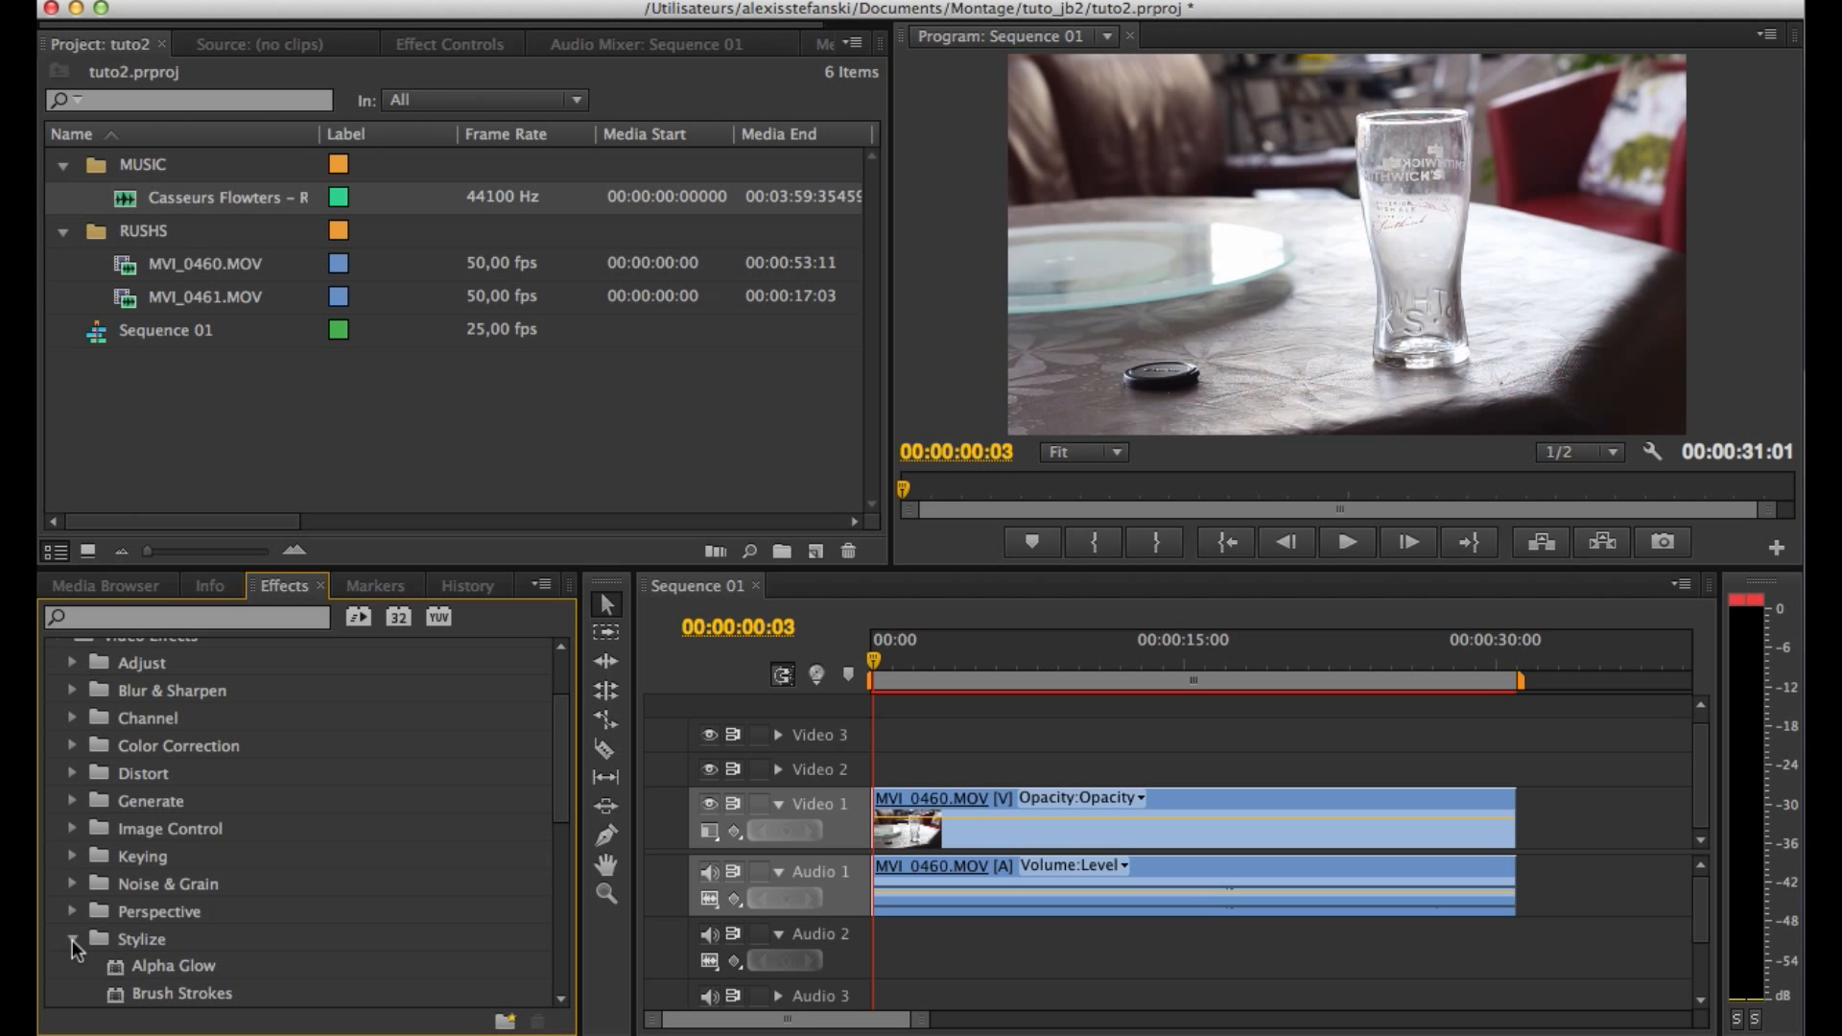
scroll(308, 884, "down", 4)
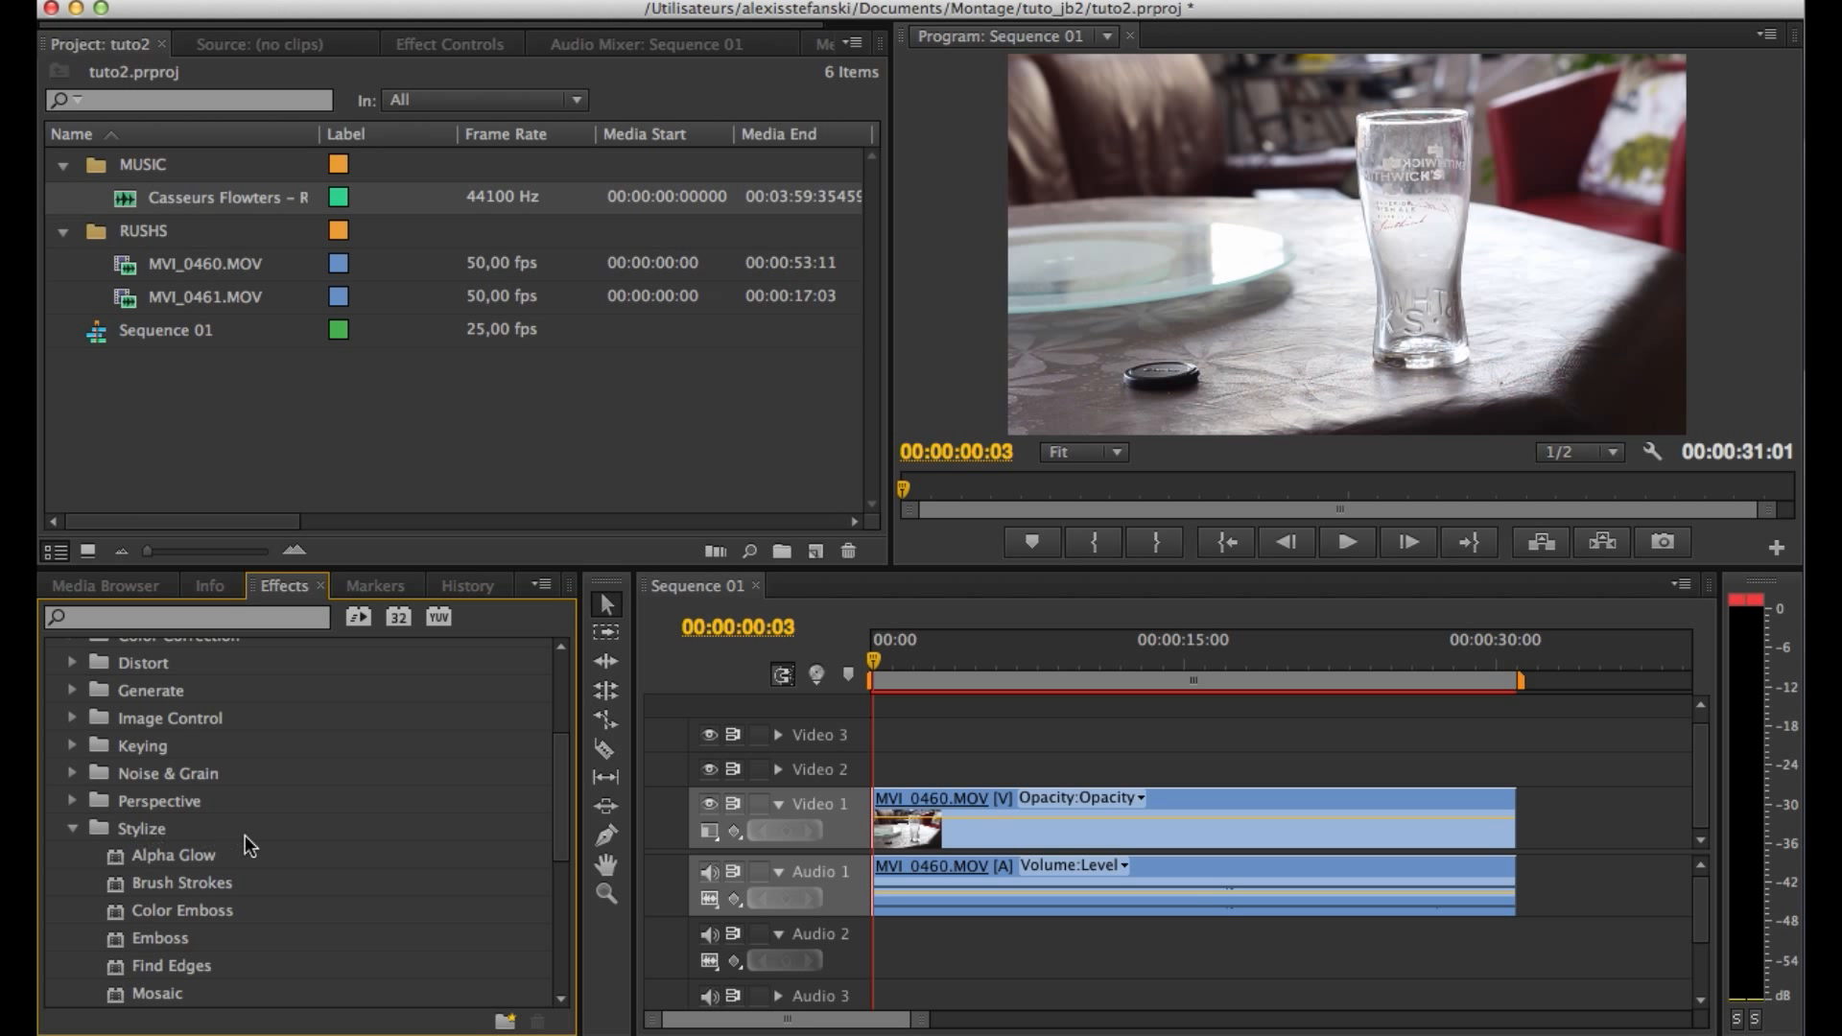
scroll(248, 846, "down", 4)
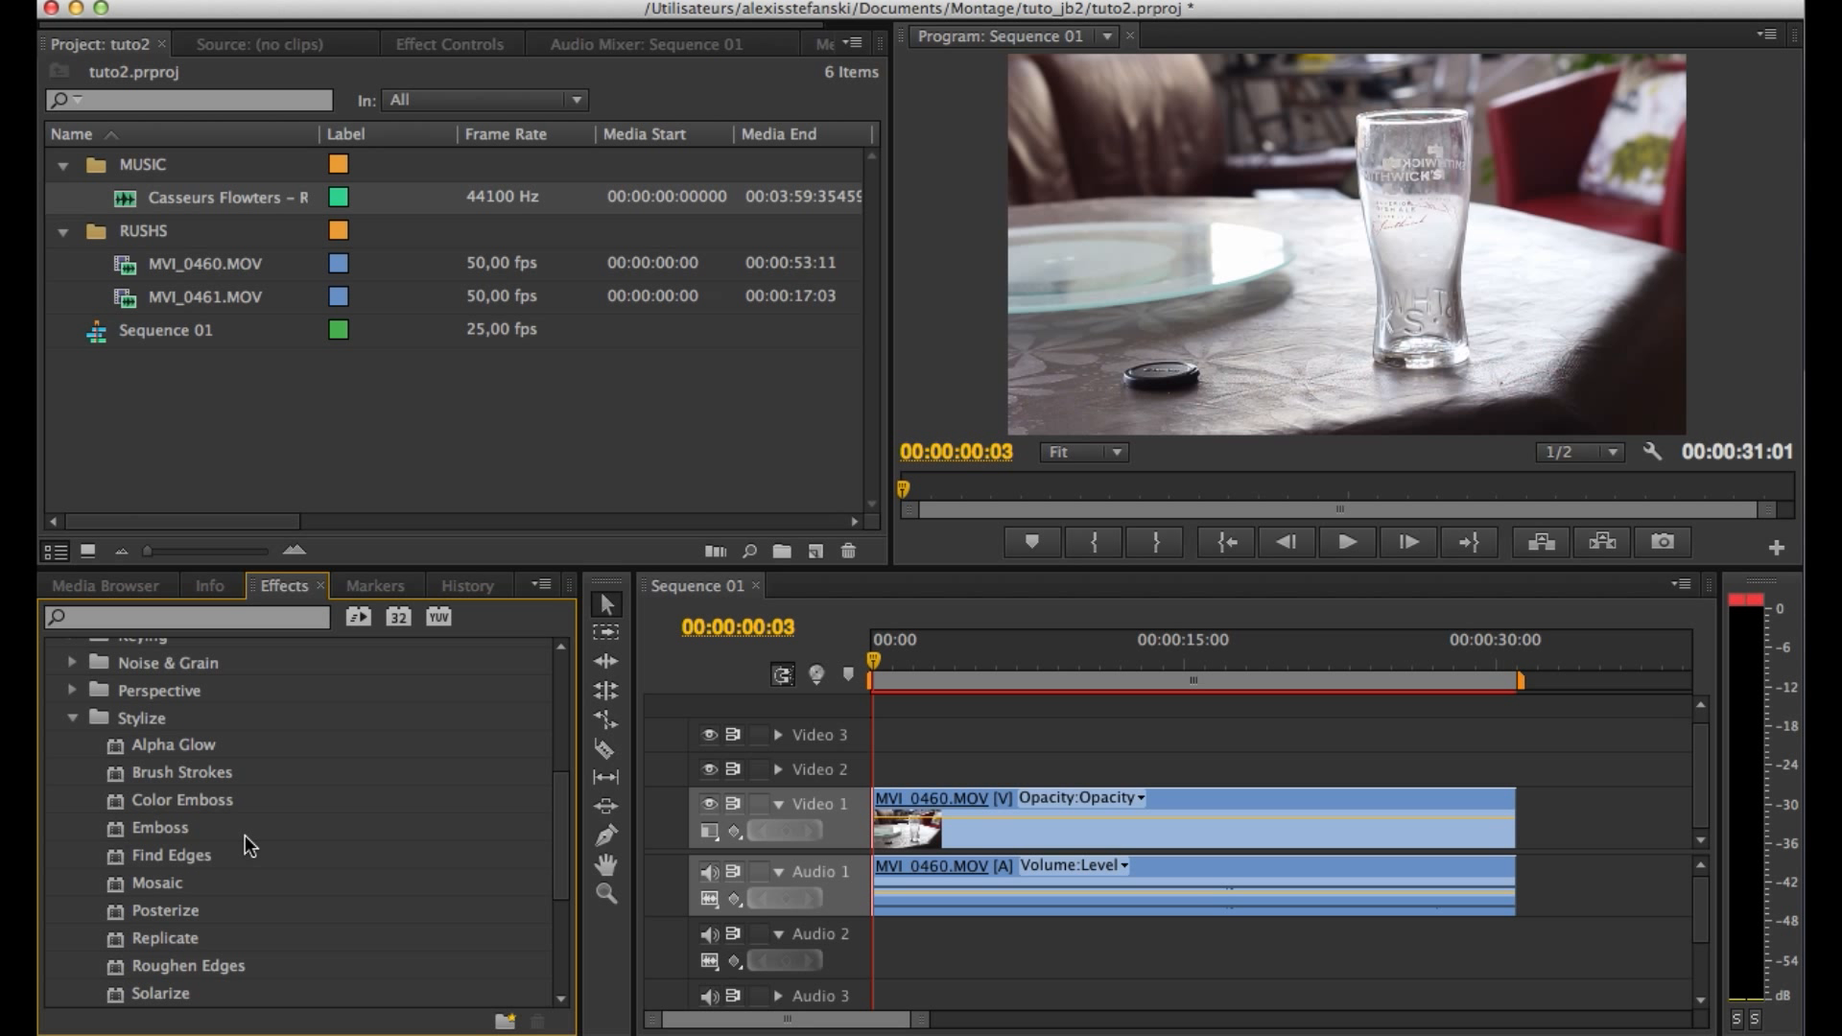
scroll(246, 837, "down", 2)
left_click(157, 688)
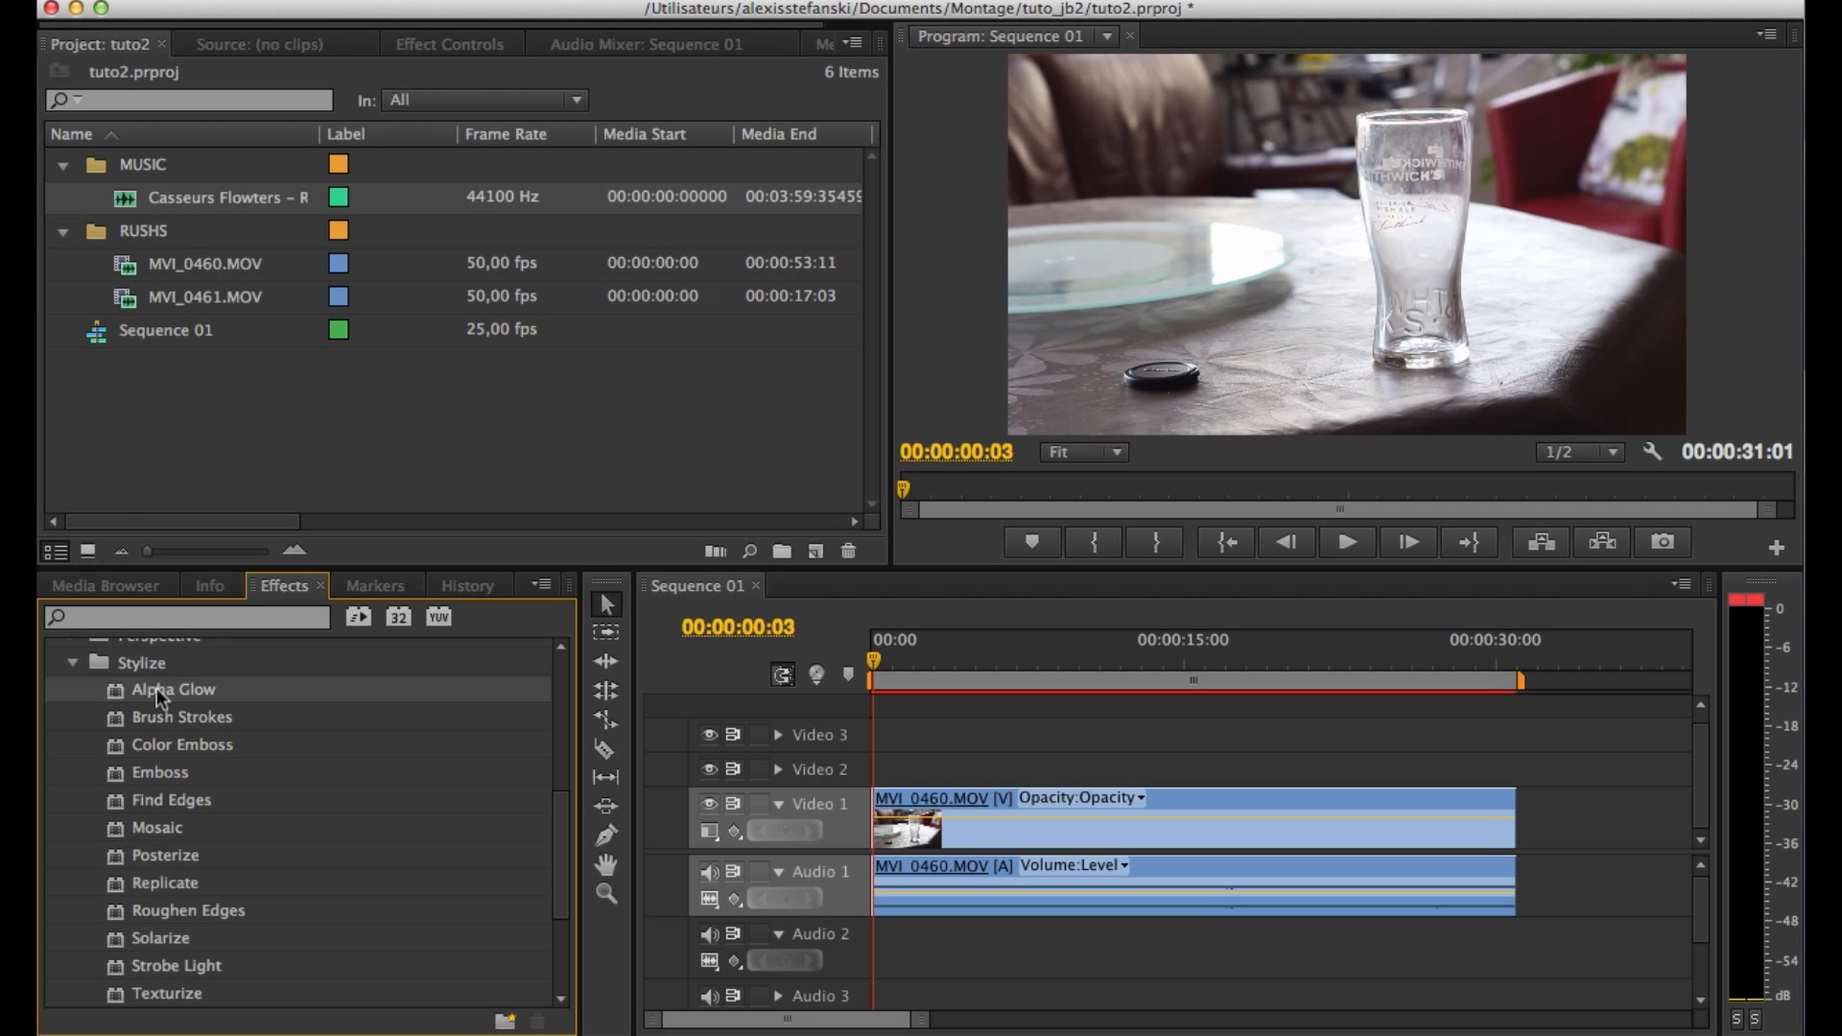
left_click_drag(157, 688, 941, 797)
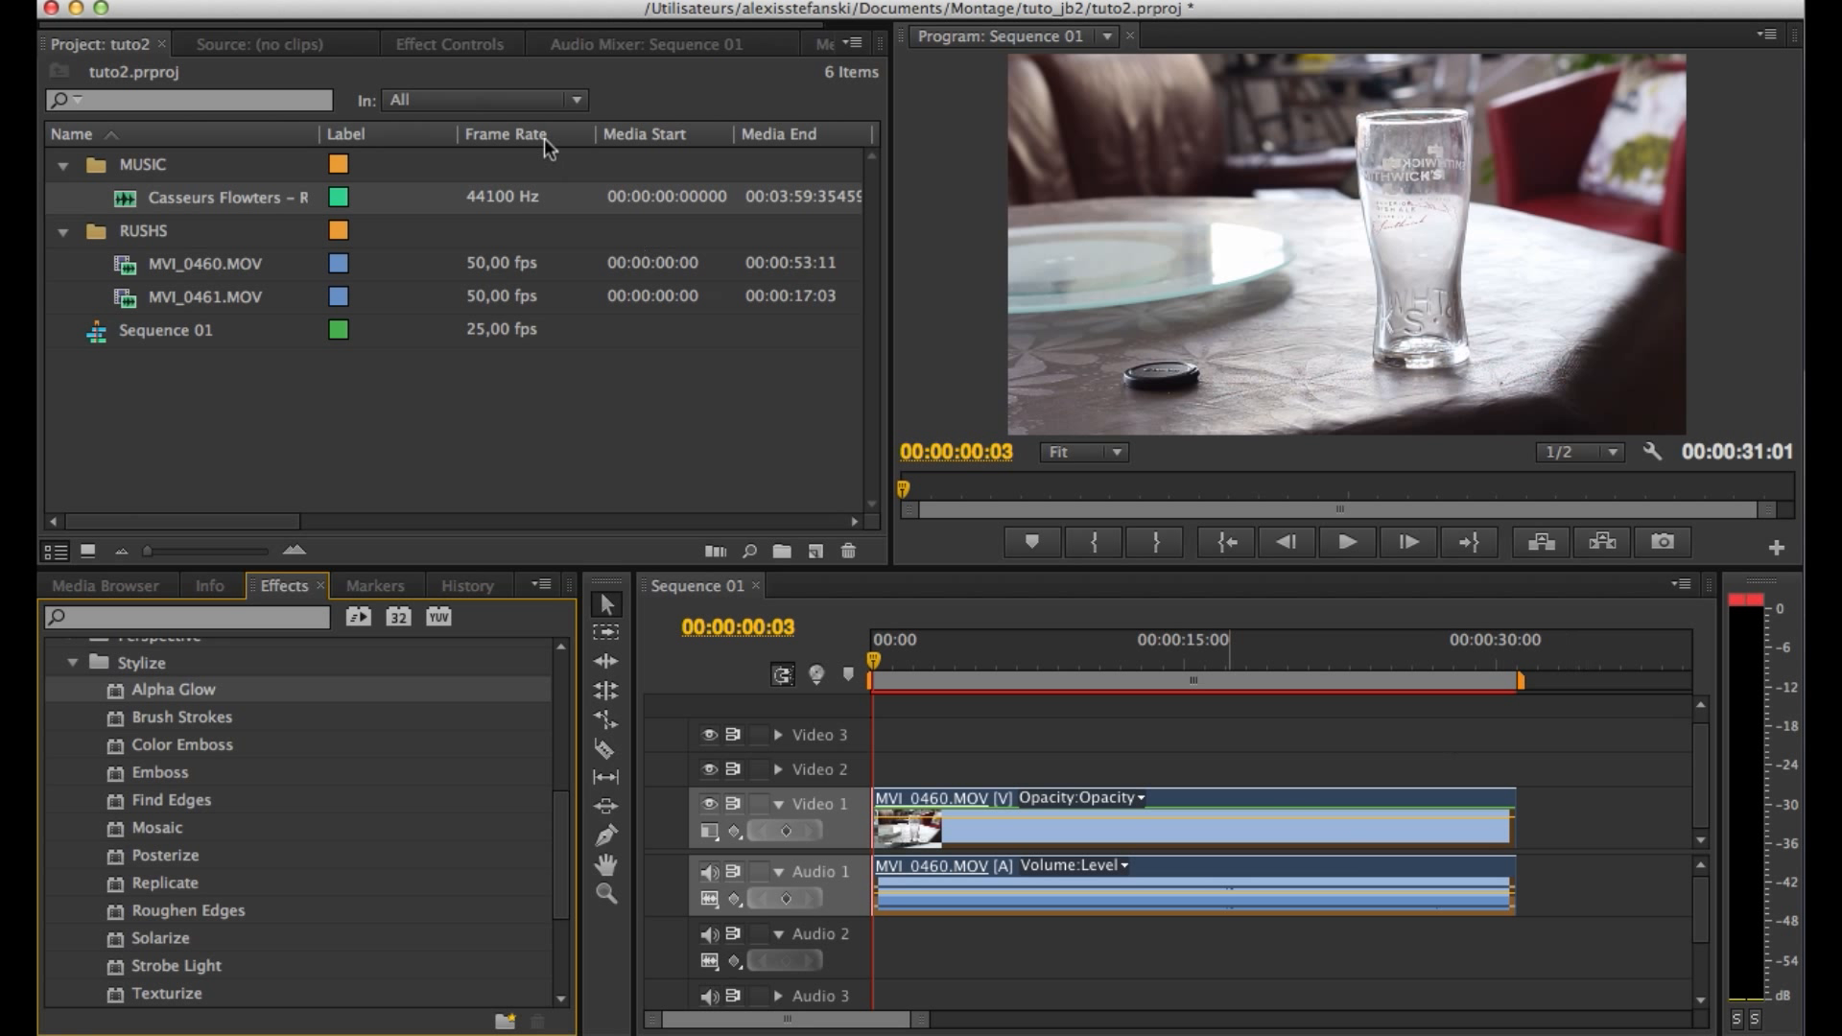
Show the effect controls of the MVI_0460.MOV clip and collapse its Motion and Opacity groups.
left_click(434, 52)
scroll(140, 309, "down", 2)
scroll(140, 296, "up", 2)
left_click(59, 153)
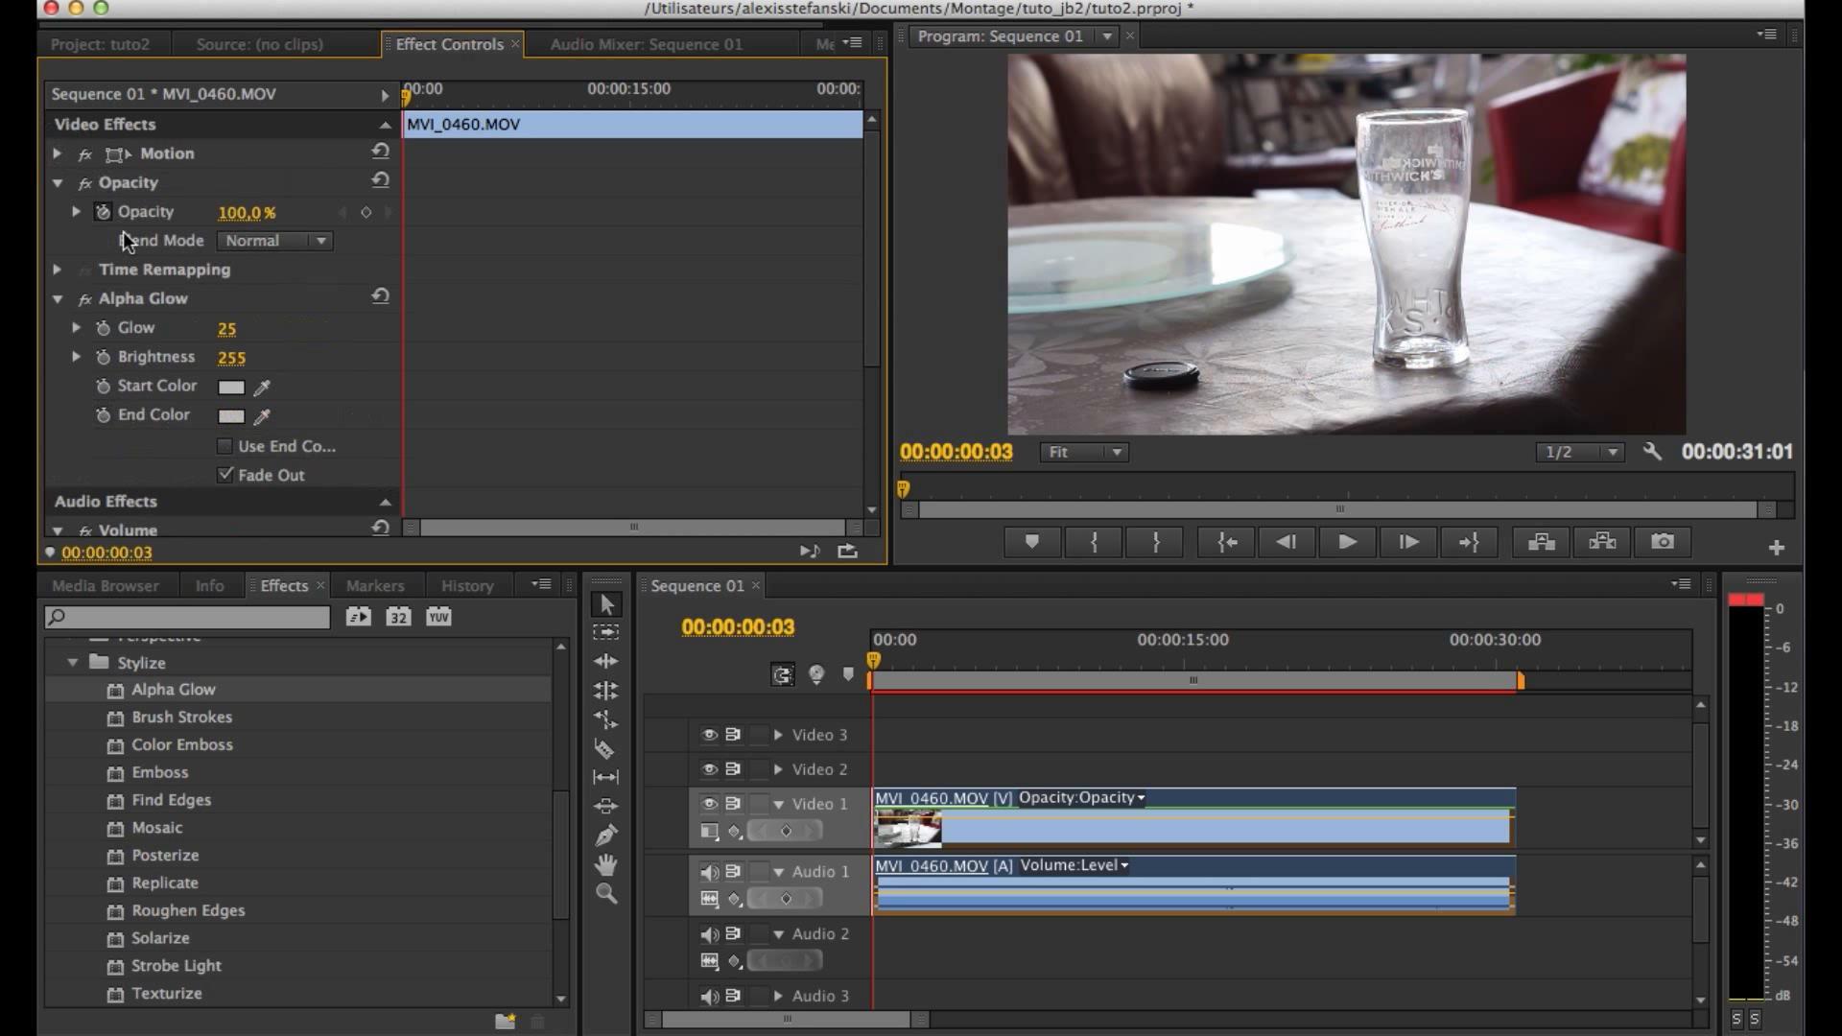
left_click(58, 182)
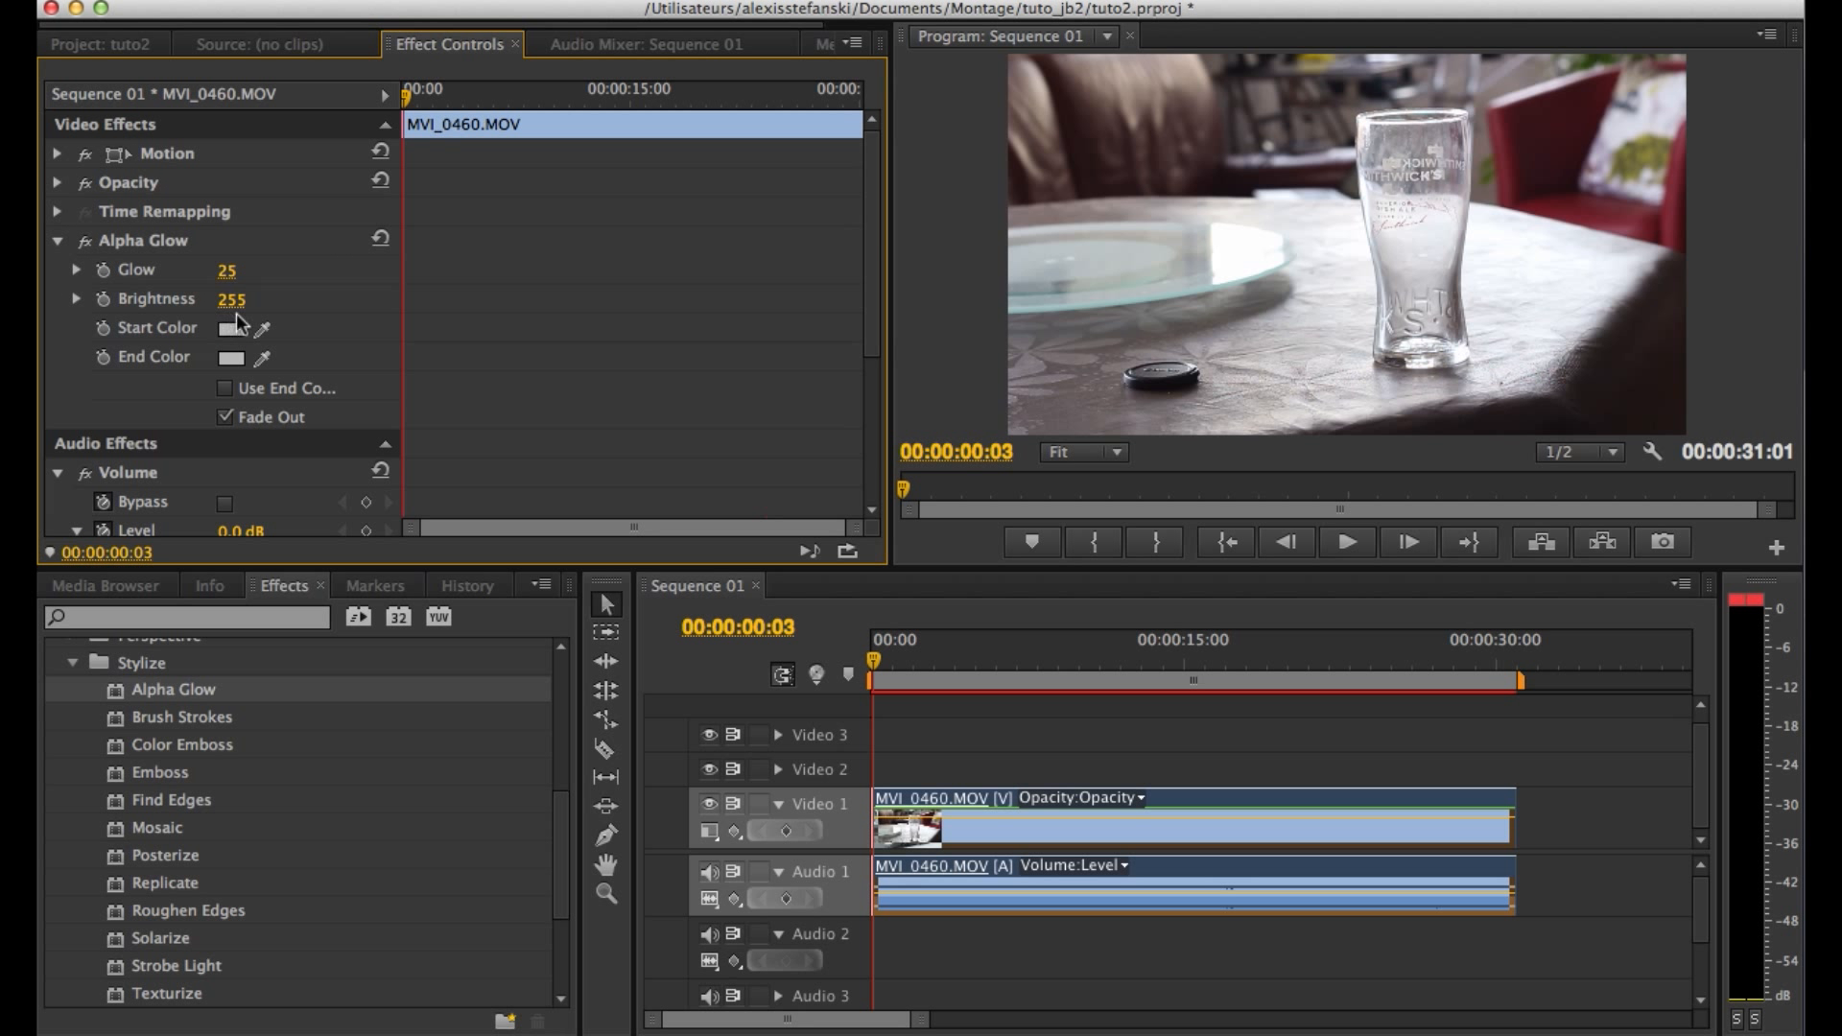
Toggle the Alpha Glow effect off and on to compare the clip with and without it.
left_click(130, 238)
left_click(88, 243)
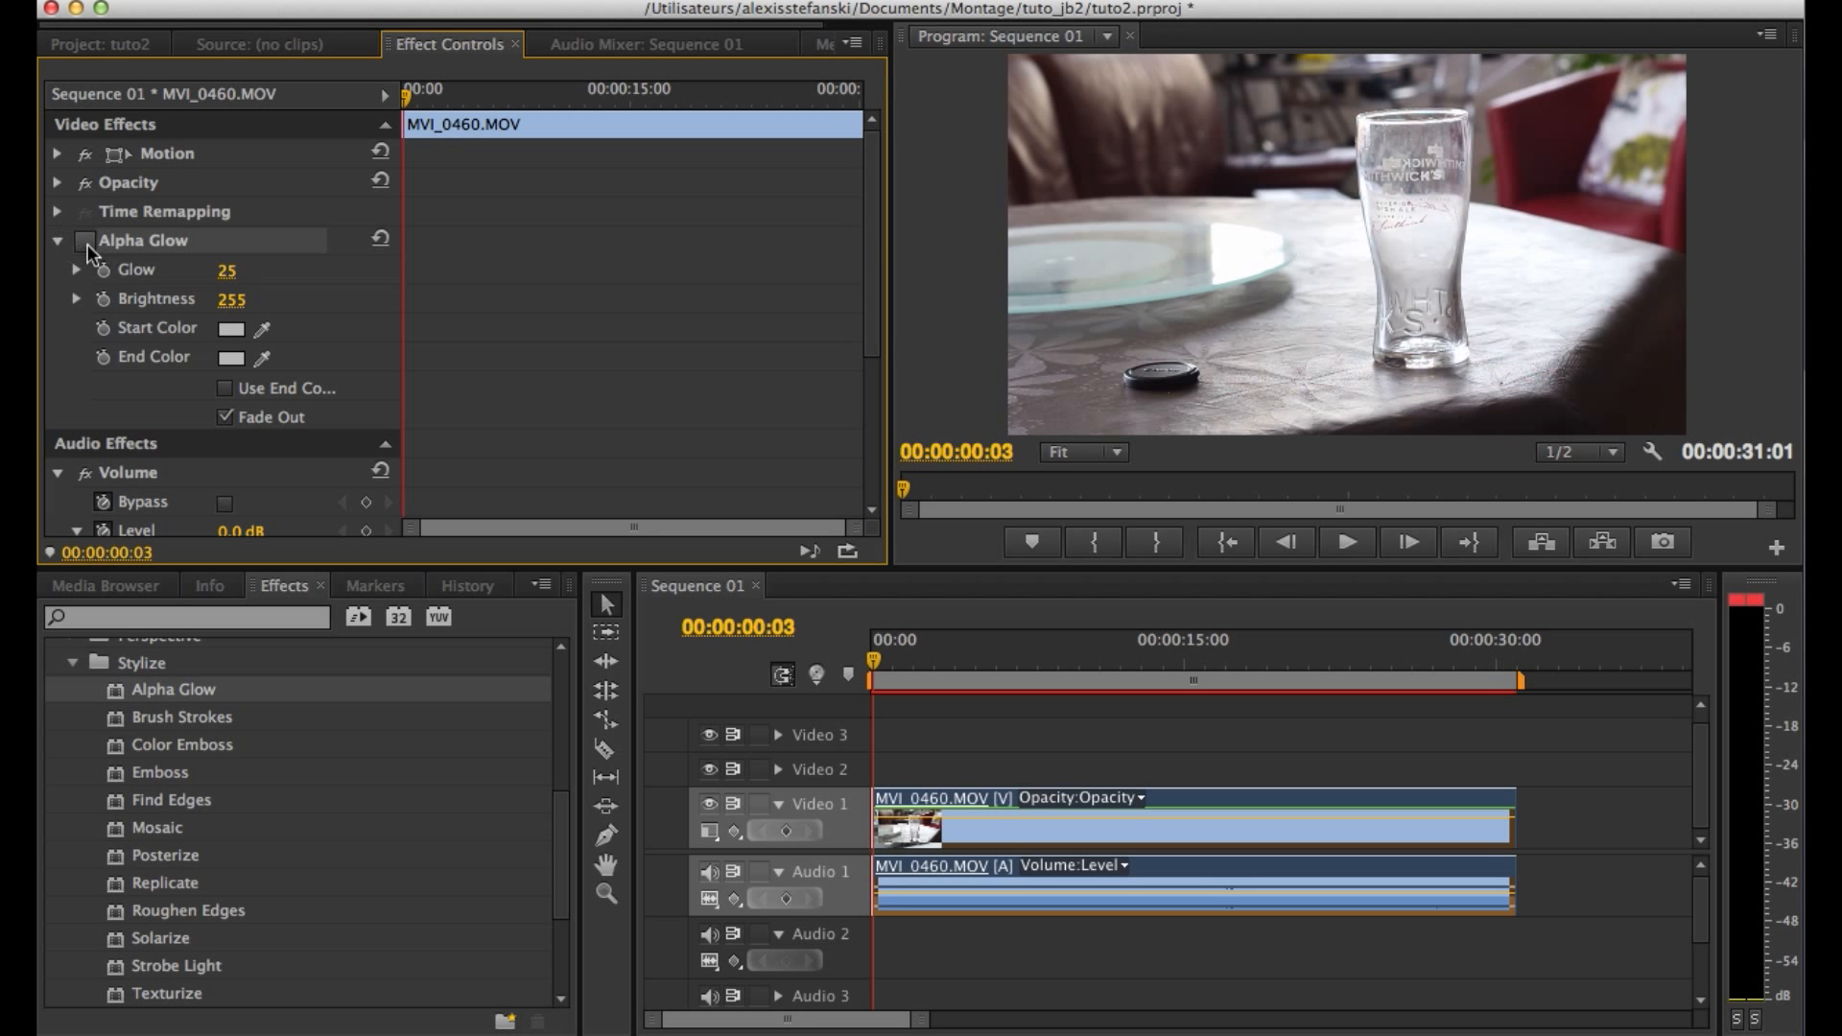
left_click(88, 244)
left_click(88, 244)
Set Alpha Glow's Glow to 100, reduce it to 71, and lower its Brightness to 248.
left_click(226, 270)
type("100")
key("Return")
left_click_drag(230, 271, 203, 270)
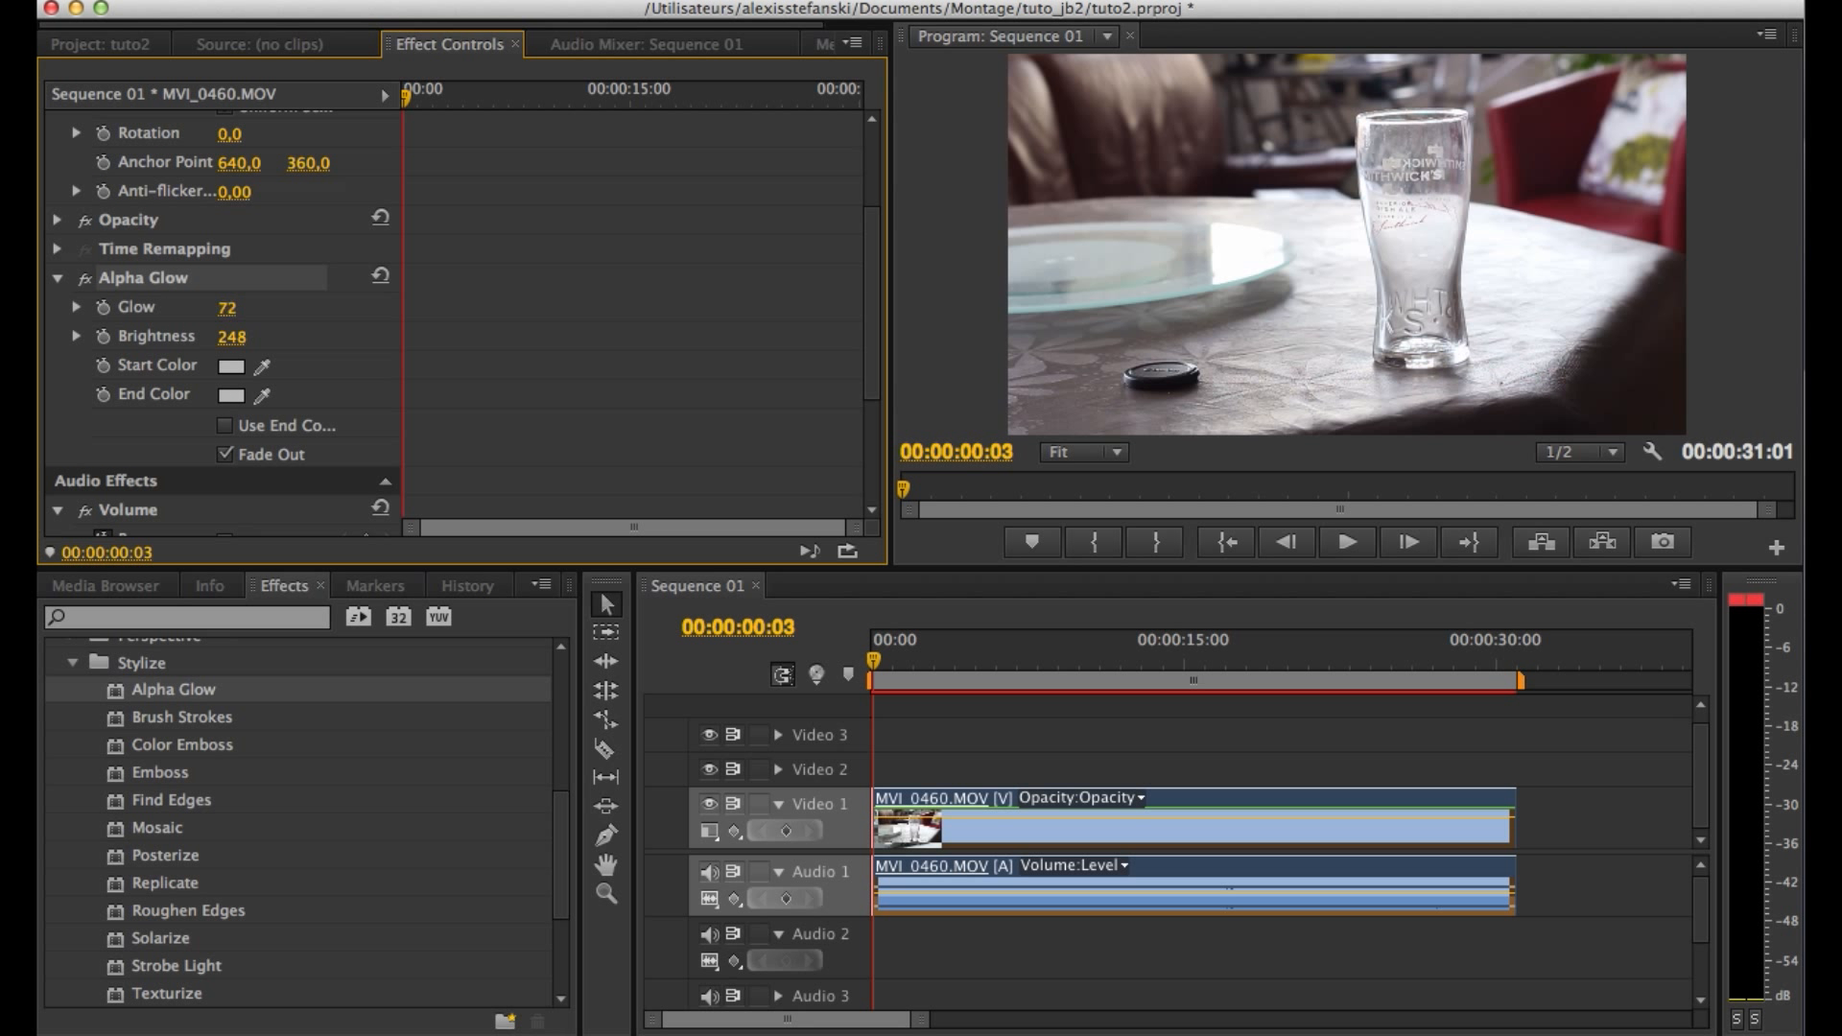
left_click_drag(230, 308, 227, 308)
Try a different Scale value for the clip and undo the change.
scroll(249, 348, "up", 3)
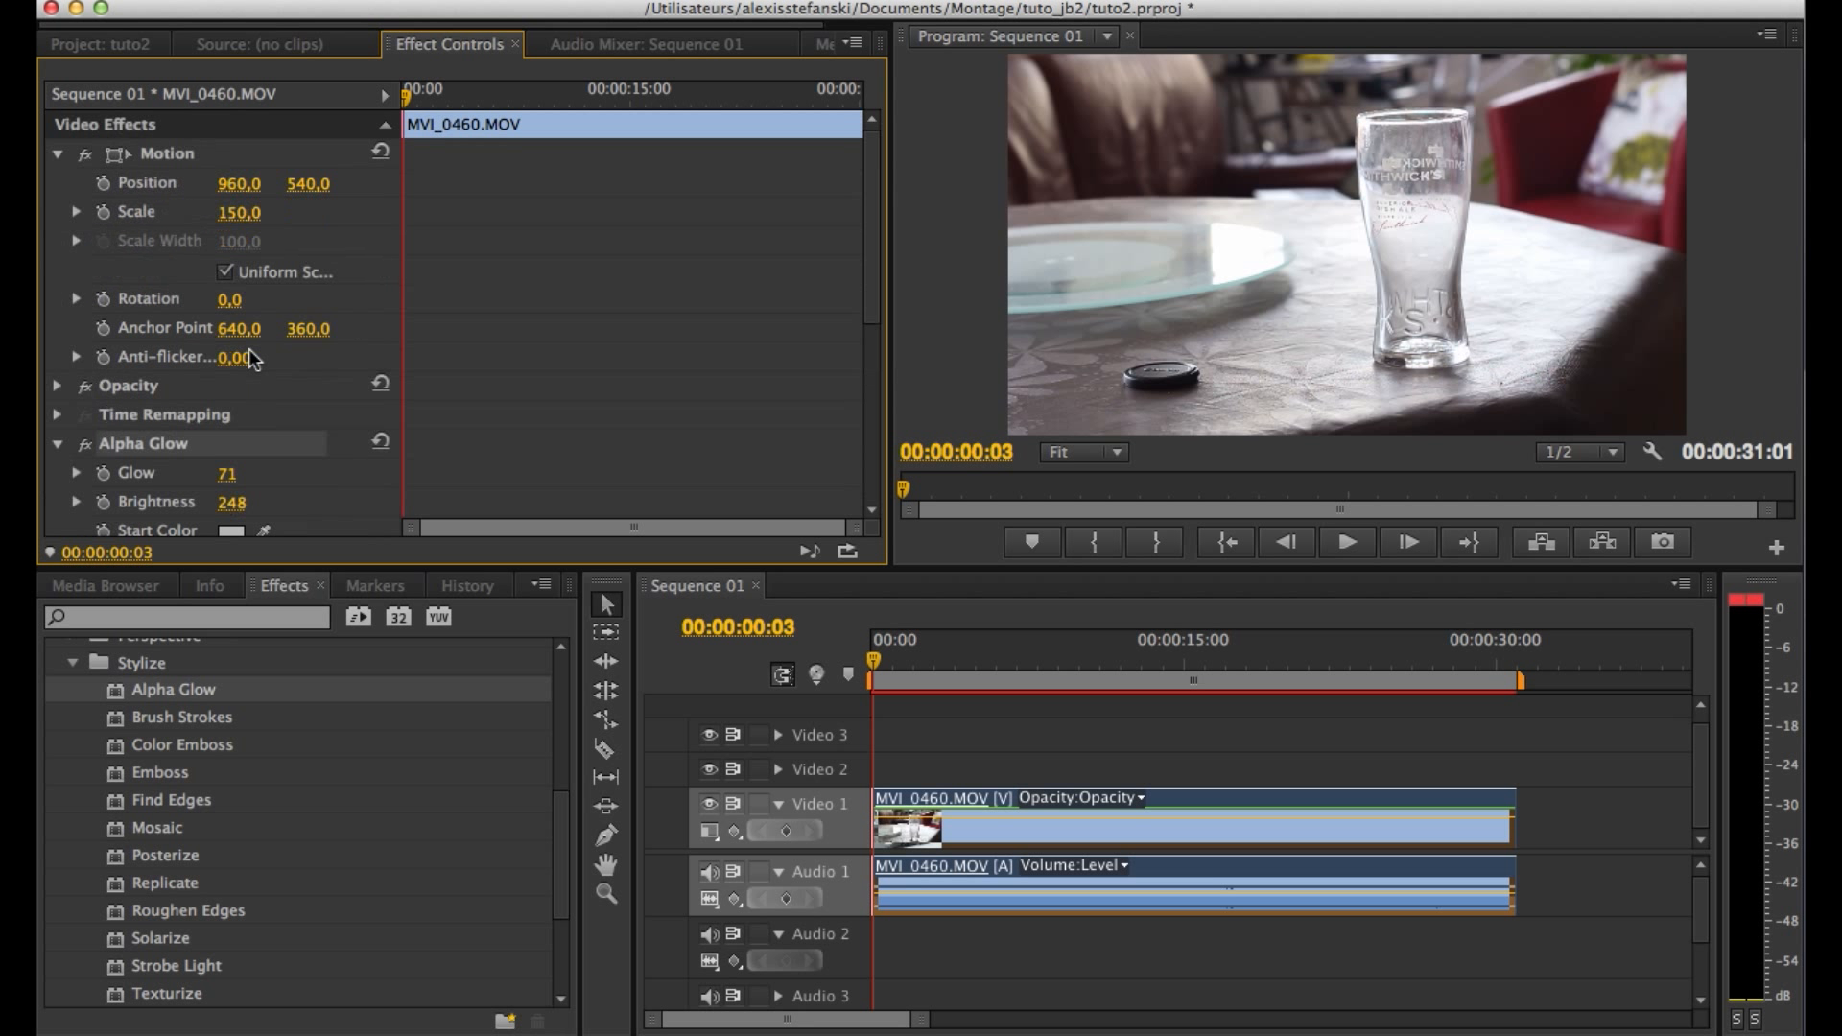
left_click_drag(248, 213, 223, 213)
key("super+z")
Remove the Alpha Glow effect from the clip and look through its remaining effects.
key("Delete")
scroll(203, 309, "down", 2)
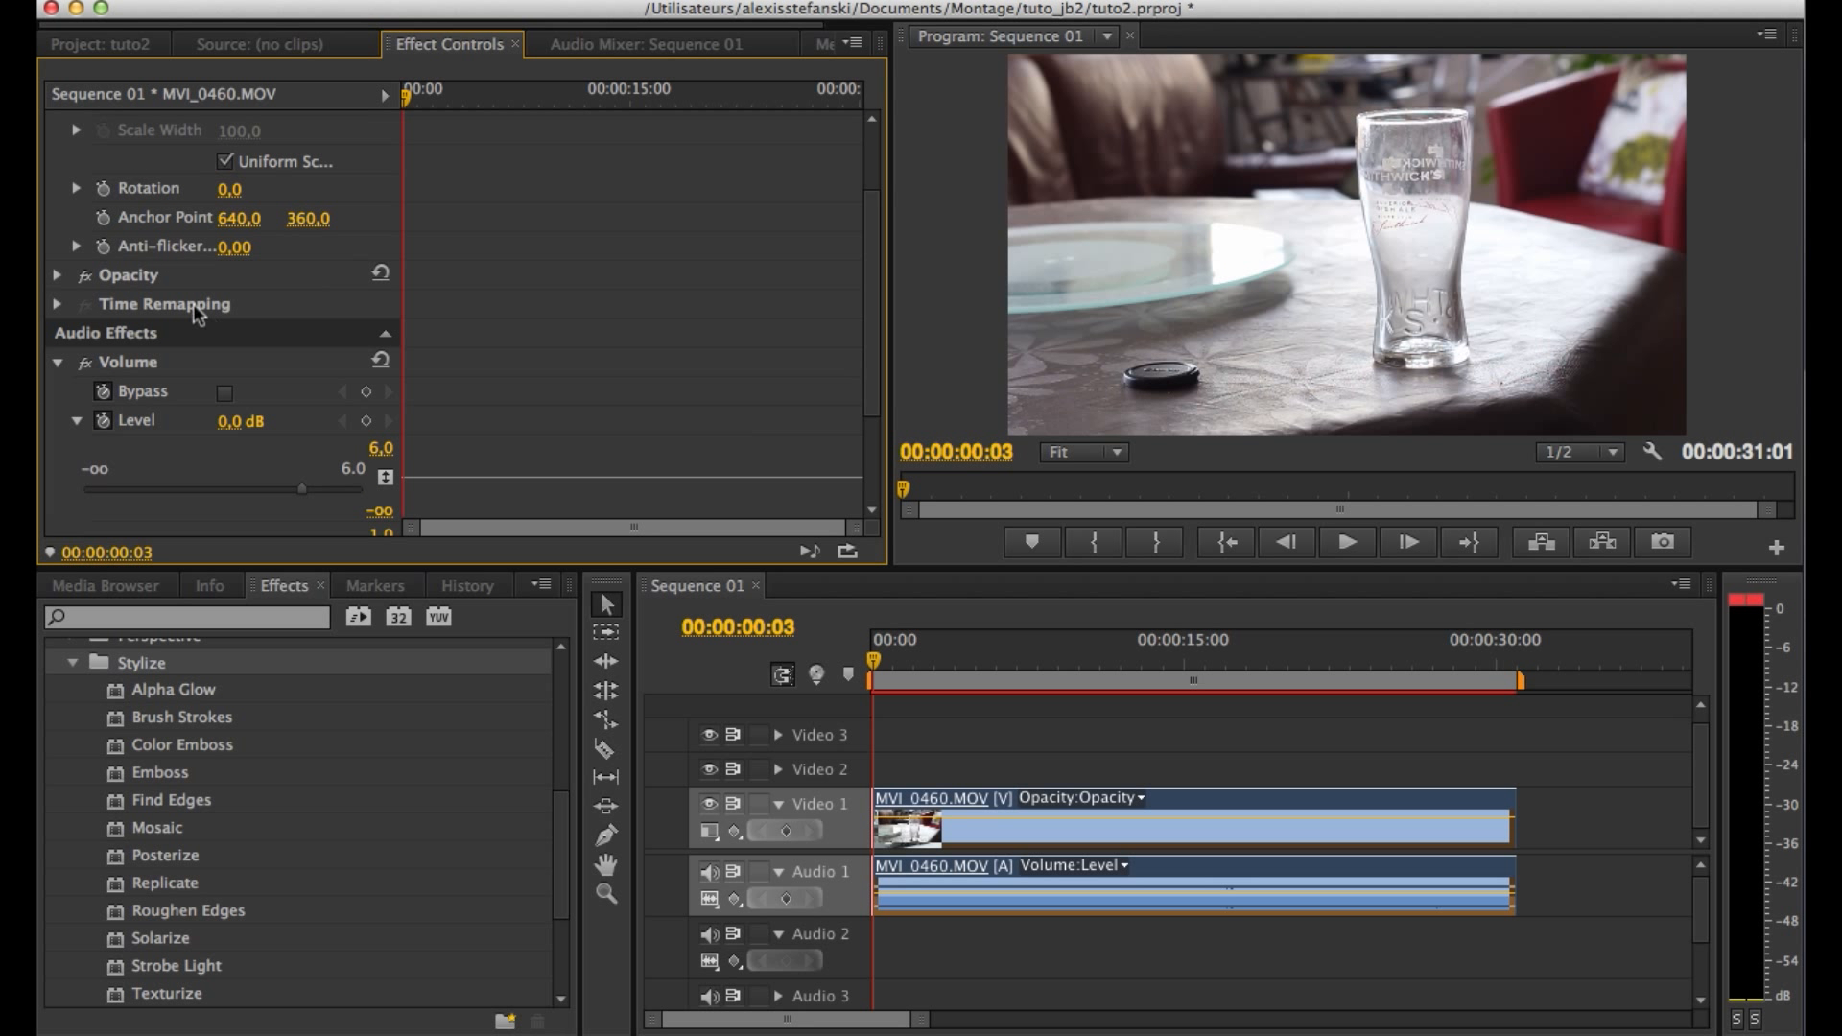
scroll(194, 307, "down", 2)
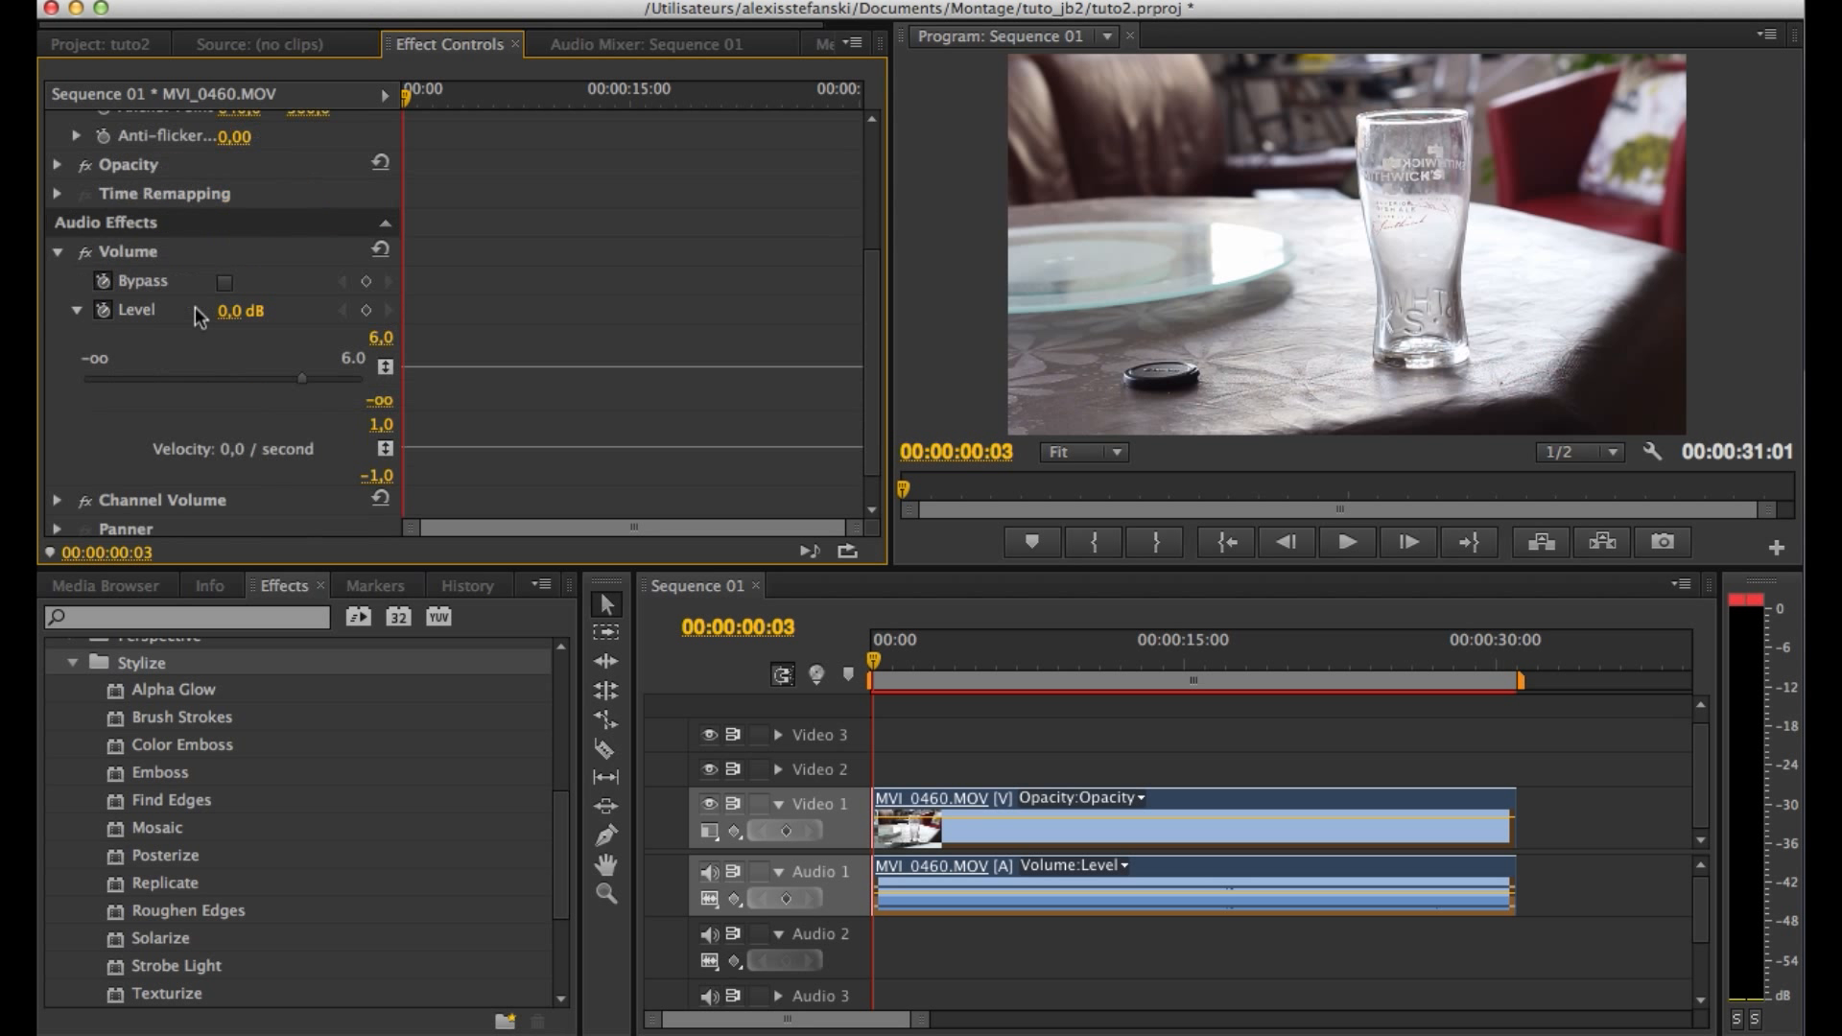
Apply the Black & White effect from the Image Control folder to the MVI_0460.MOV clip.
scroll(208, 710, "up", 4)
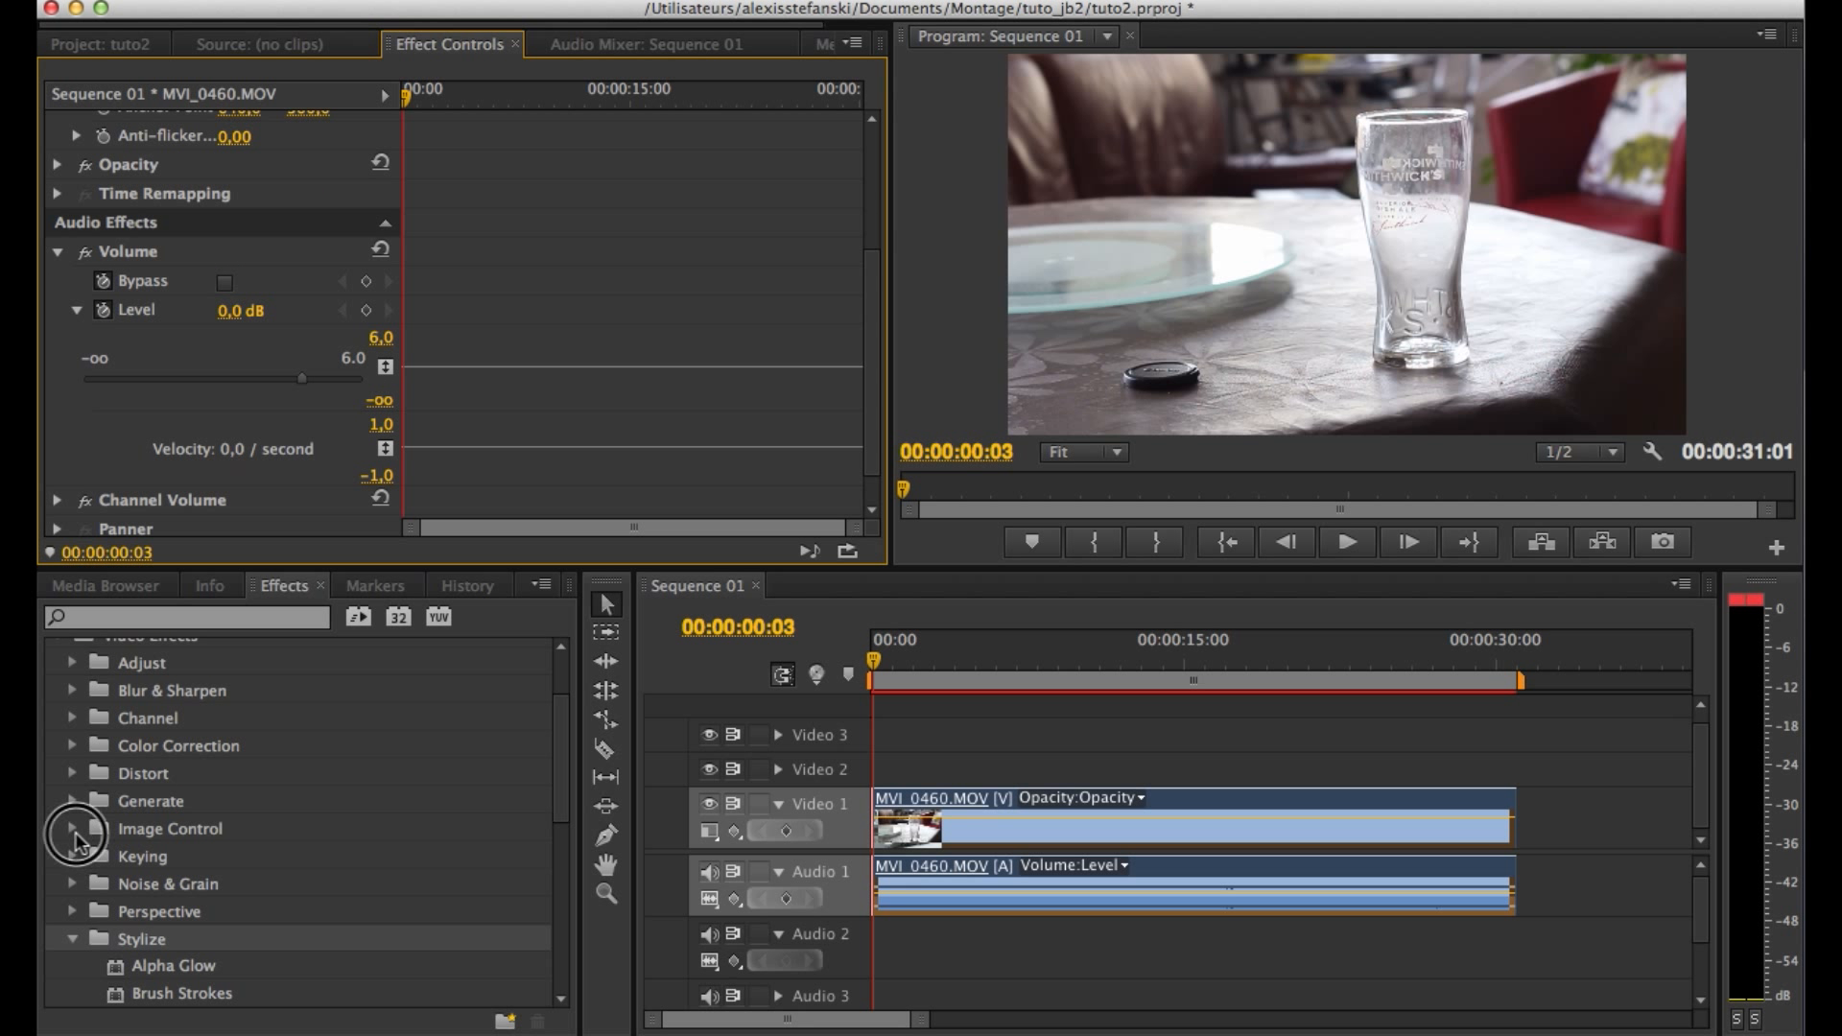
left_click(73, 829)
left_click(203, 852)
left_click_drag(192, 860, 993, 825)
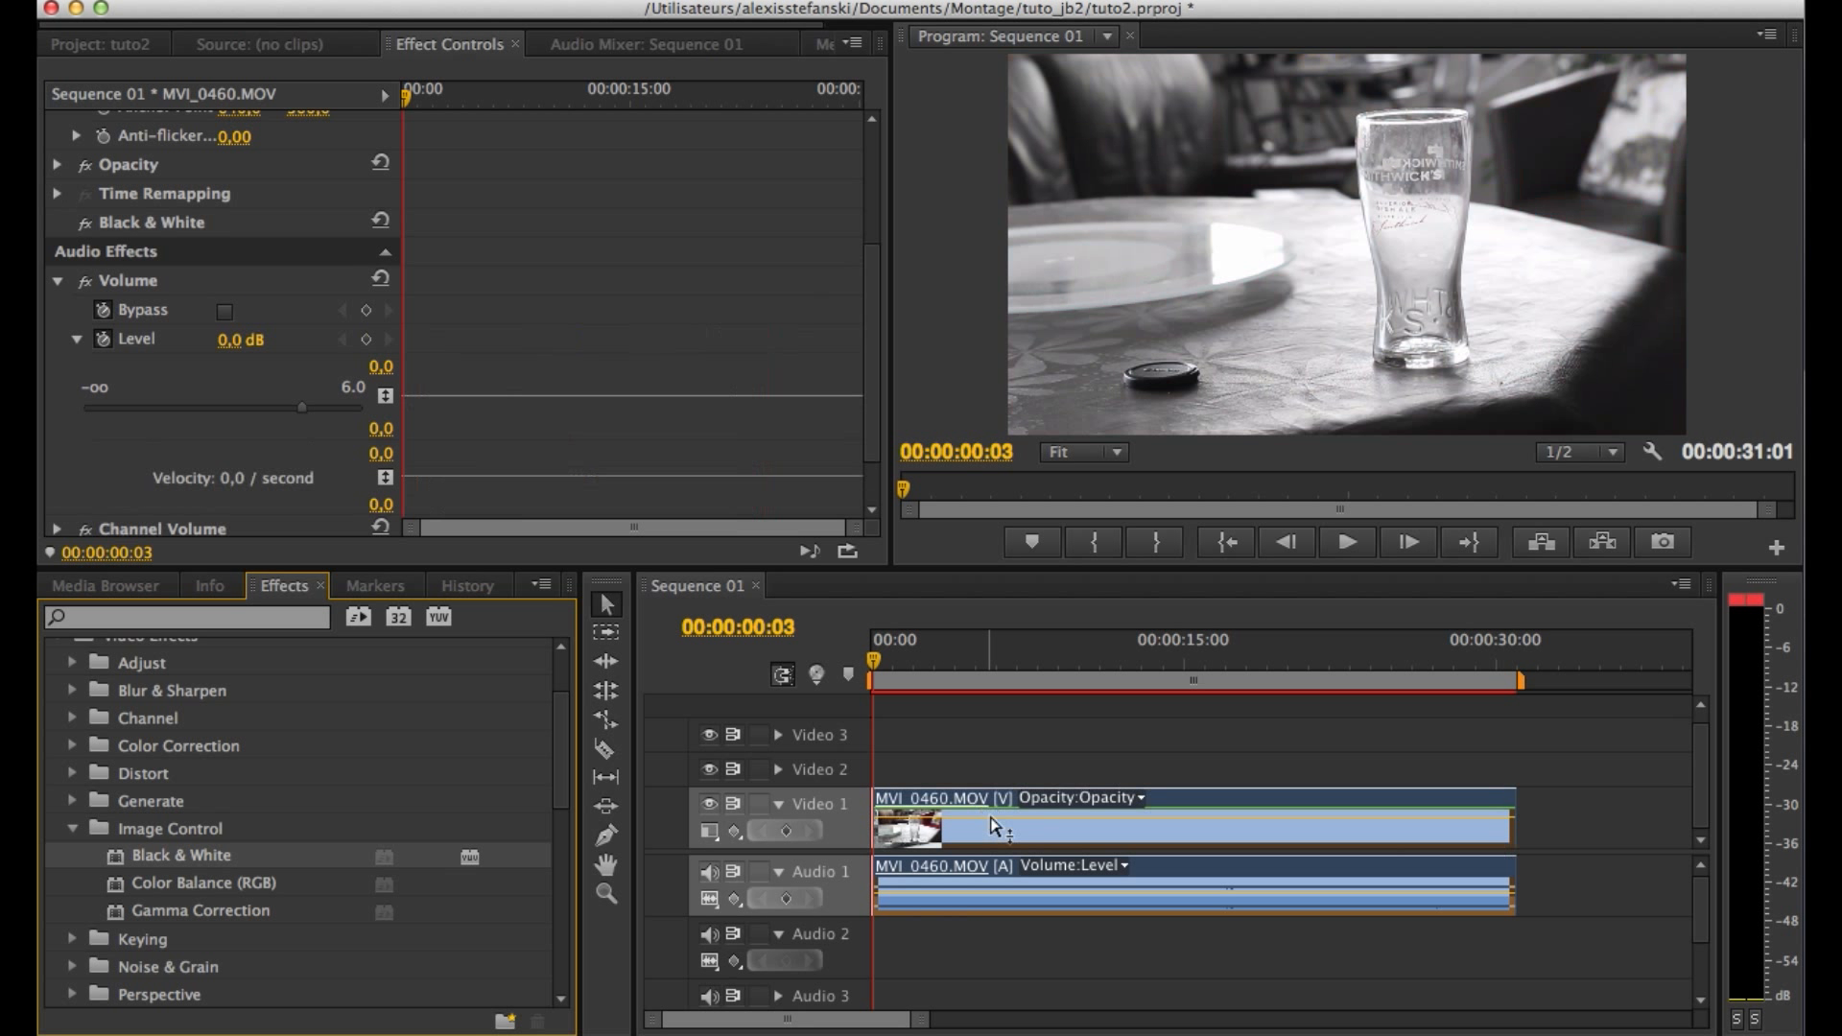
Collapse the Volume group in the effect controls and remove the Black & White effect from the clip.
left_click(57, 280)
left_click(190, 373)
scroll(192, 375, "up", 3)
scroll(192, 375, "down", 3)
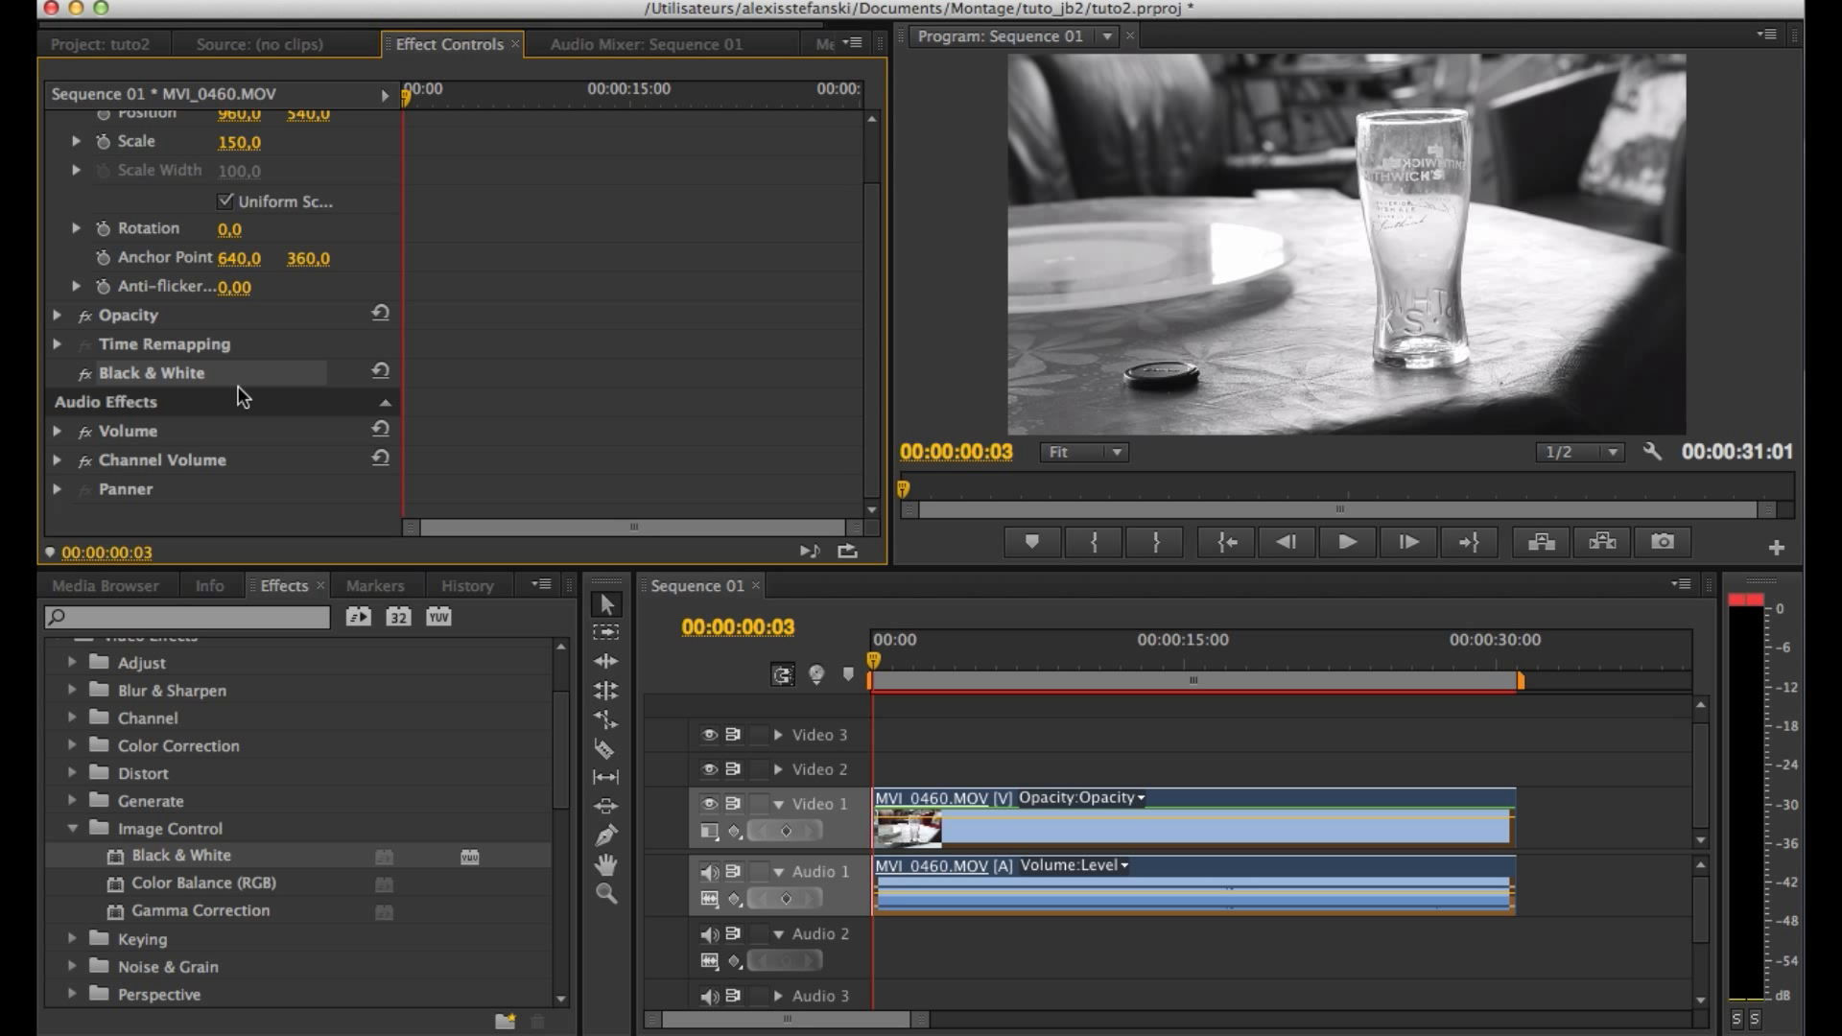
key("Delete")
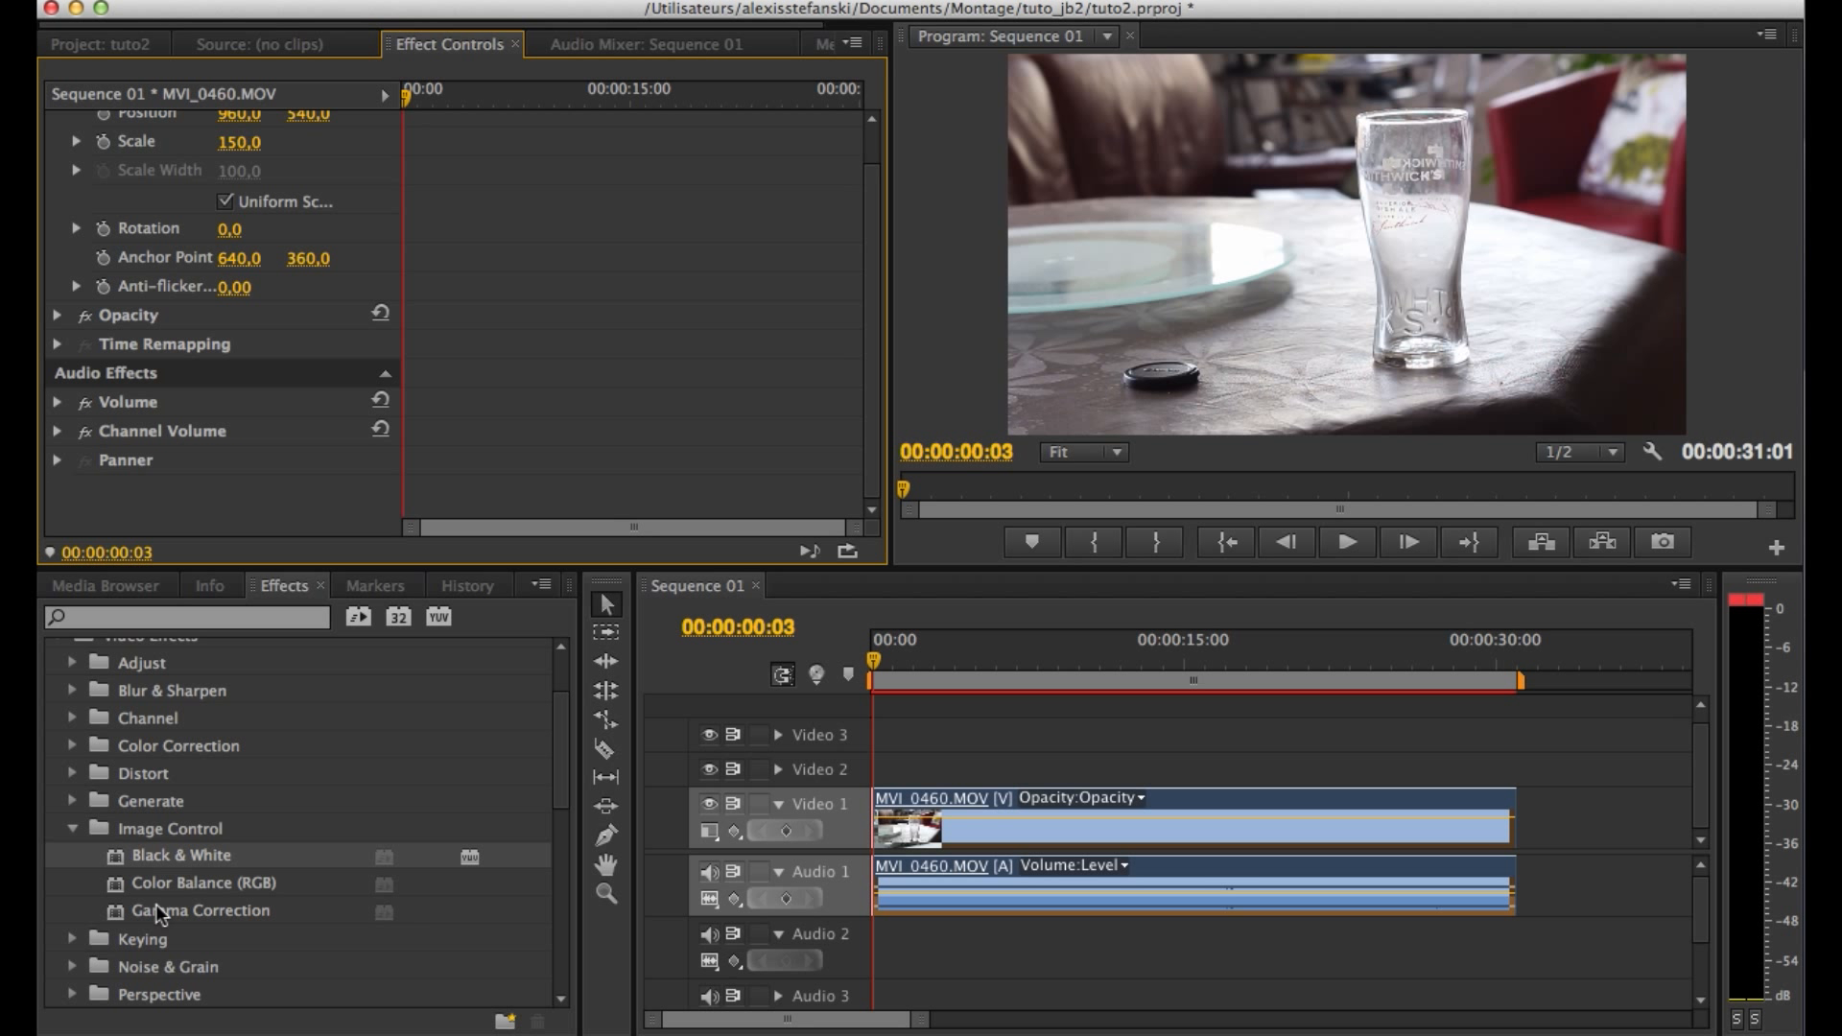
Apply the Fast Blur effect from the Blur & Sharpen folder to the MVI_0460.MOV clip.
scroll(160, 913, "up", 1)
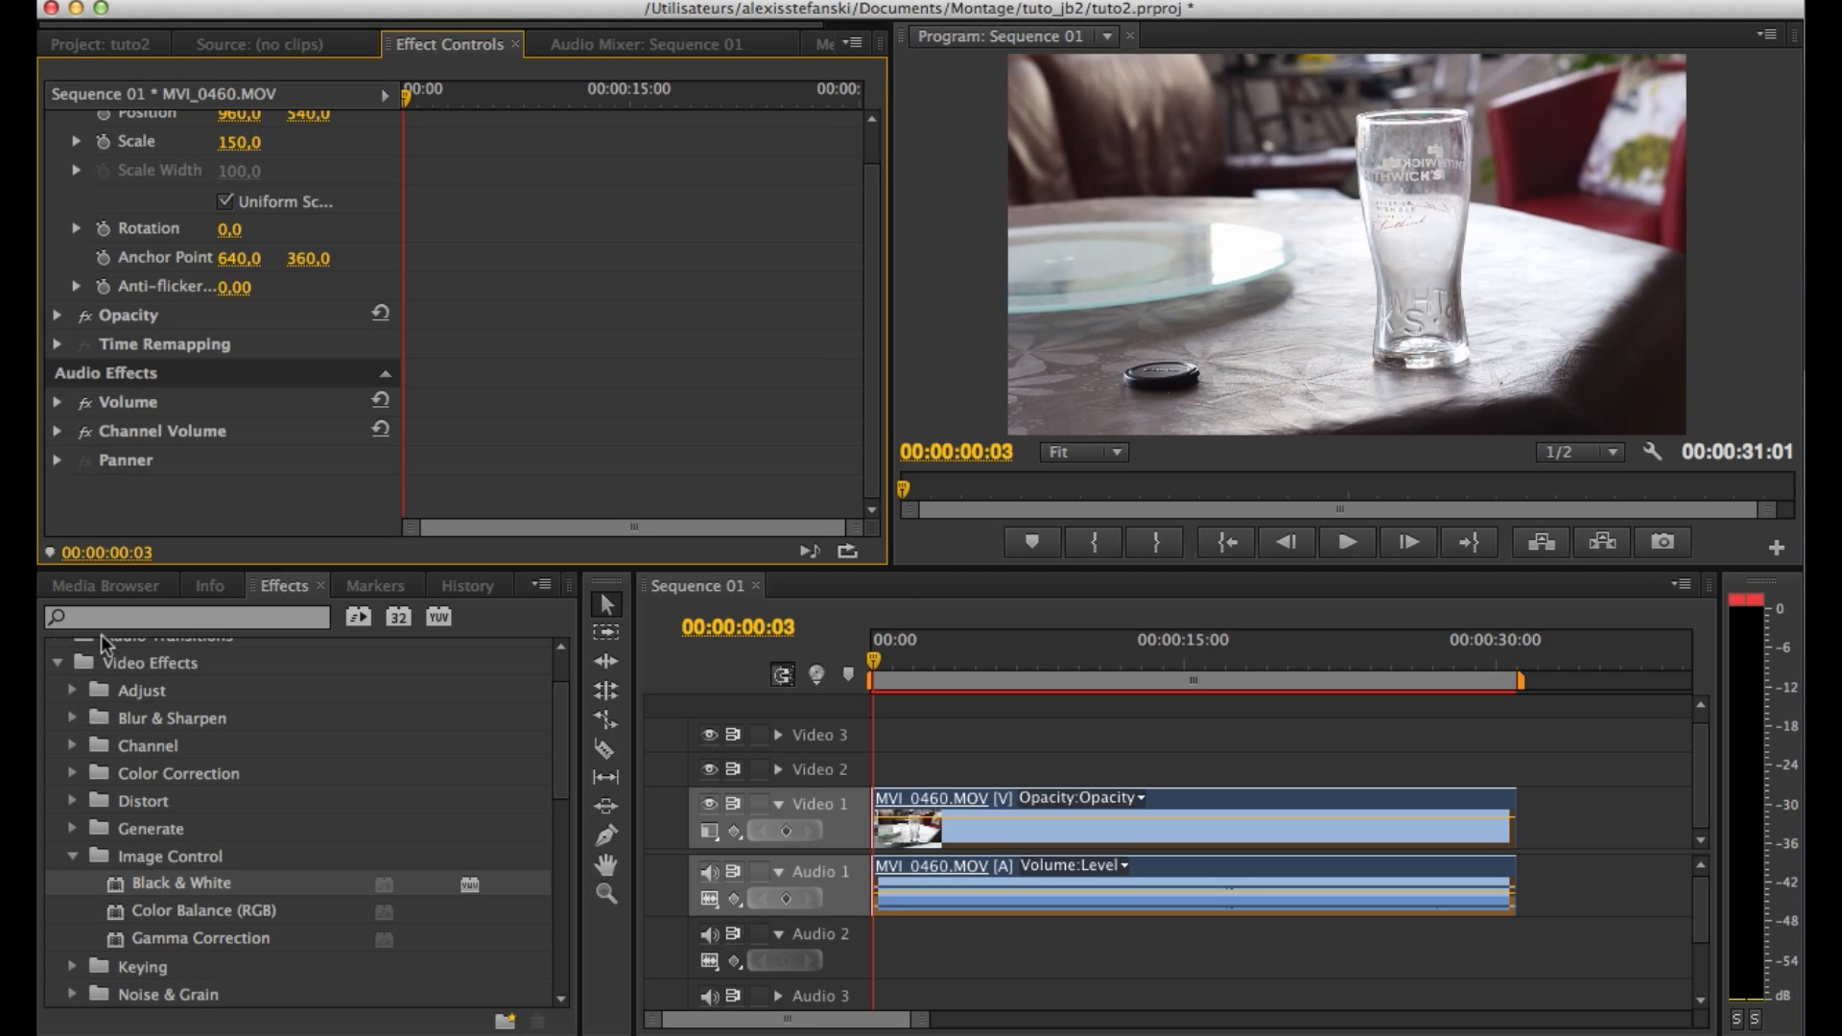
left_click(72, 718)
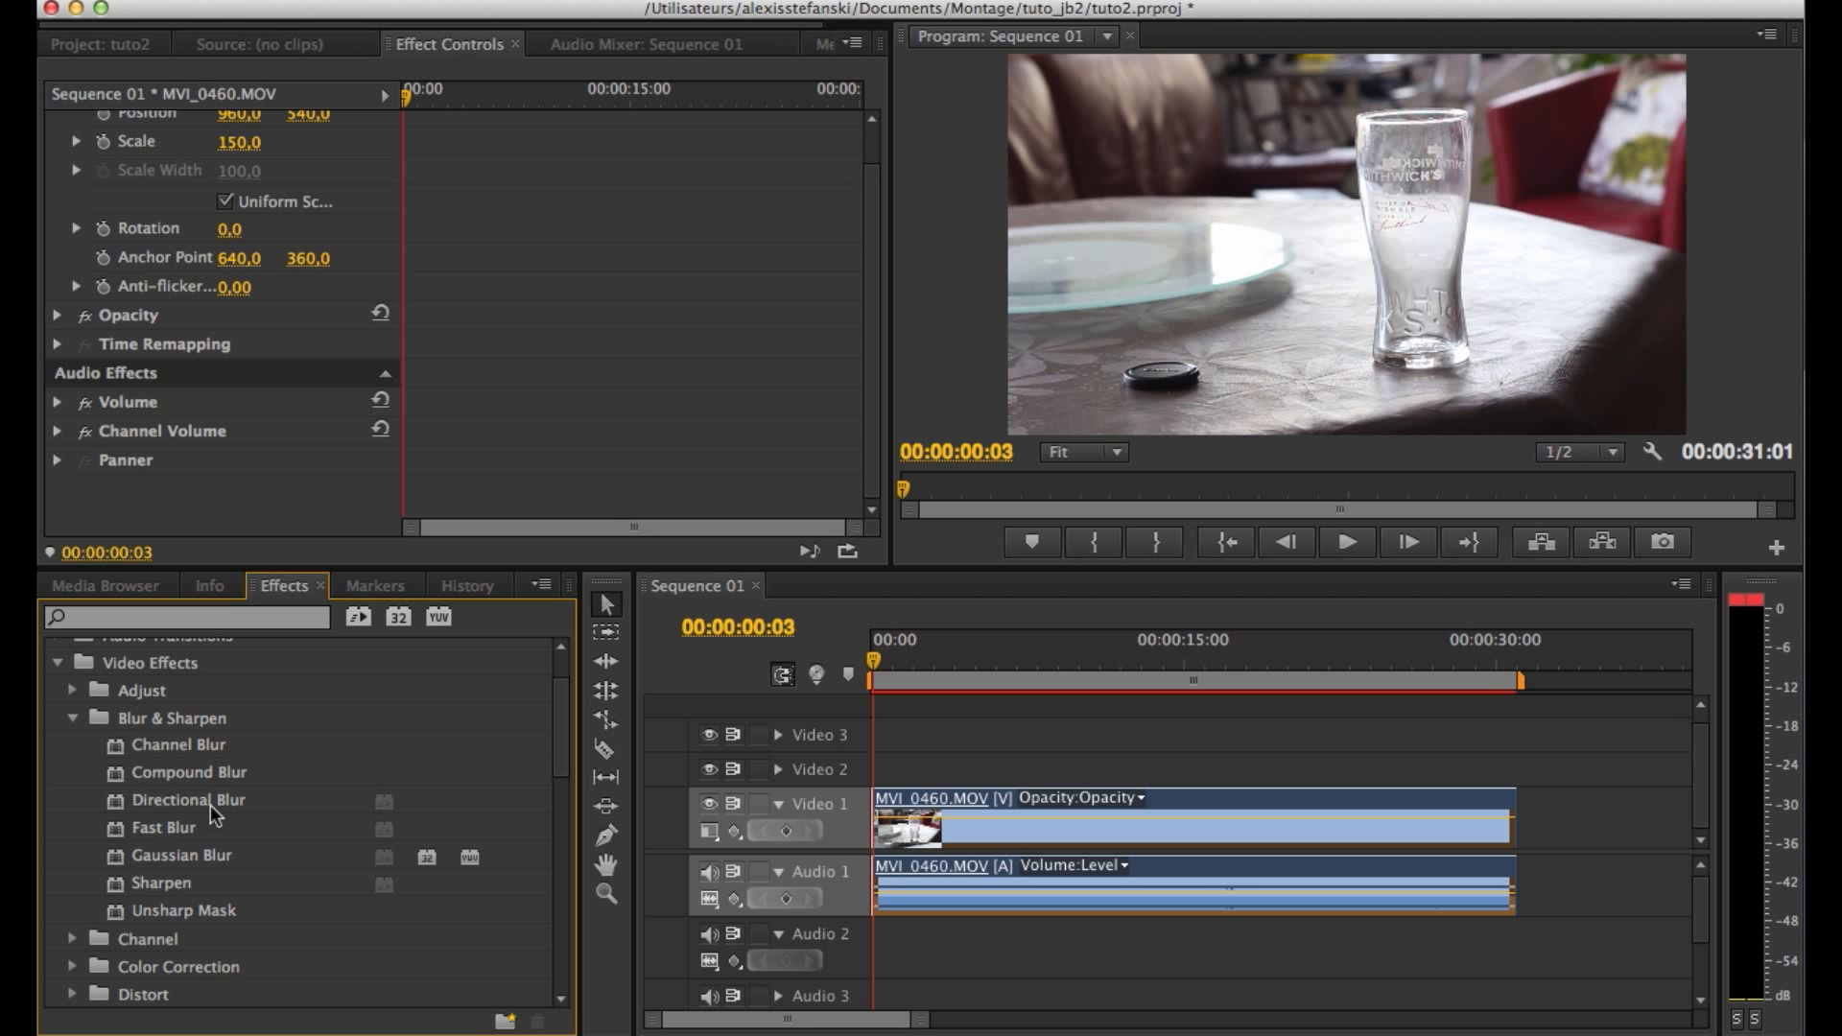
left_click(159, 830)
left_click_drag(159, 835, 983, 830)
mouse_move(985, 831)
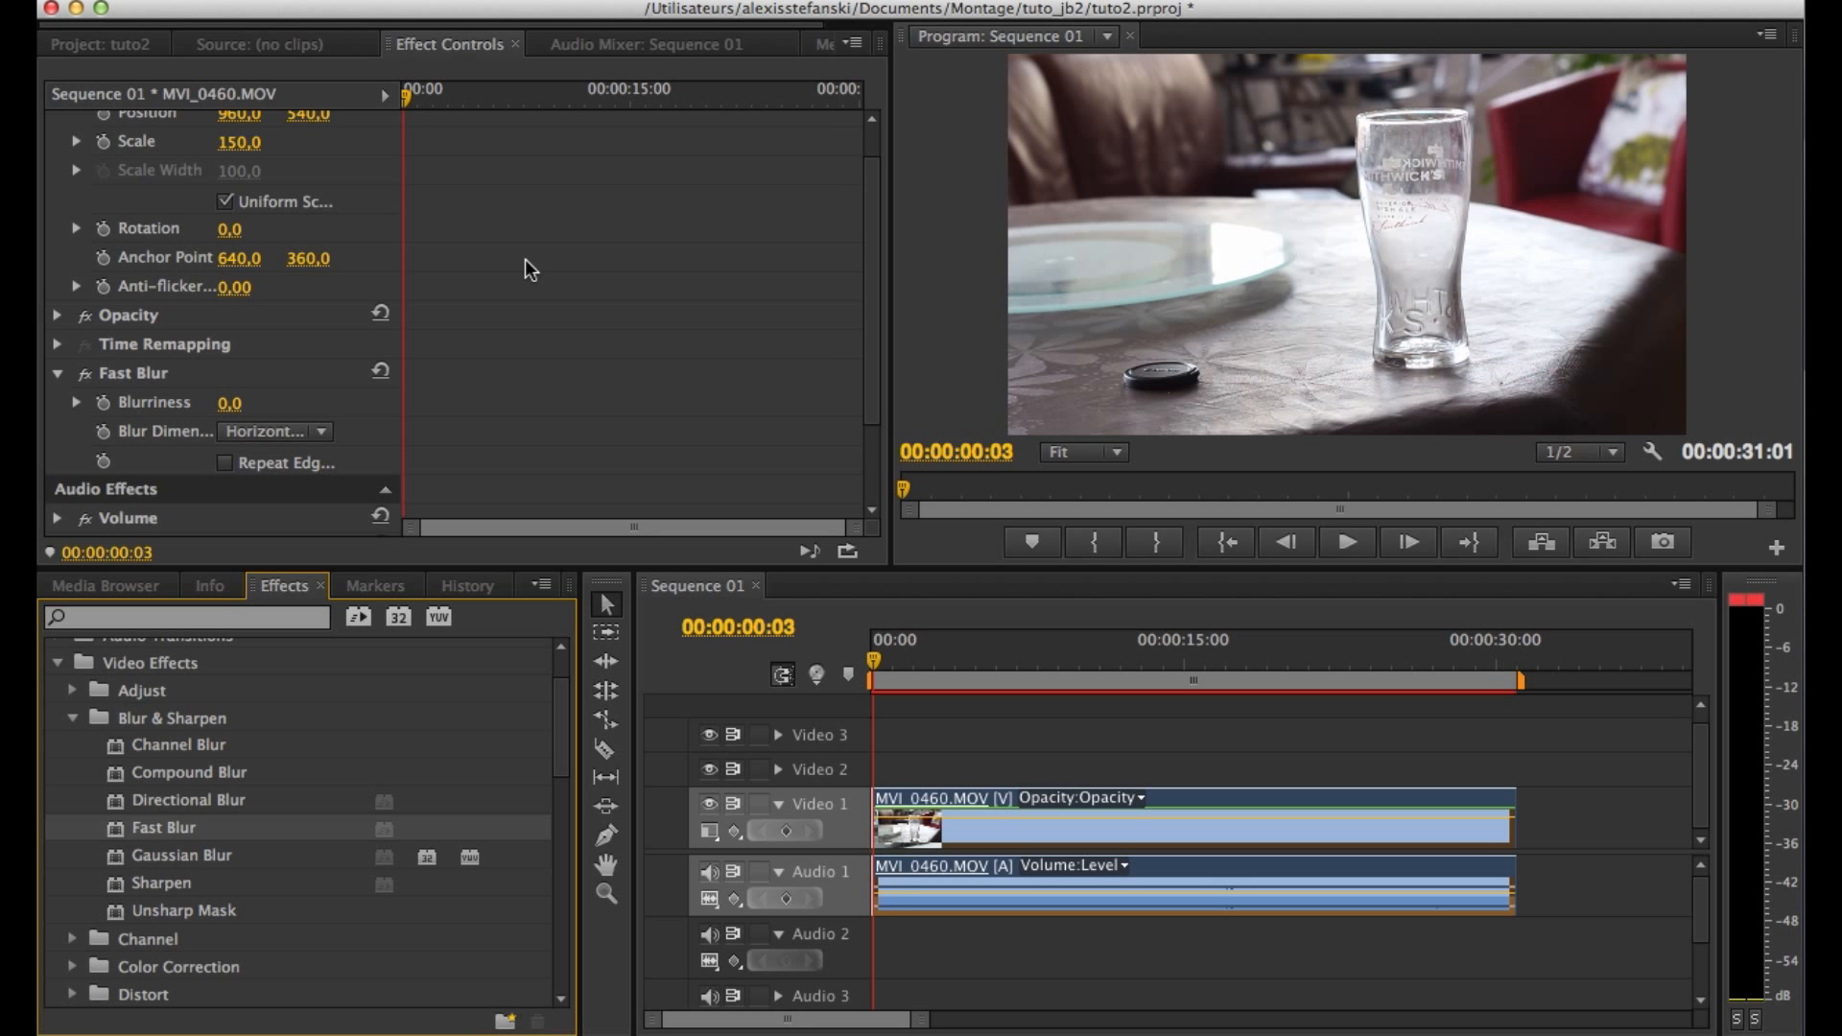
Add a Fast Blur Blurriness keyframe with a value of 100 at 00:00:00:00.
left_click(404, 96)
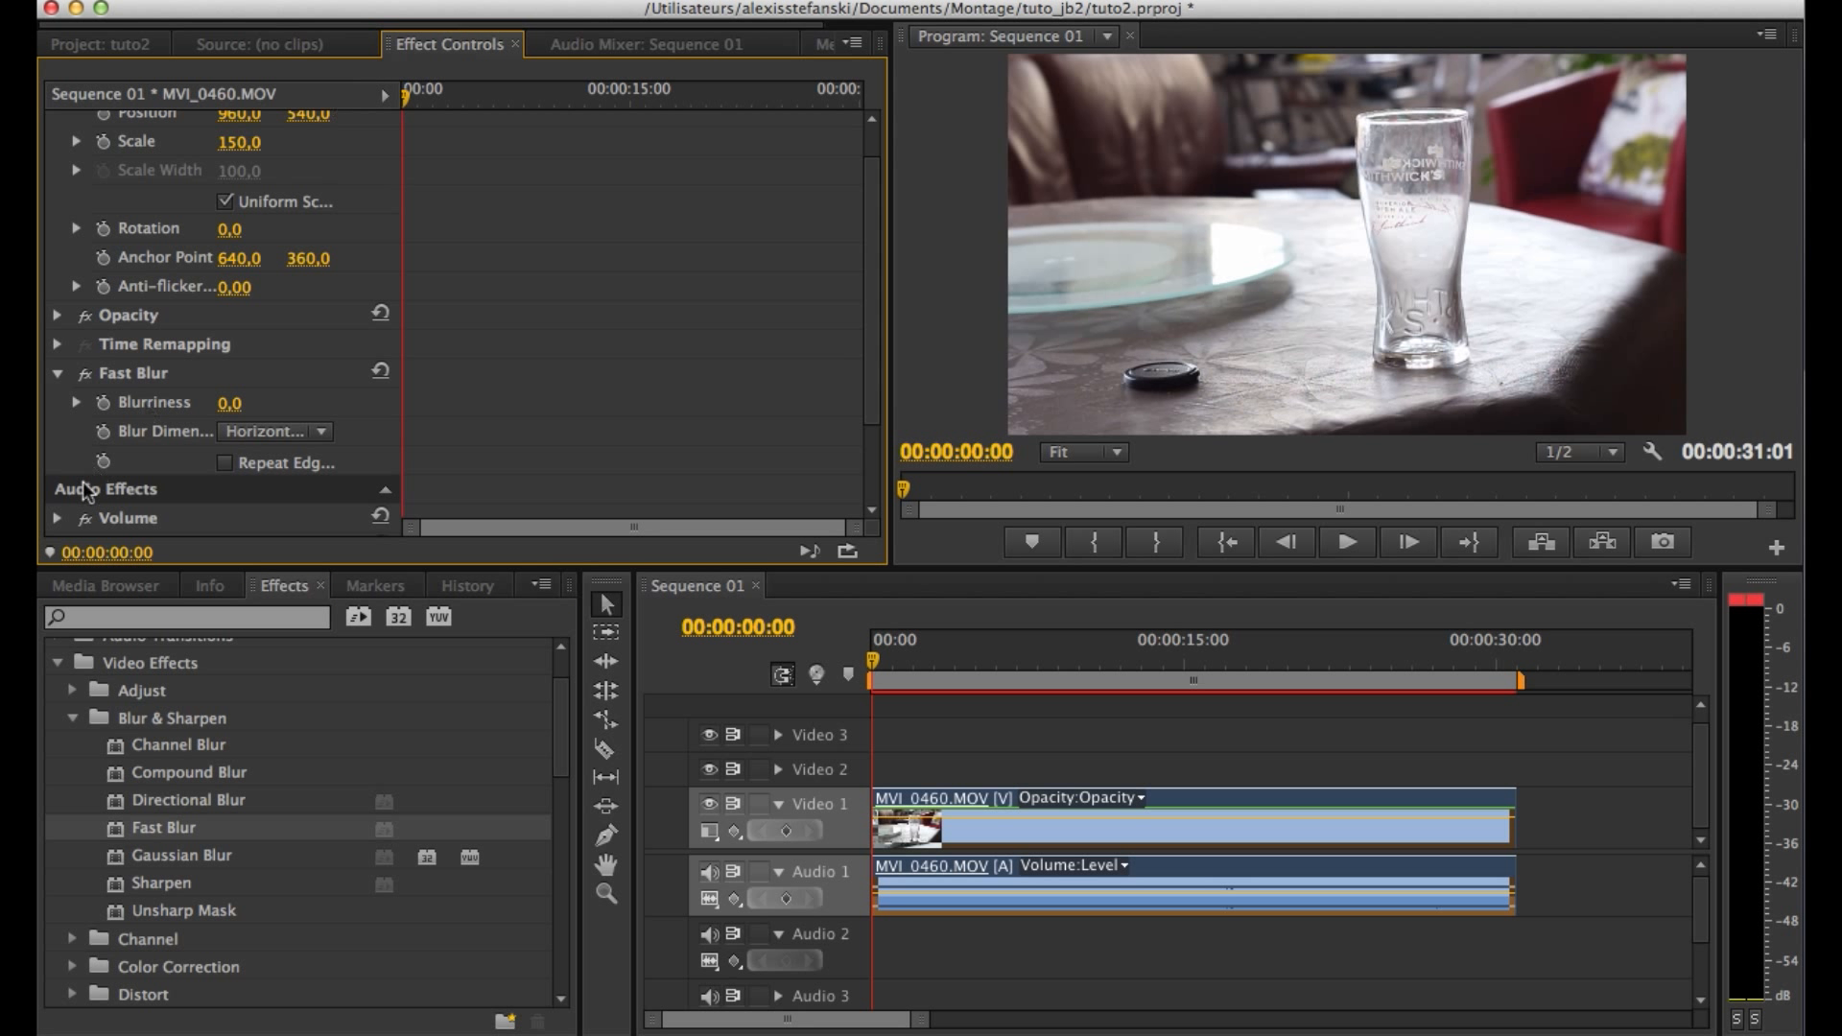
left_click(102, 403)
left_click(231, 403)
type("100")
key("Return")
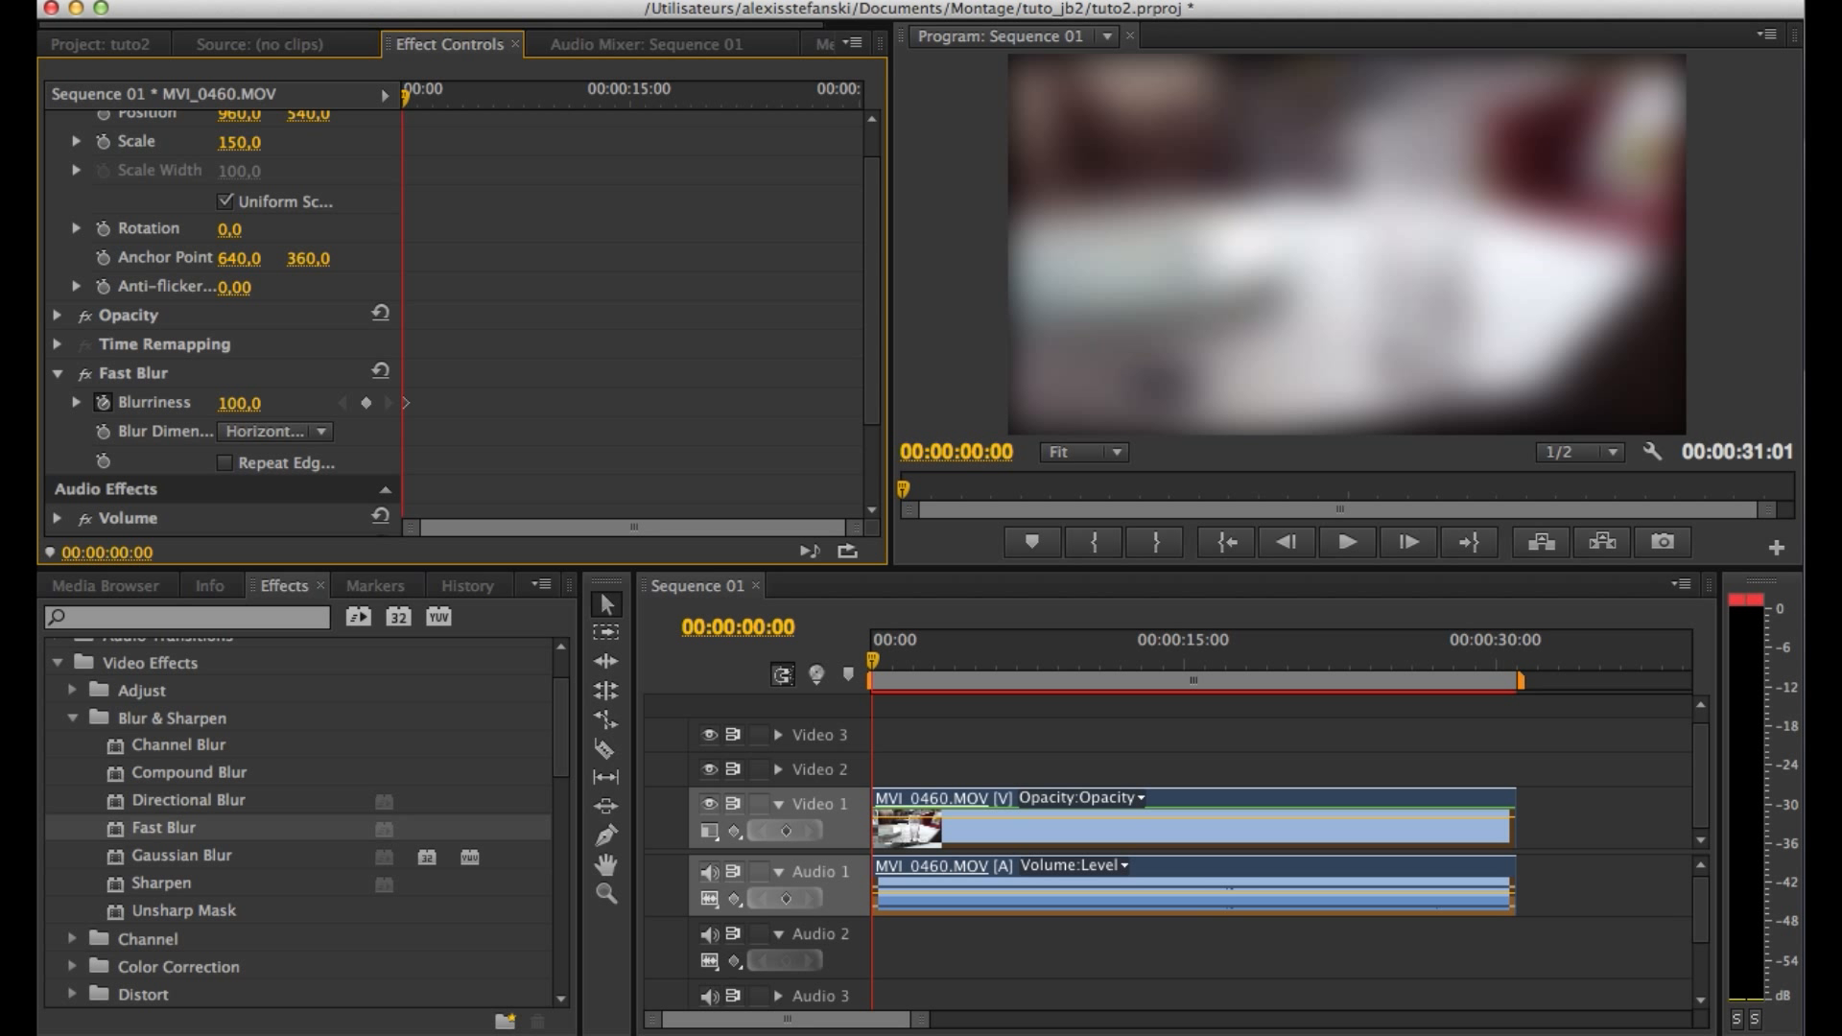
Add a second Blurriness keyframe with a value of 0 at 00:00:02:04.
left_click(411, 96)
left_click_drag(414, 100, 434, 97)
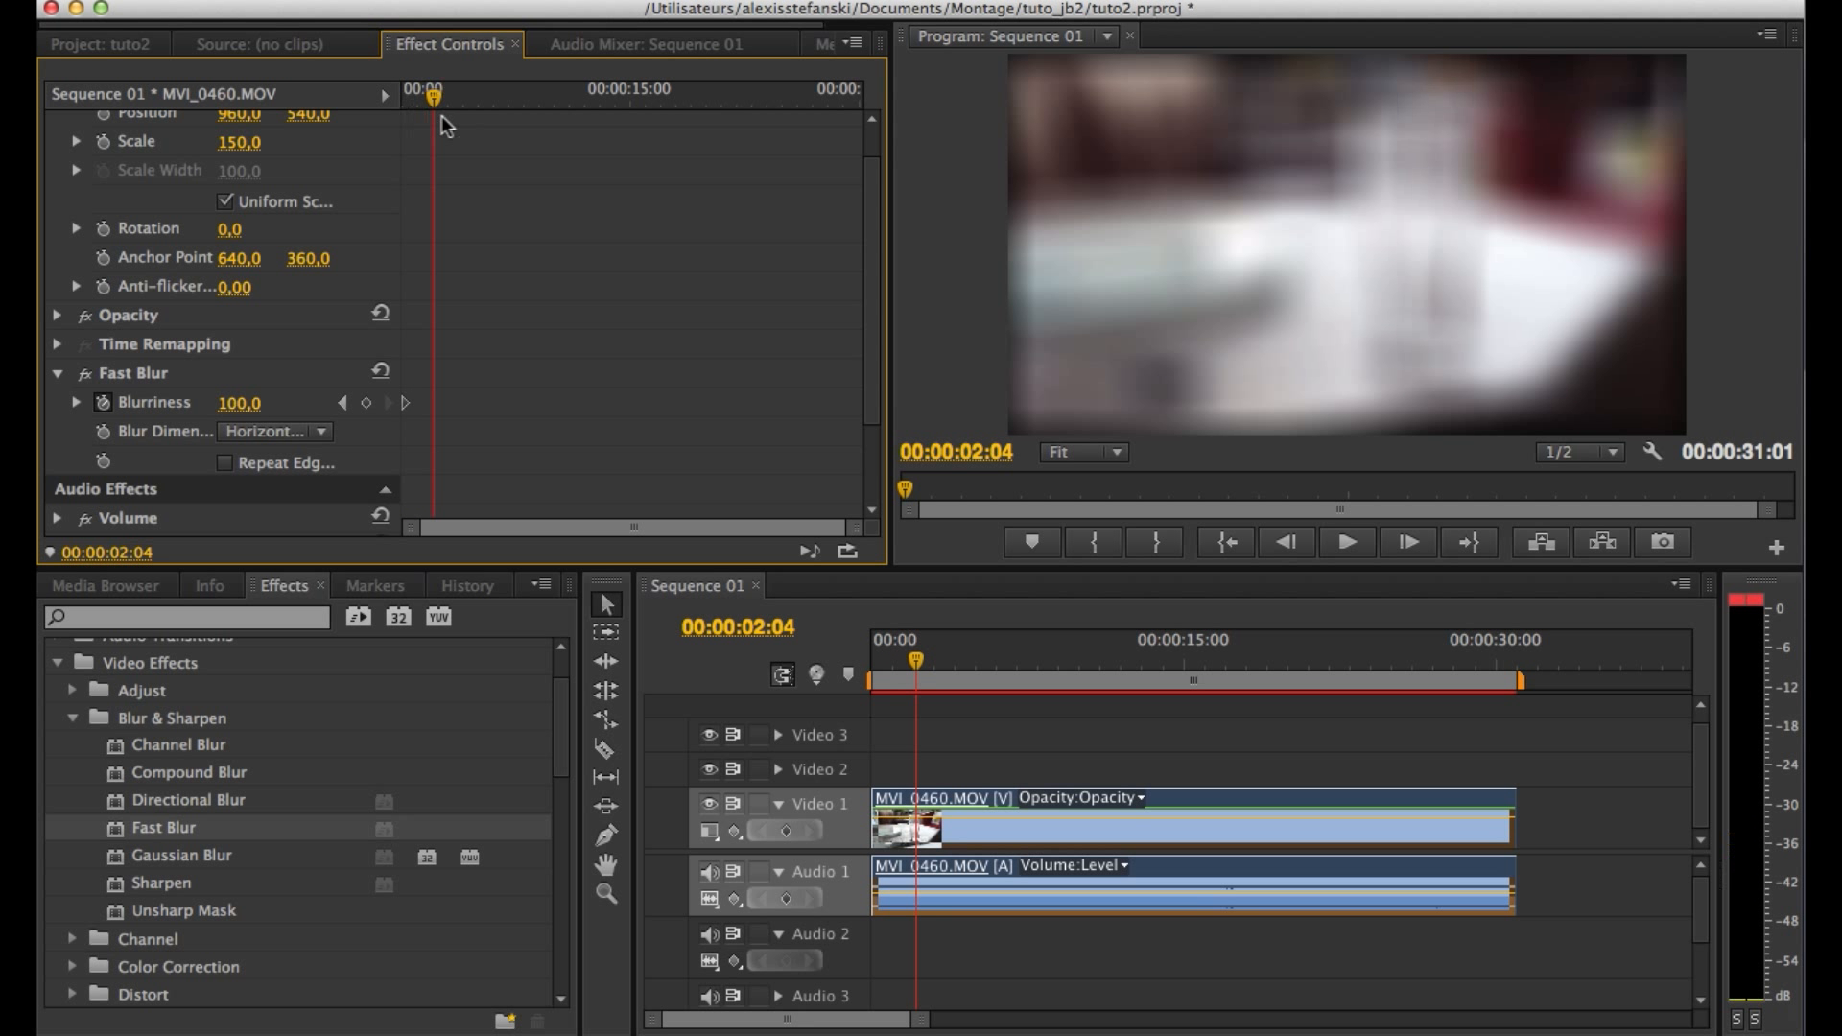
left_click(240, 403)
type("0")
key("Return")
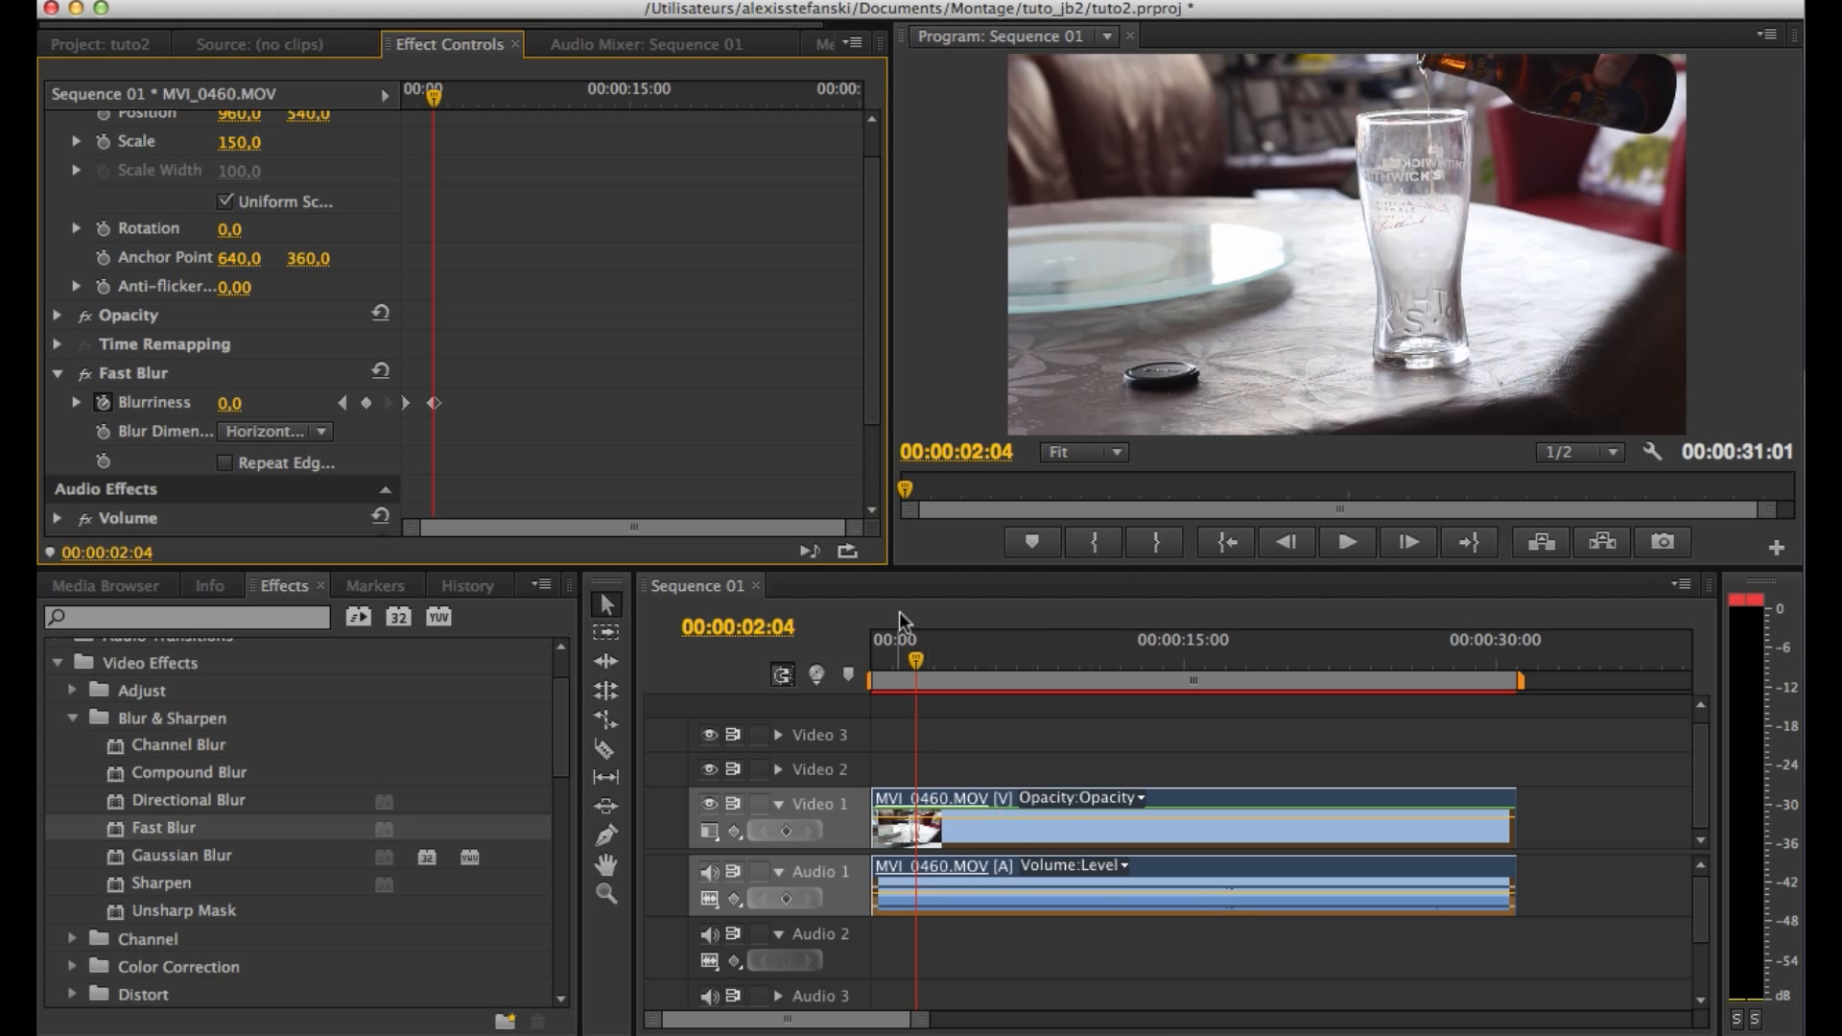
Play the sequence from its start to preview the animated blur, and stop playback.
left_click_drag(899, 660, 875, 658)
key("space")
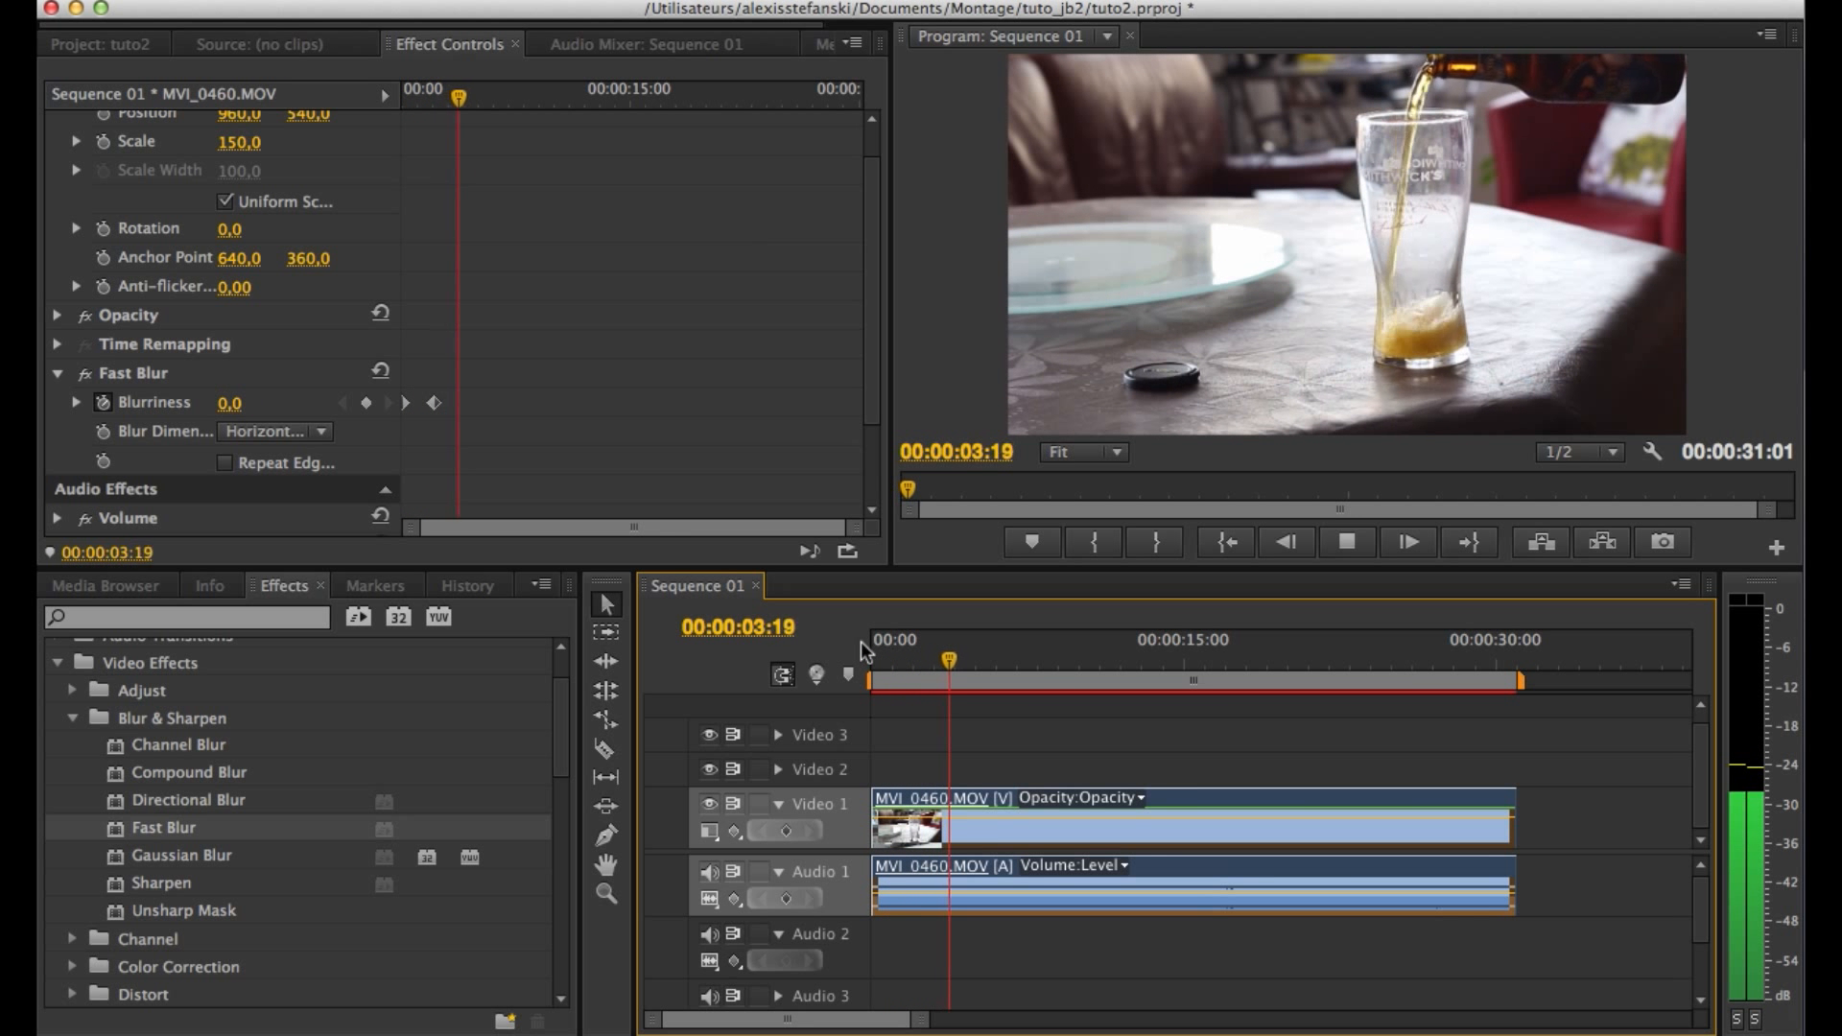
key("space")
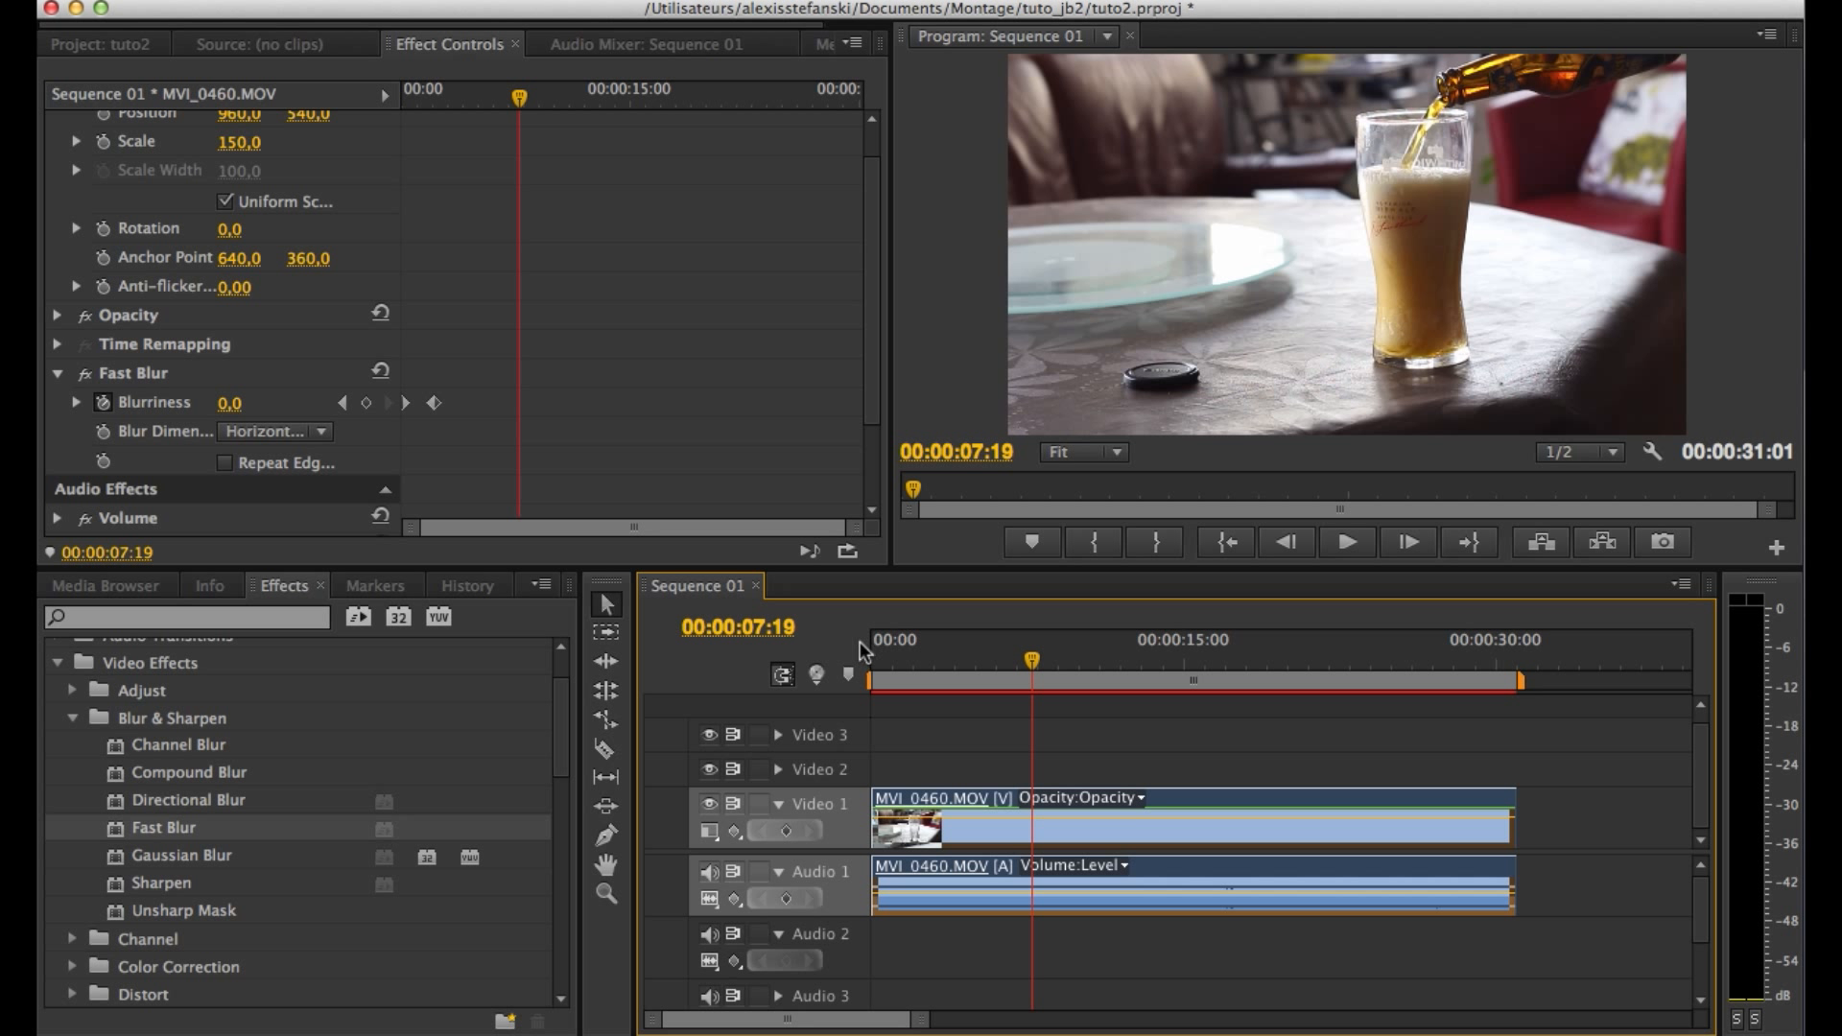
Collapse the Blur & Sharpen folder and apply the Black & White effect from Image Control to the MVI_0460.MOV clip.
left_click(73, 717)
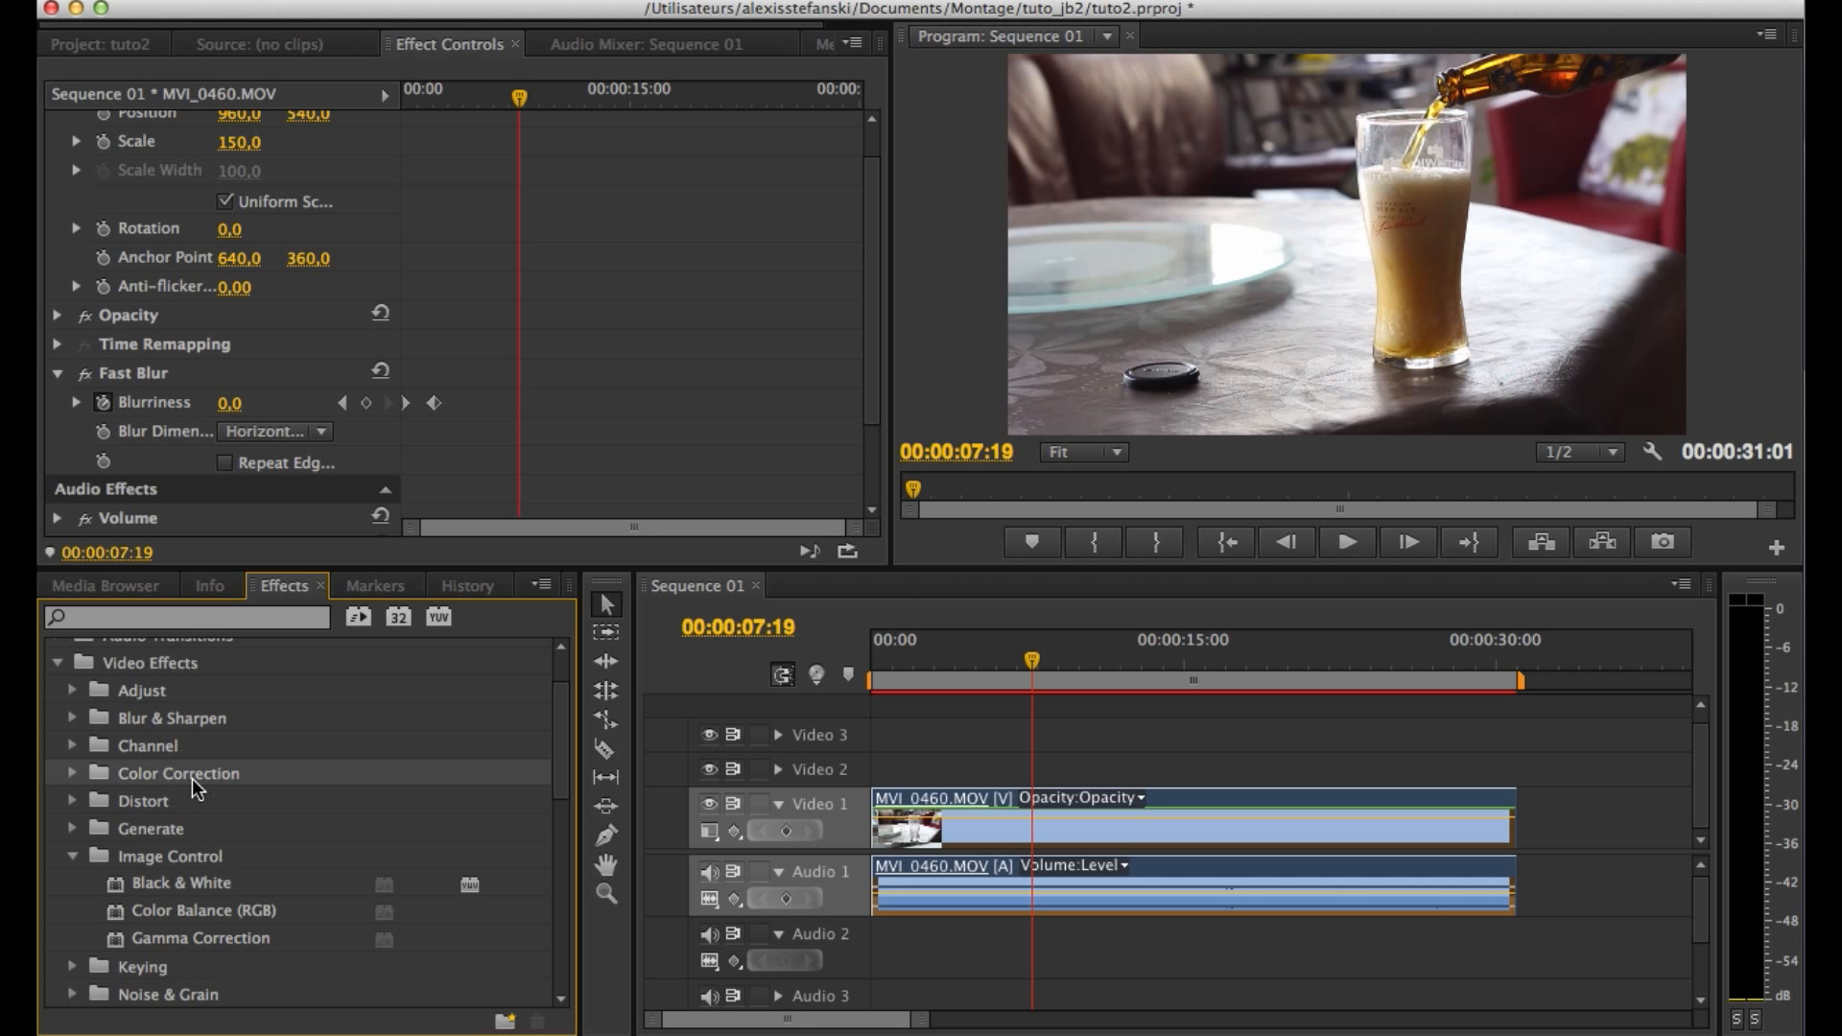
scroll(196, 787, "down", 3)
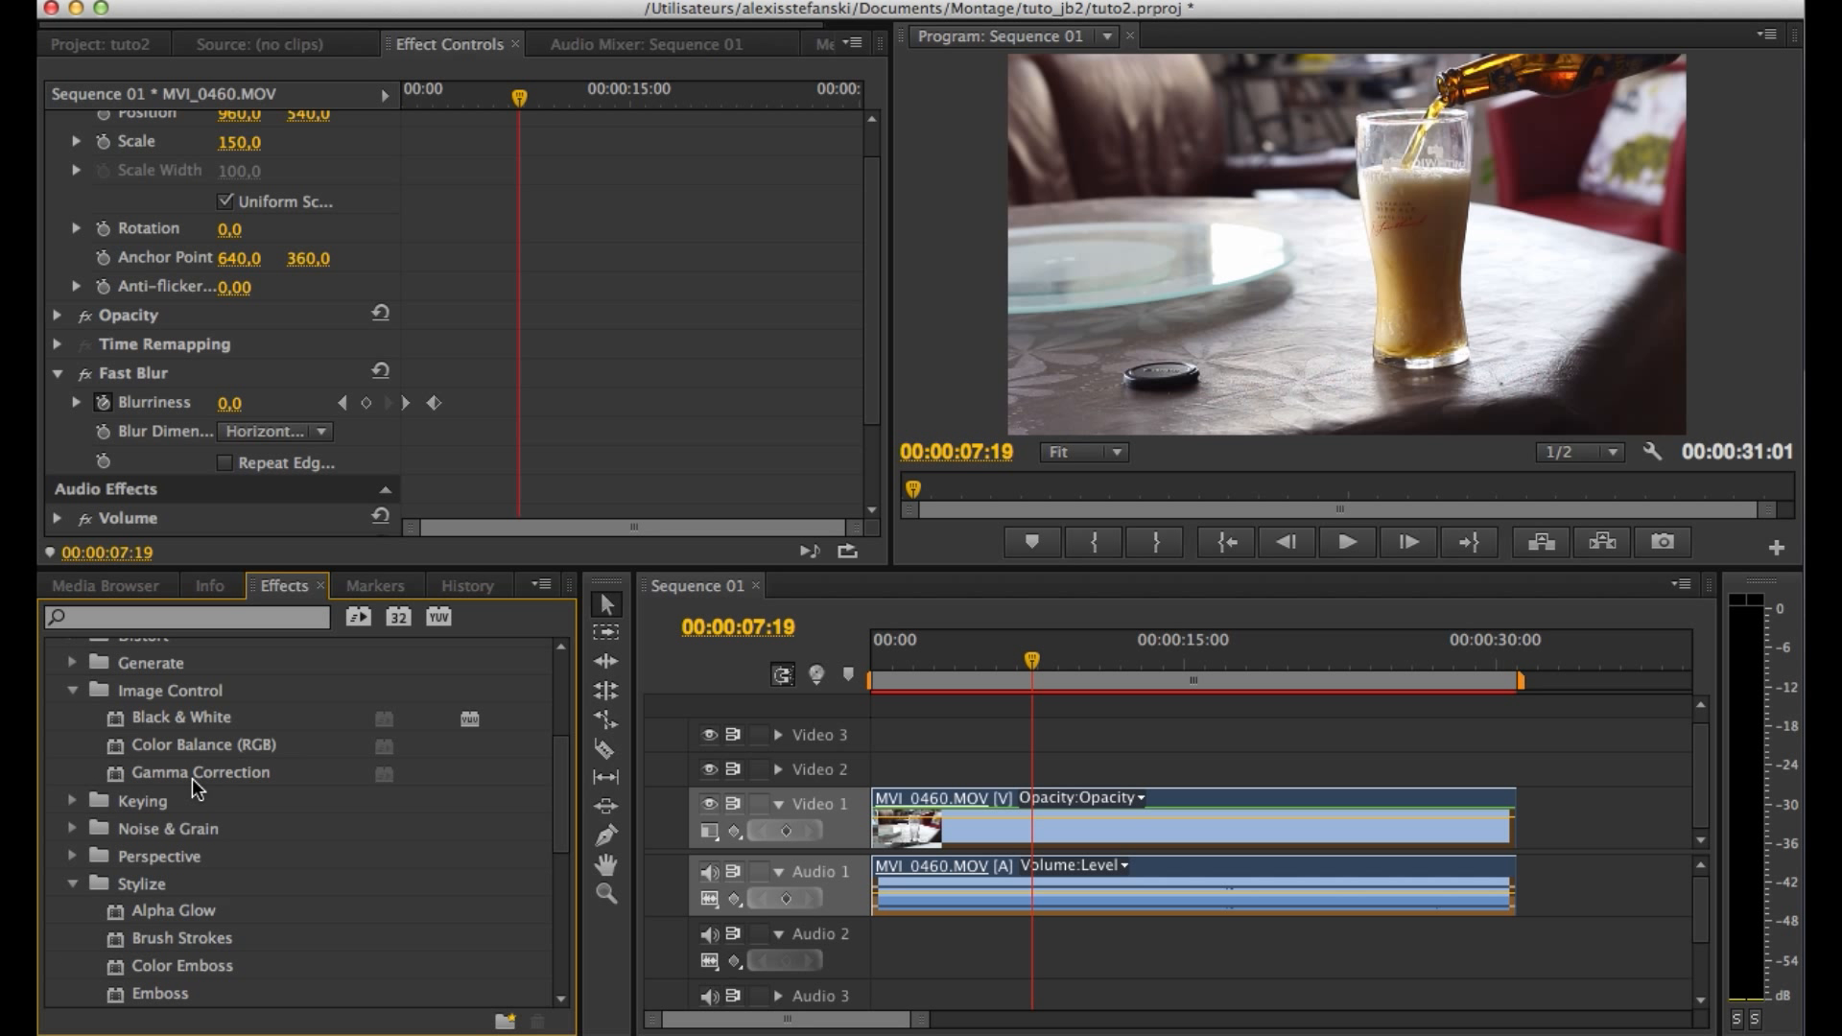
scroll(197, 787, "up", 3)
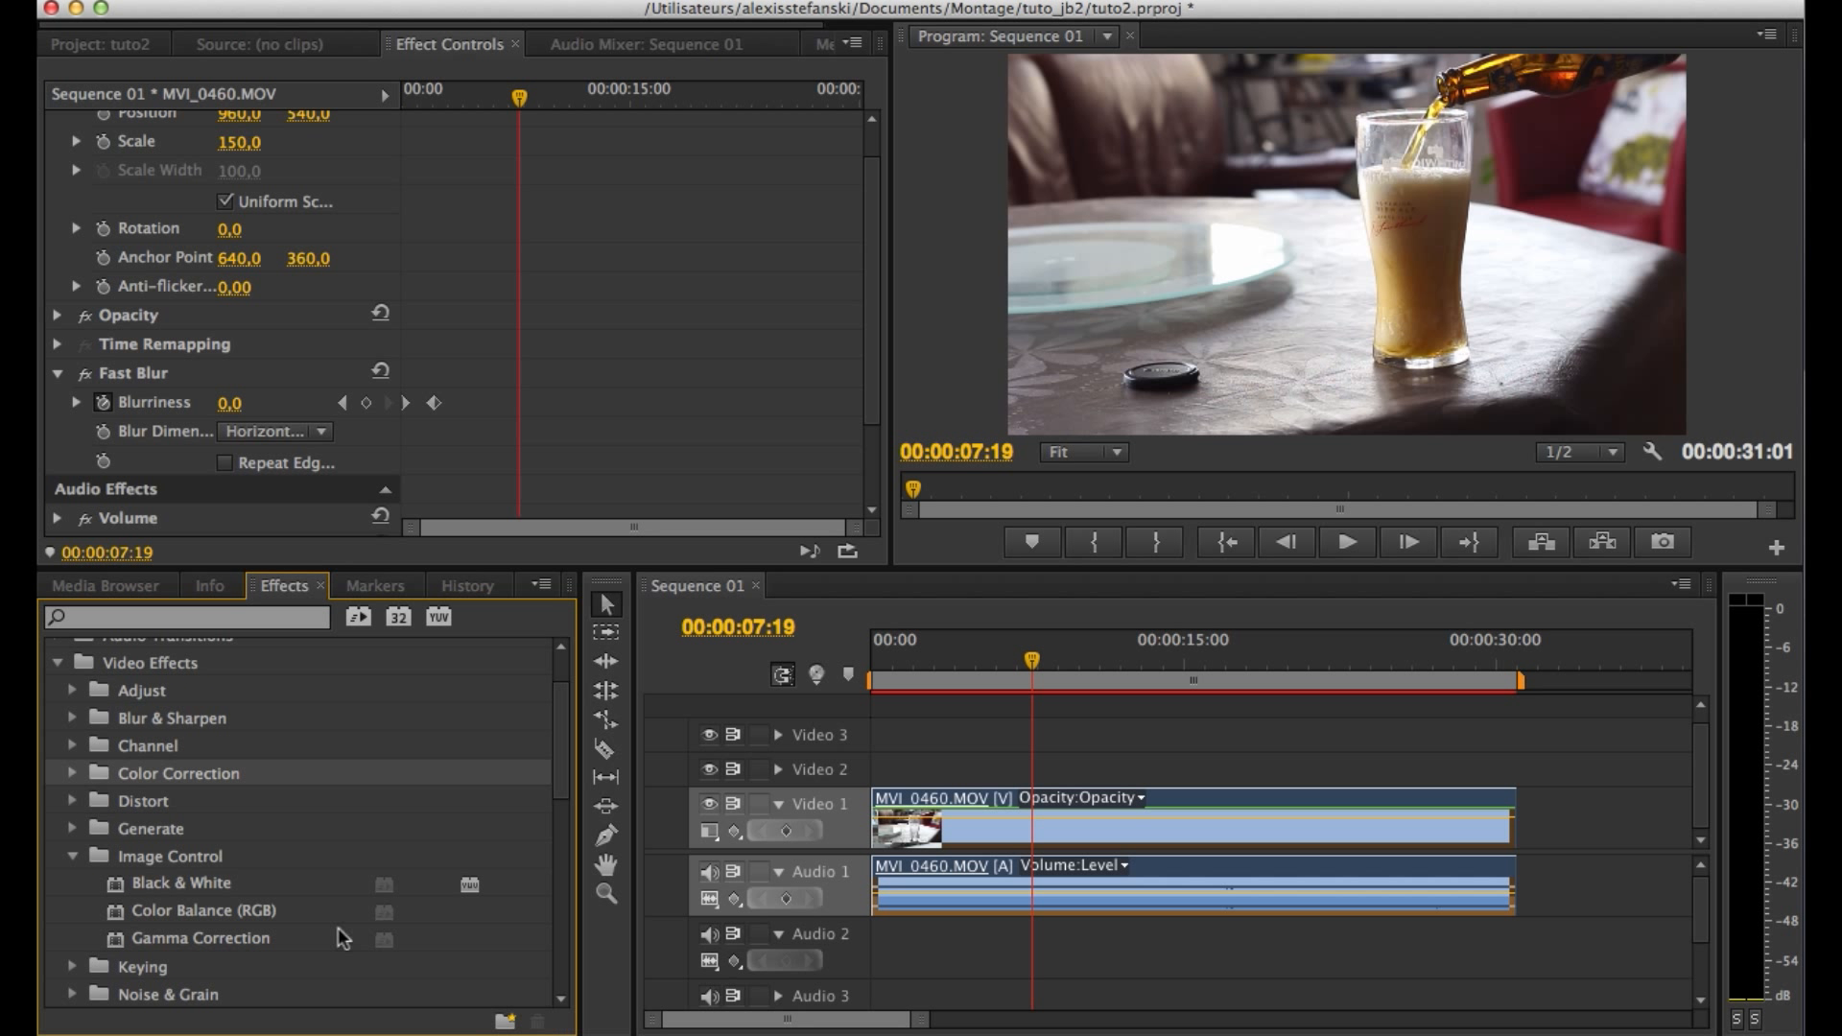
scroll(349, 855, "up", 1)
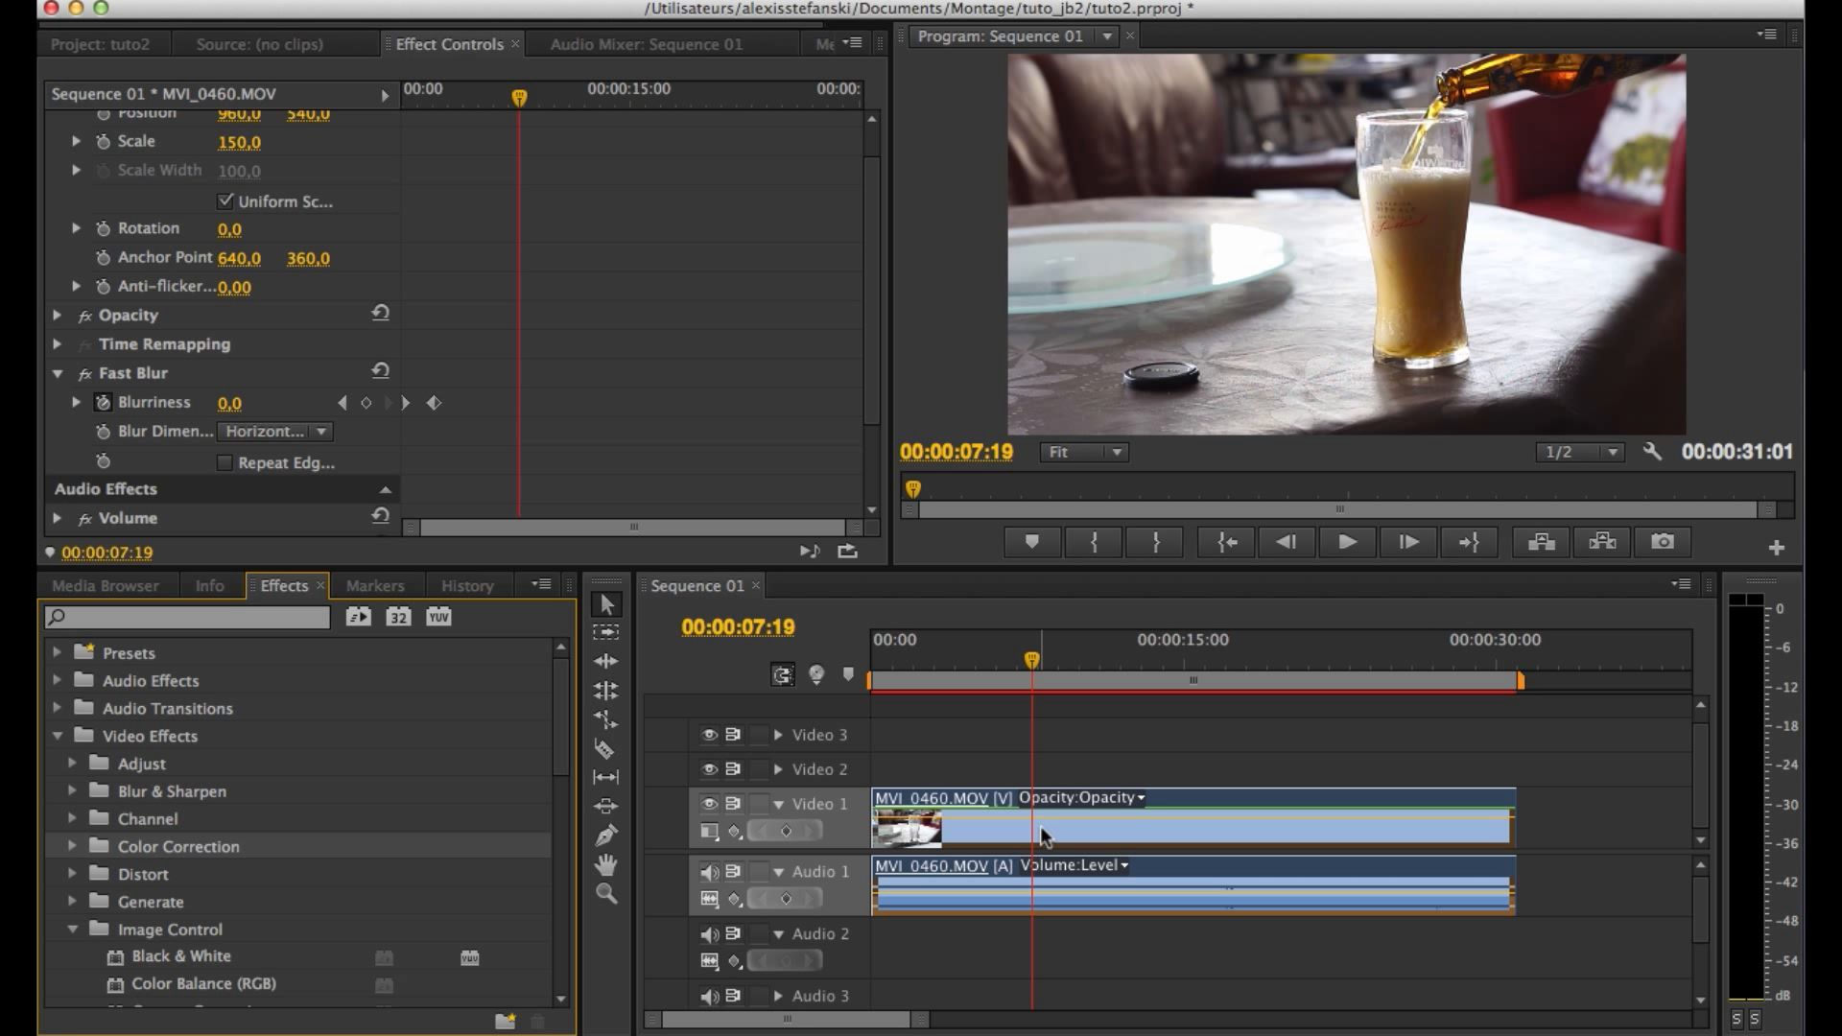
scroll(216, 370, "up", 1)
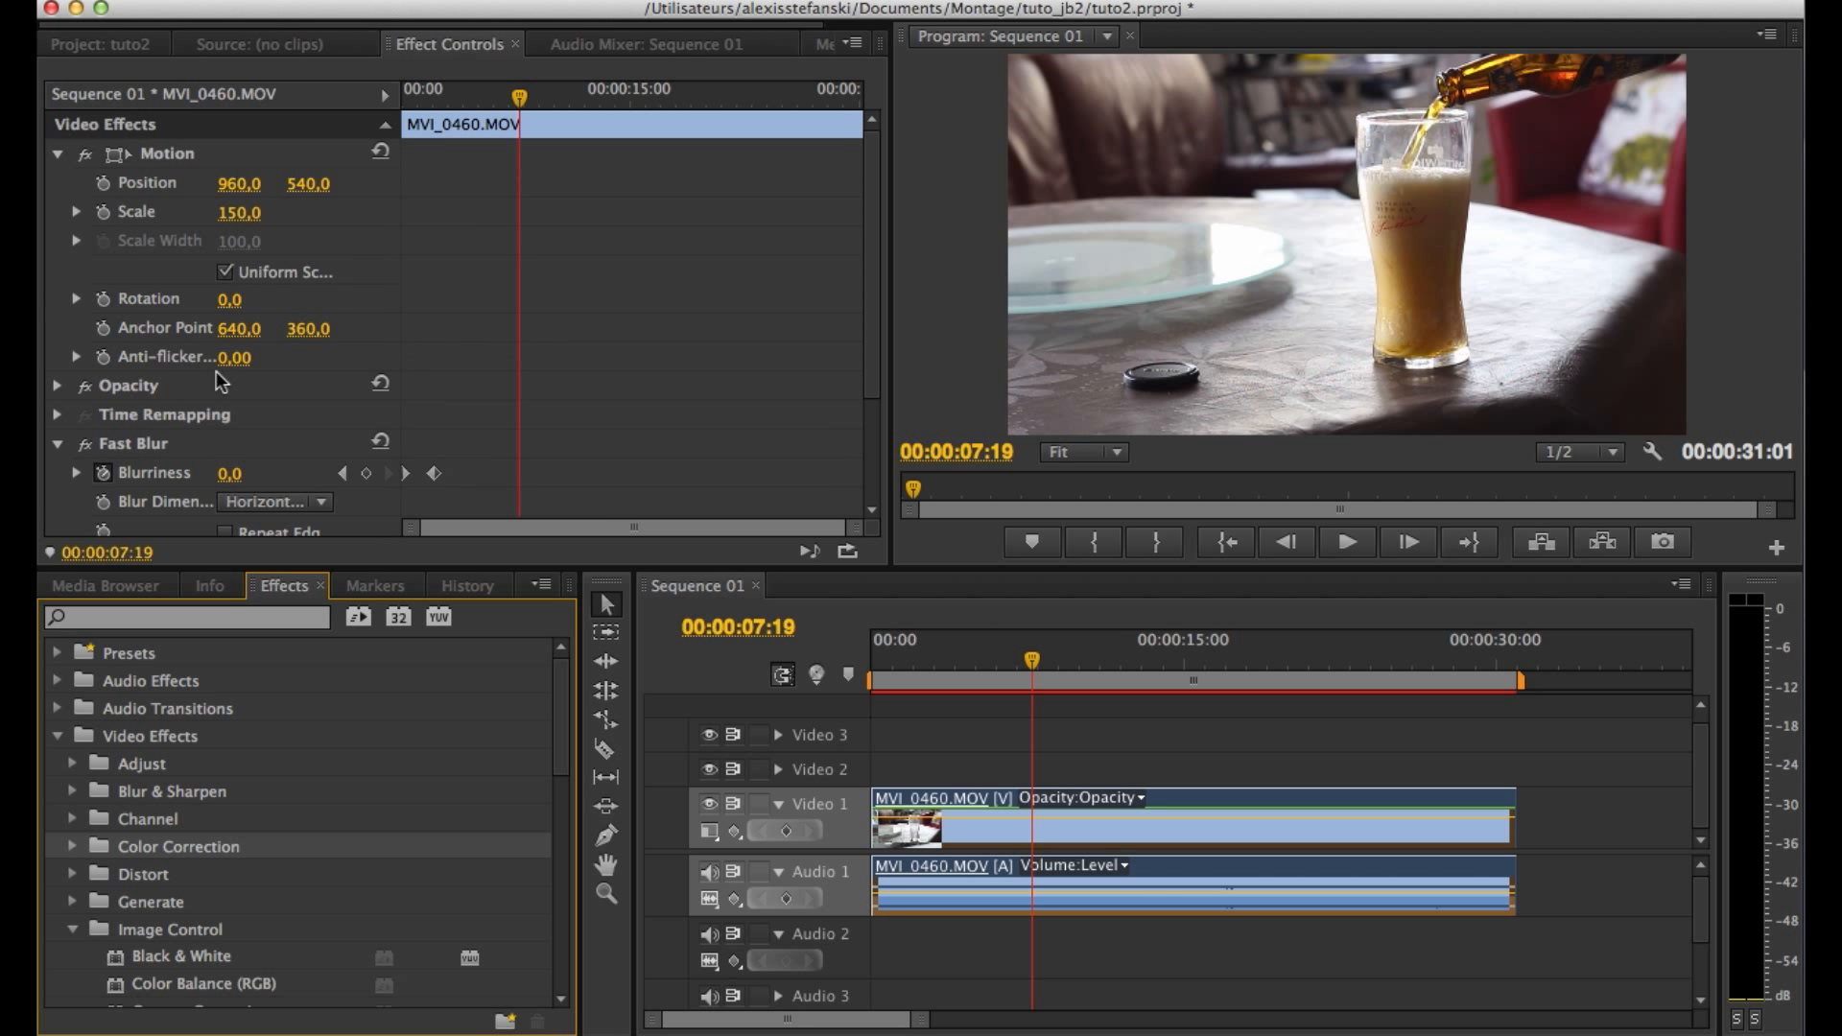
scroll(182, 796, "down", 1)
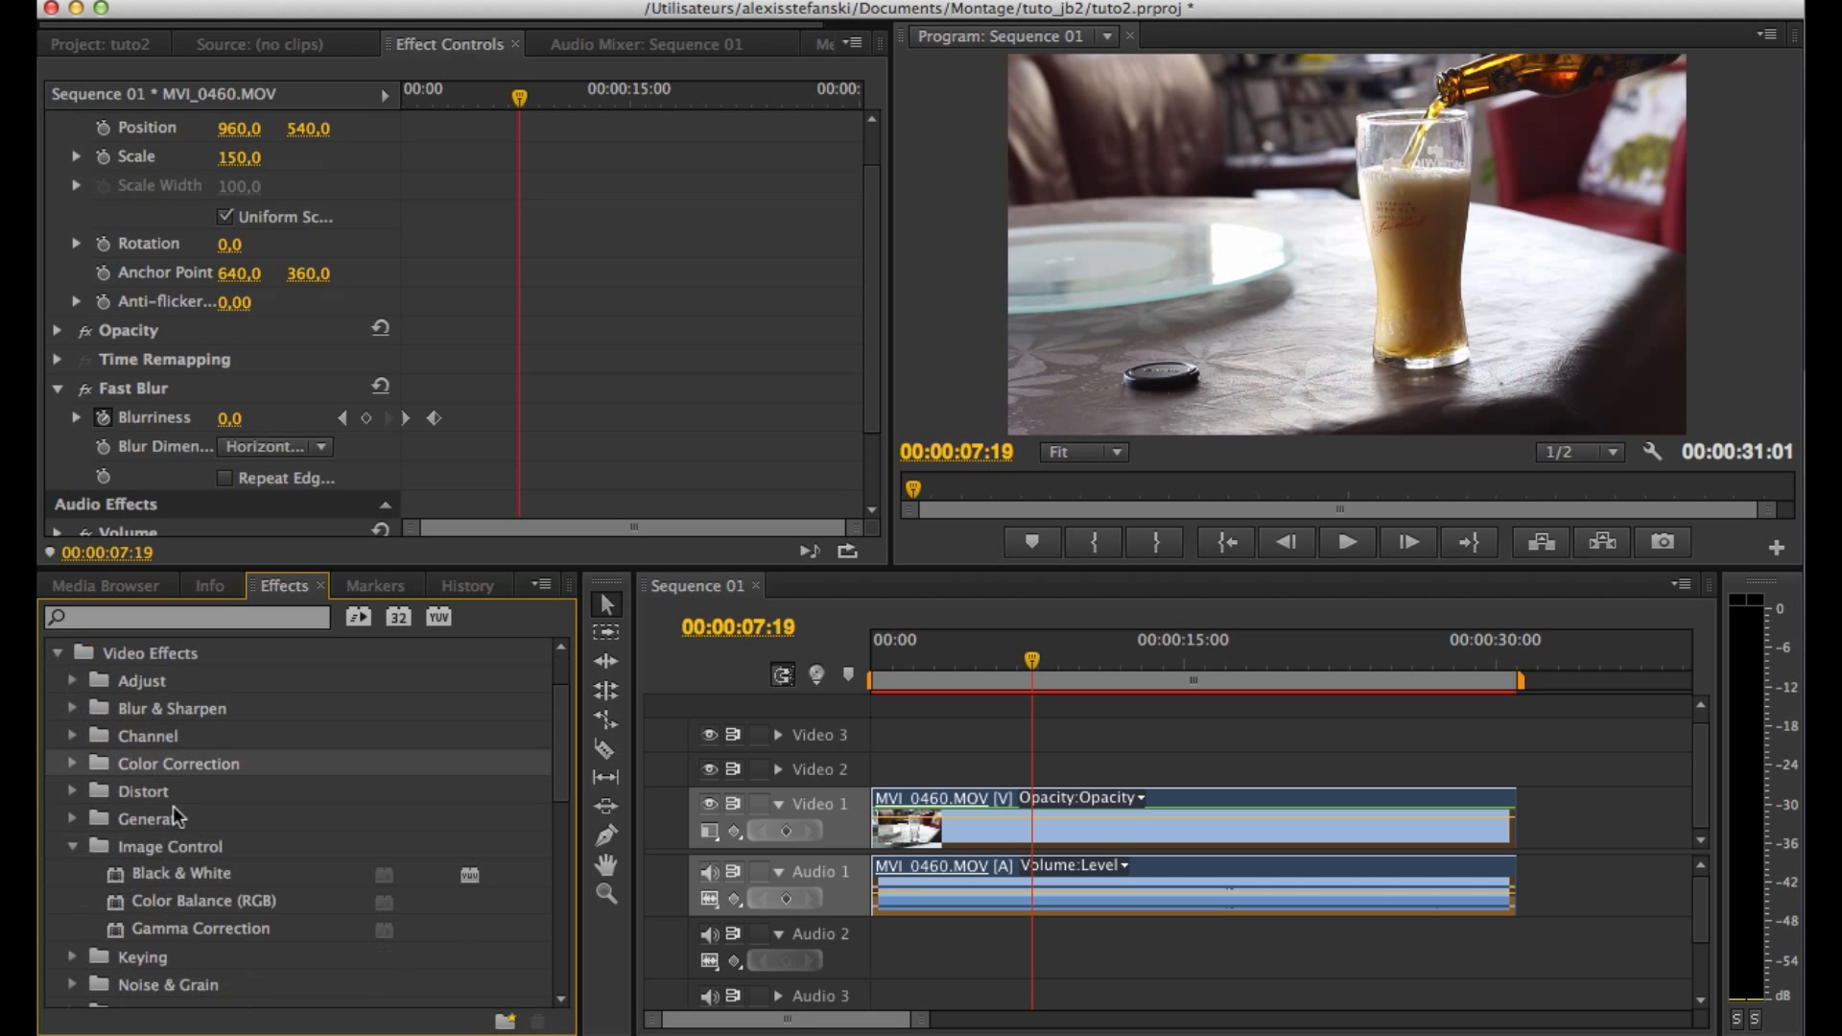
left_click_drag(168, 873, 1211, 804)
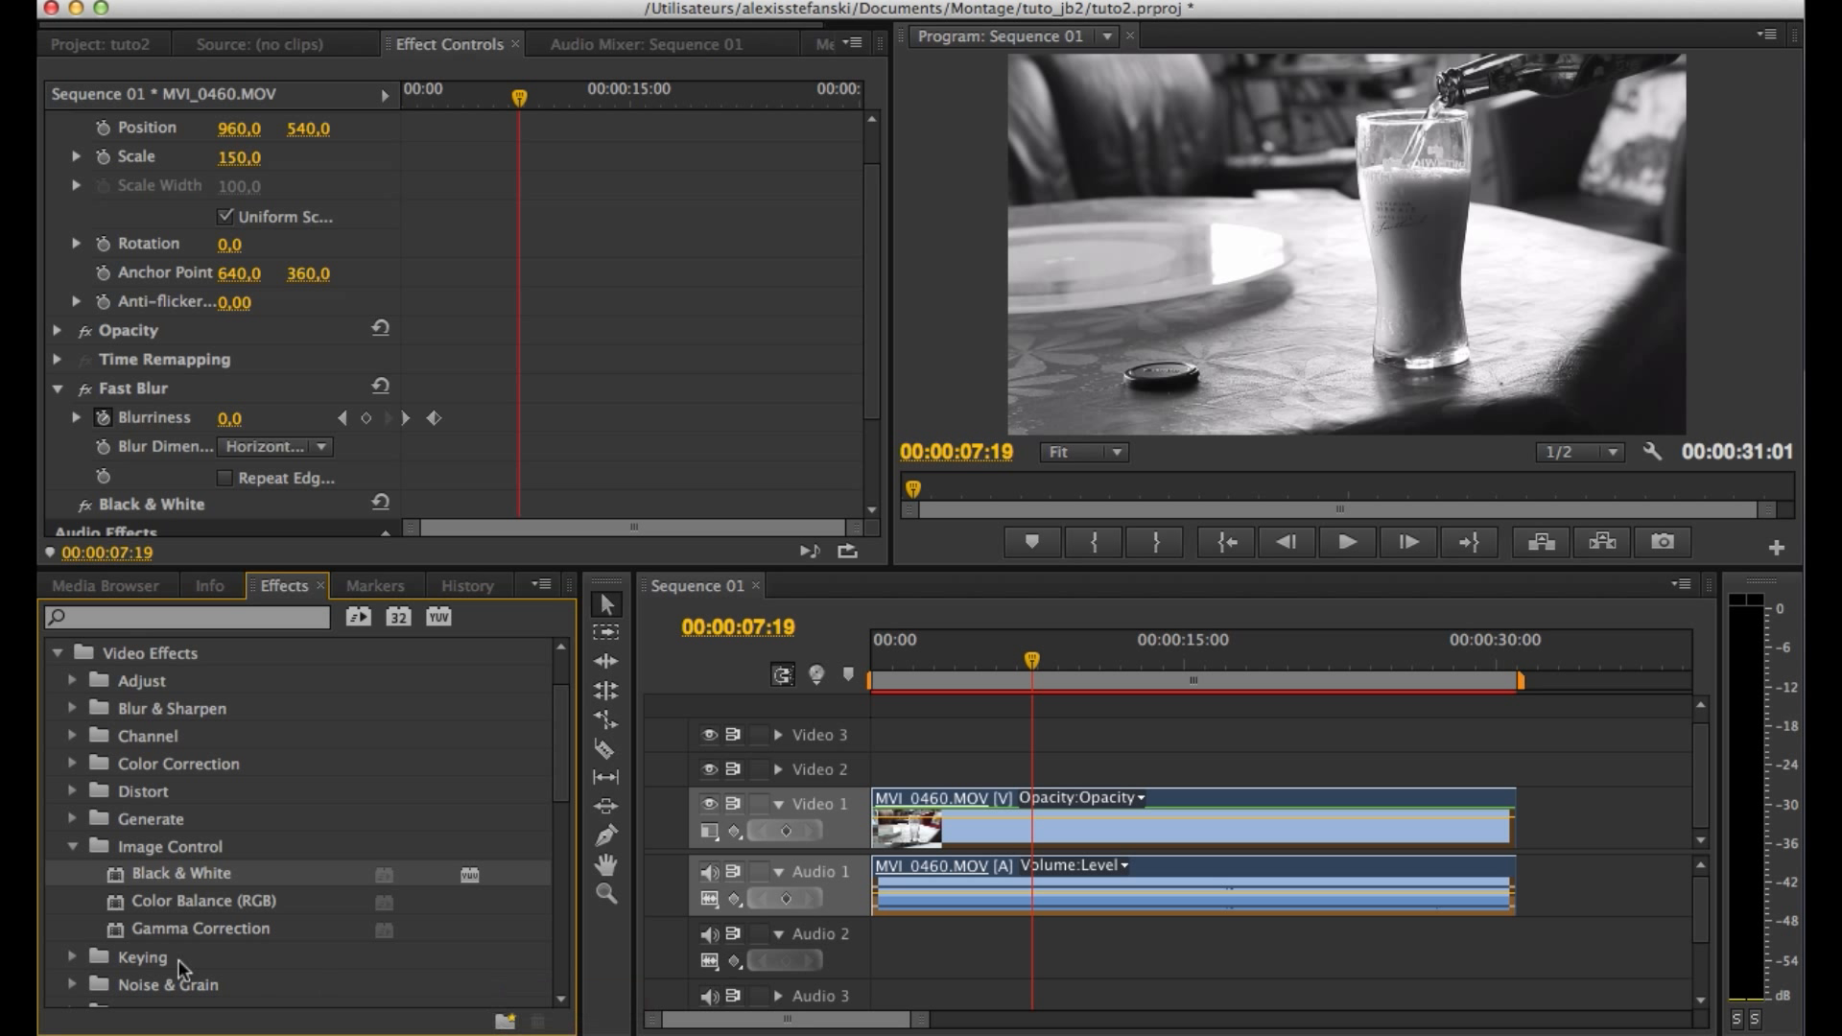
Save the clip's Fast Blur and Black & White effects as a Scale-type preset named "B&W Blur" with a description starting "Un Flou Noir et blan".
scroll(200, 974, "up", 3)
left_click(57, 652)
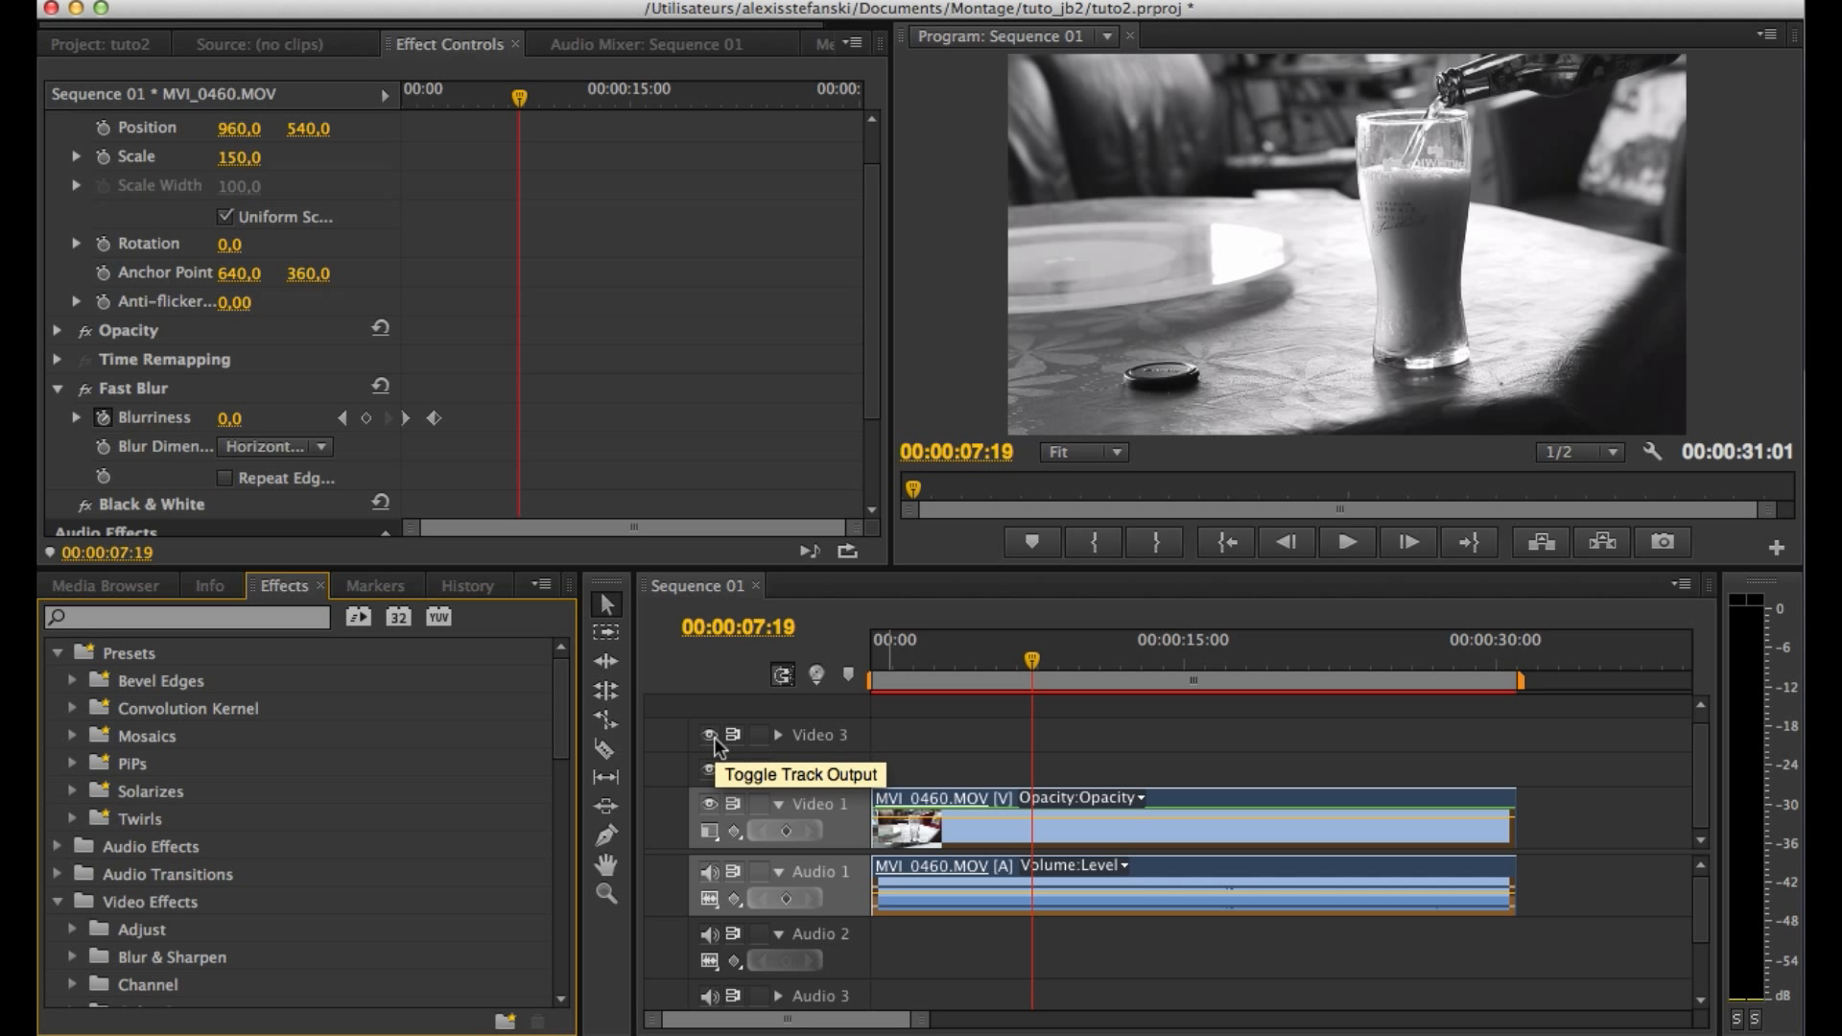
scroll(274, 298, "down", 3)
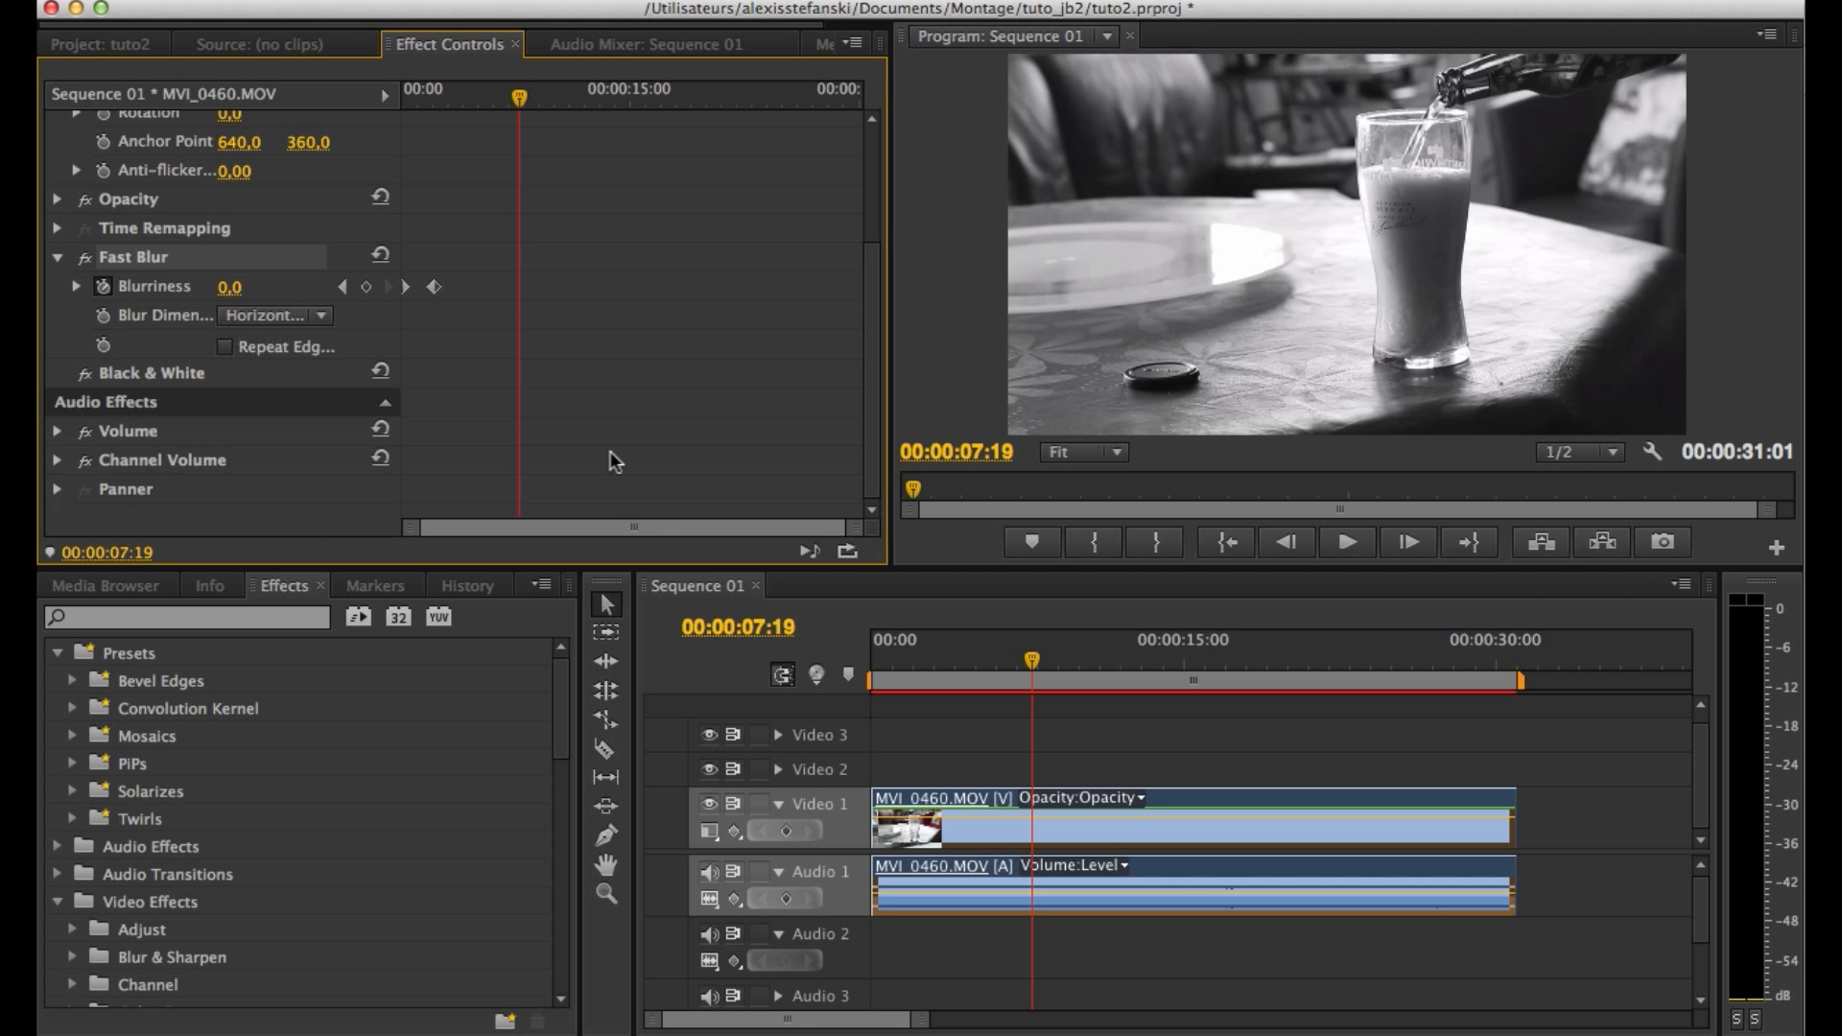
scroll(203, 323, "up", 1)
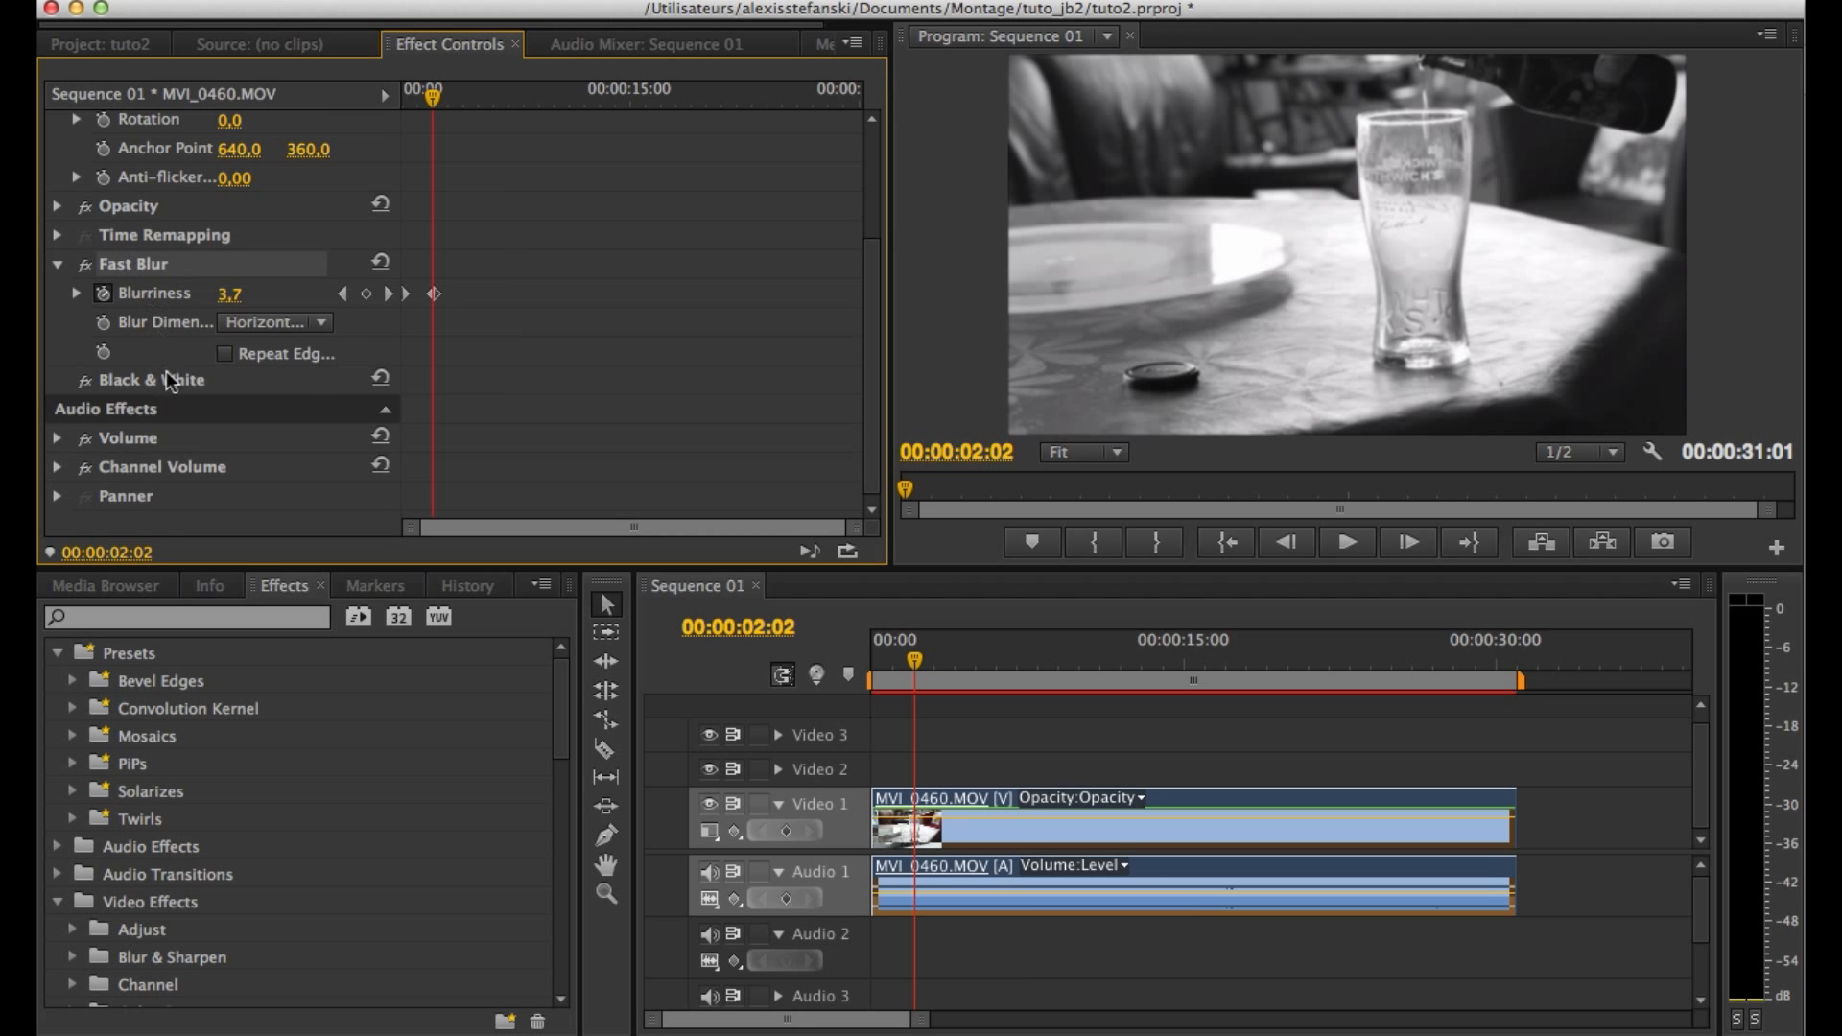
left_click(169, 381)
right_click(169, 381)
left_click(230, 399)
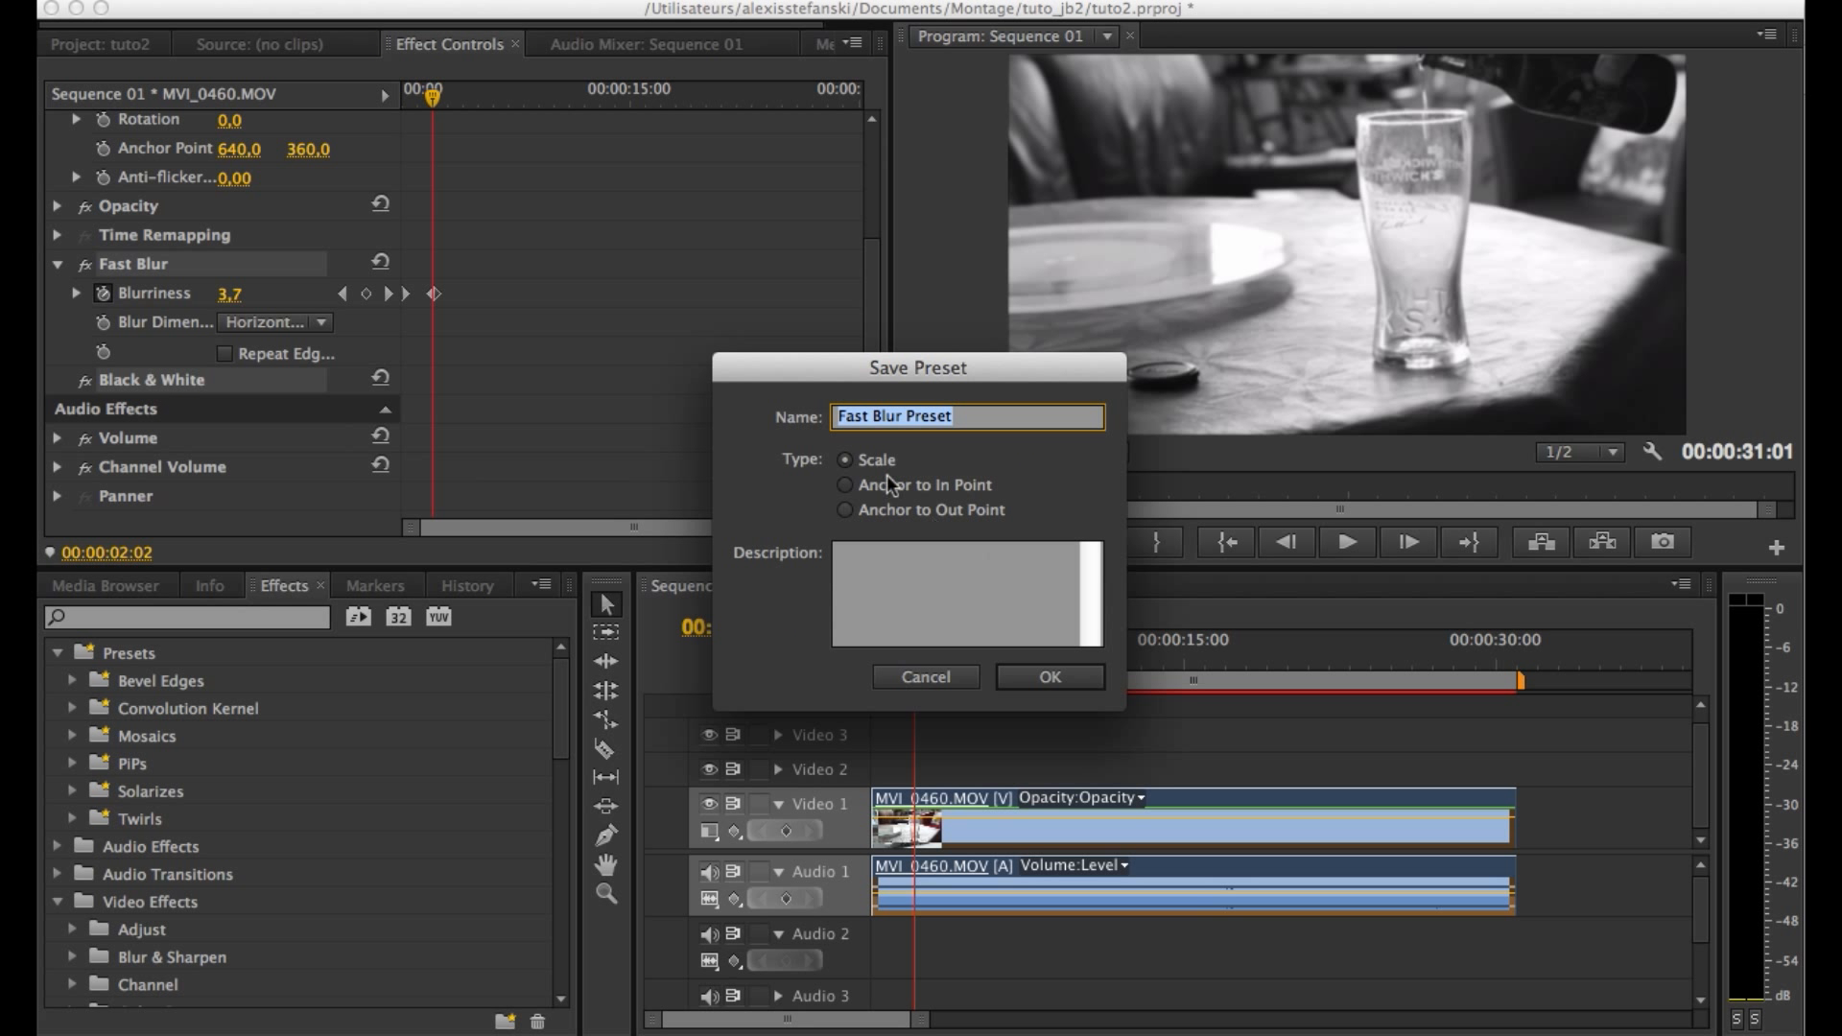
type("B&W Blur")
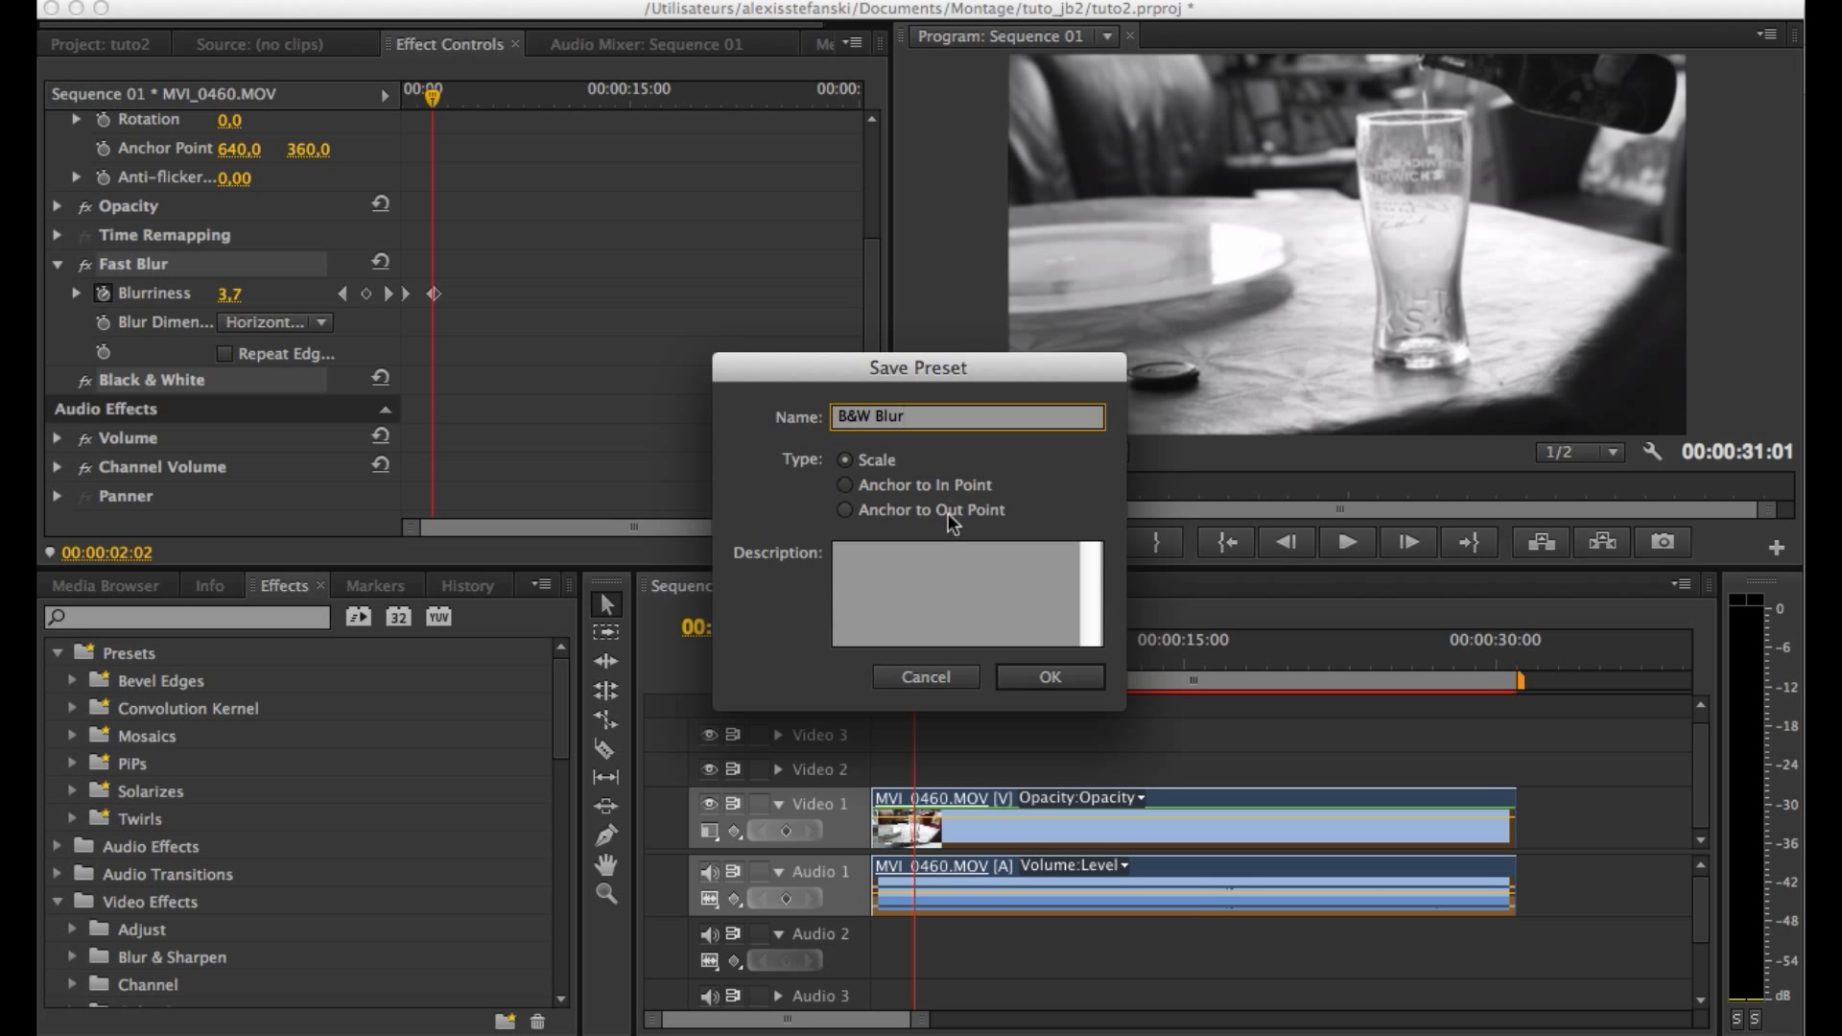
left_click(919, 576)
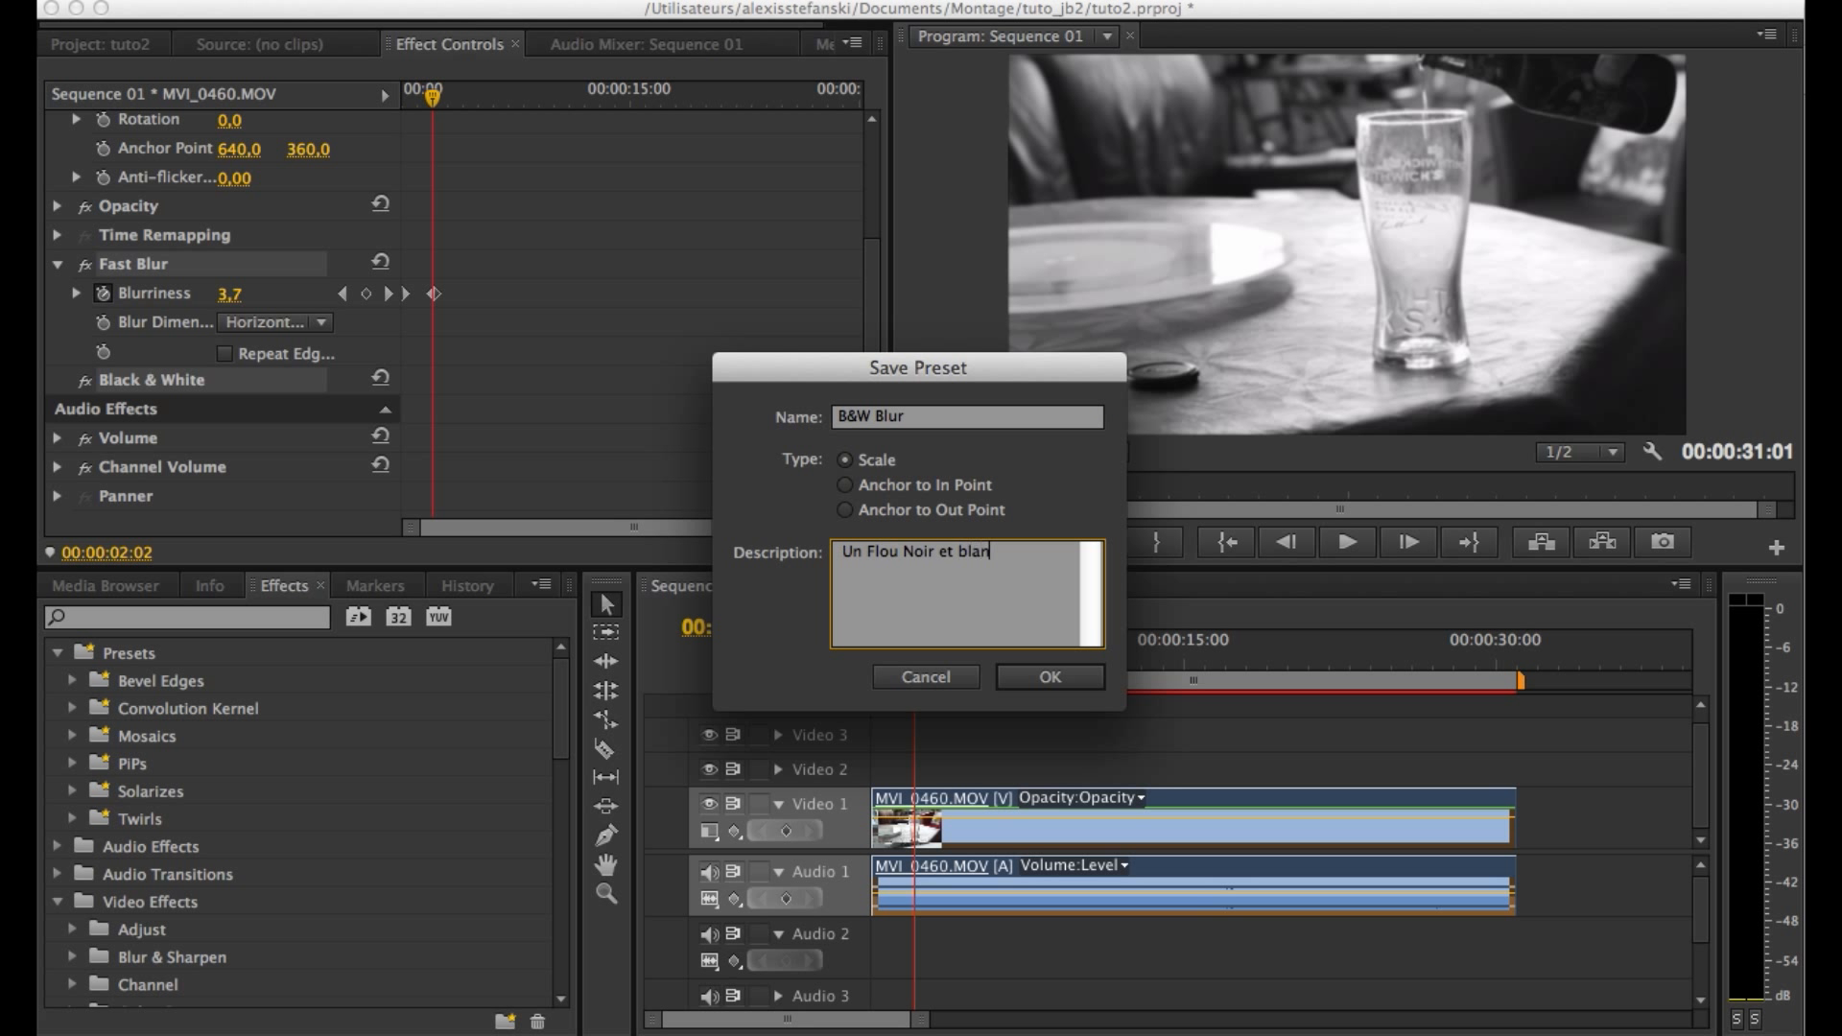
left_click(1022, 676)
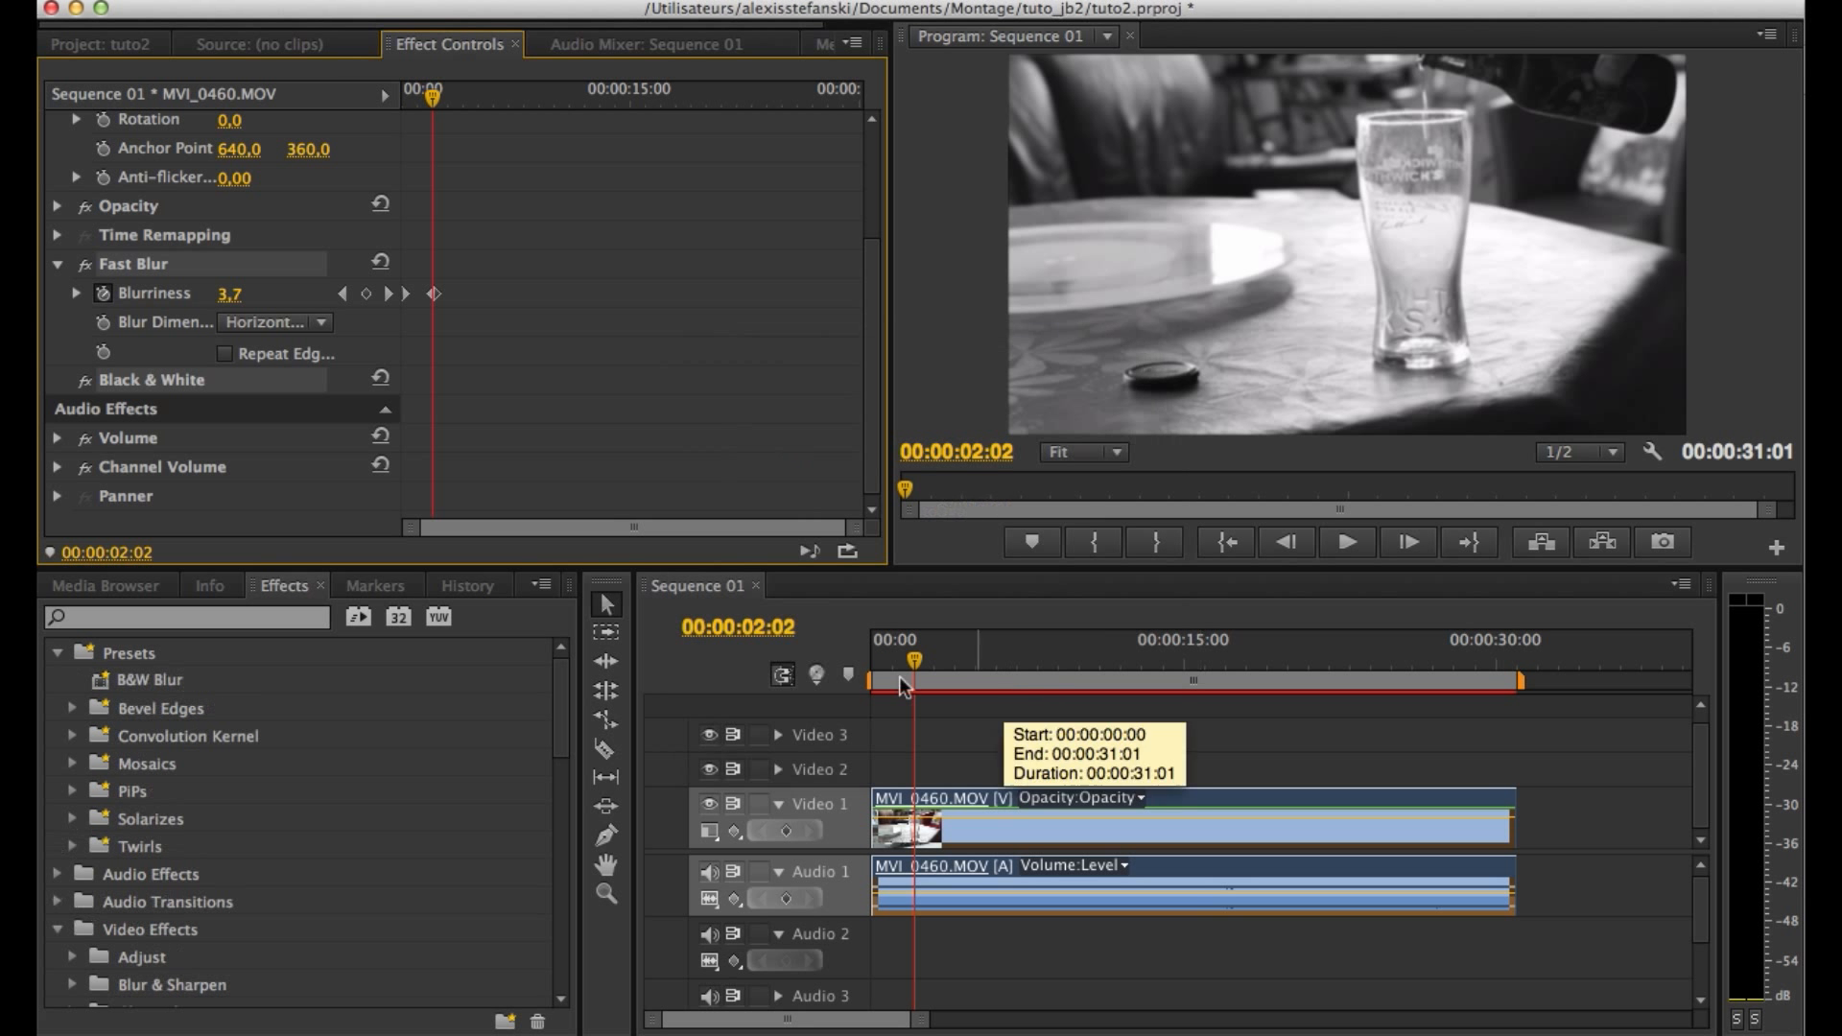
Delete the clip's Fast Blur and Black & White effects and apply the B&W Blur preset to MVI_0460.MOV instead.
key("Delete")
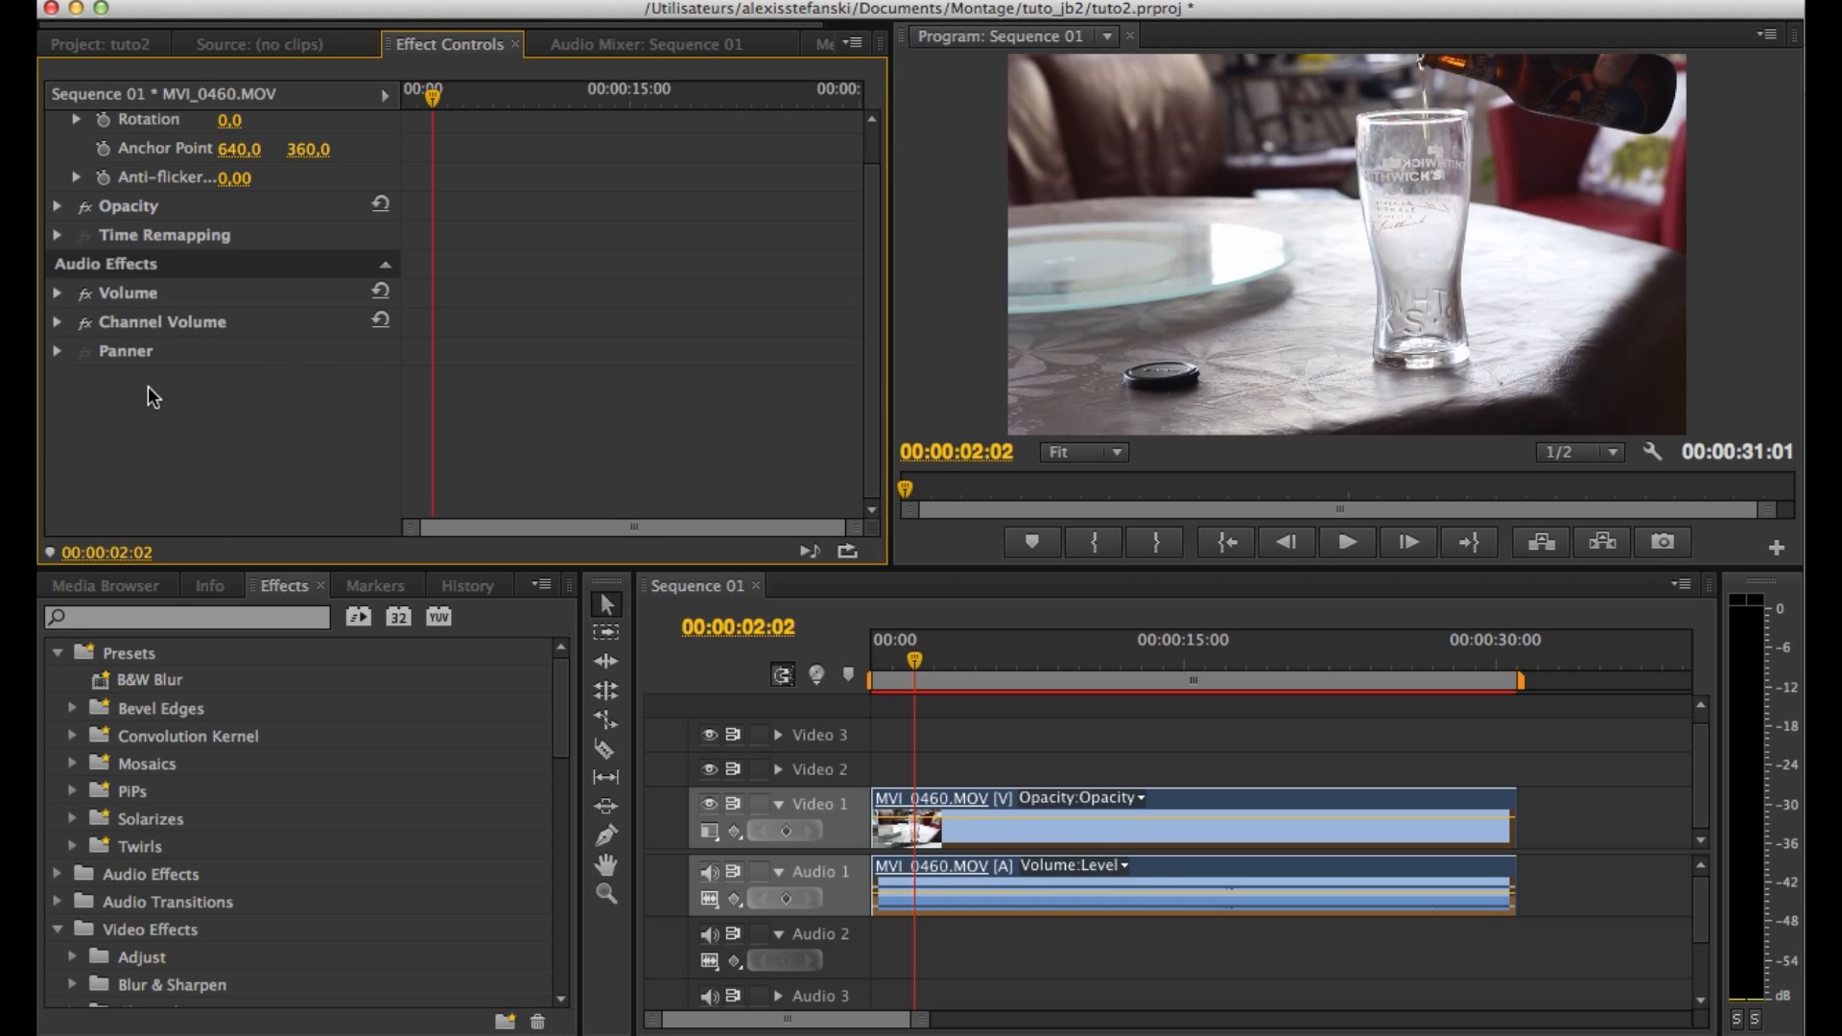
left_click_drag(146, 682, 923, 810)
mouse_move(914, 661)
left_mouse_down()
mouse_move(883, 658)
mouse_move(950, 660)
left_mouse_up()
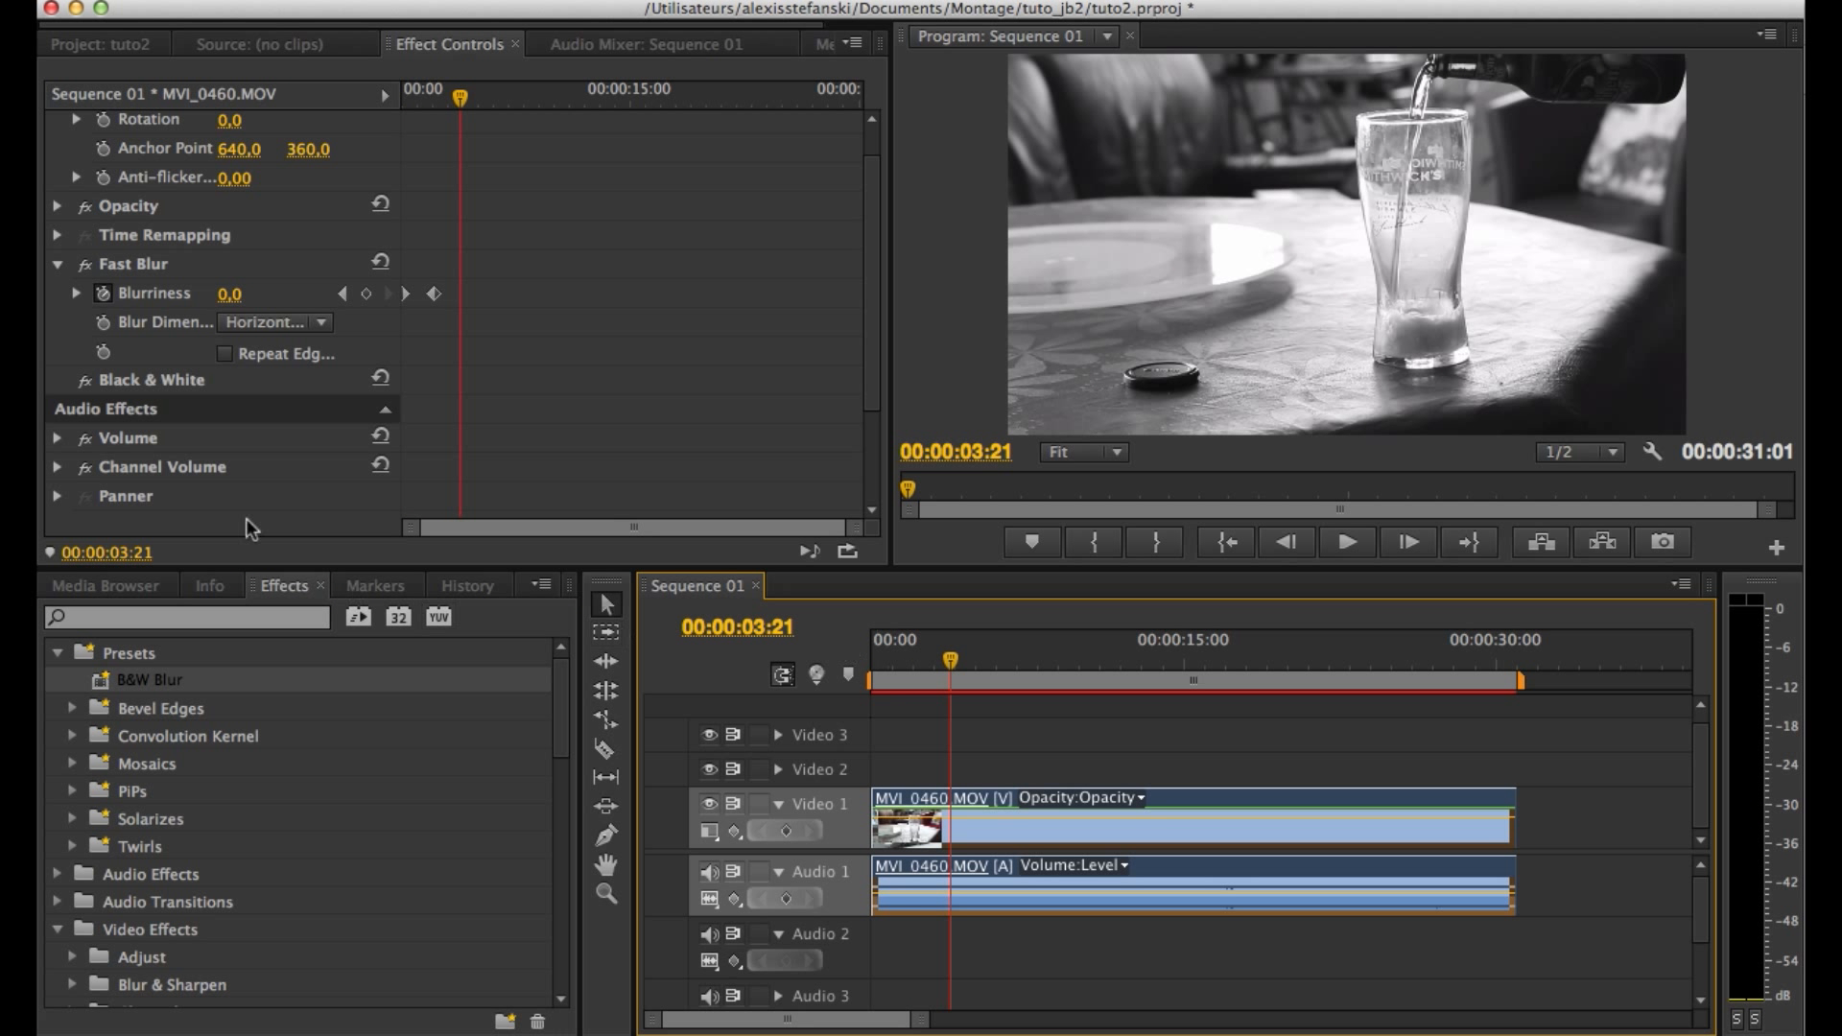
Remove the Black & White and Fast Blur effects that the preset added to the MVI_0460.MOV clip.
left_click(125, 264)
left_click(167, 380)
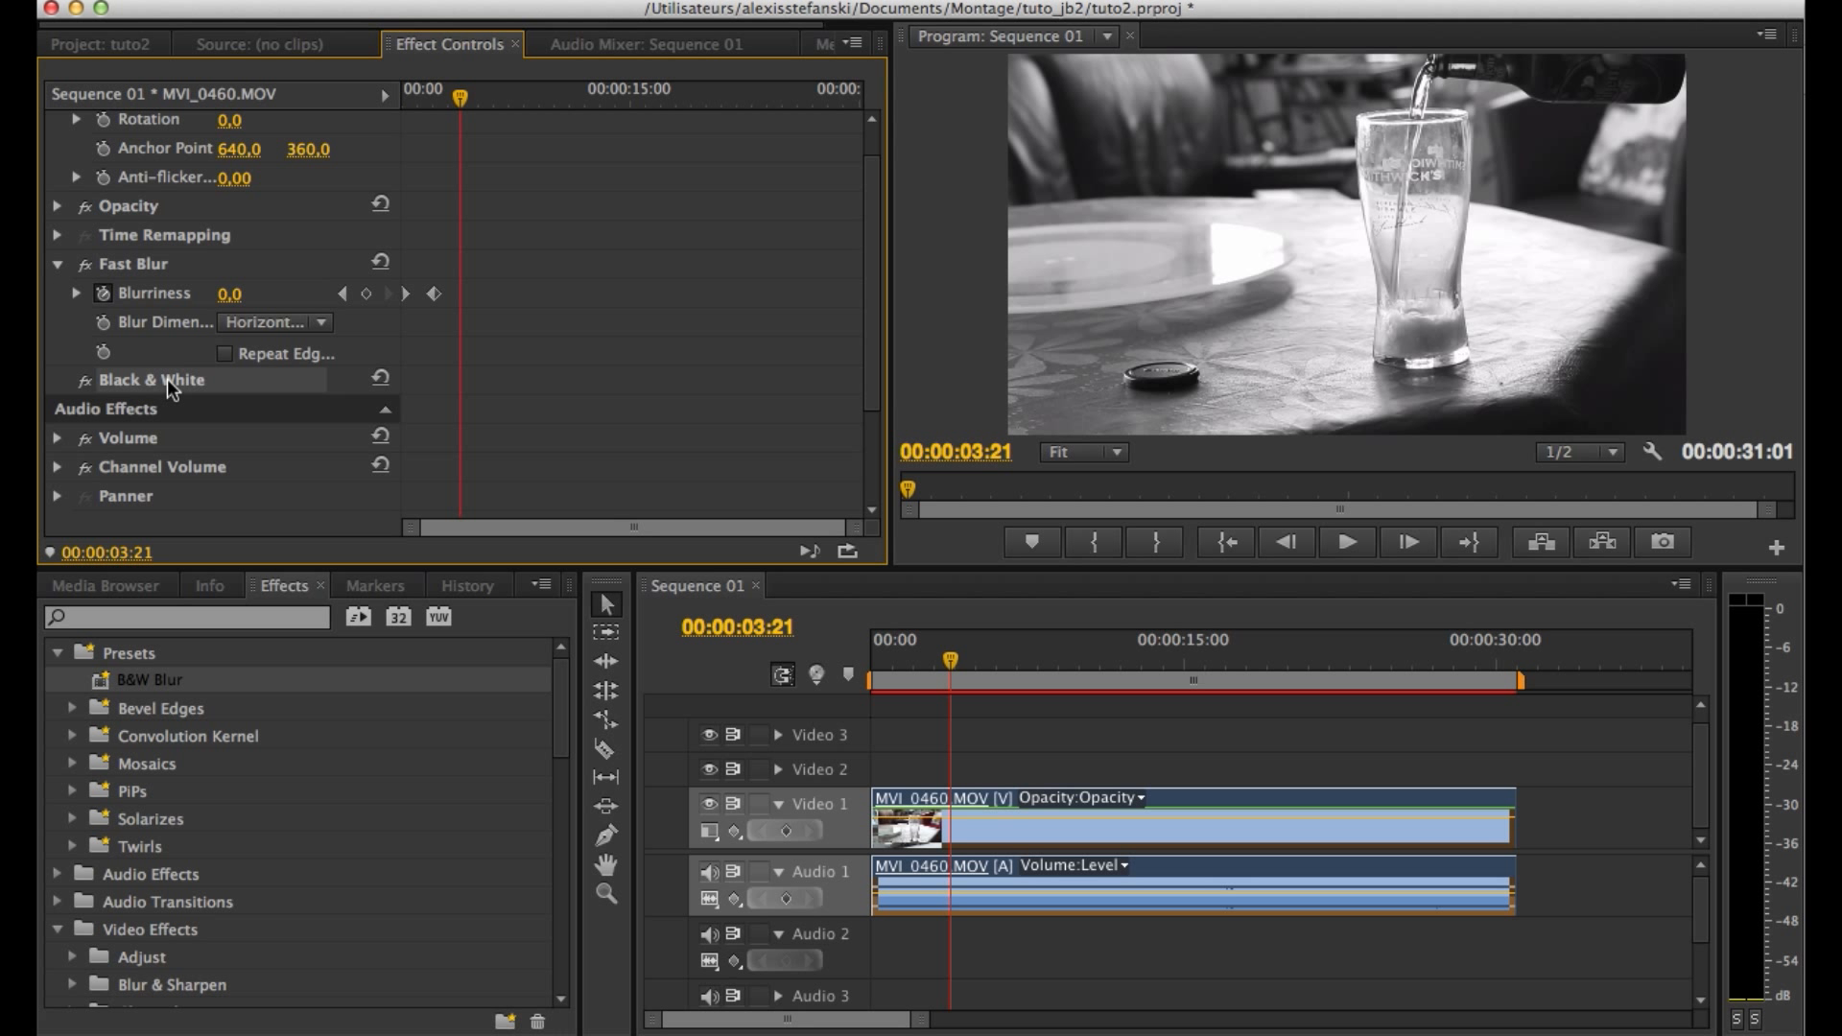
key("Delete")
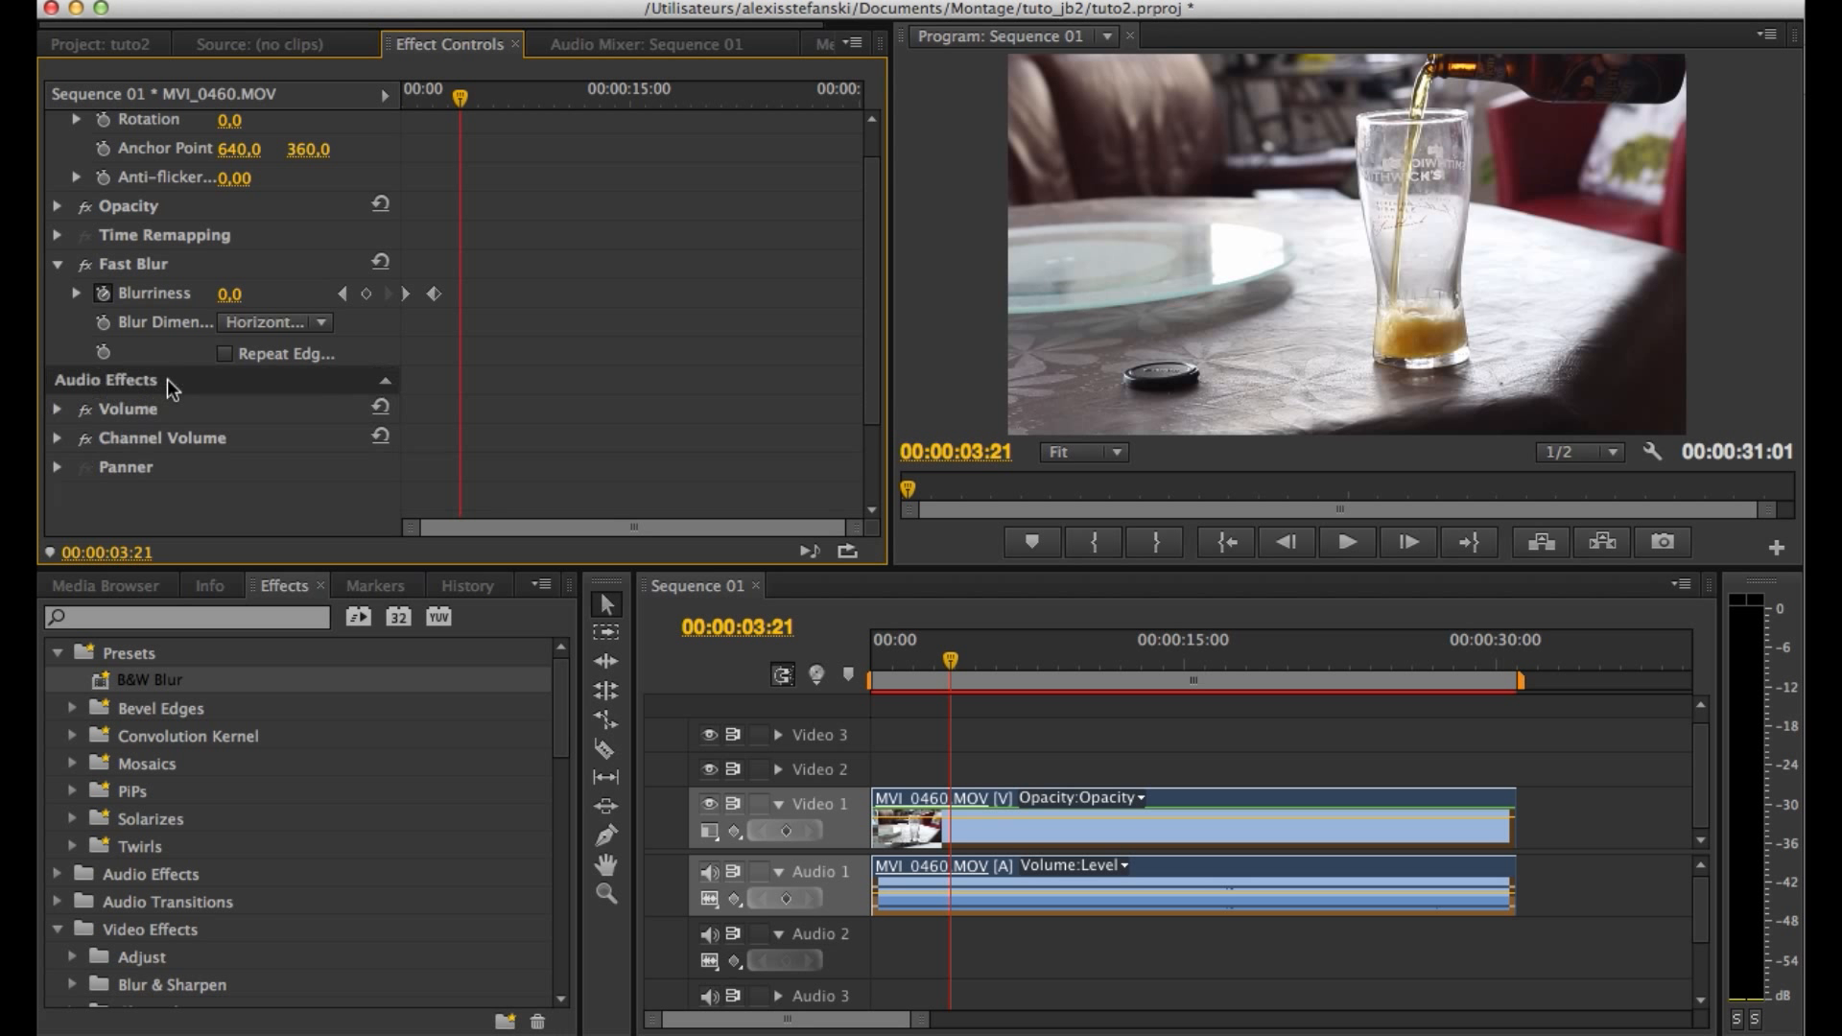
left_click(140, 266)
key("Delete")
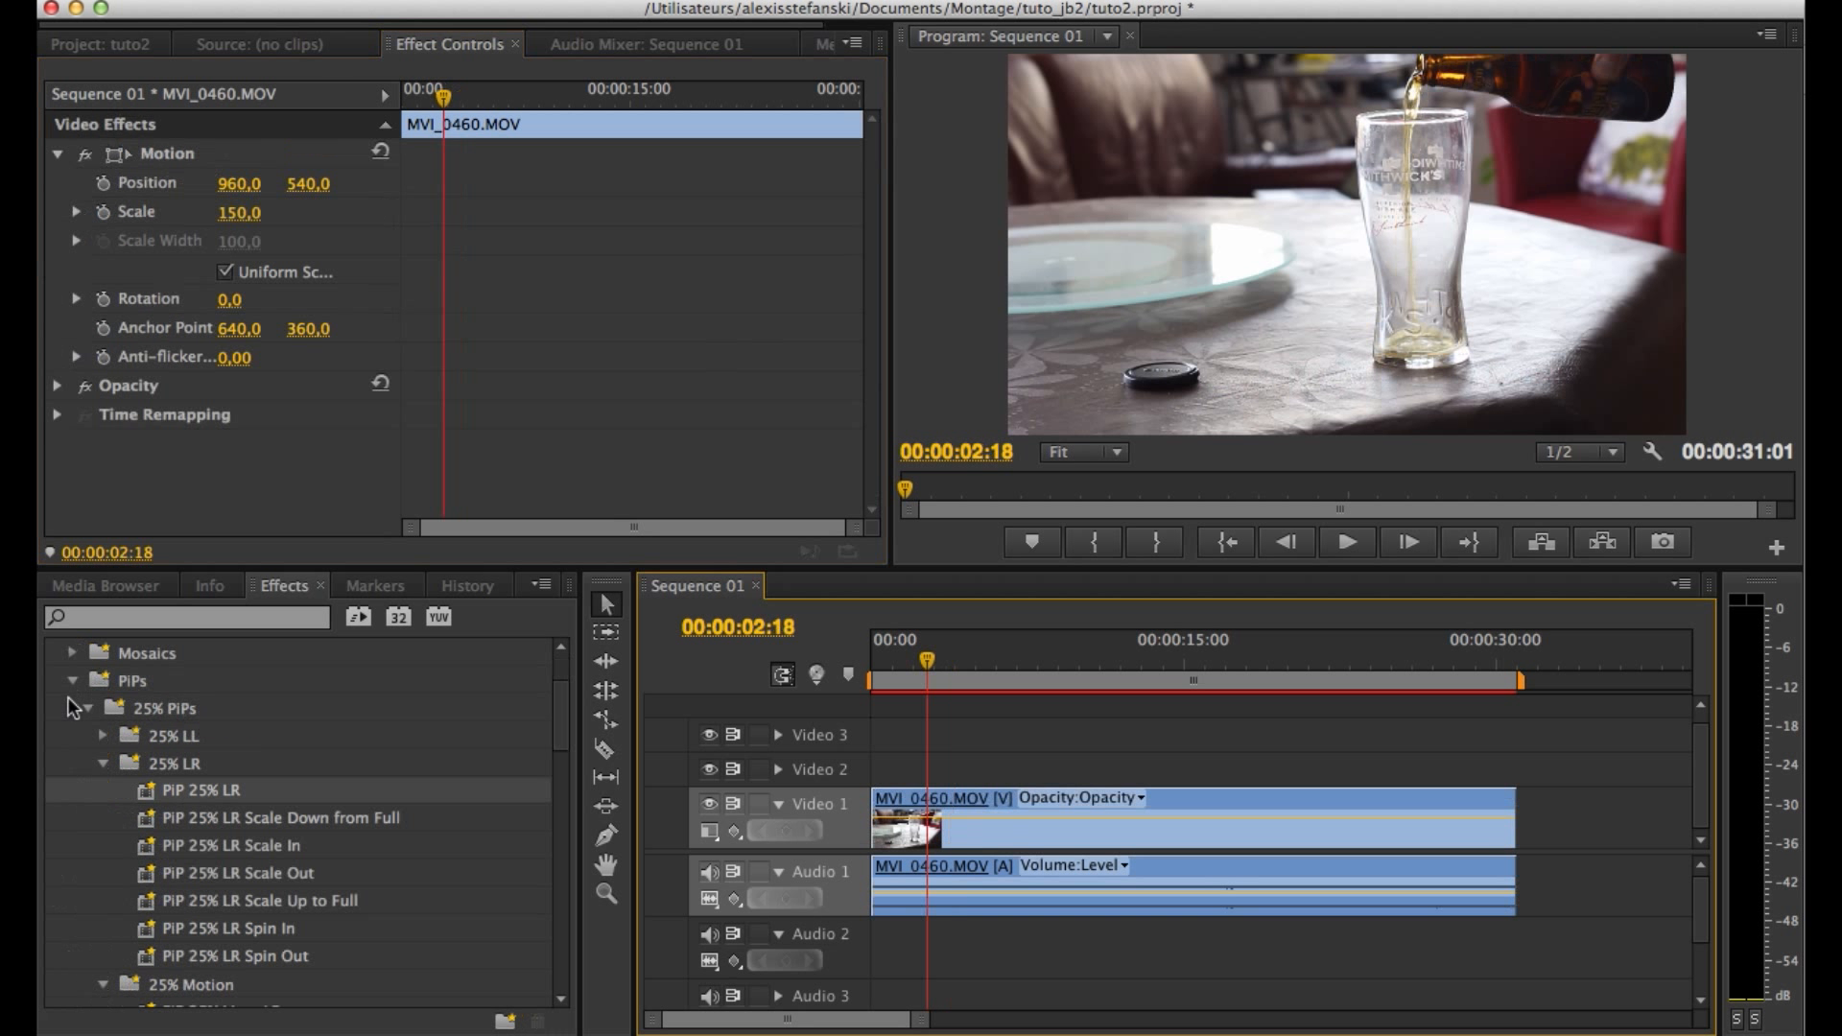
Collapse the PiPs and Presets folders in the effects list and browse the video effects.
left_click(73, 680)
scroll(72, 686, "up", 2)
left_click(59, 653)
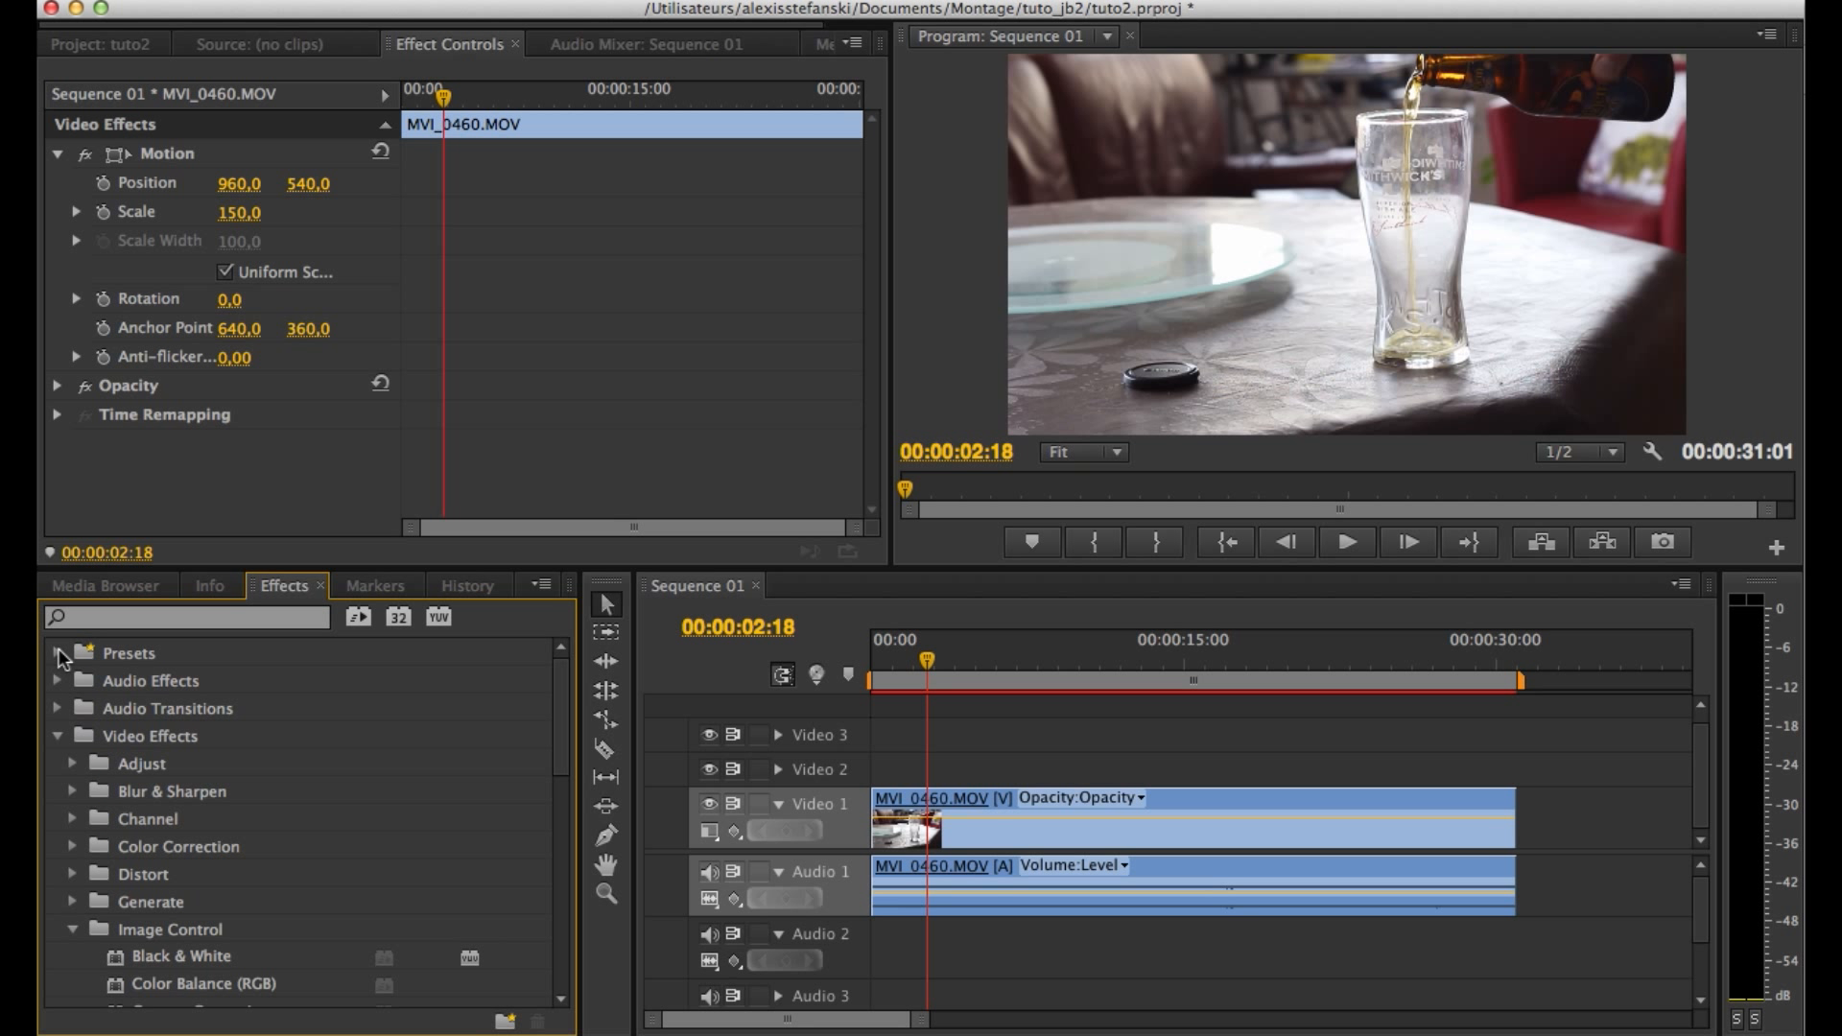
scroll(451, 895, "down", 1)
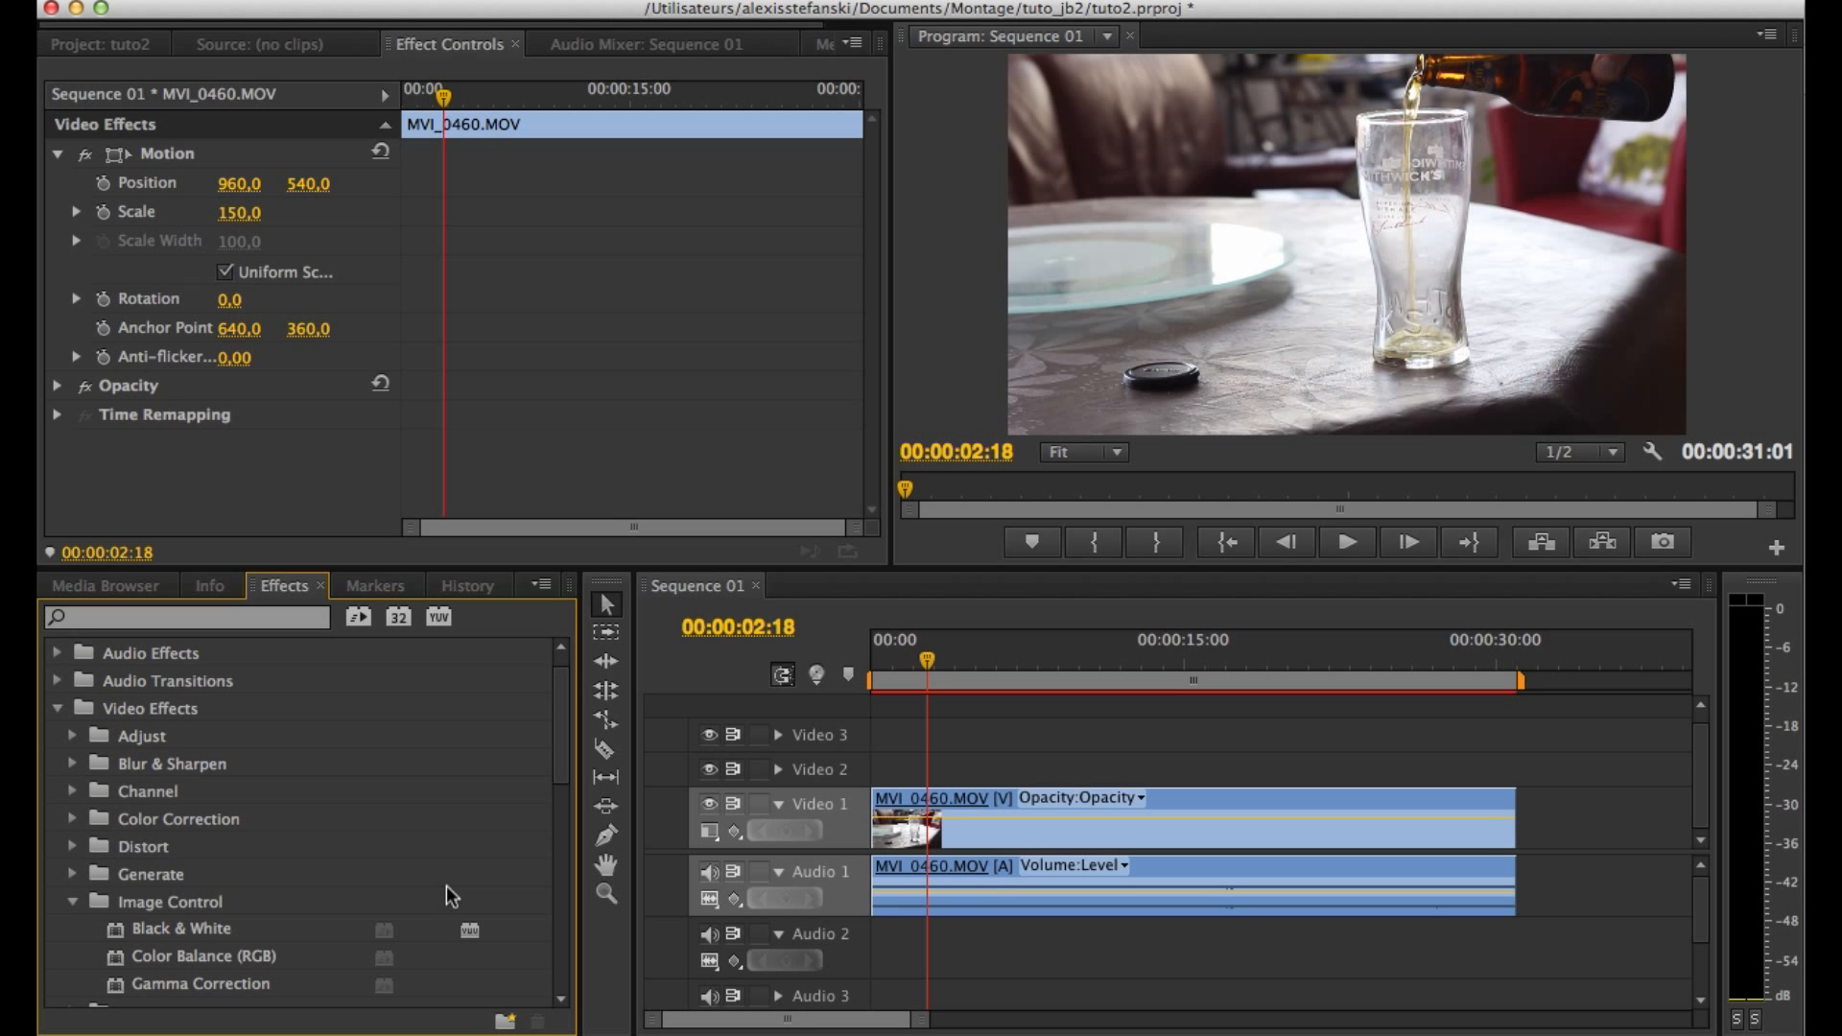
scroll(451, 896, "down", 6)
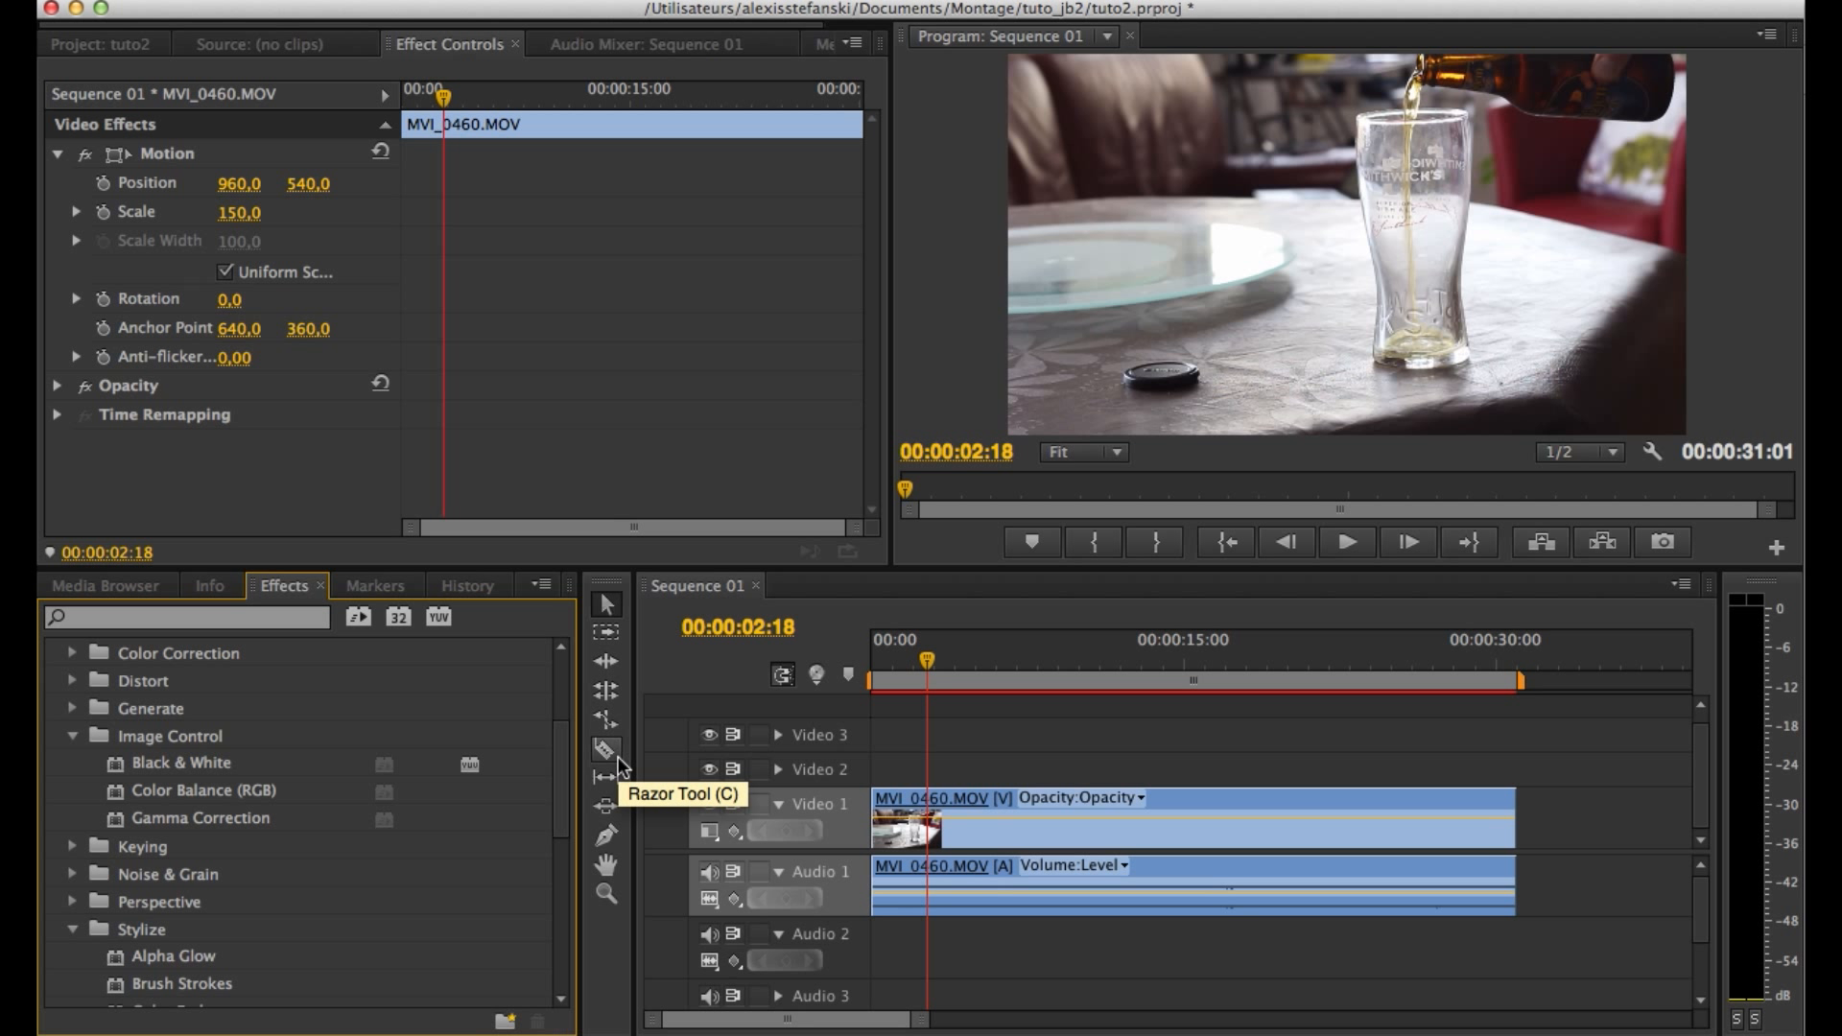
Add MVI_0461.MOV to Video 2 at the start of the sequence and set its Scale to 150.
left_click(100, 45)
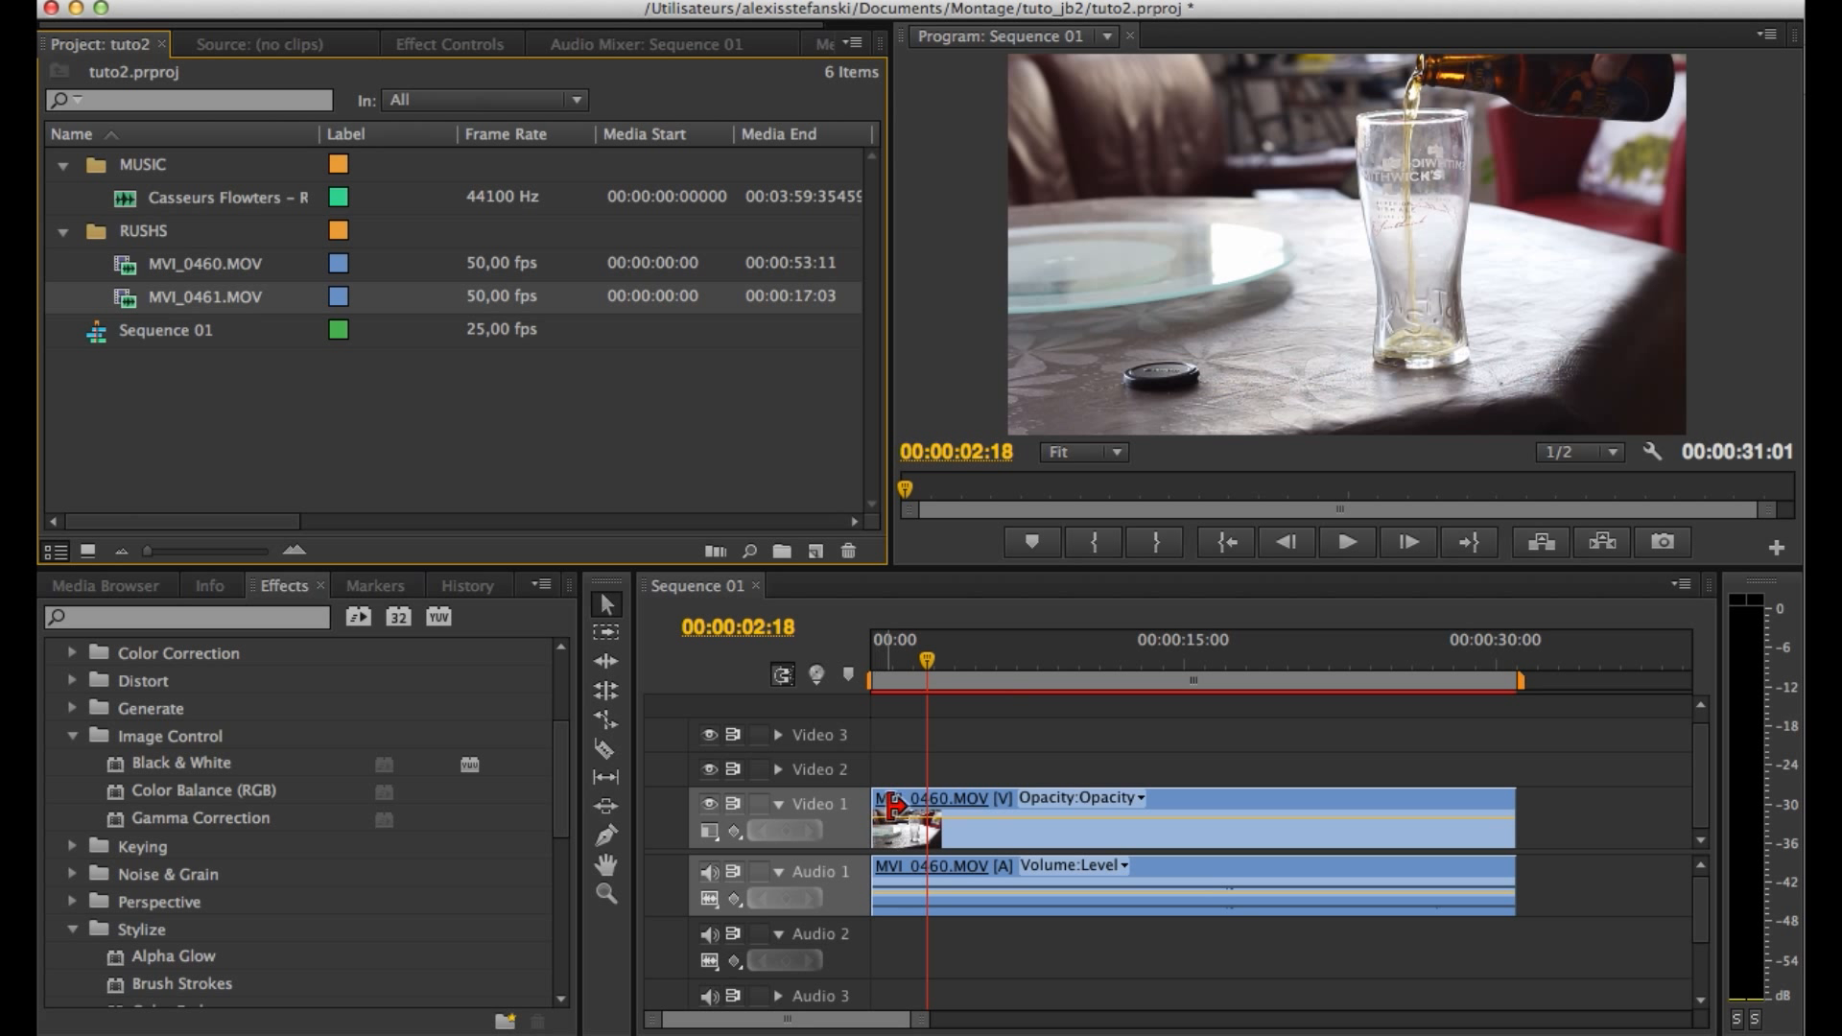
left_click_drag(139, 305, 871, 770)
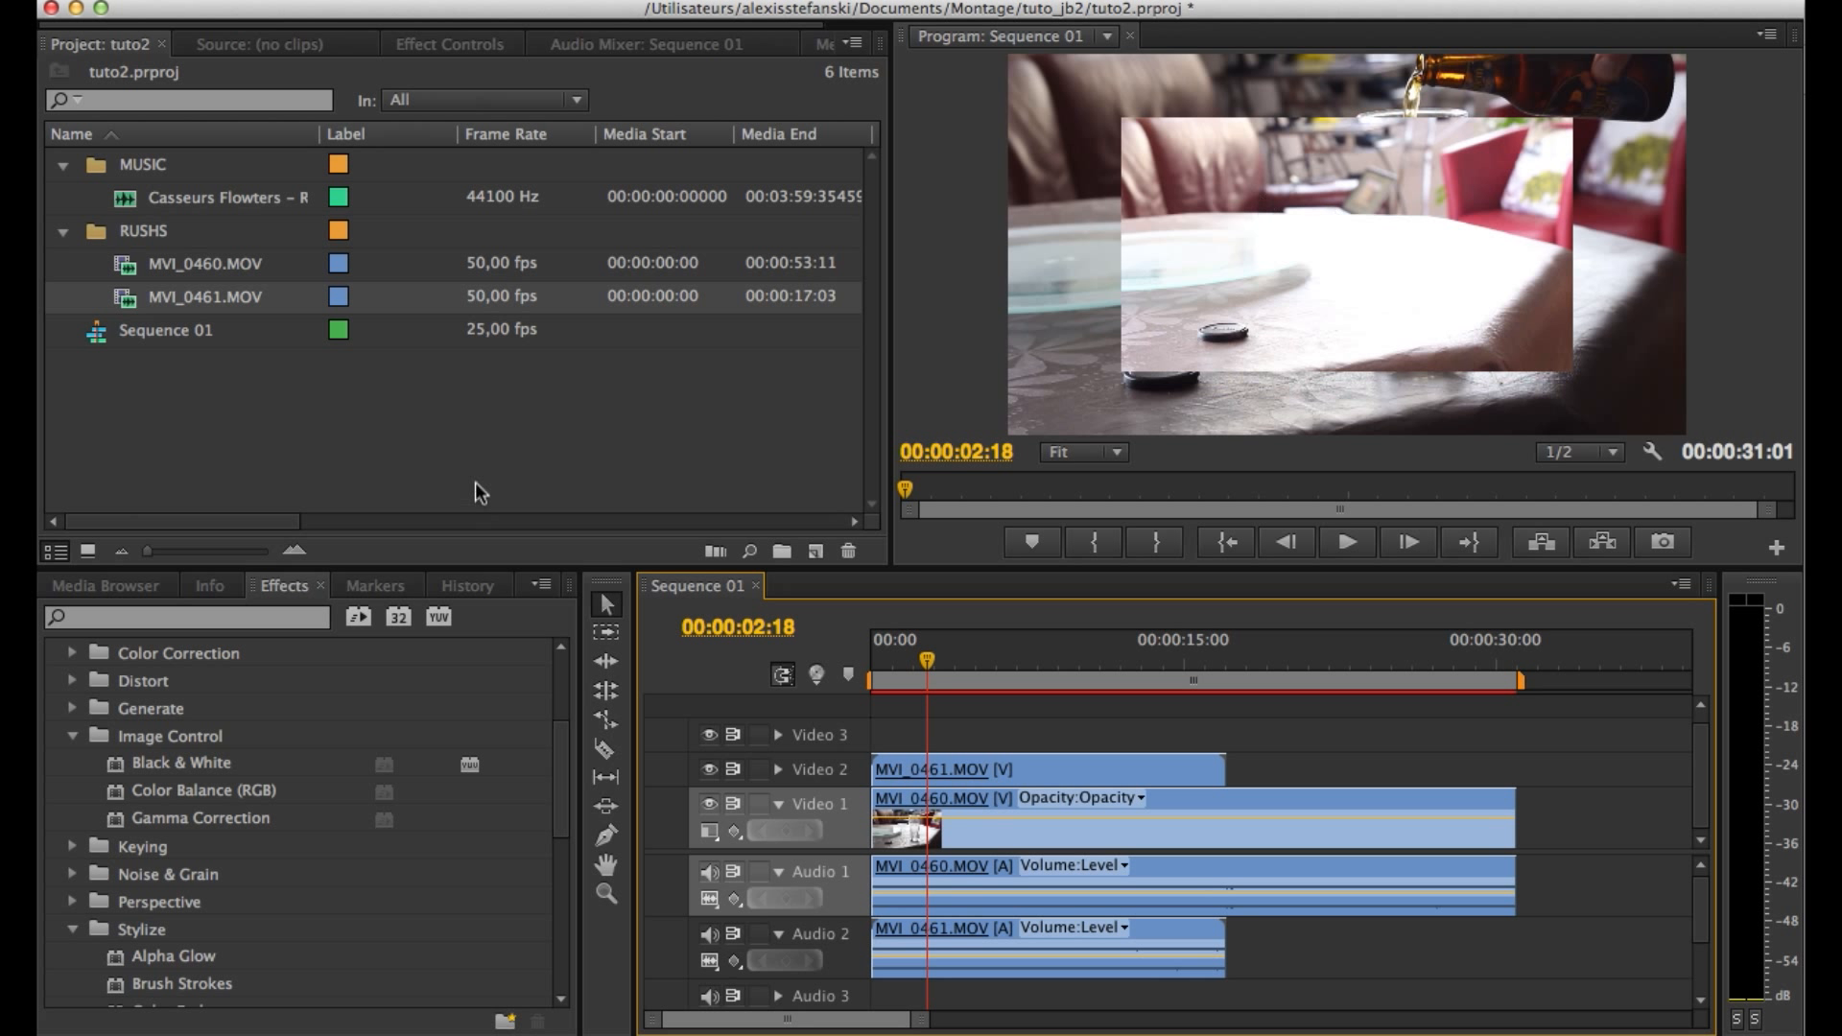
left_click(981, 782)
left_click(273, 44)
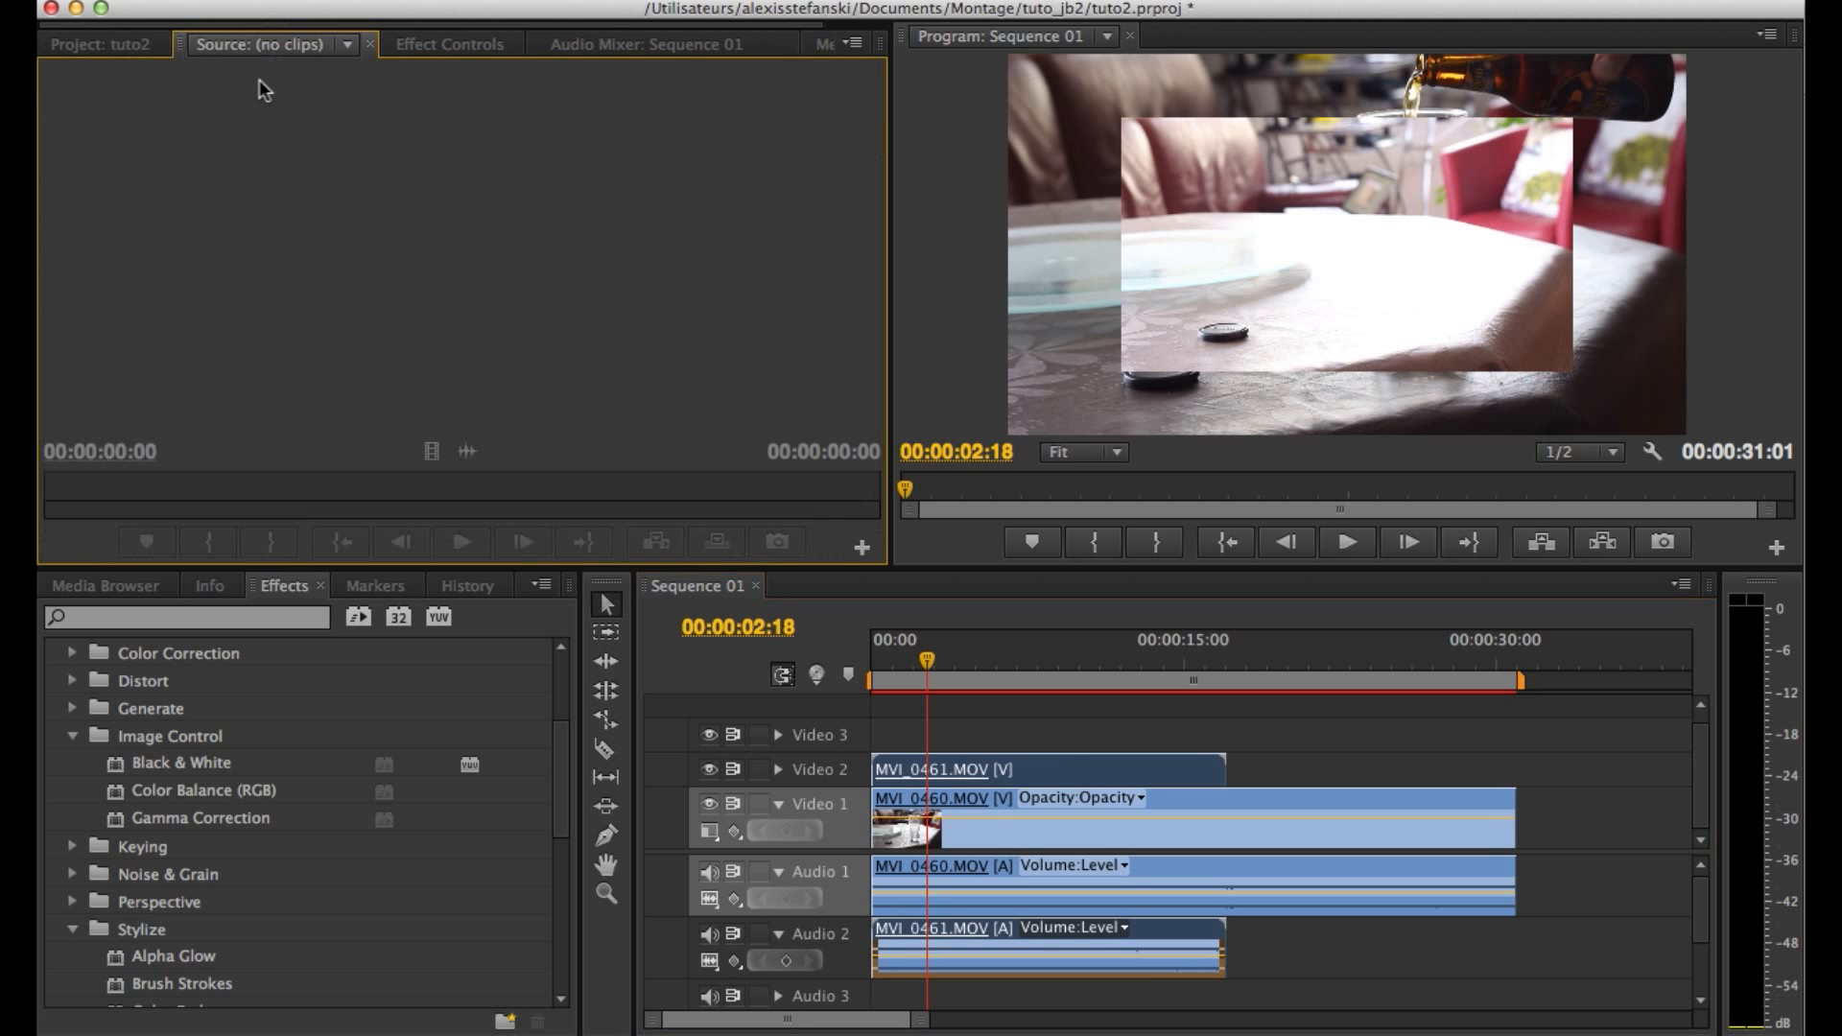
left_click(493, 44)
left_click(56, 154)
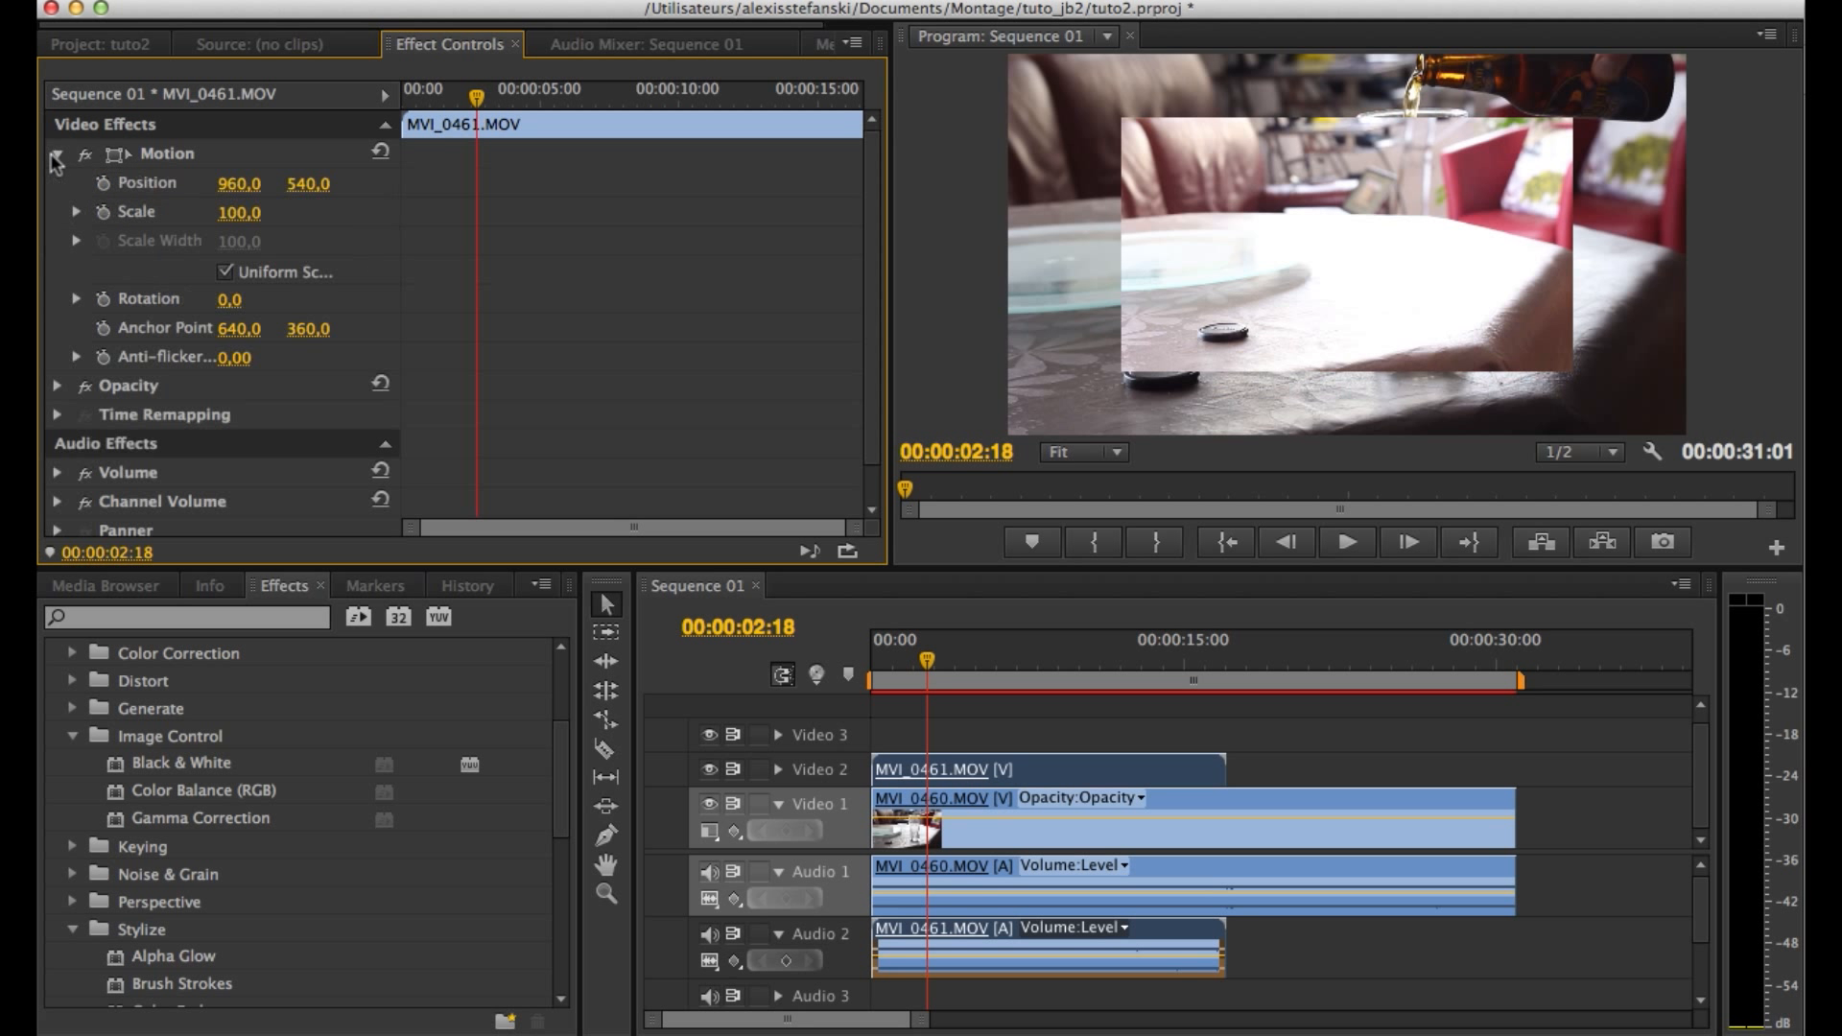
left_click(245, 212)
type("150")
key("Return")
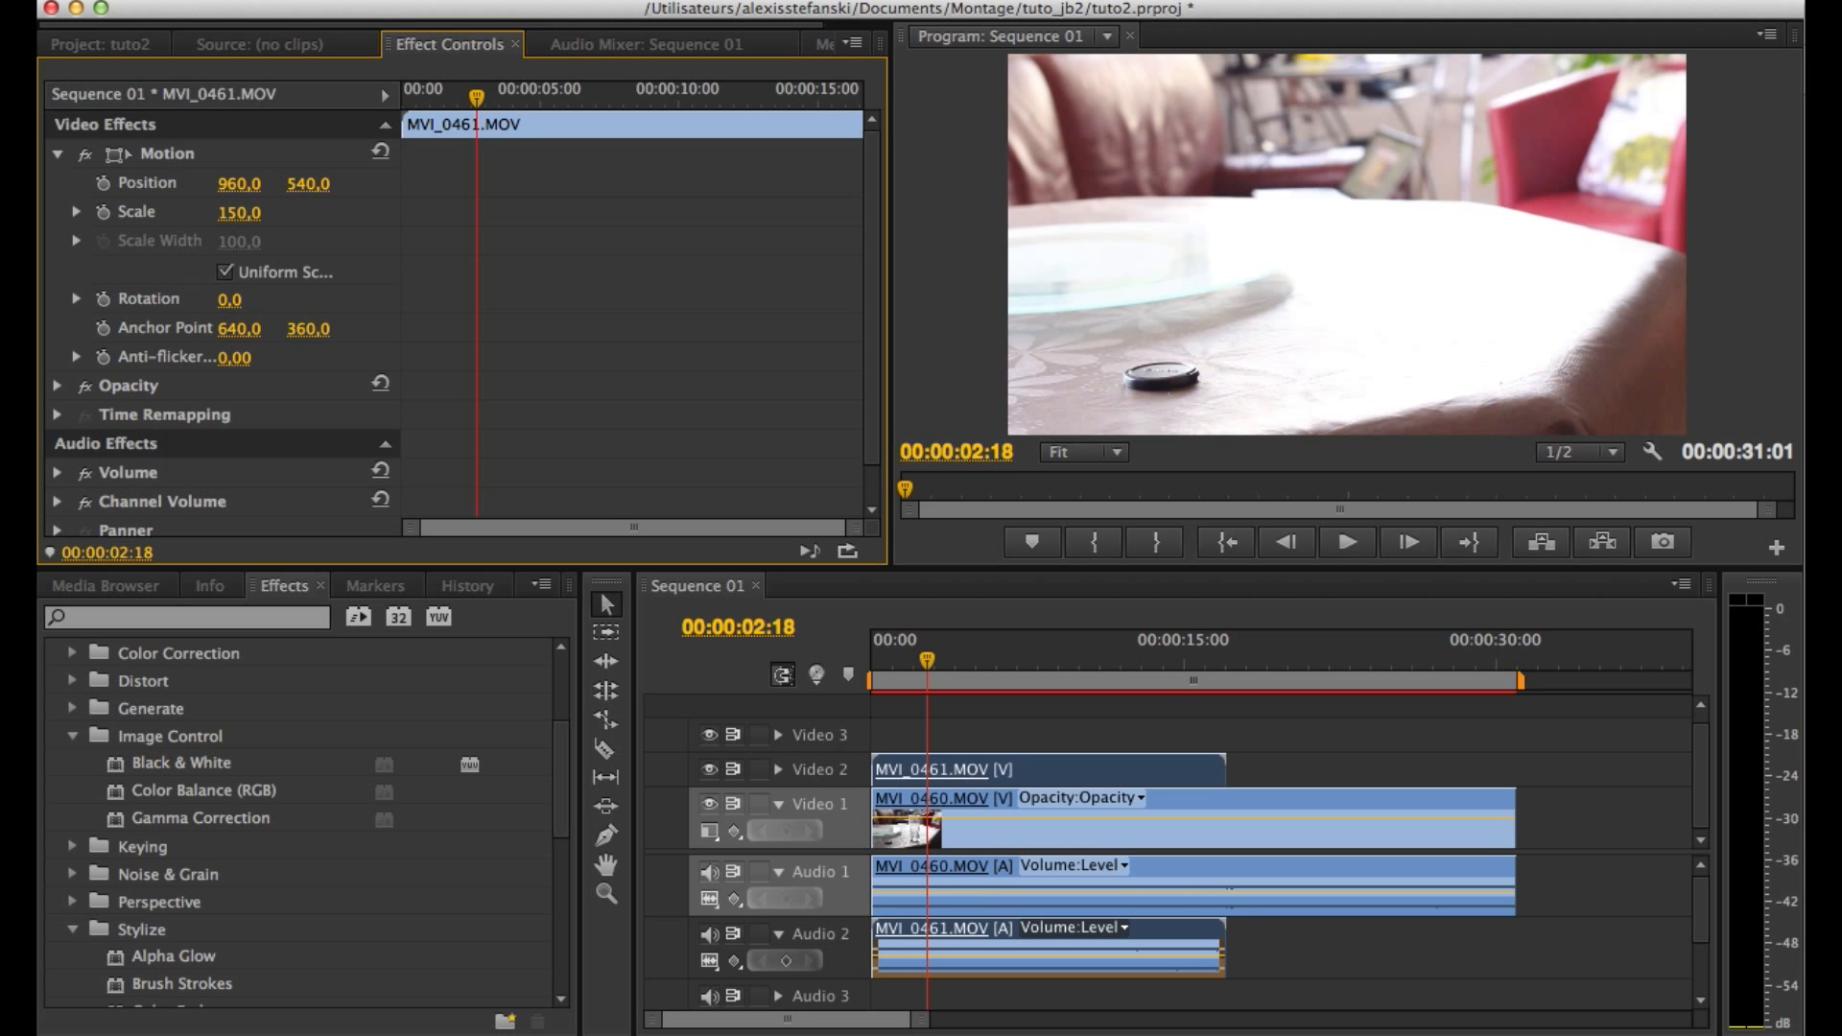
Trim the start of MVI_0461.MOV to leave about 00:00:08:18, and move it to begin at about 00:00:03:23 on Video 2.
left_click_drag(935, 667, 1077, 650)
left_click_drag(875, 768, 1048, 768)
left_click_drag(994, 668, 1079, 666)
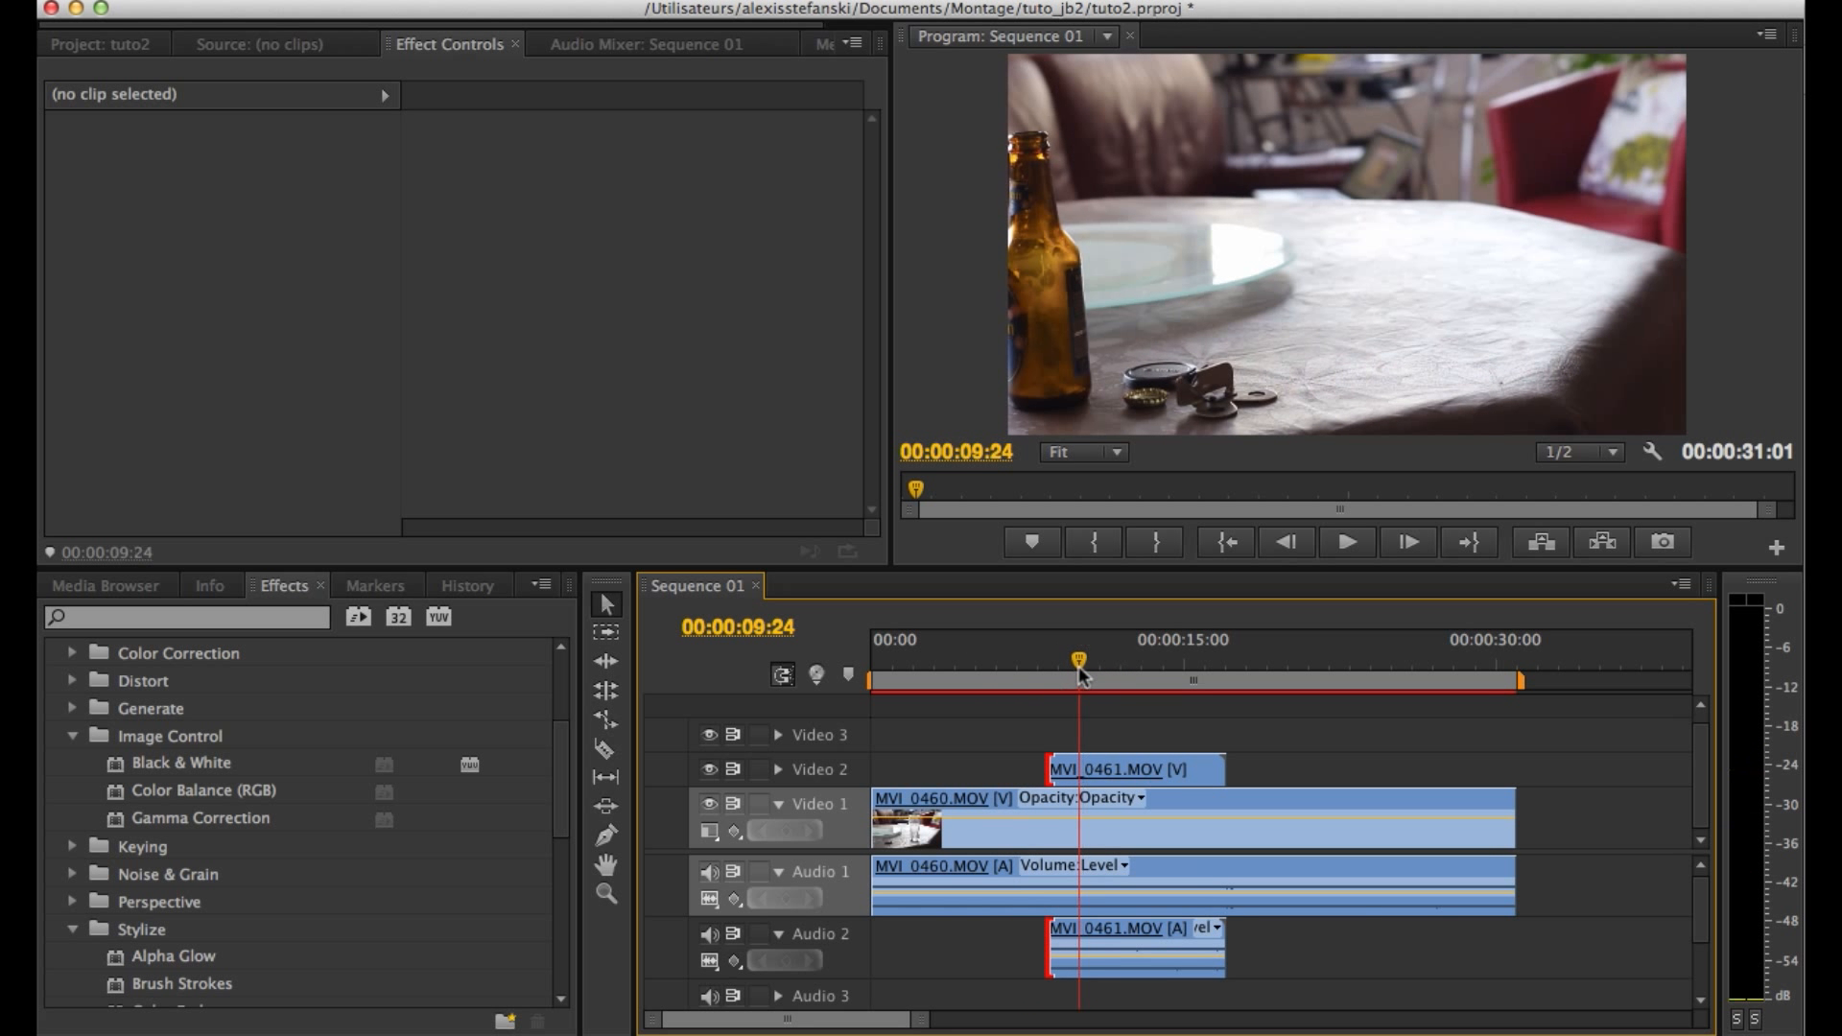
left_click(1150, 770)
left_click_drag(1149, 769, 1058, 771)
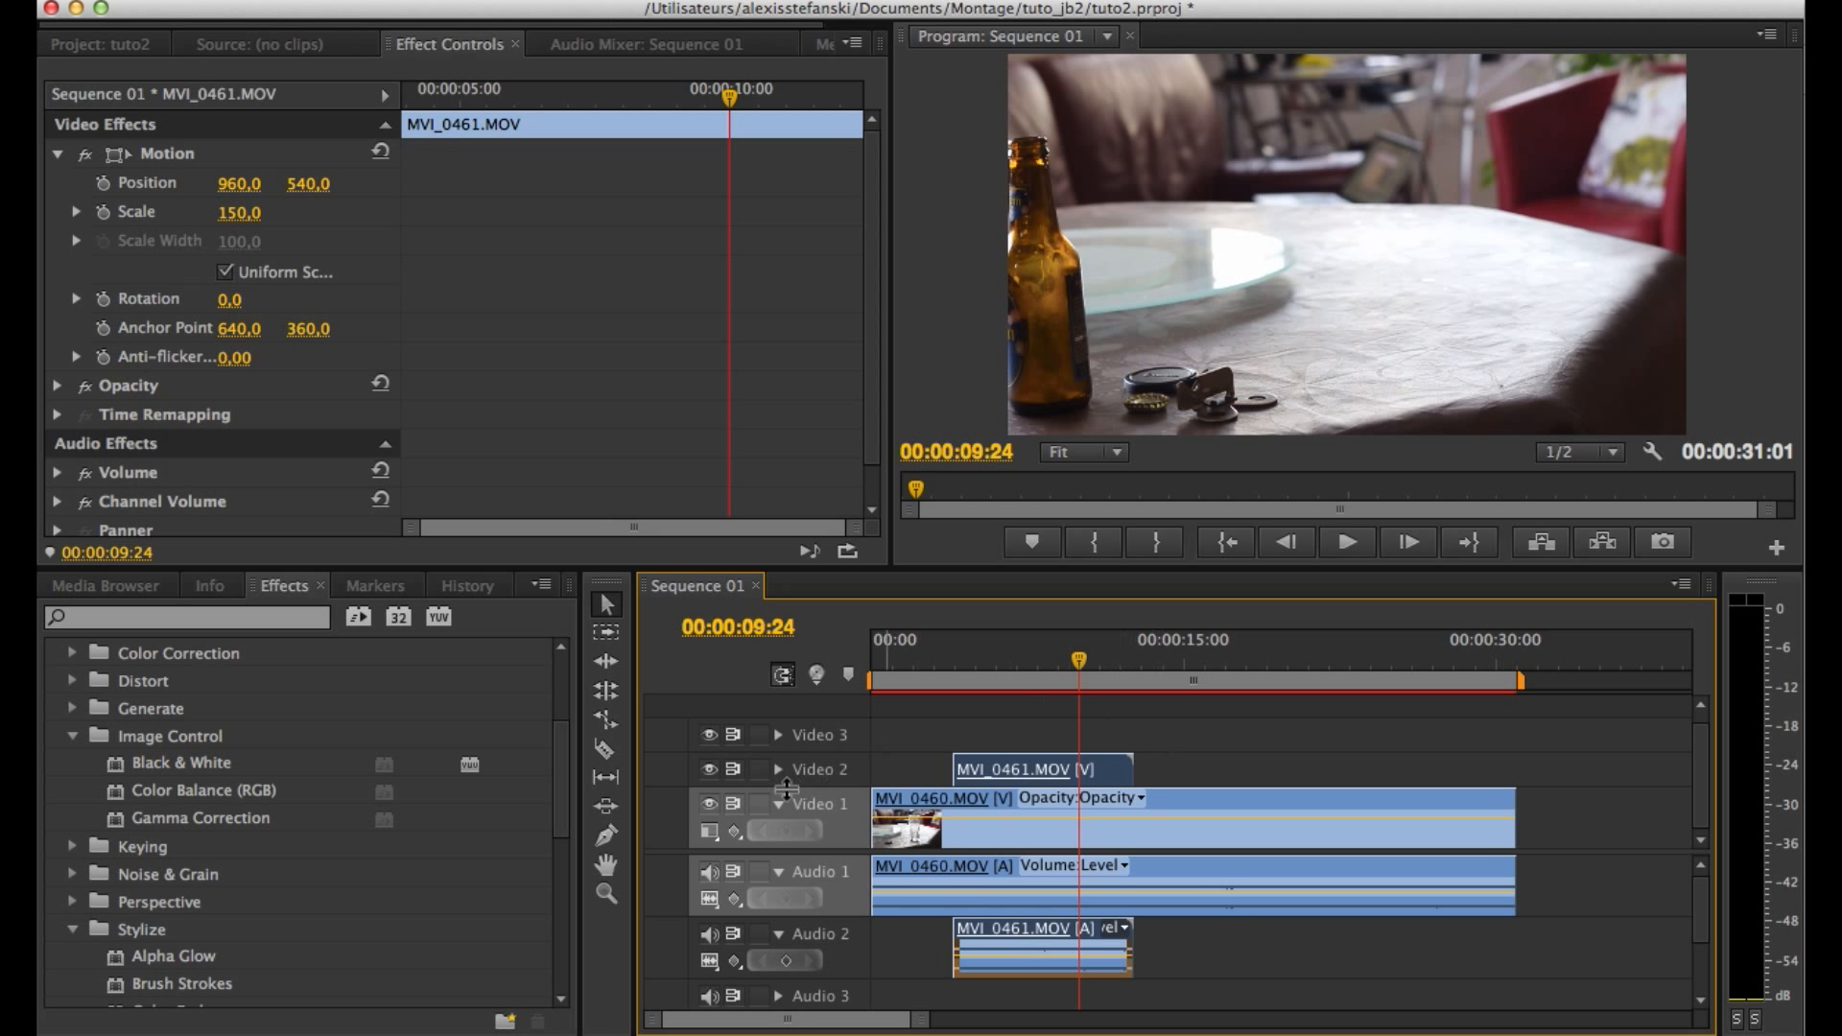
left_click(709, 771)
left_click(709, 771)
Apply the Four-Point Garbage Matte effect from the Keying folder to MVI_0461.MOV on Video 2 and display its corner handles.
left_click(72, 930)
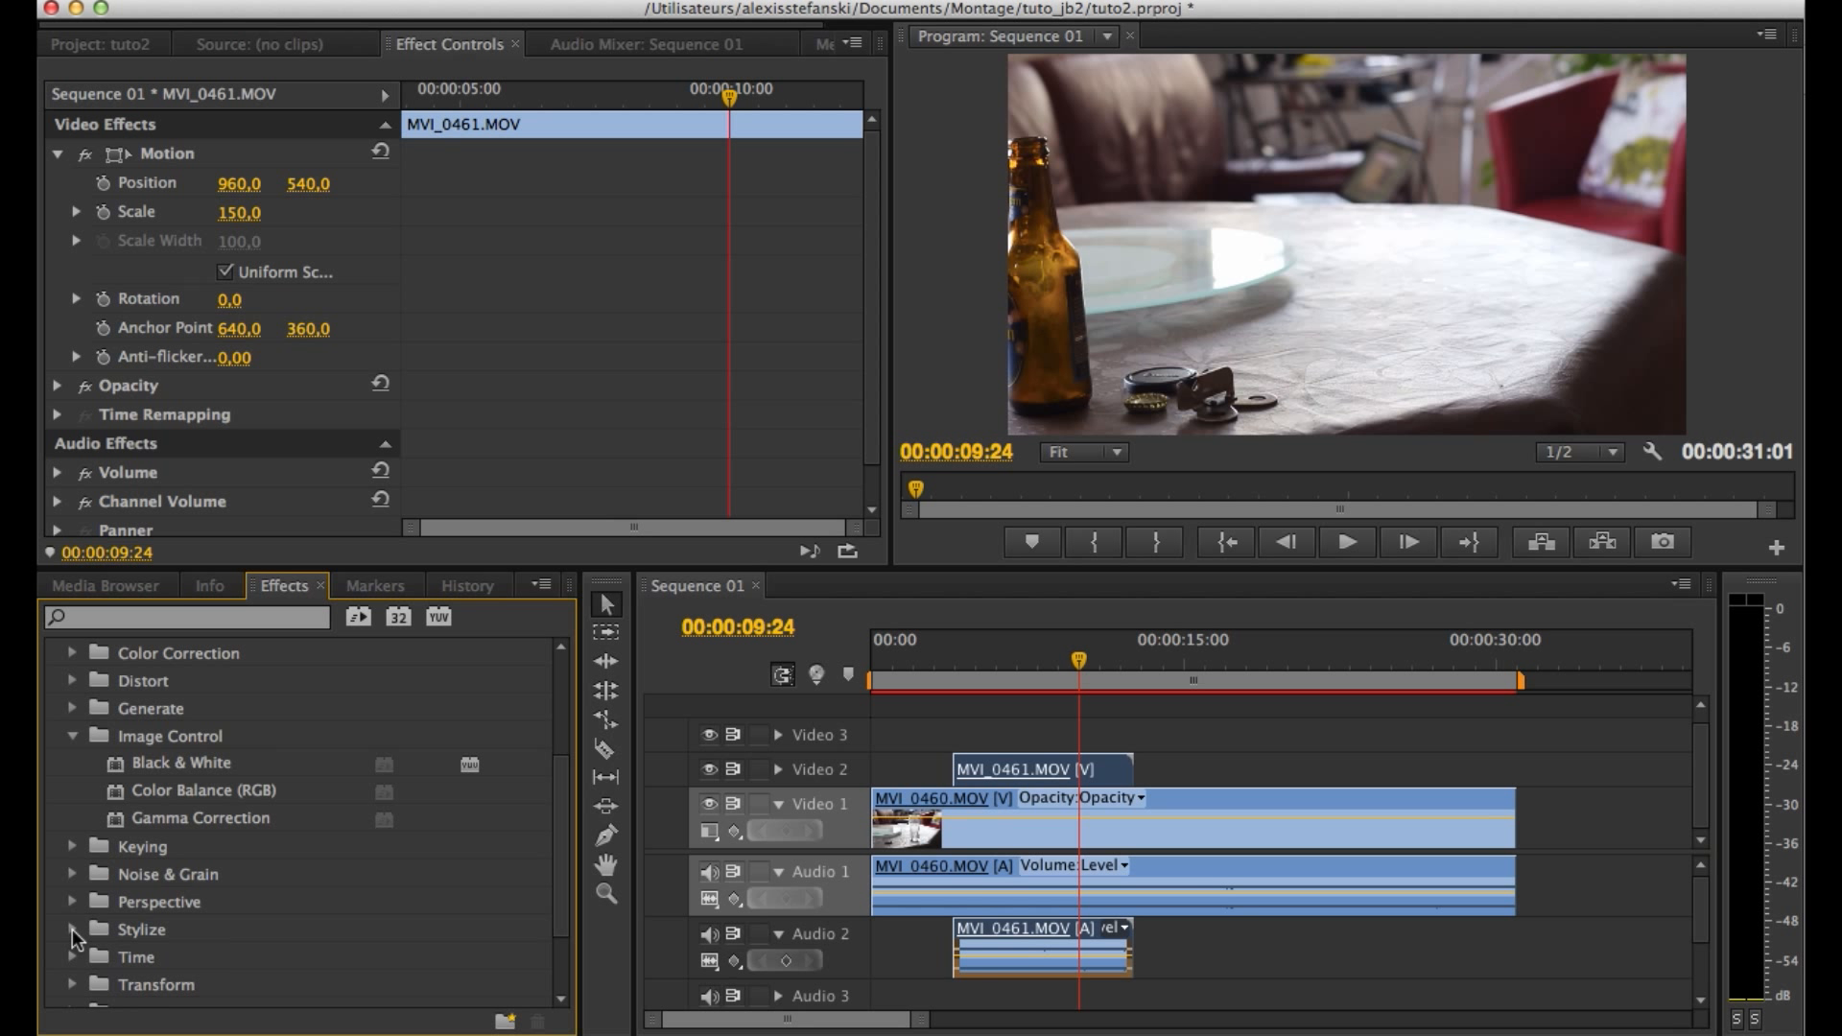
scroll(75, 930, "down", 3)
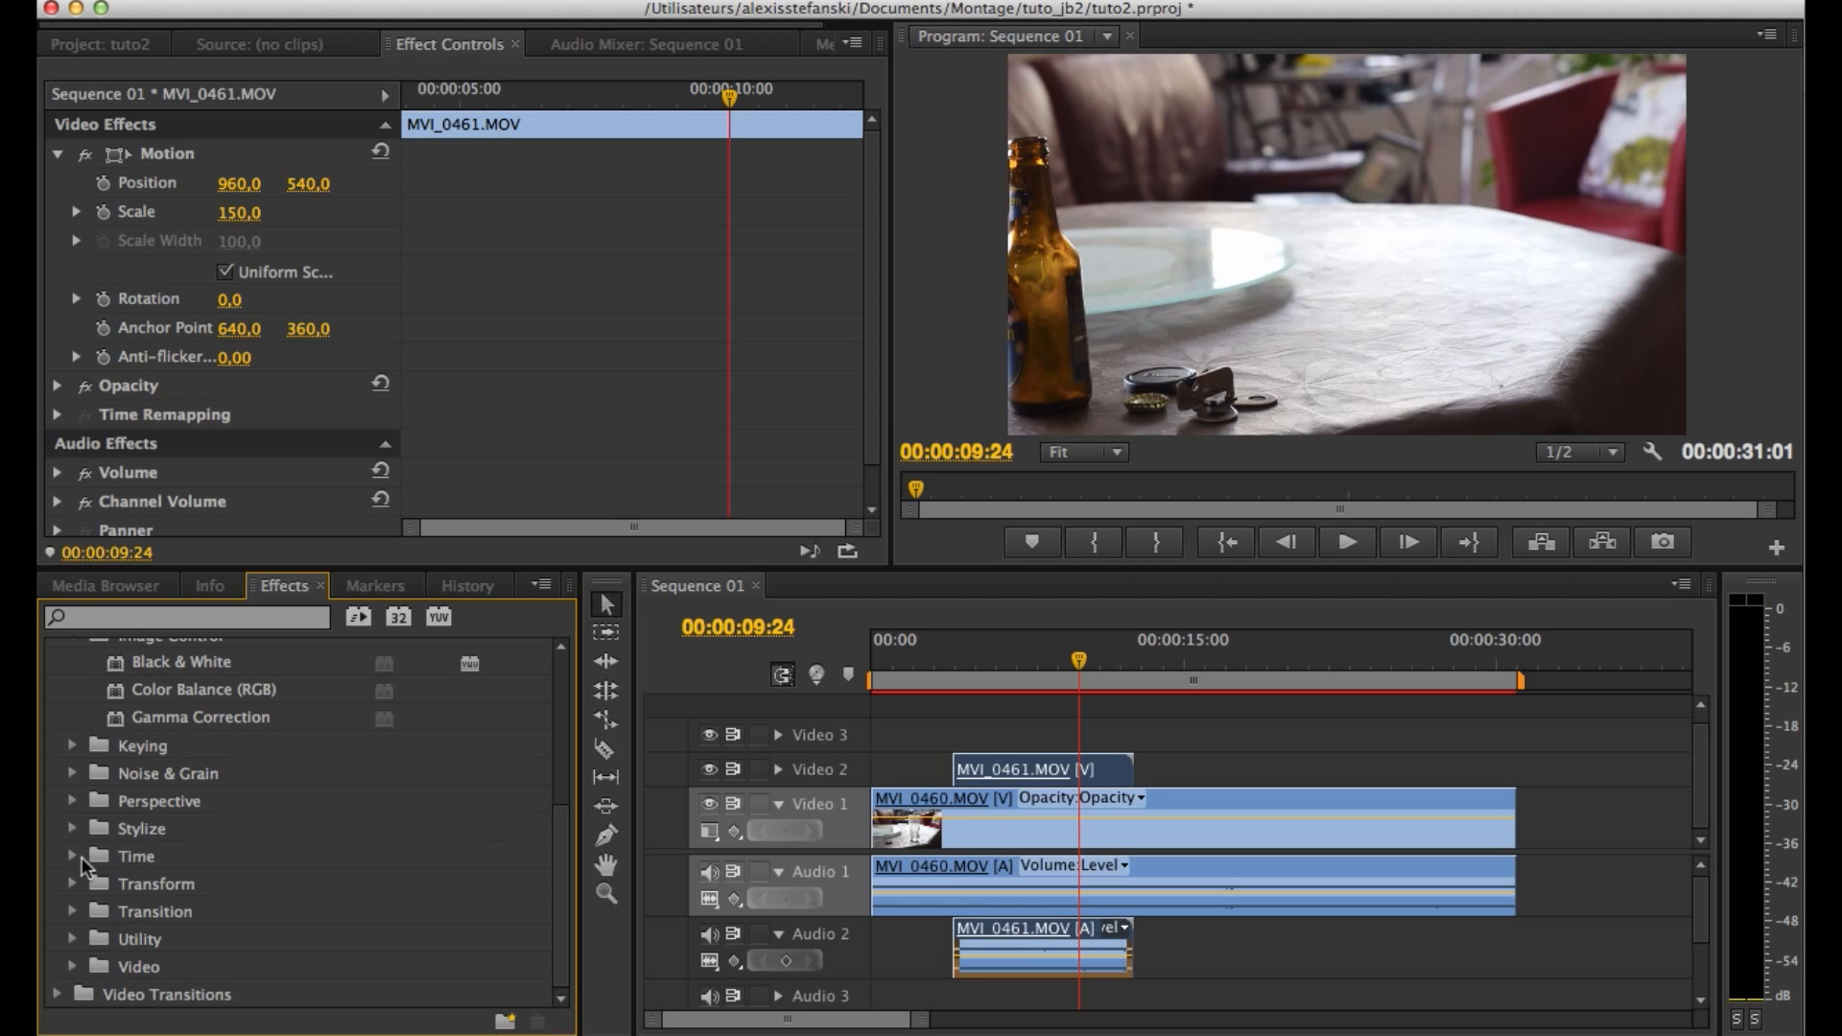
left_click(73, 746)
left_click(267, 854)
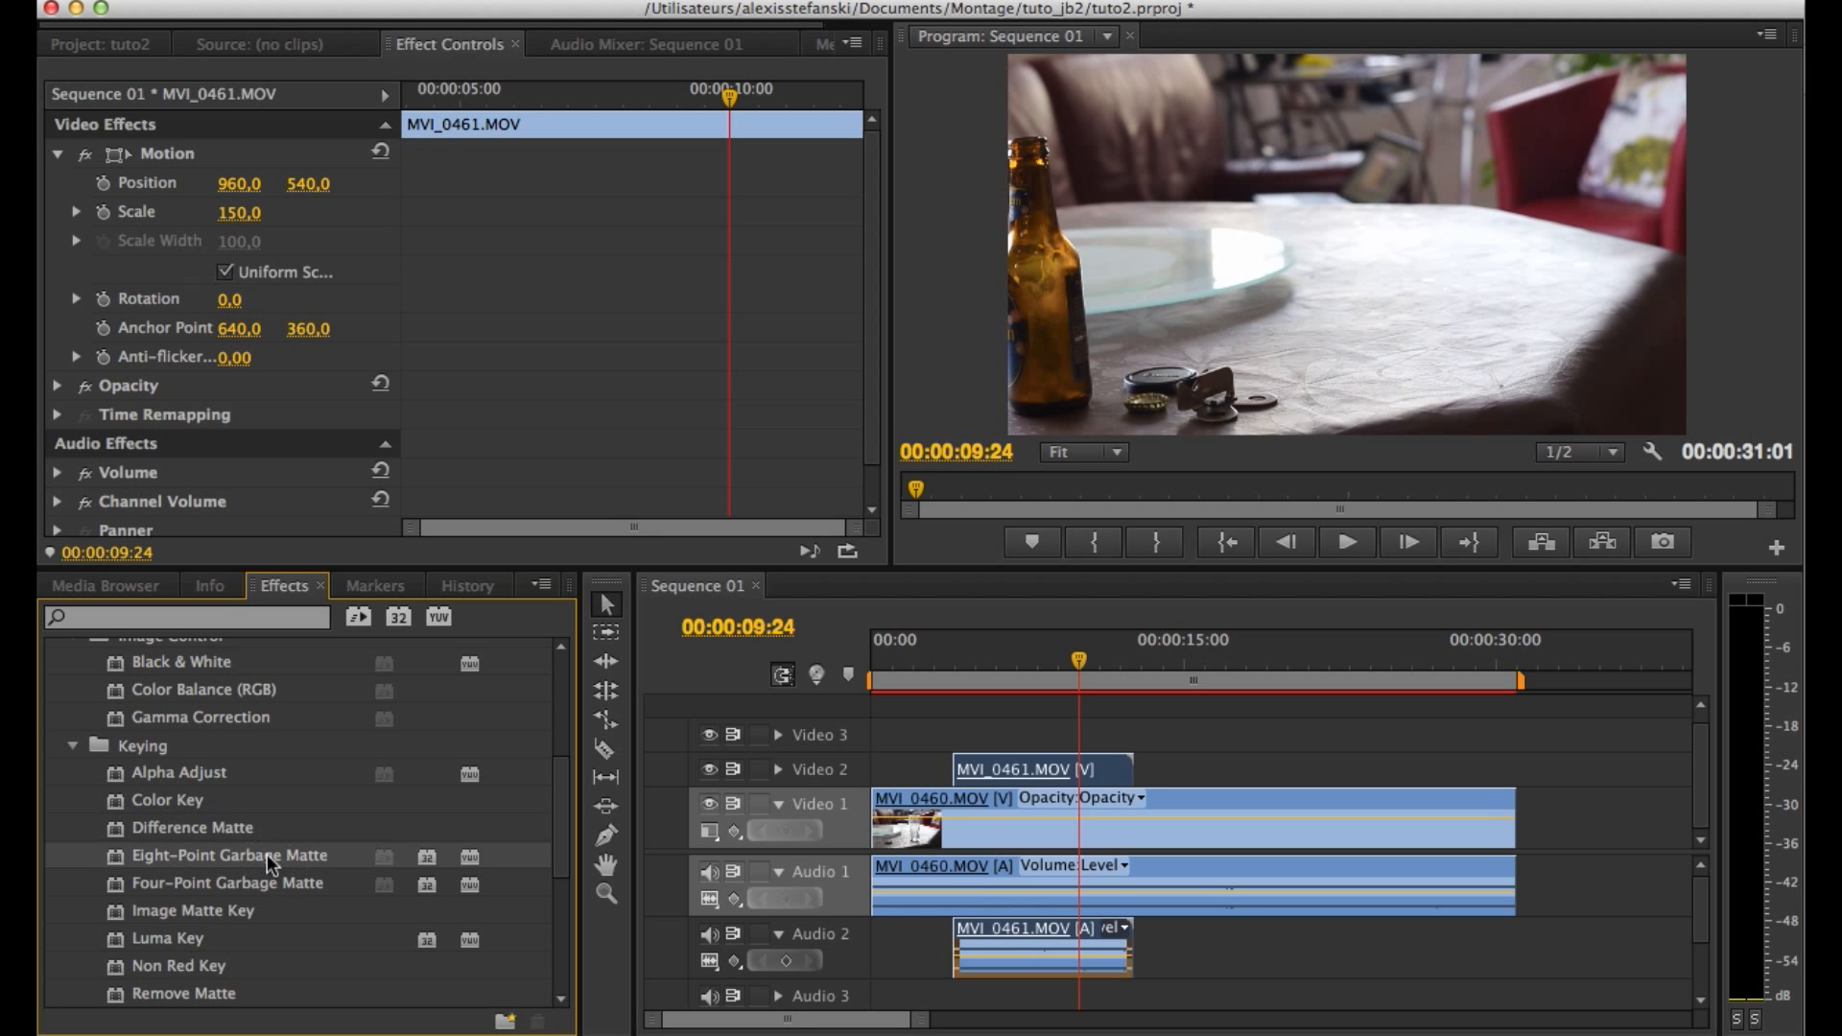
left_click(261, 884)
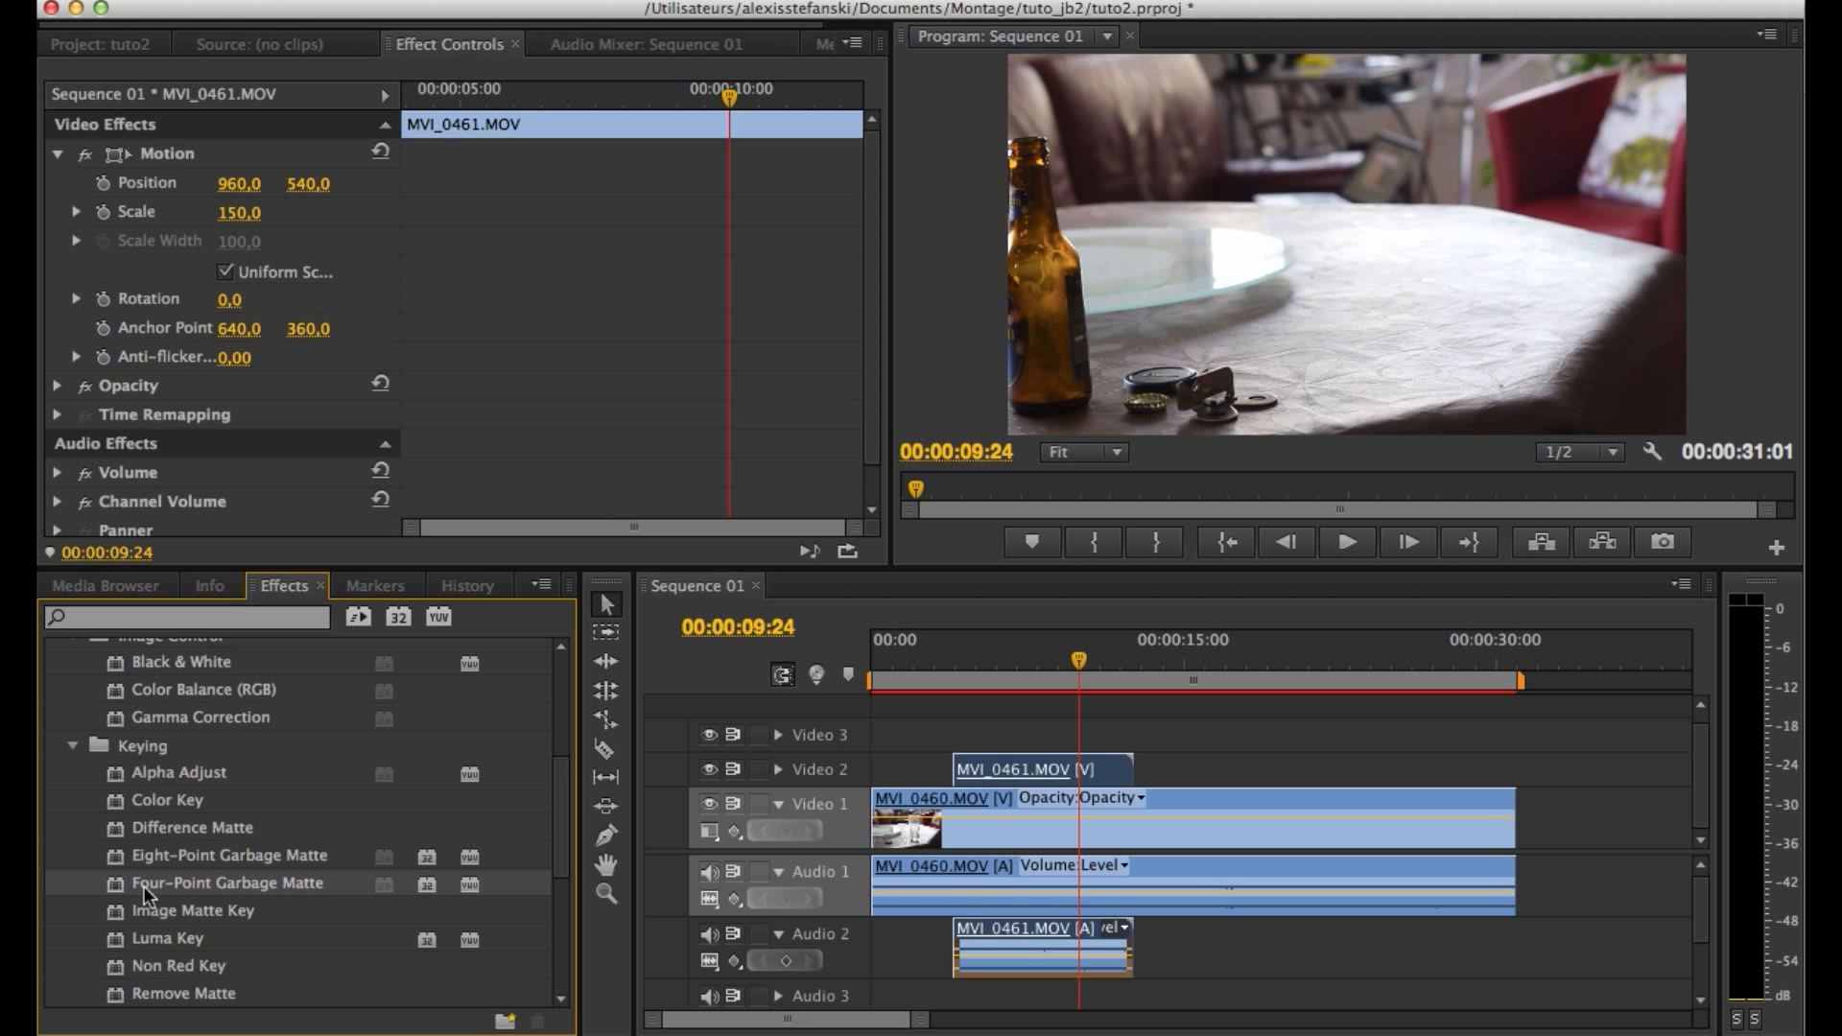
left_click_drag(120, 895, 1015, 771)
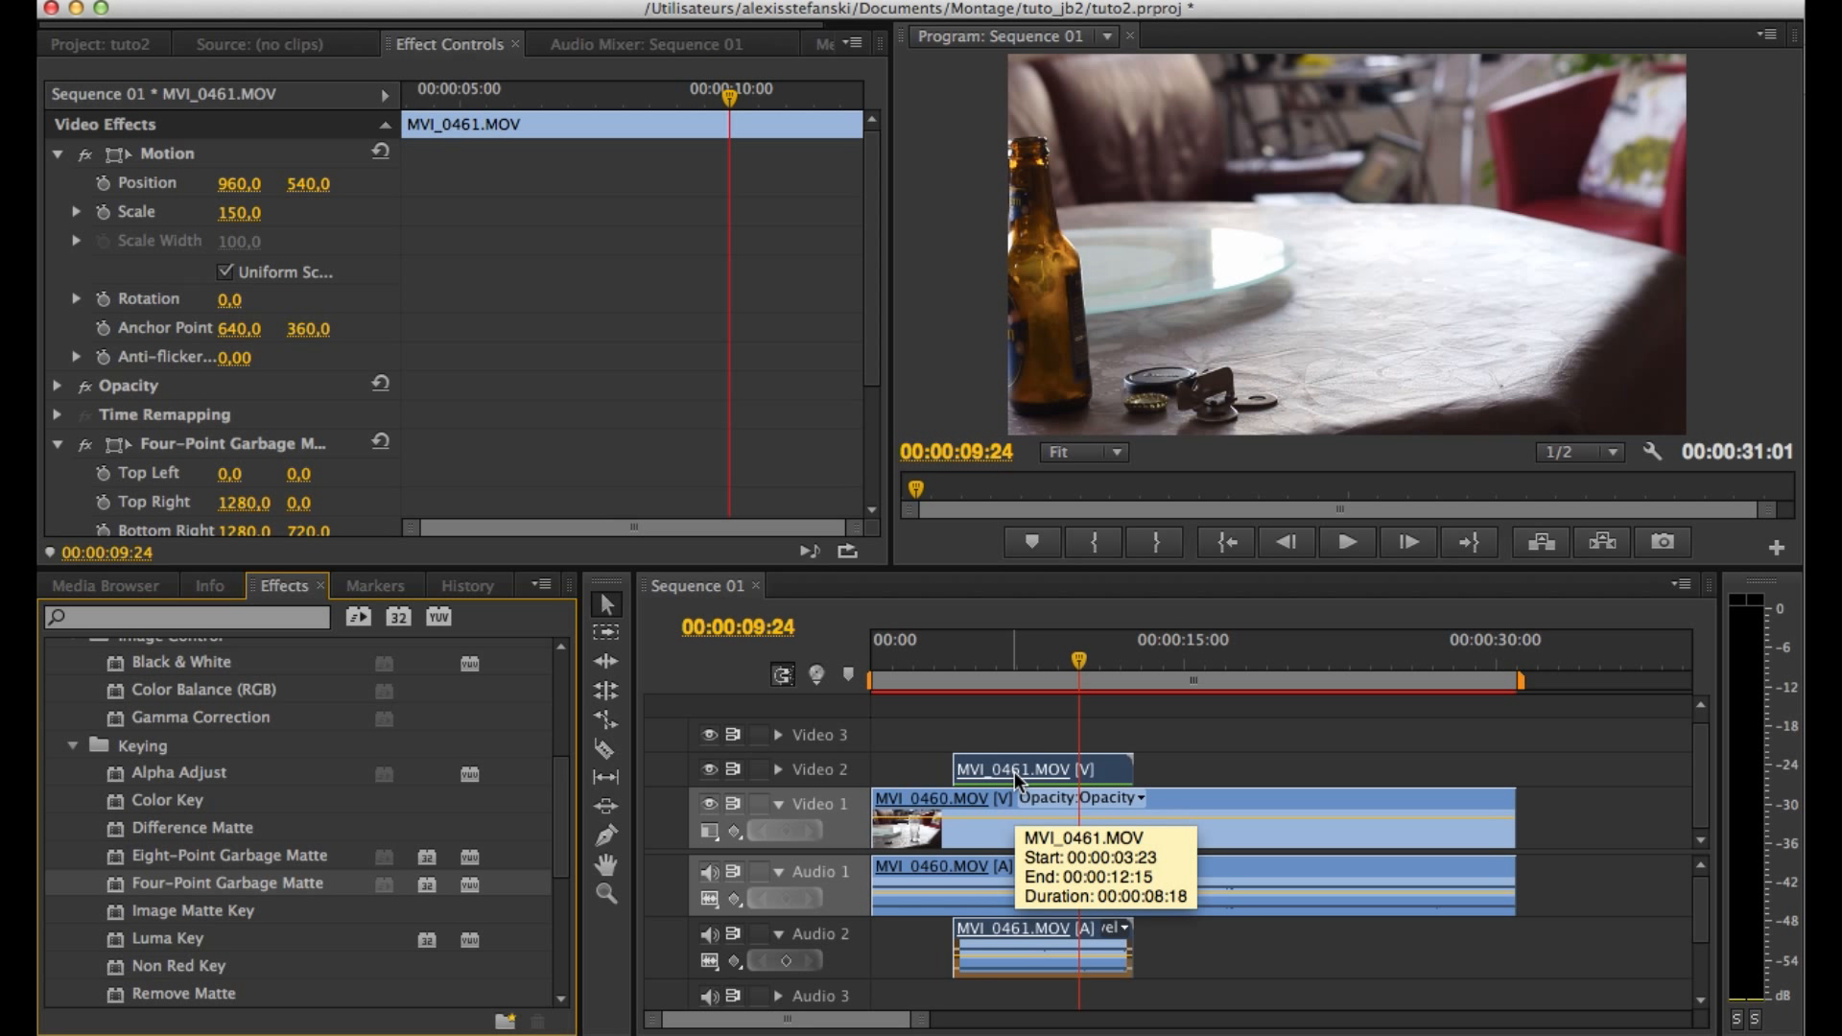
left_click(272, 441)
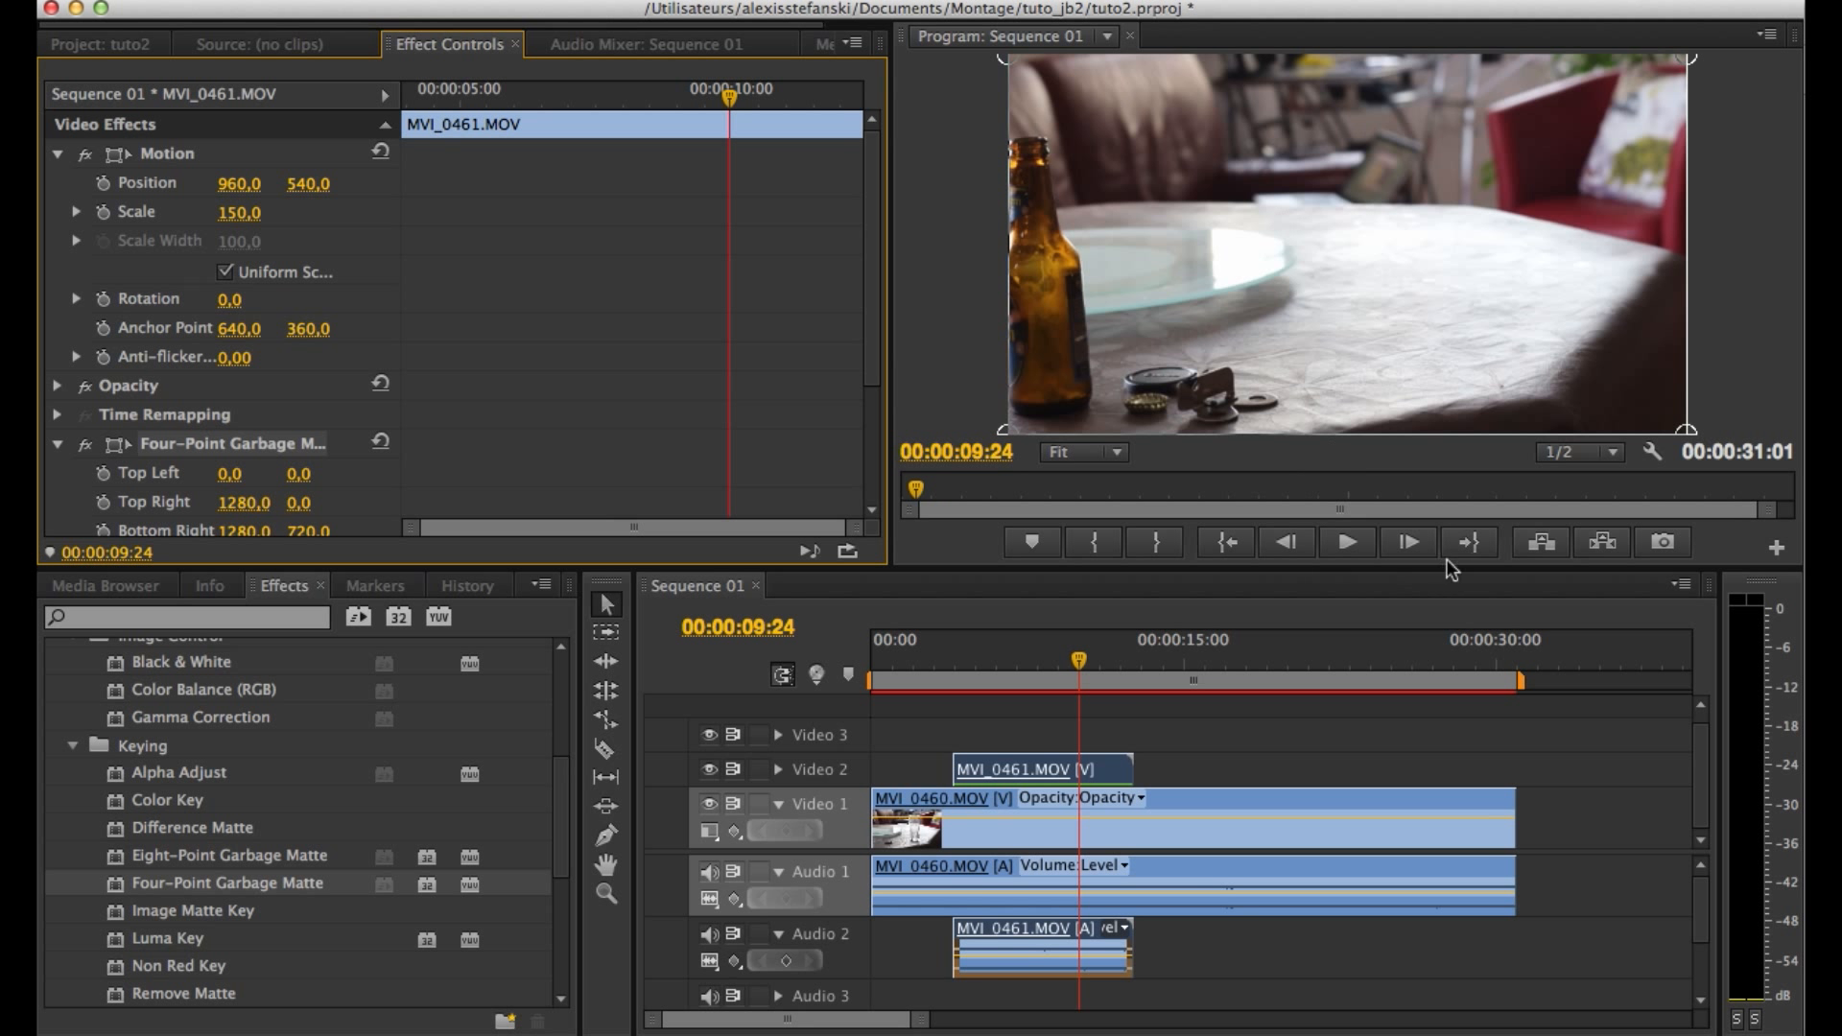
Hide Video 1 and try moving the garbage matte's bottom-right corner inward to about 586.6, 725.2 in the preview.
left_click(710, 805)
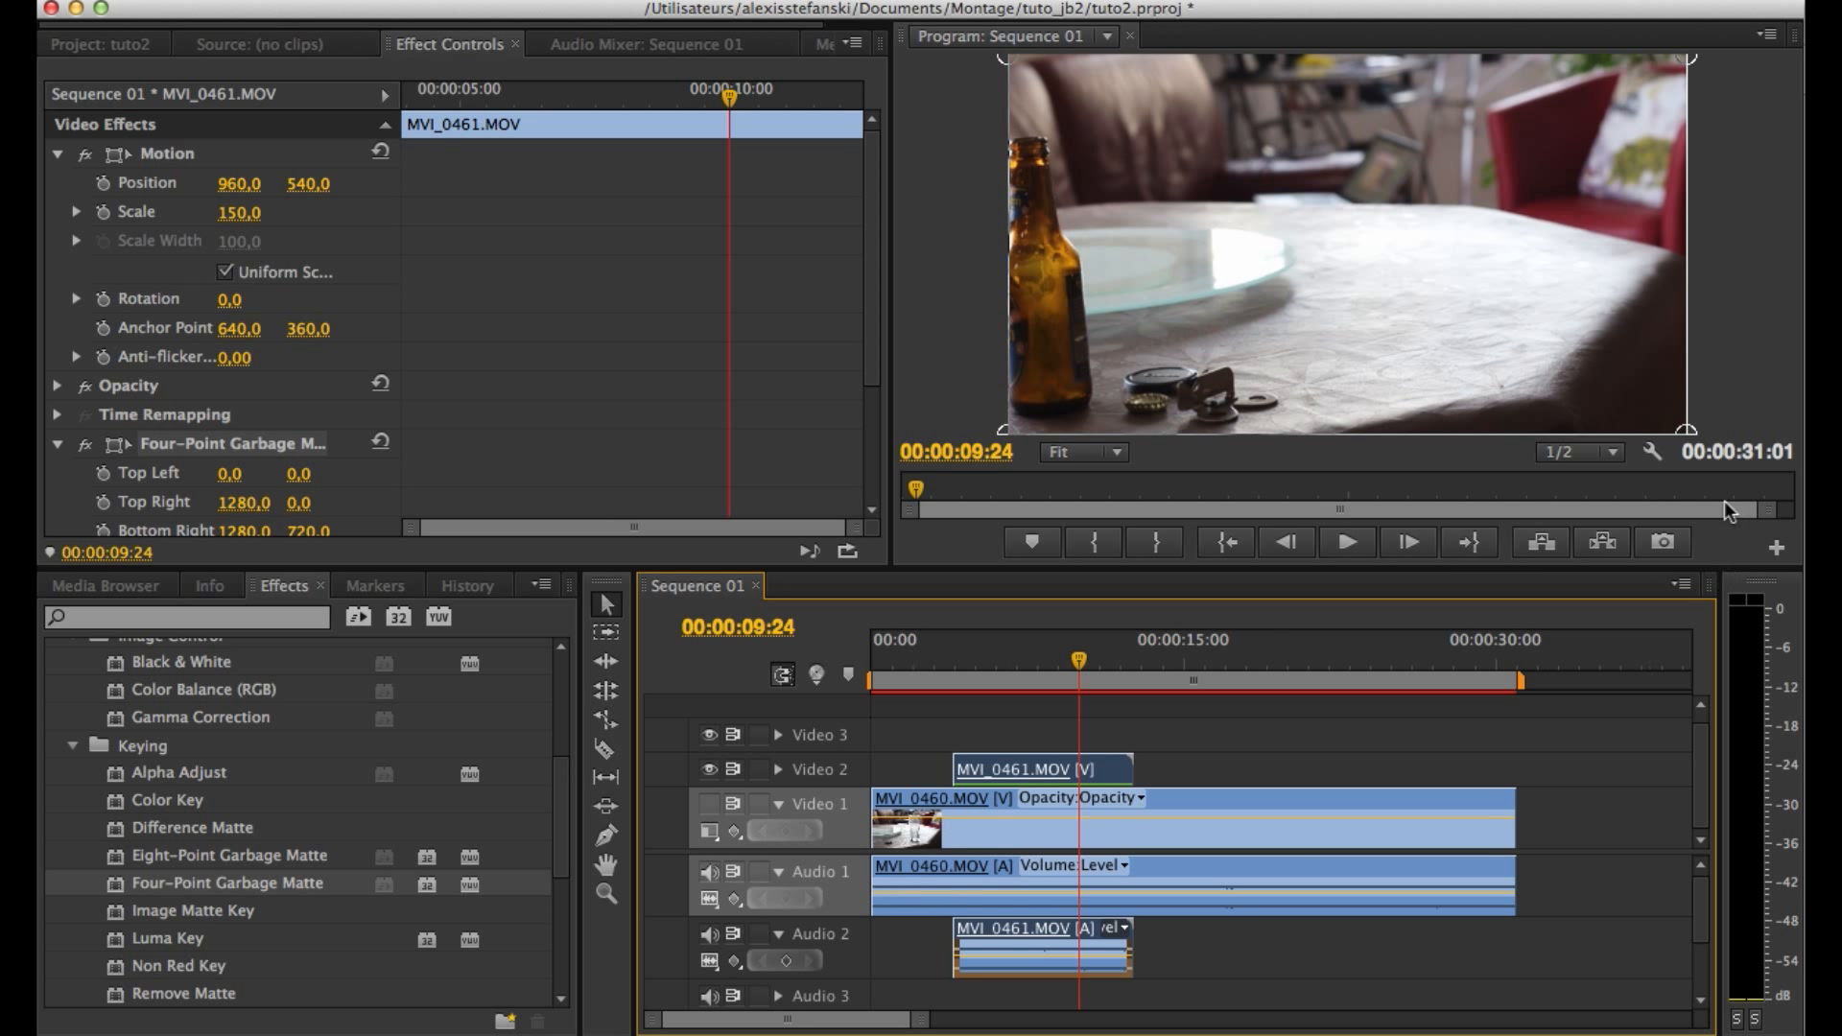
left_click_drag(1687, 429, 1319, 438)
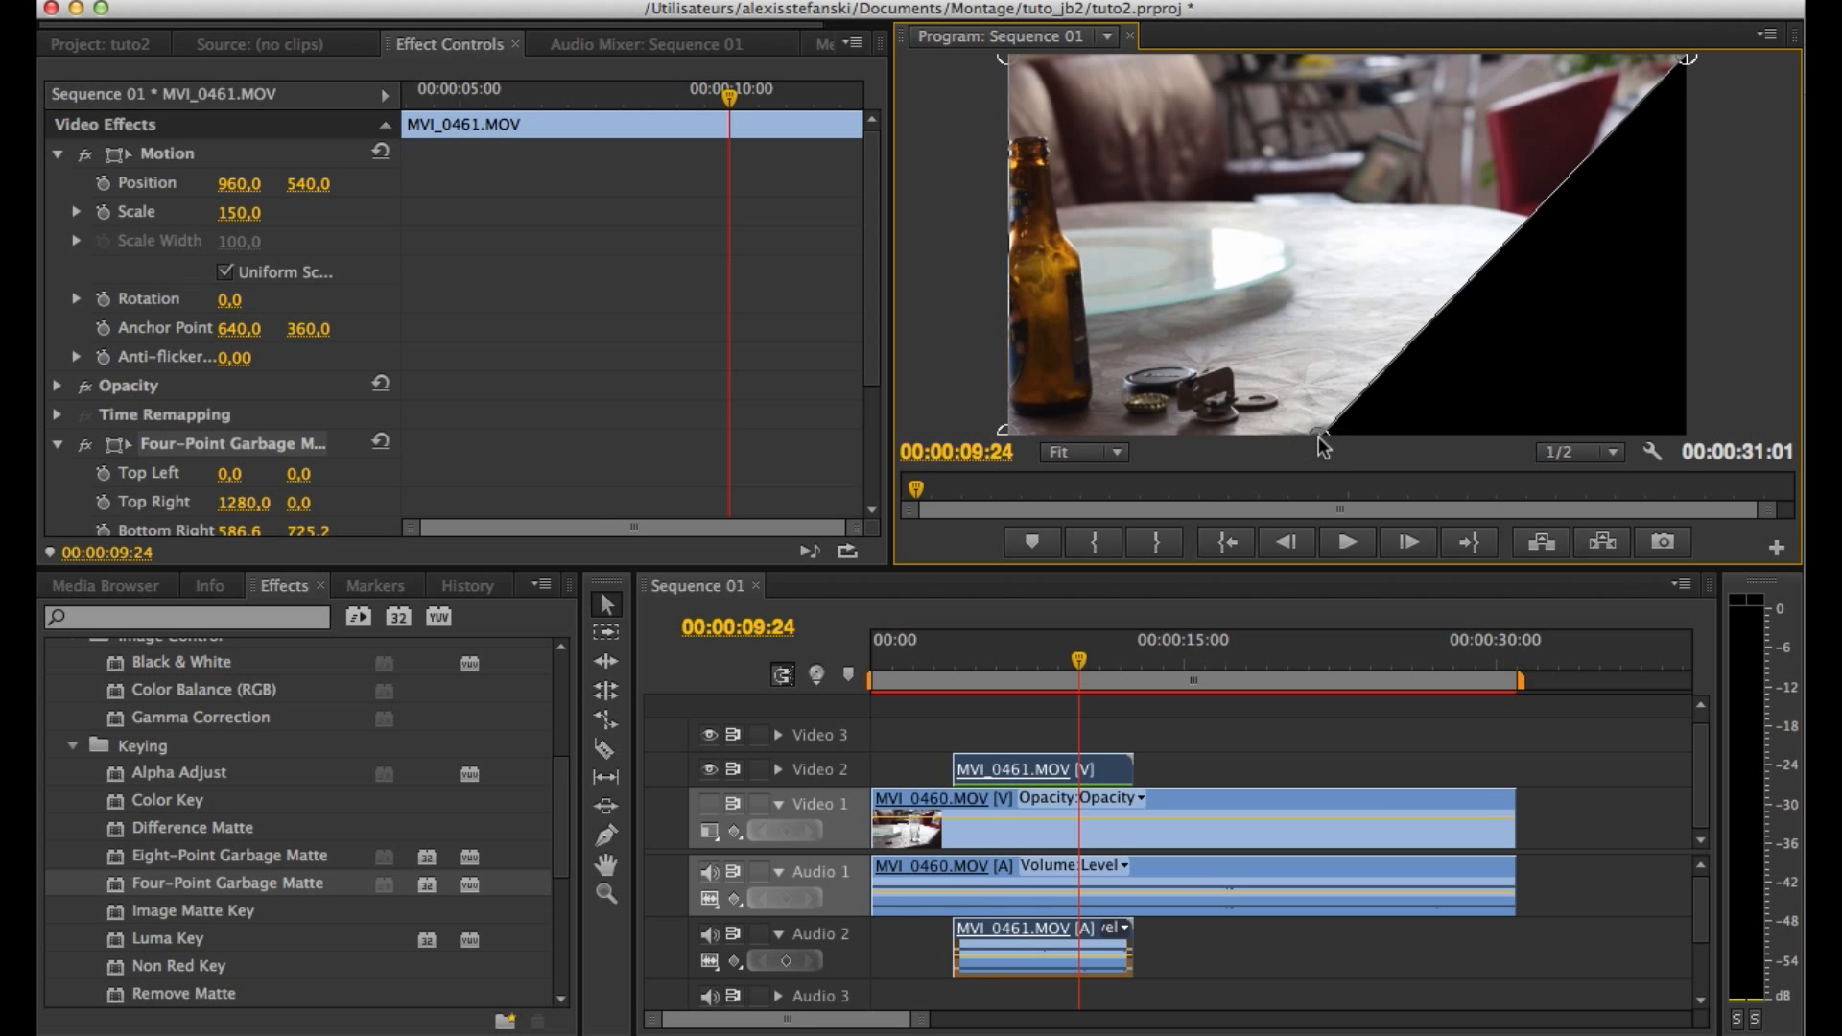
key("super+z")
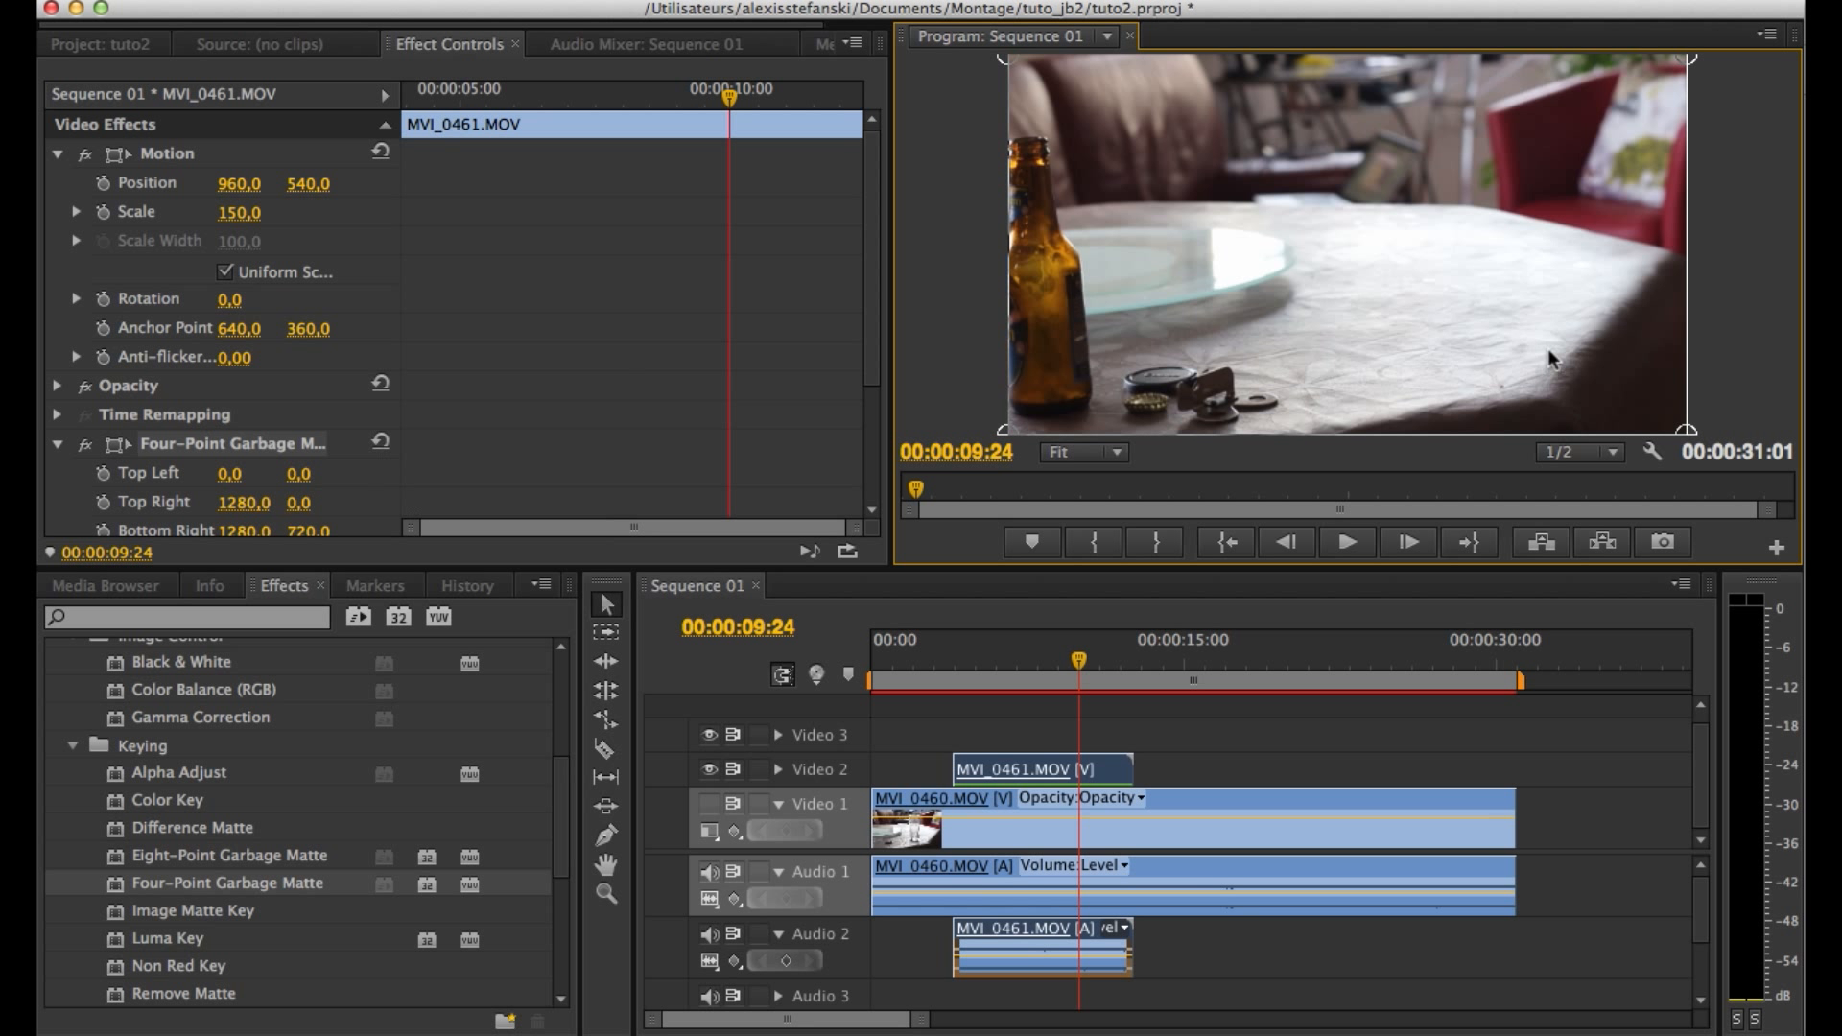
Set the horizontal values of the Four-Point Garbage Matte's Bottom Right and Top Right corners to 533, and show Video 1 again.
scroll(651, 317, "down", 3)
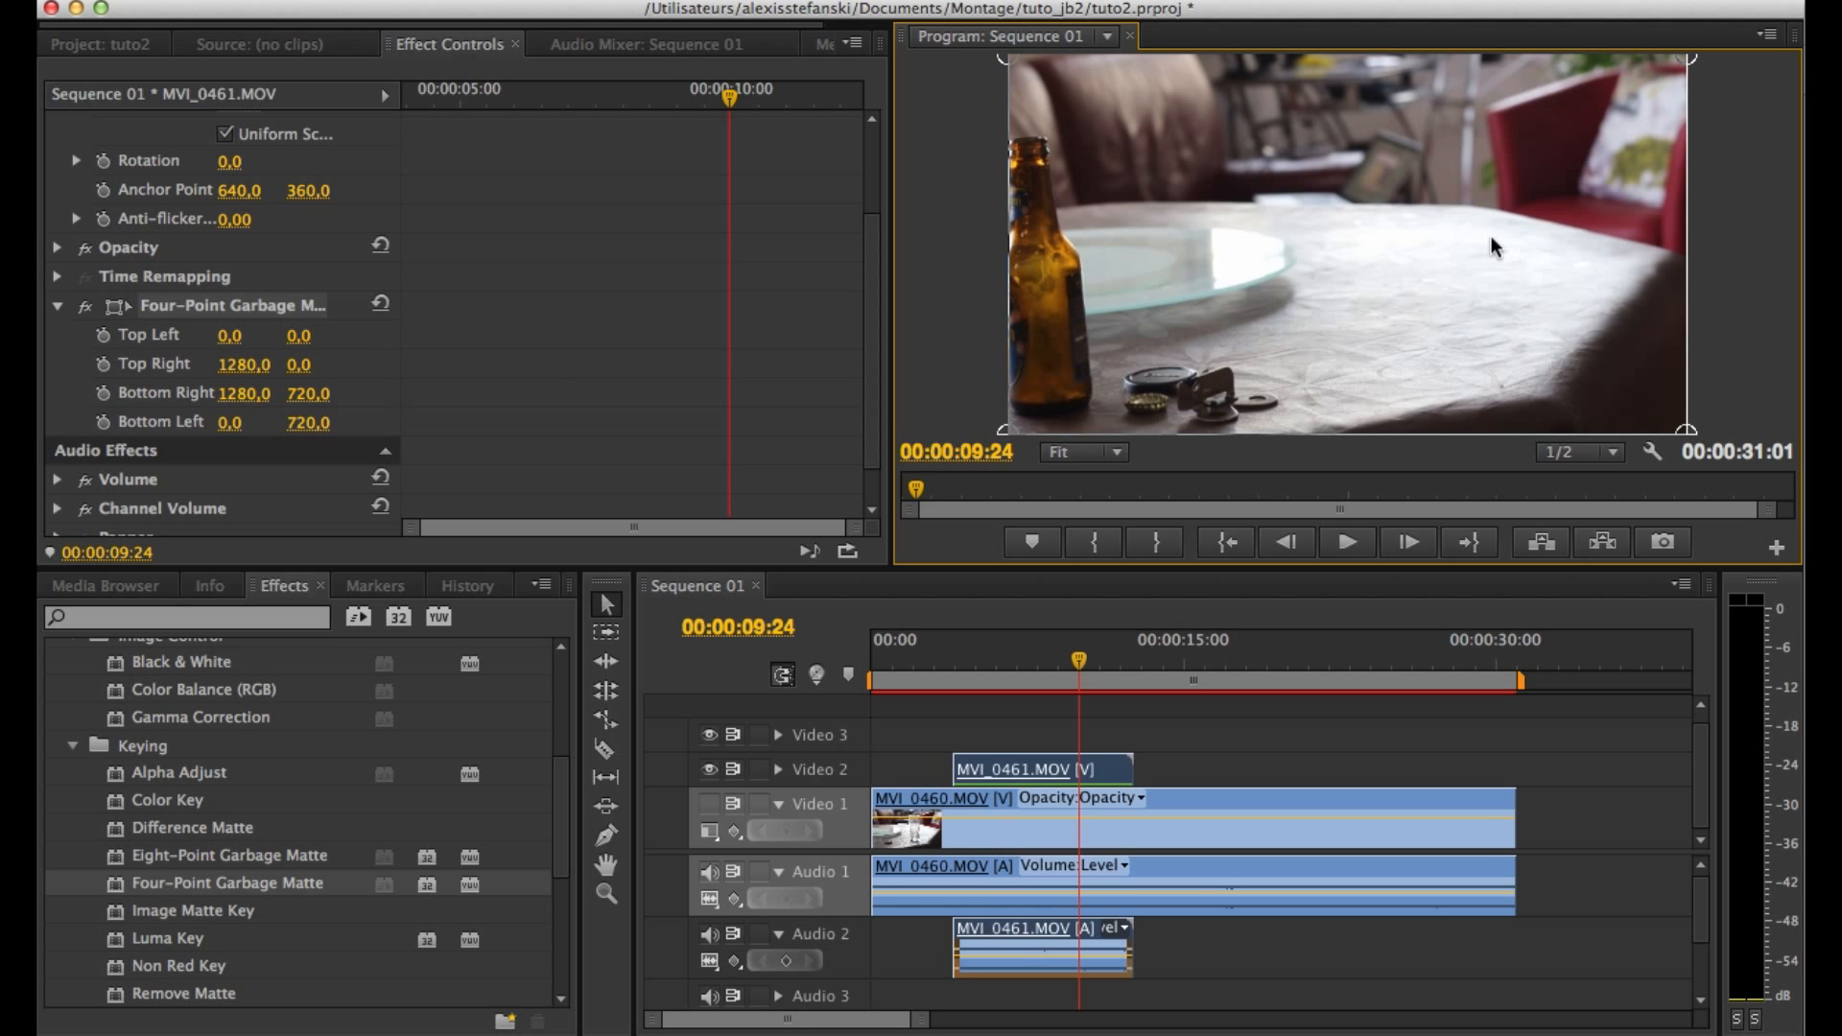
left_click_drag(243, 393, 71, 393)
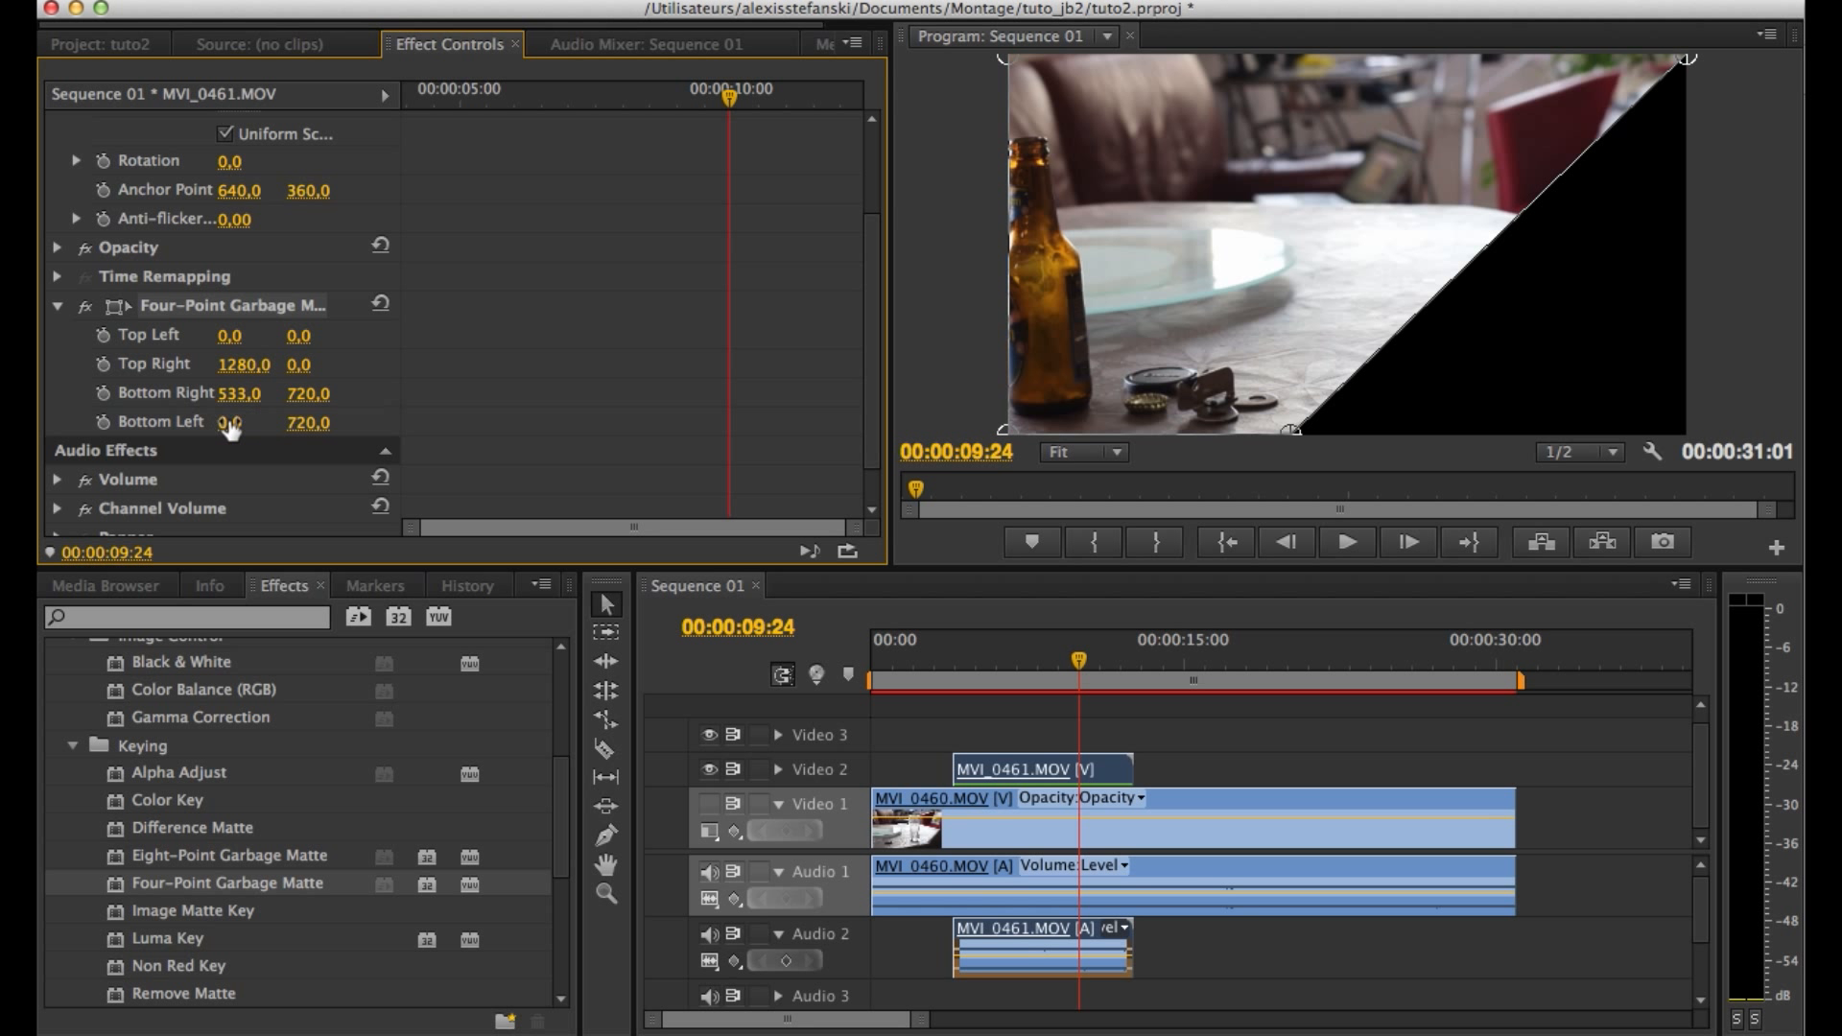
left_click(245, 364)
type("533")
key("Return")
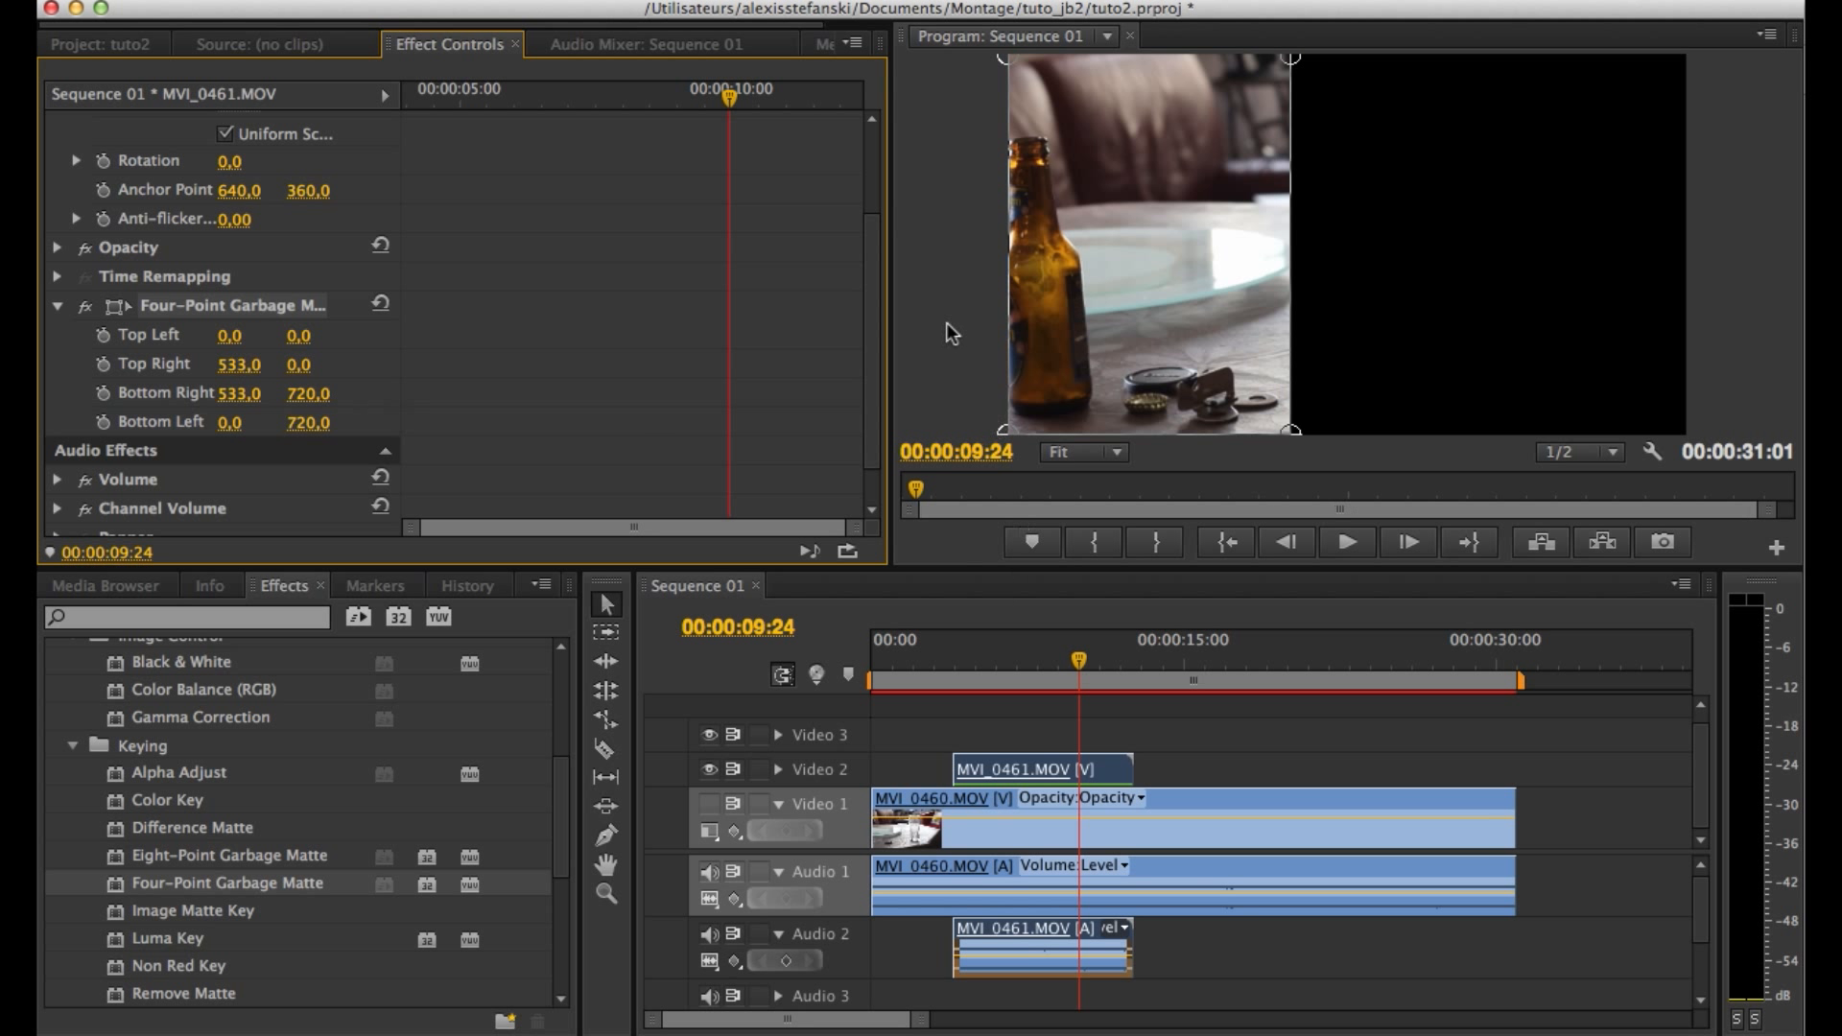
left_click(709, 805)
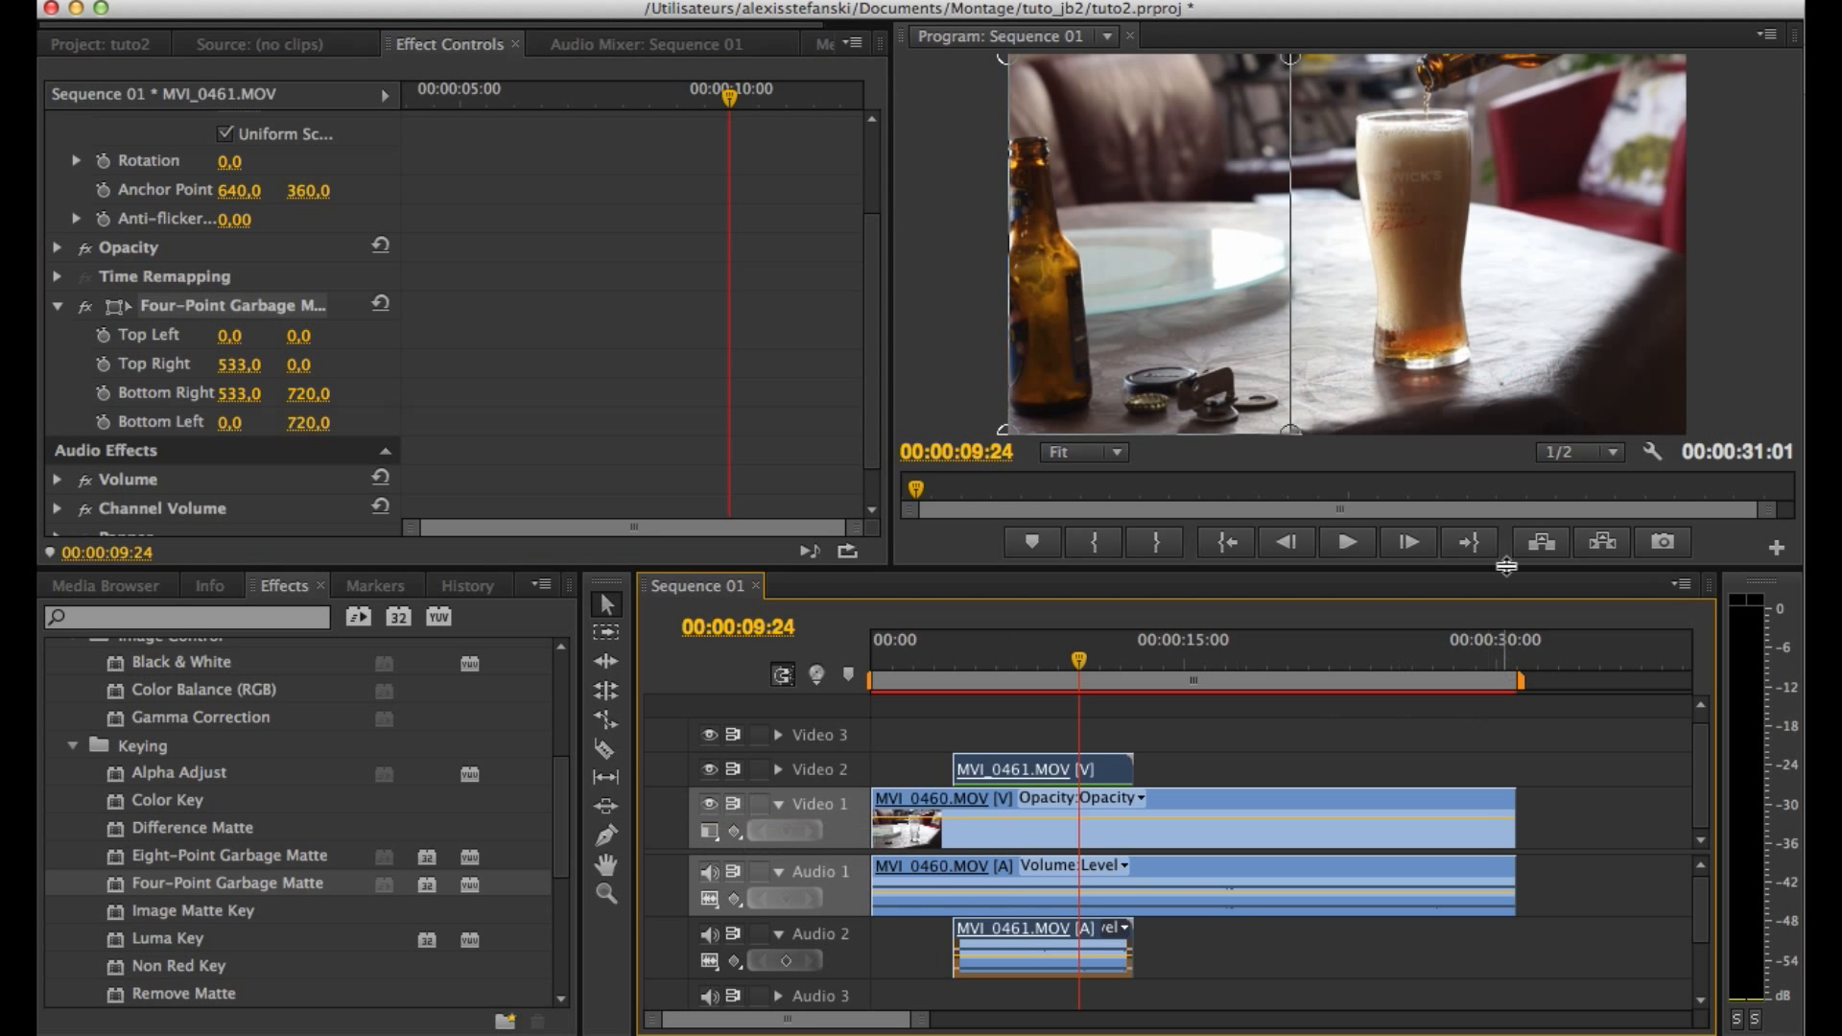
left_click(1214, 740)
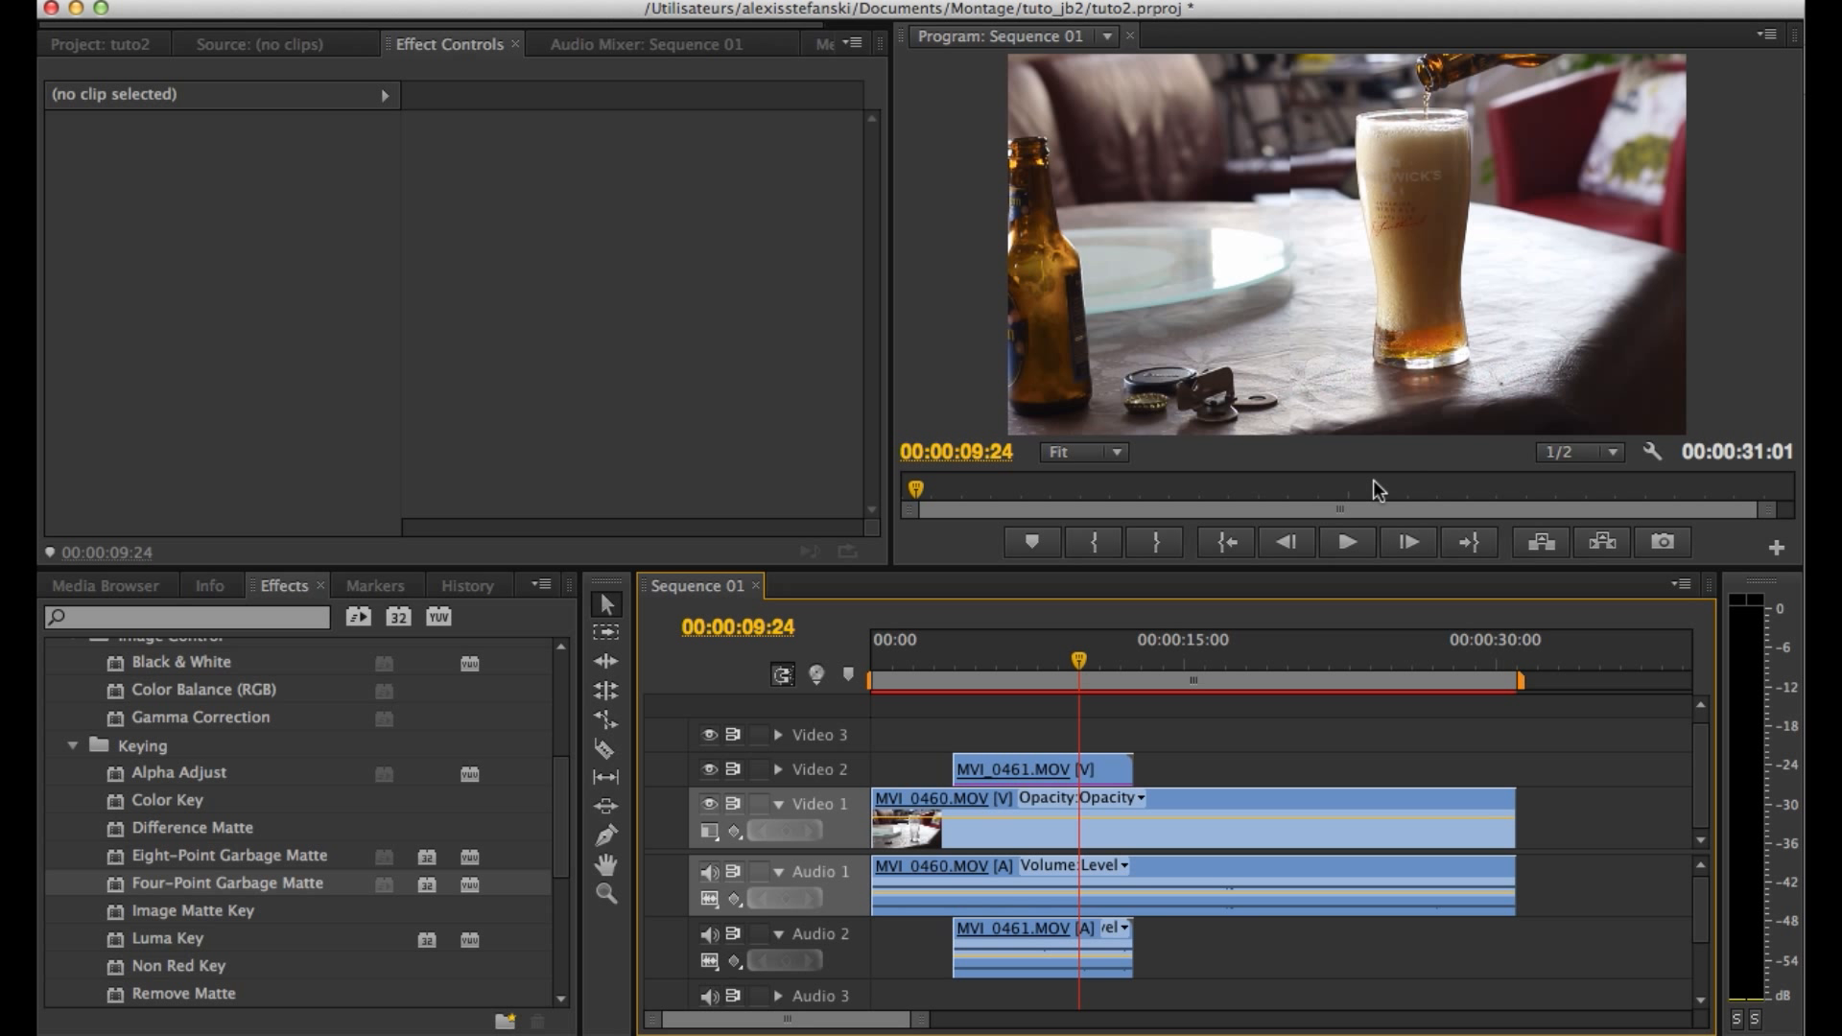
Set the vertical Position of MVI_0461.MOV on Video 2 to 528 and its Scale to 155.
left_click(987, 775)
left_click_drag(305, 185, 295, 185)
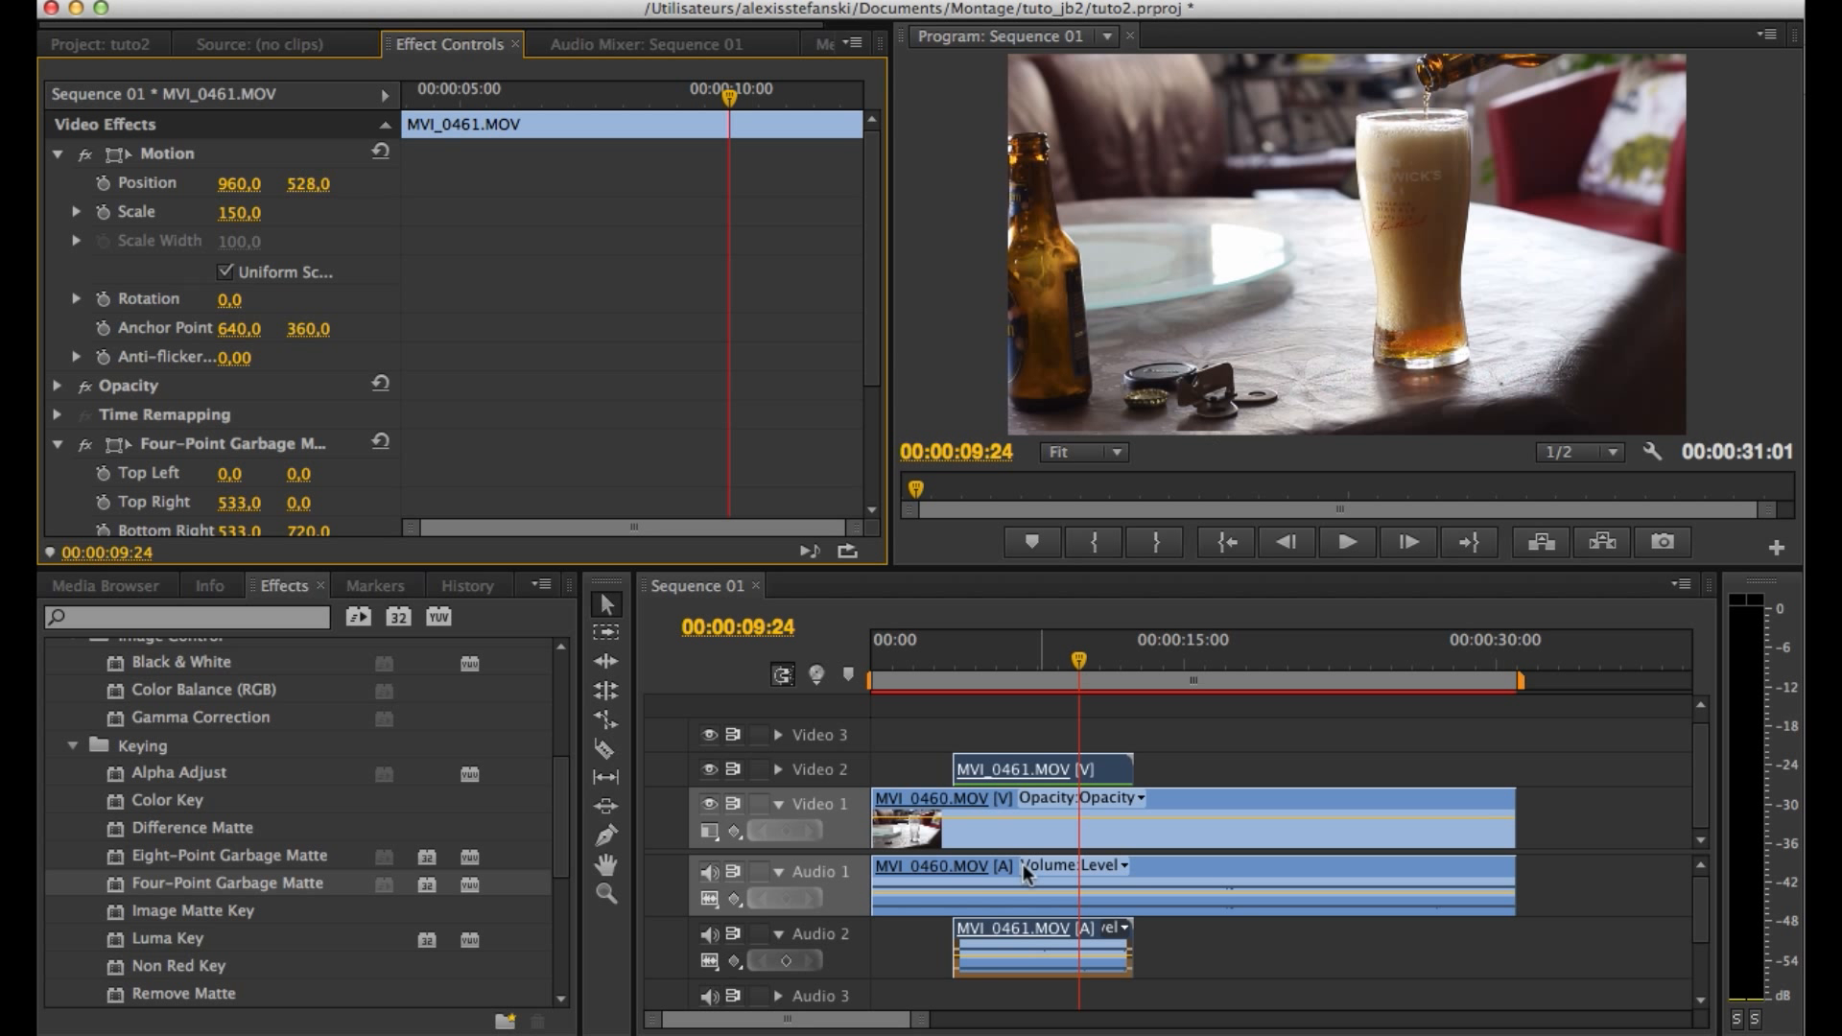
left_click(240, 213)
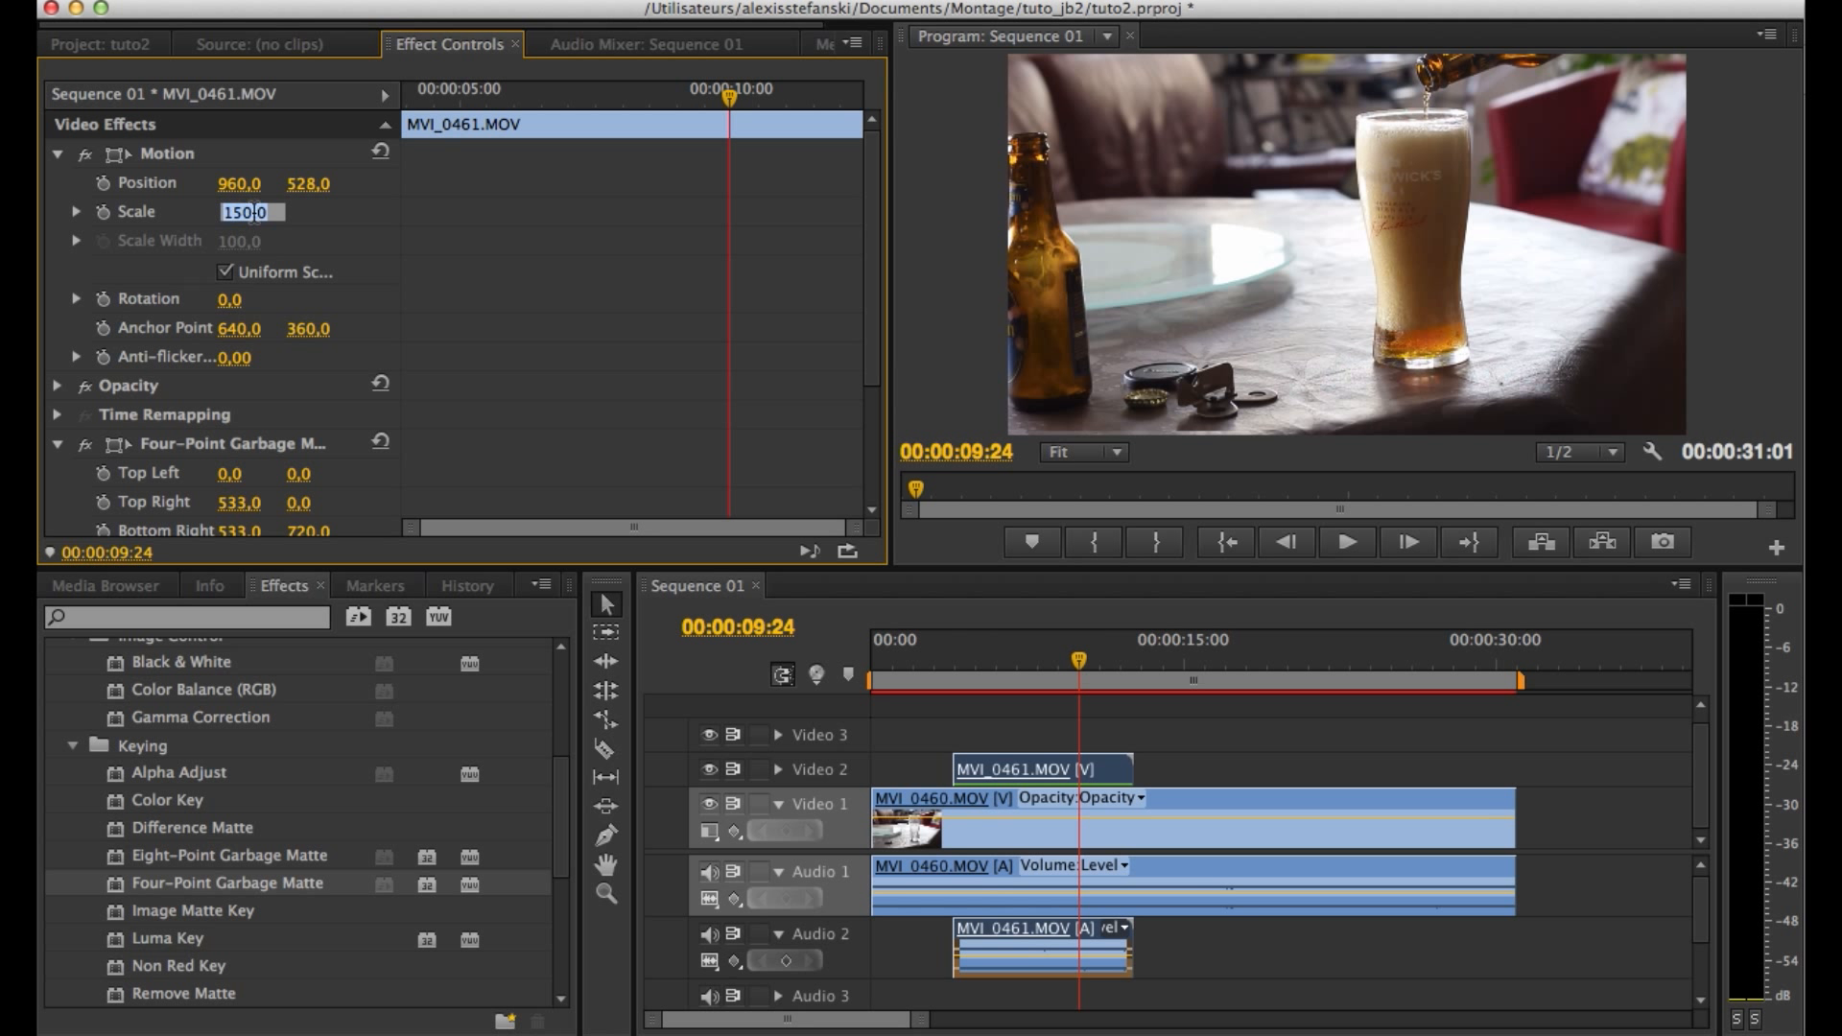
type("15")
key("Return")
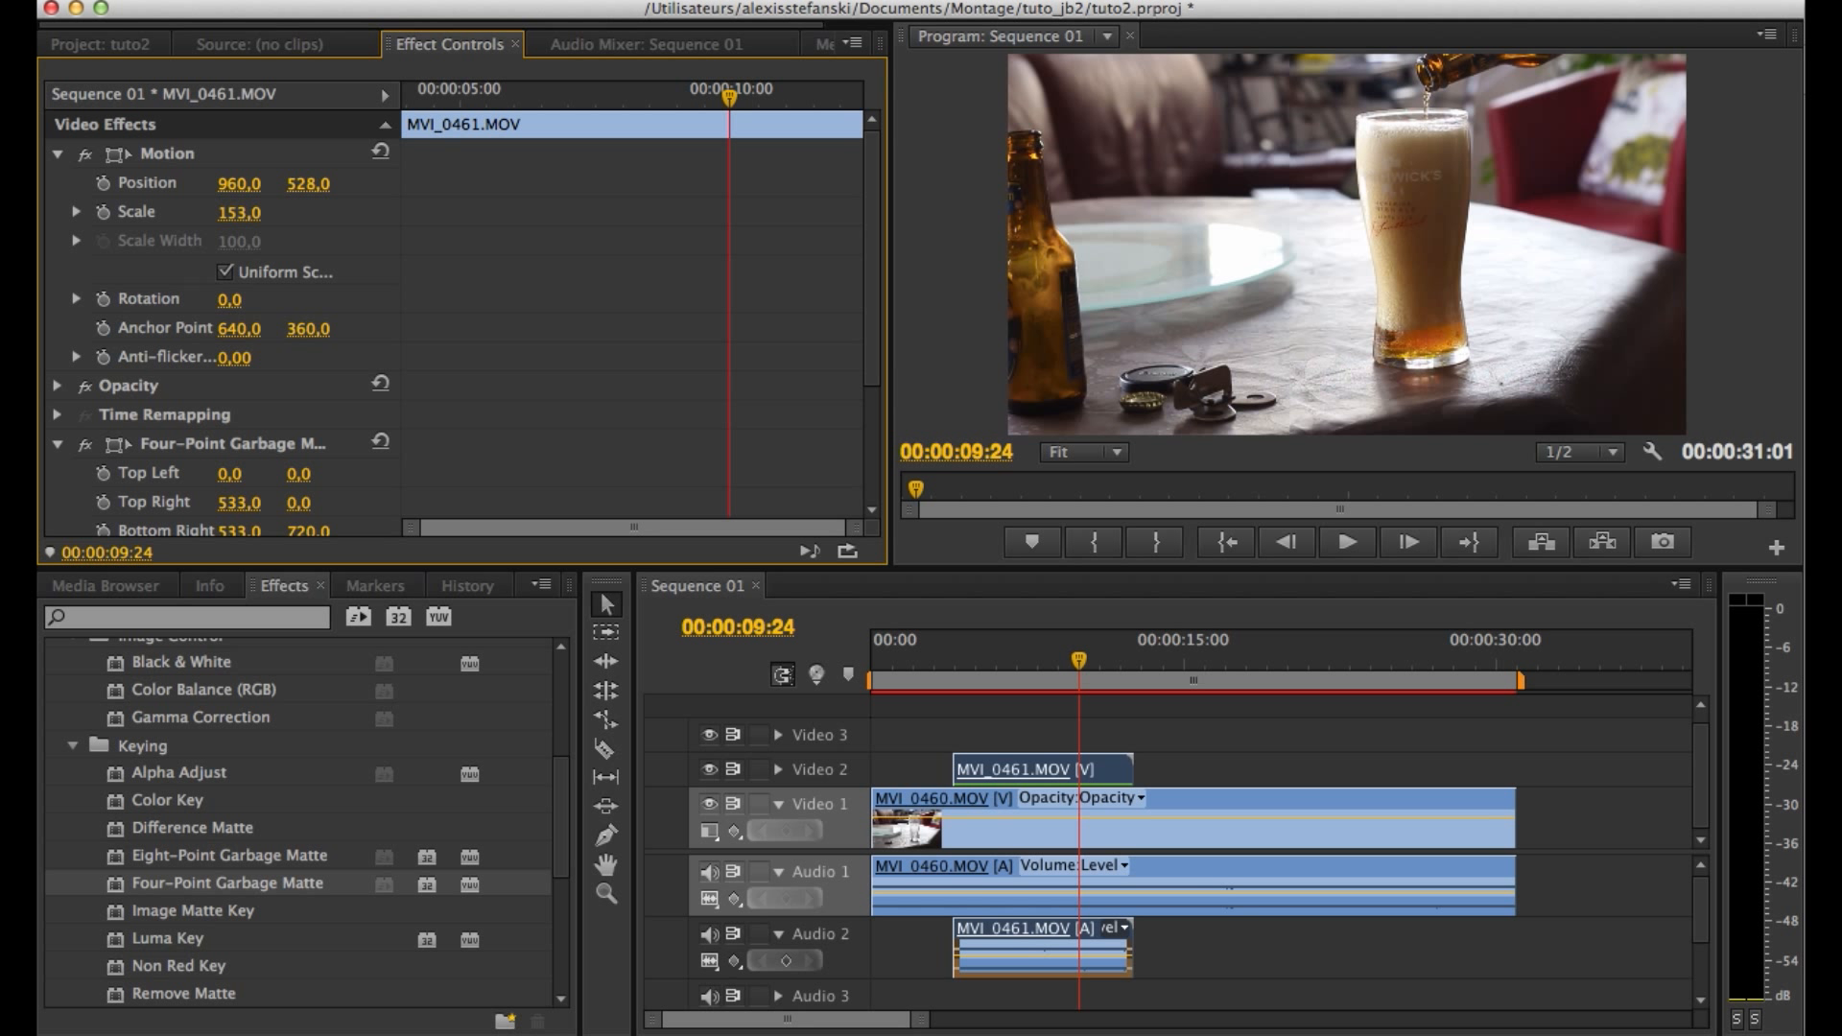
left_click(248, 212)
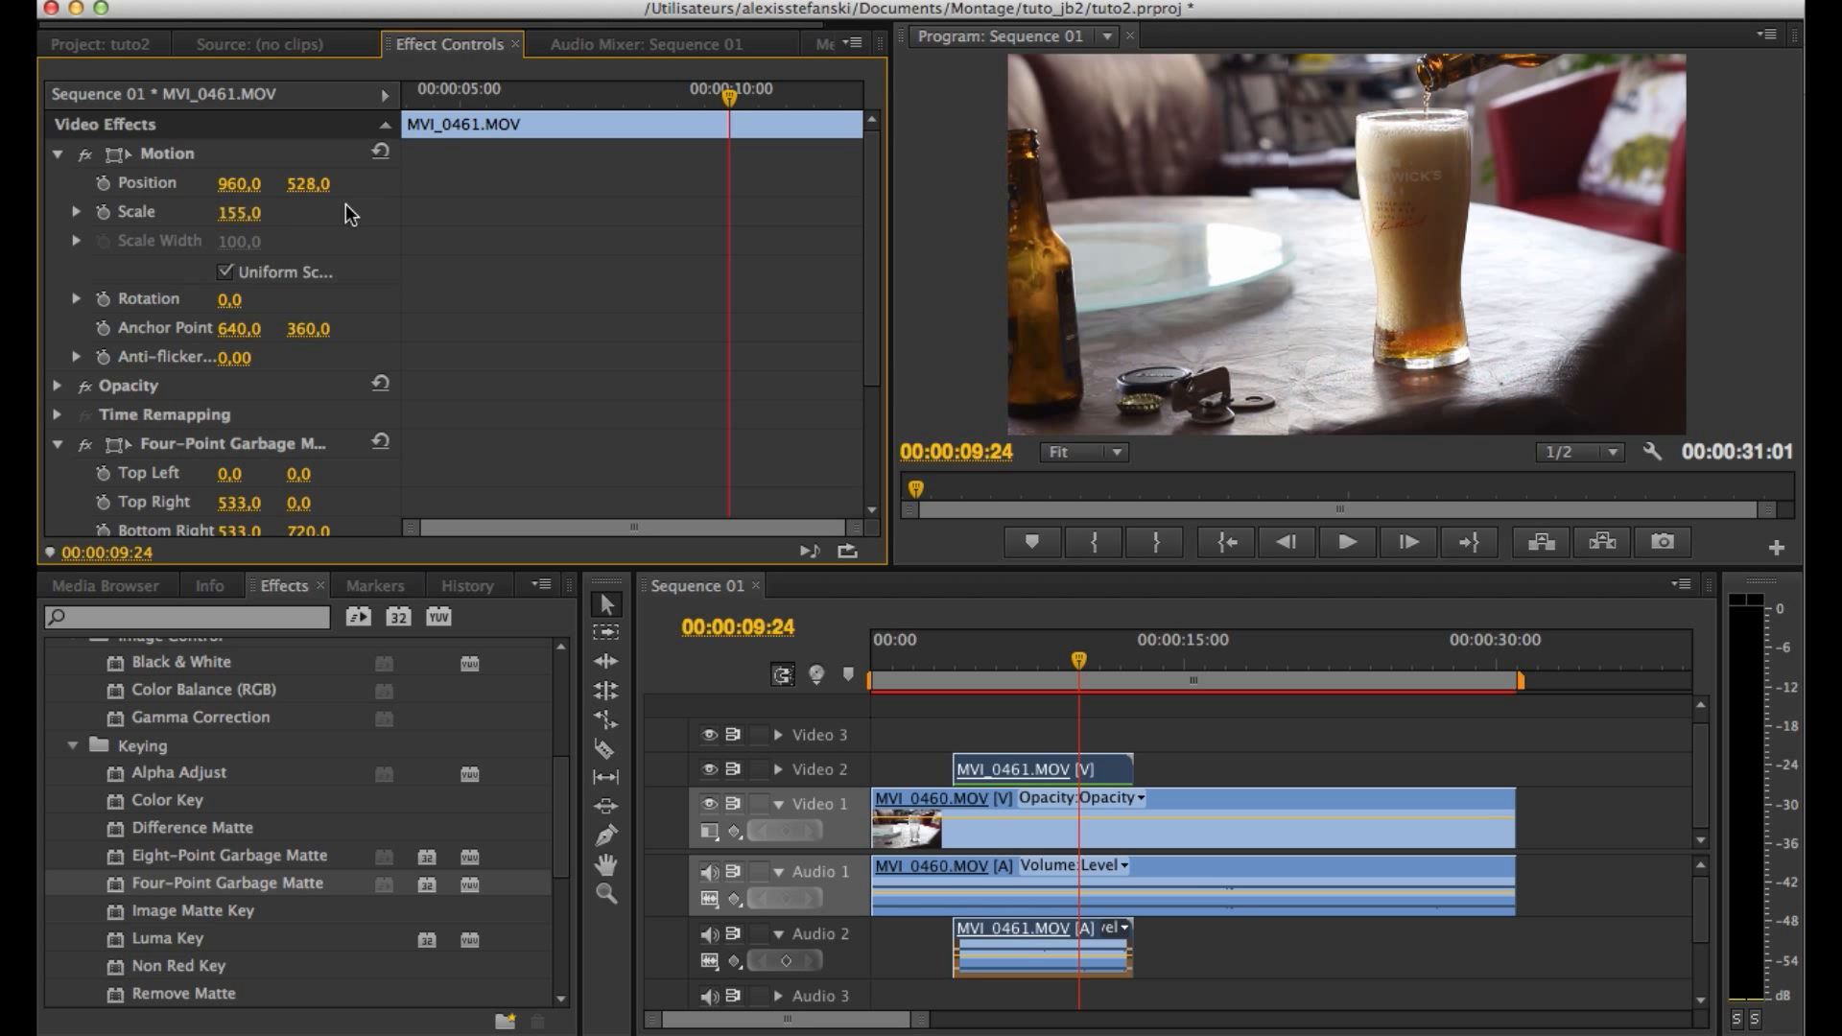
Set the Scale of MVI_0460.MOV on Video 1 to 155 to match the overlaid clip.
left_click(1019, 877)
left_click(240, 213)
type("155")
key("Return")
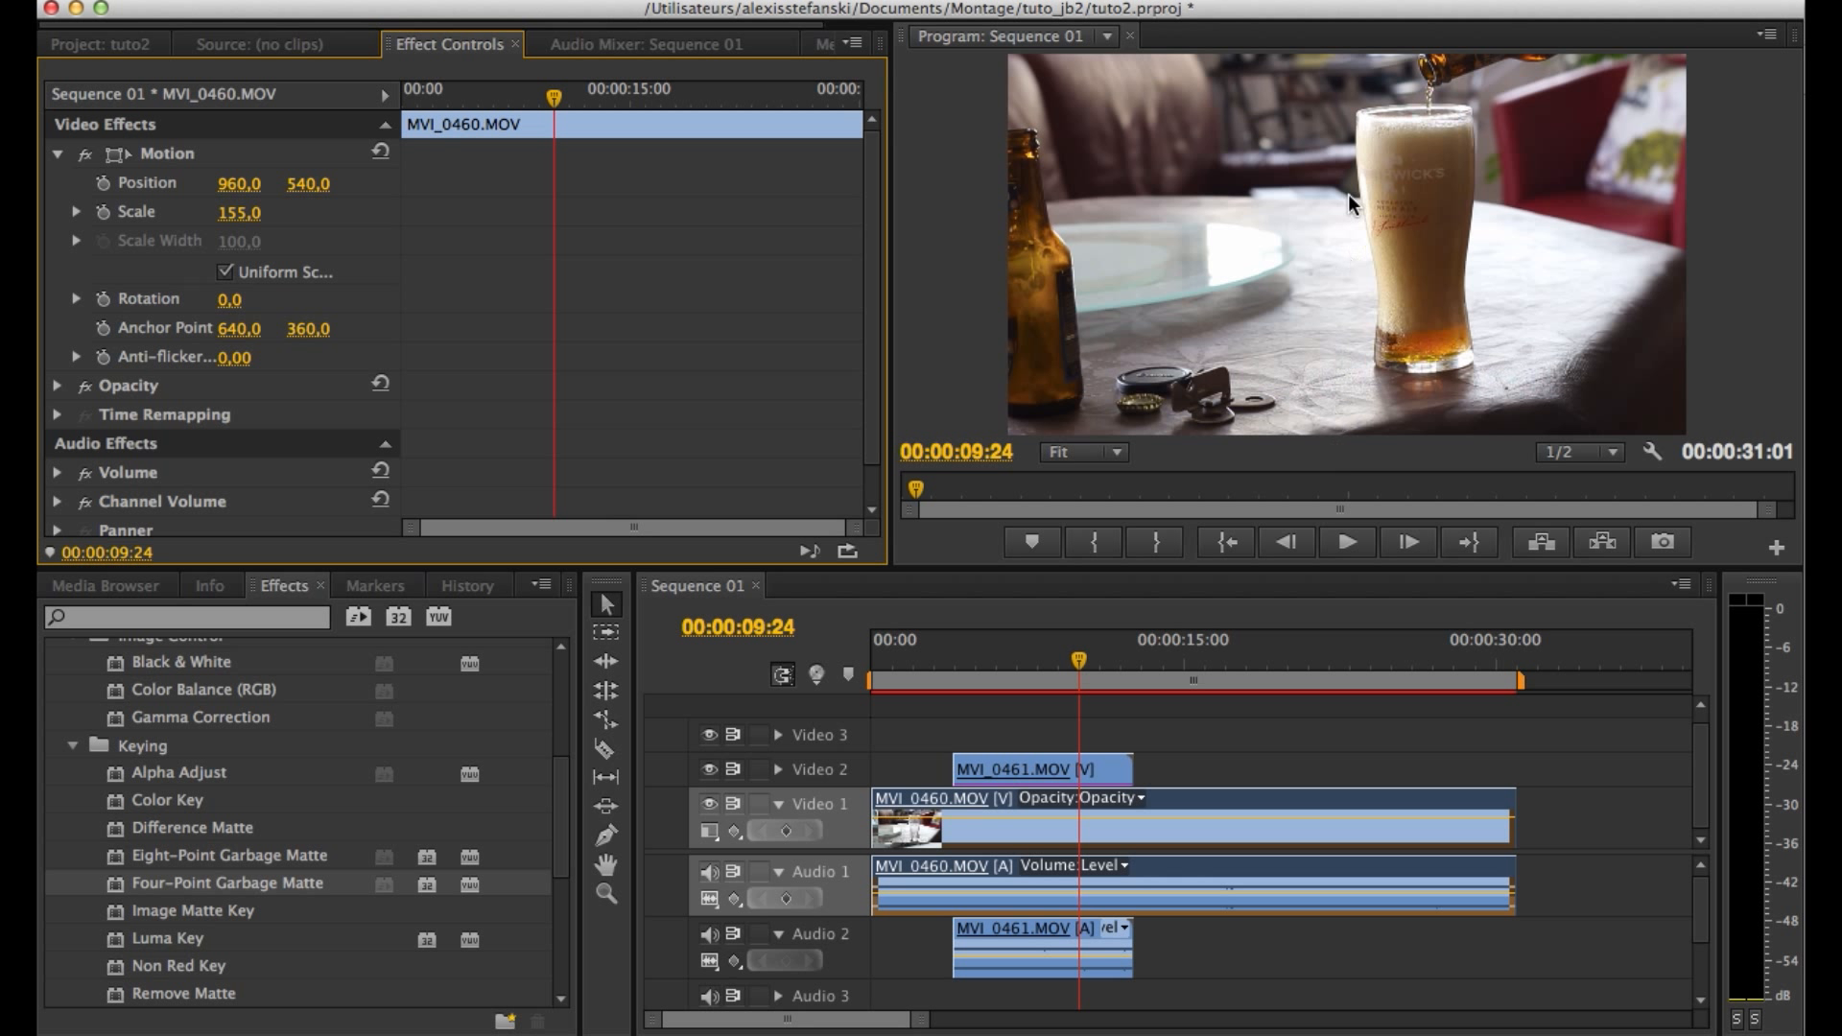
Play back the sequence across the masked MVI_0461.MOV to check the composite, and return the playhead to 00:00:03:15.
left_click_drag(1017, 662, 1005, 662)
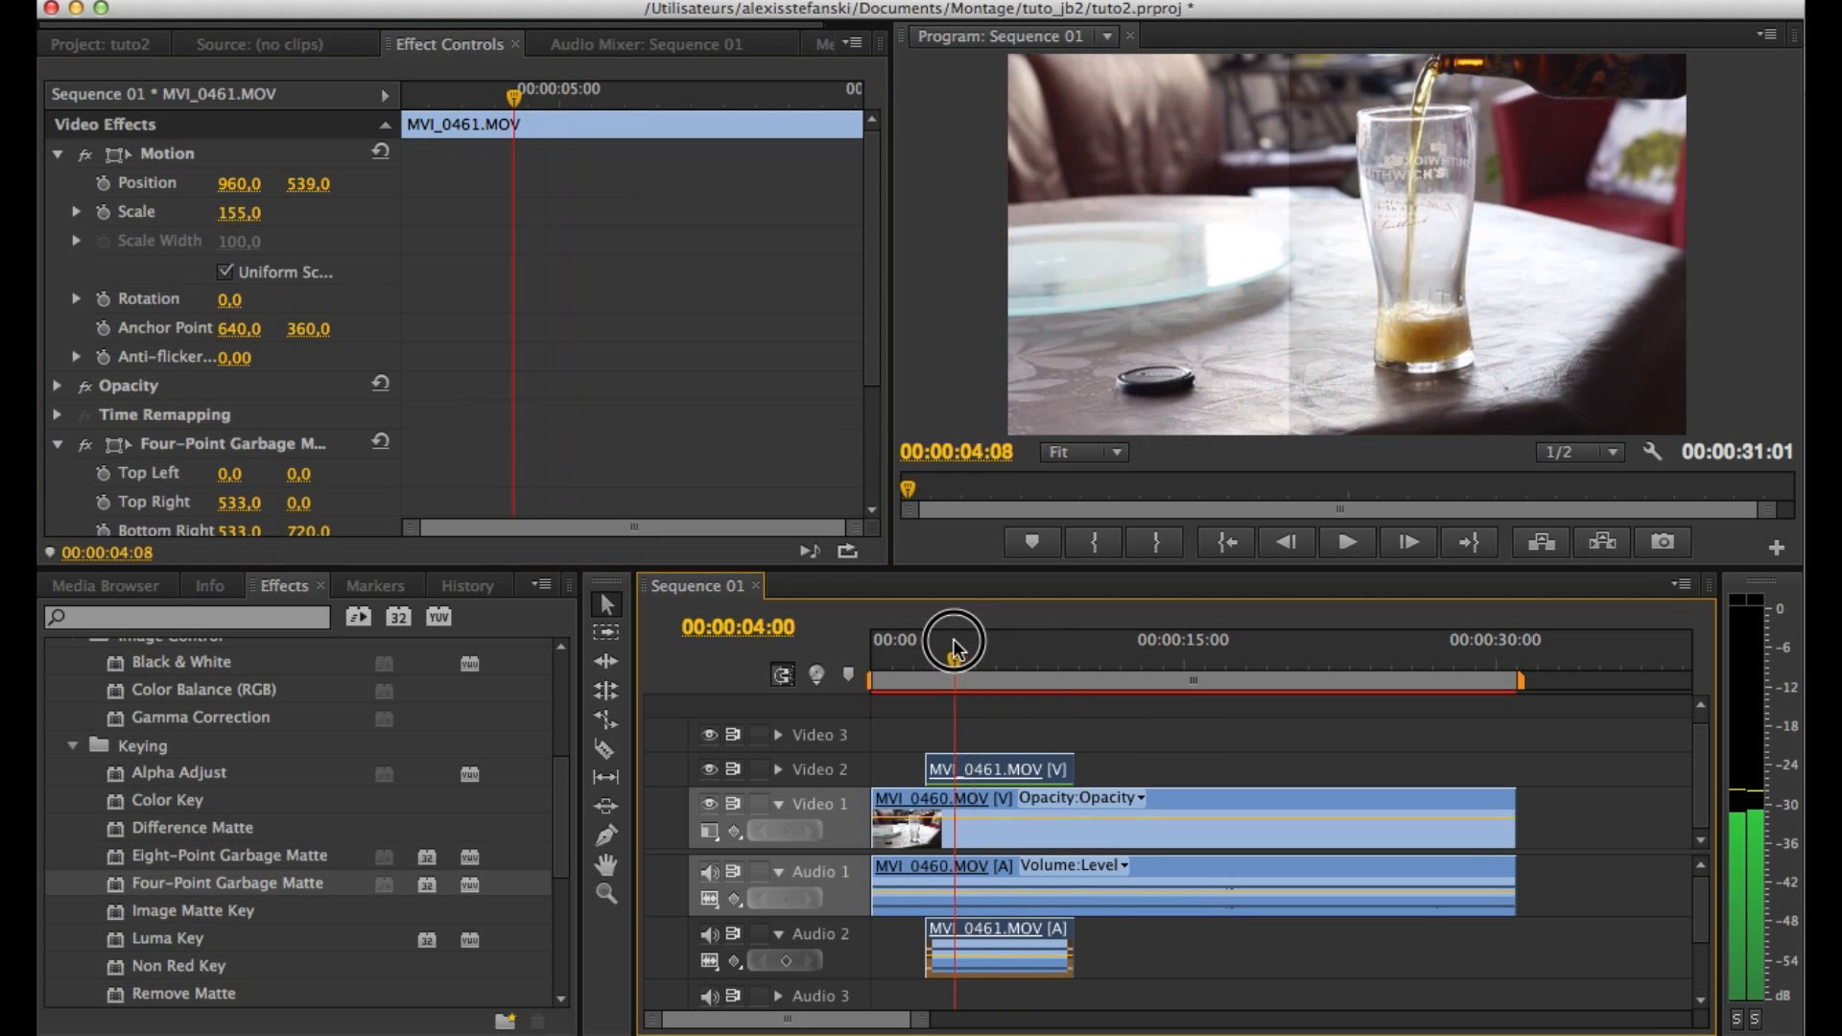
left_click_drag(950, 652, 909, 650)
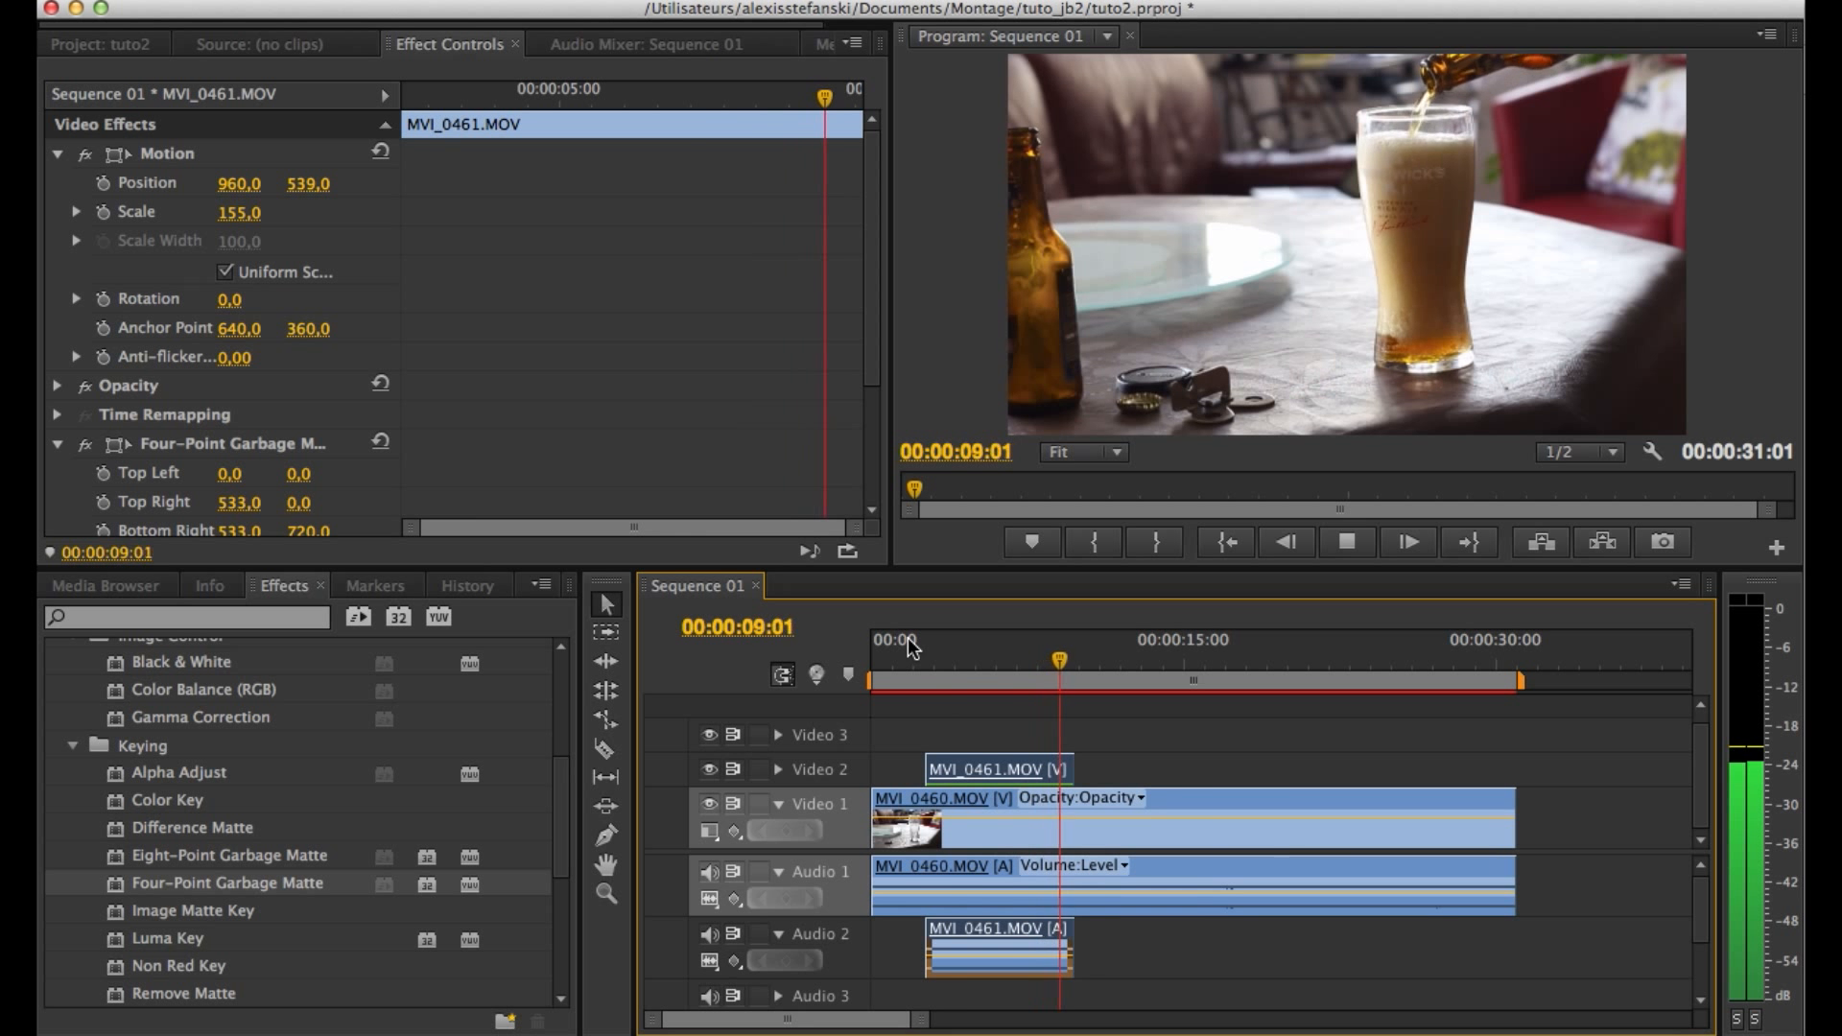
key("space")
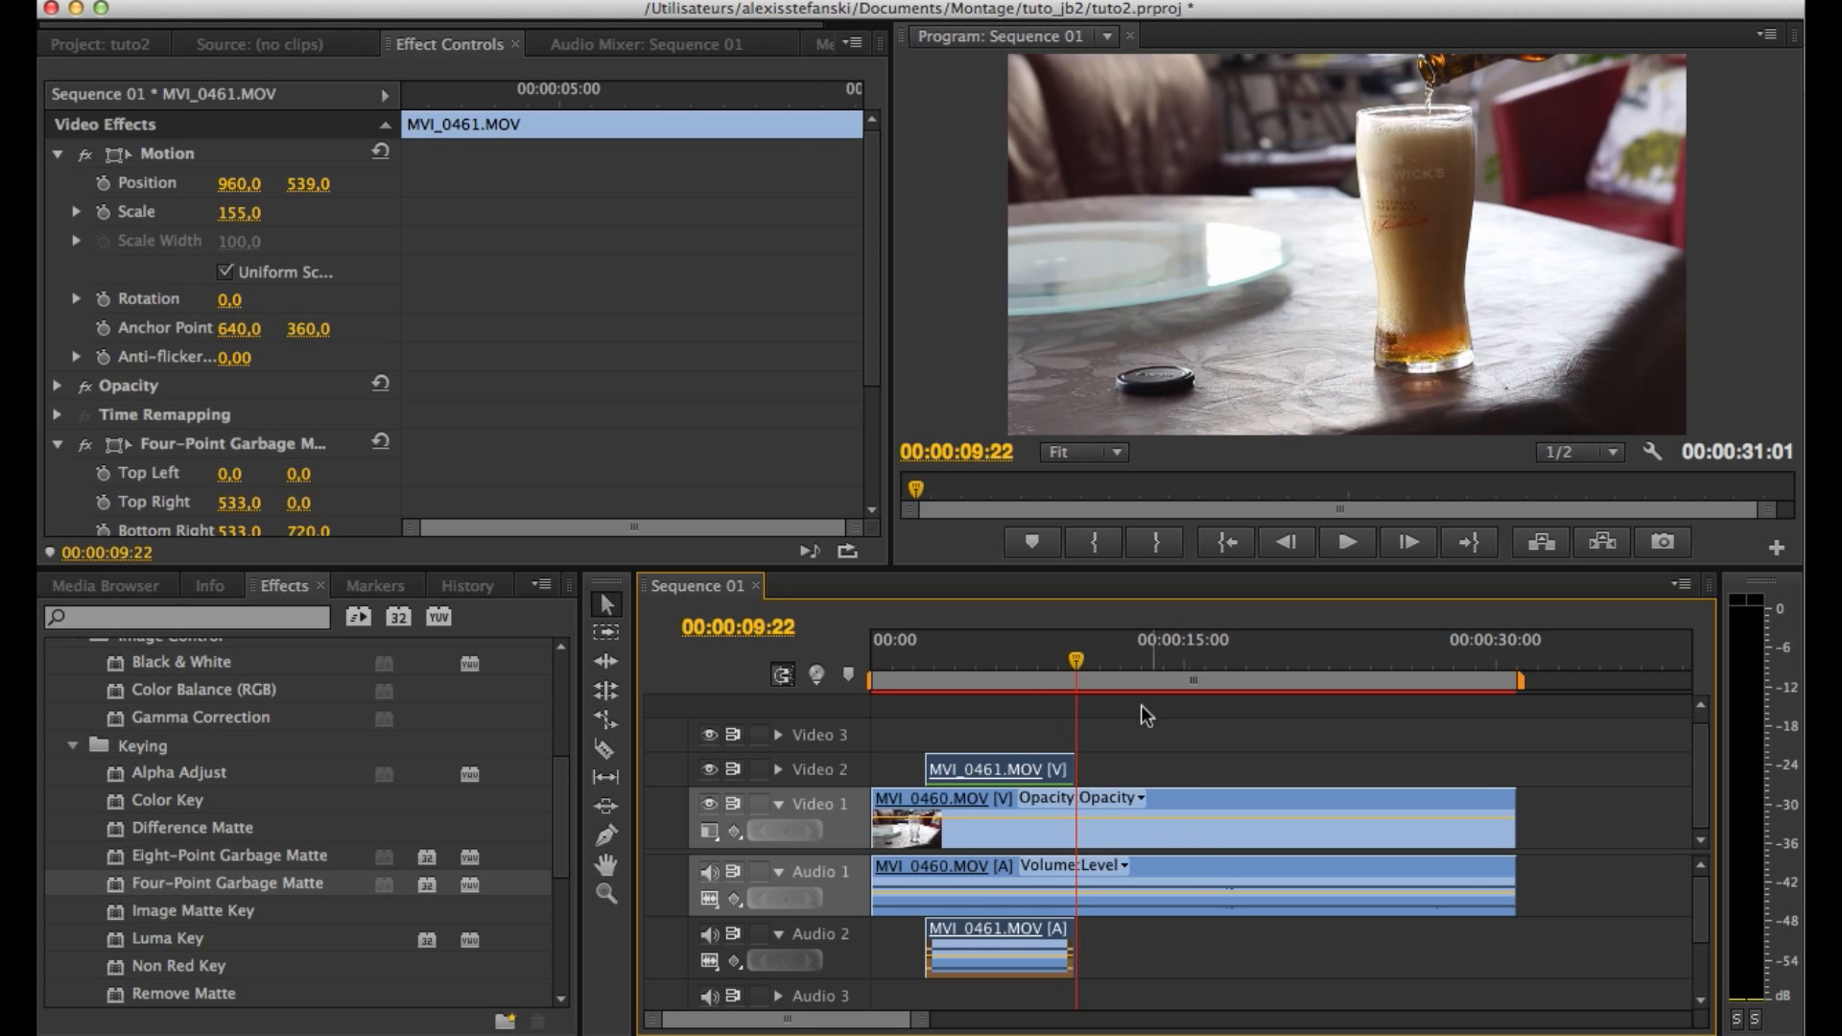
left_click(1065, 660)
key("space")
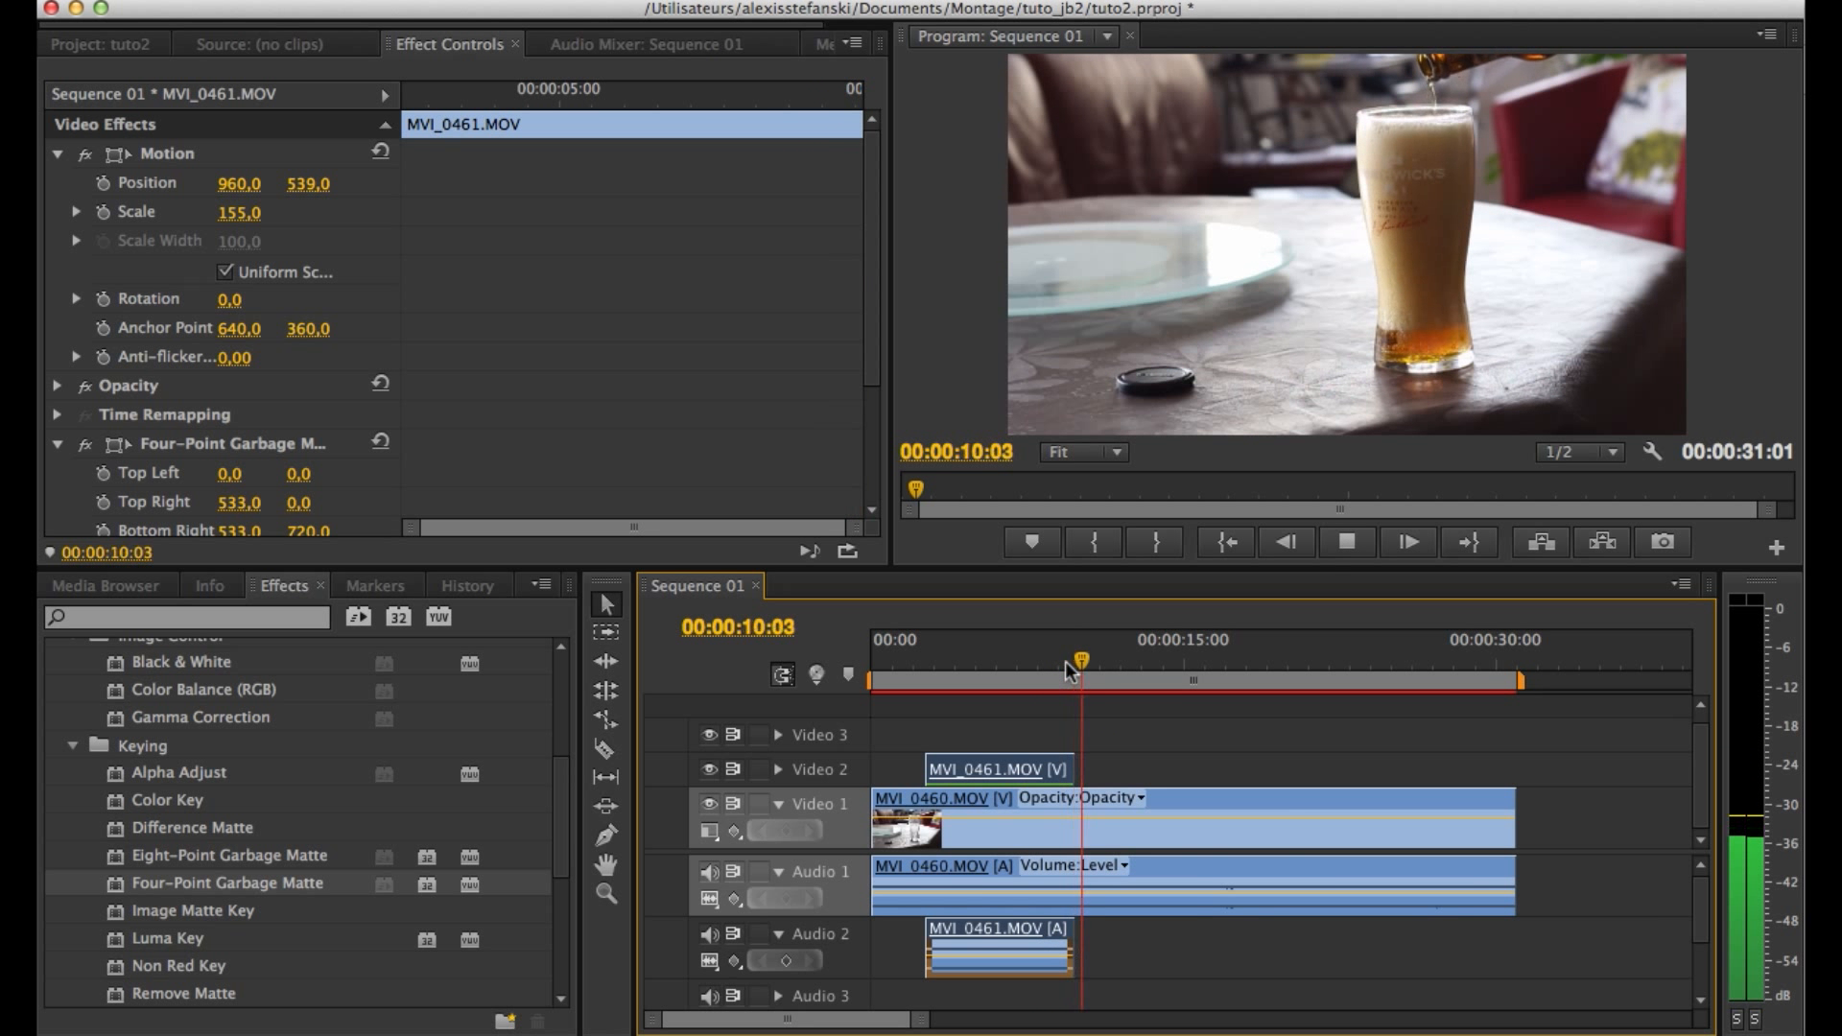
key("space")
left_click(947, 660)
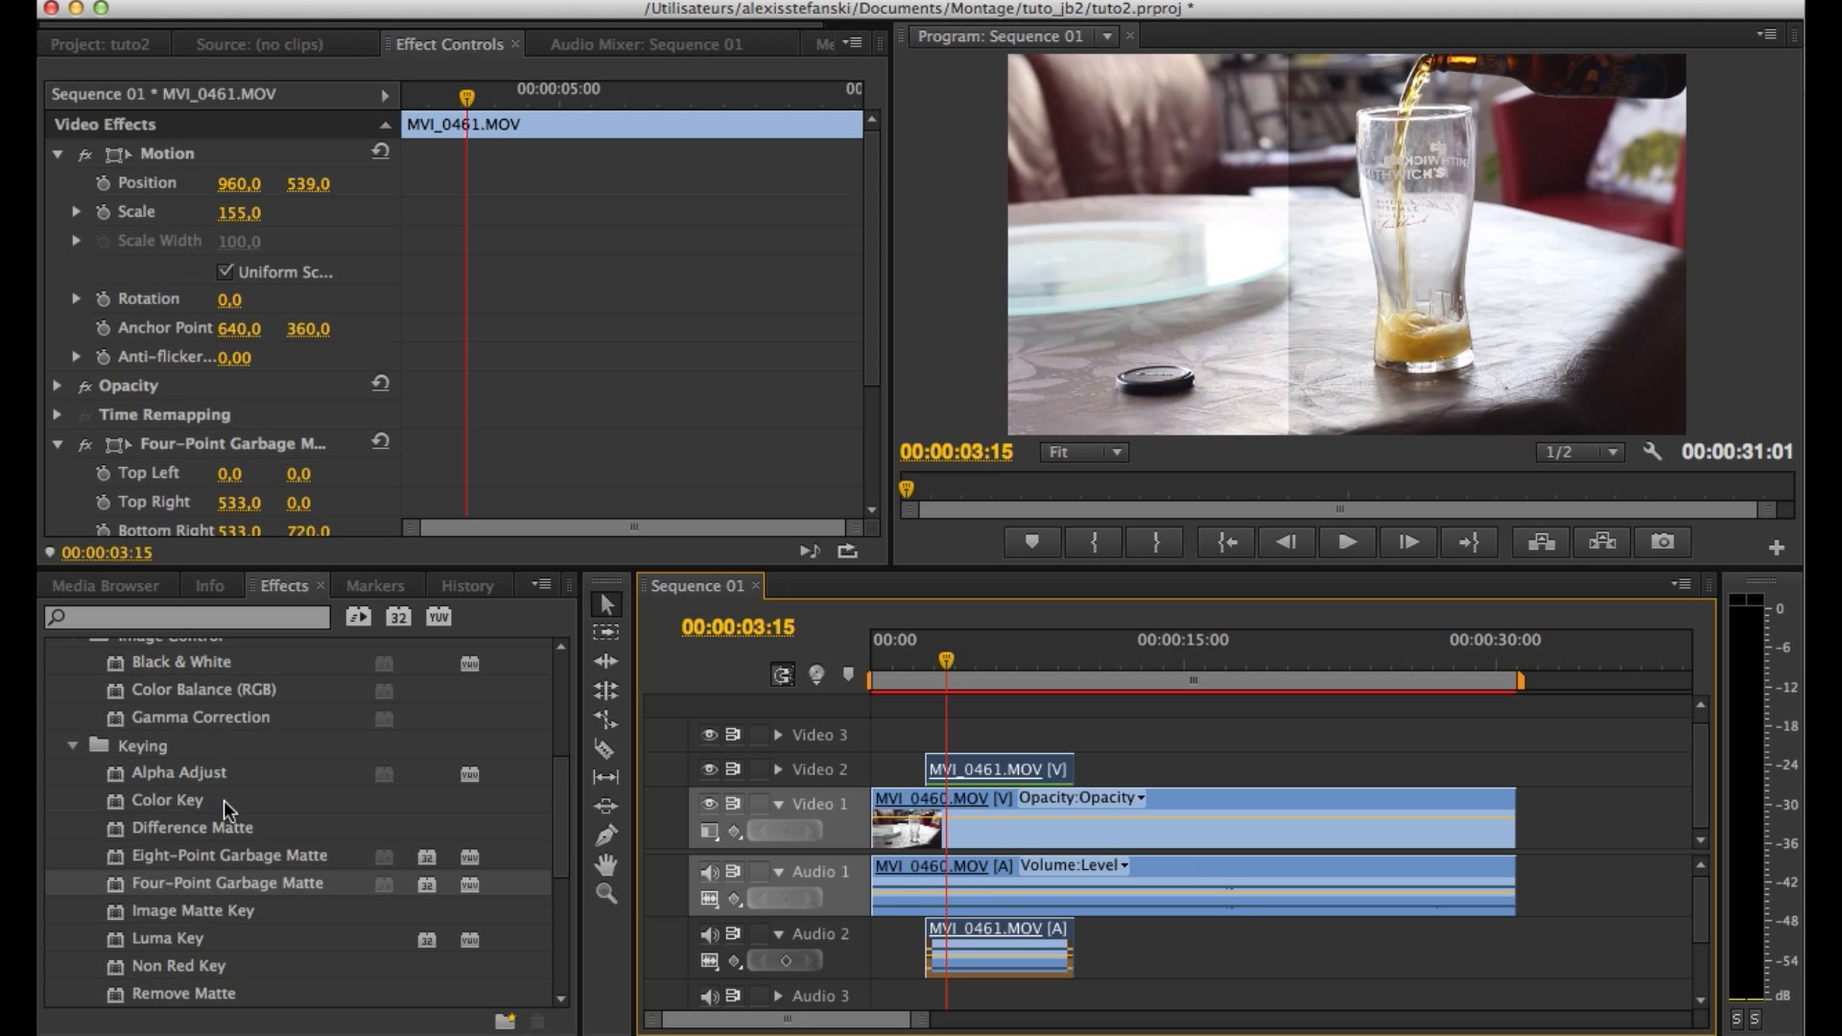
Collapse the Keying folder and apply Brightness & Contrast from the Color Correction folder to MVI_0461.MOV on Video 2.
scroll(222, 800, "up", 3)
left_click(72, 885)
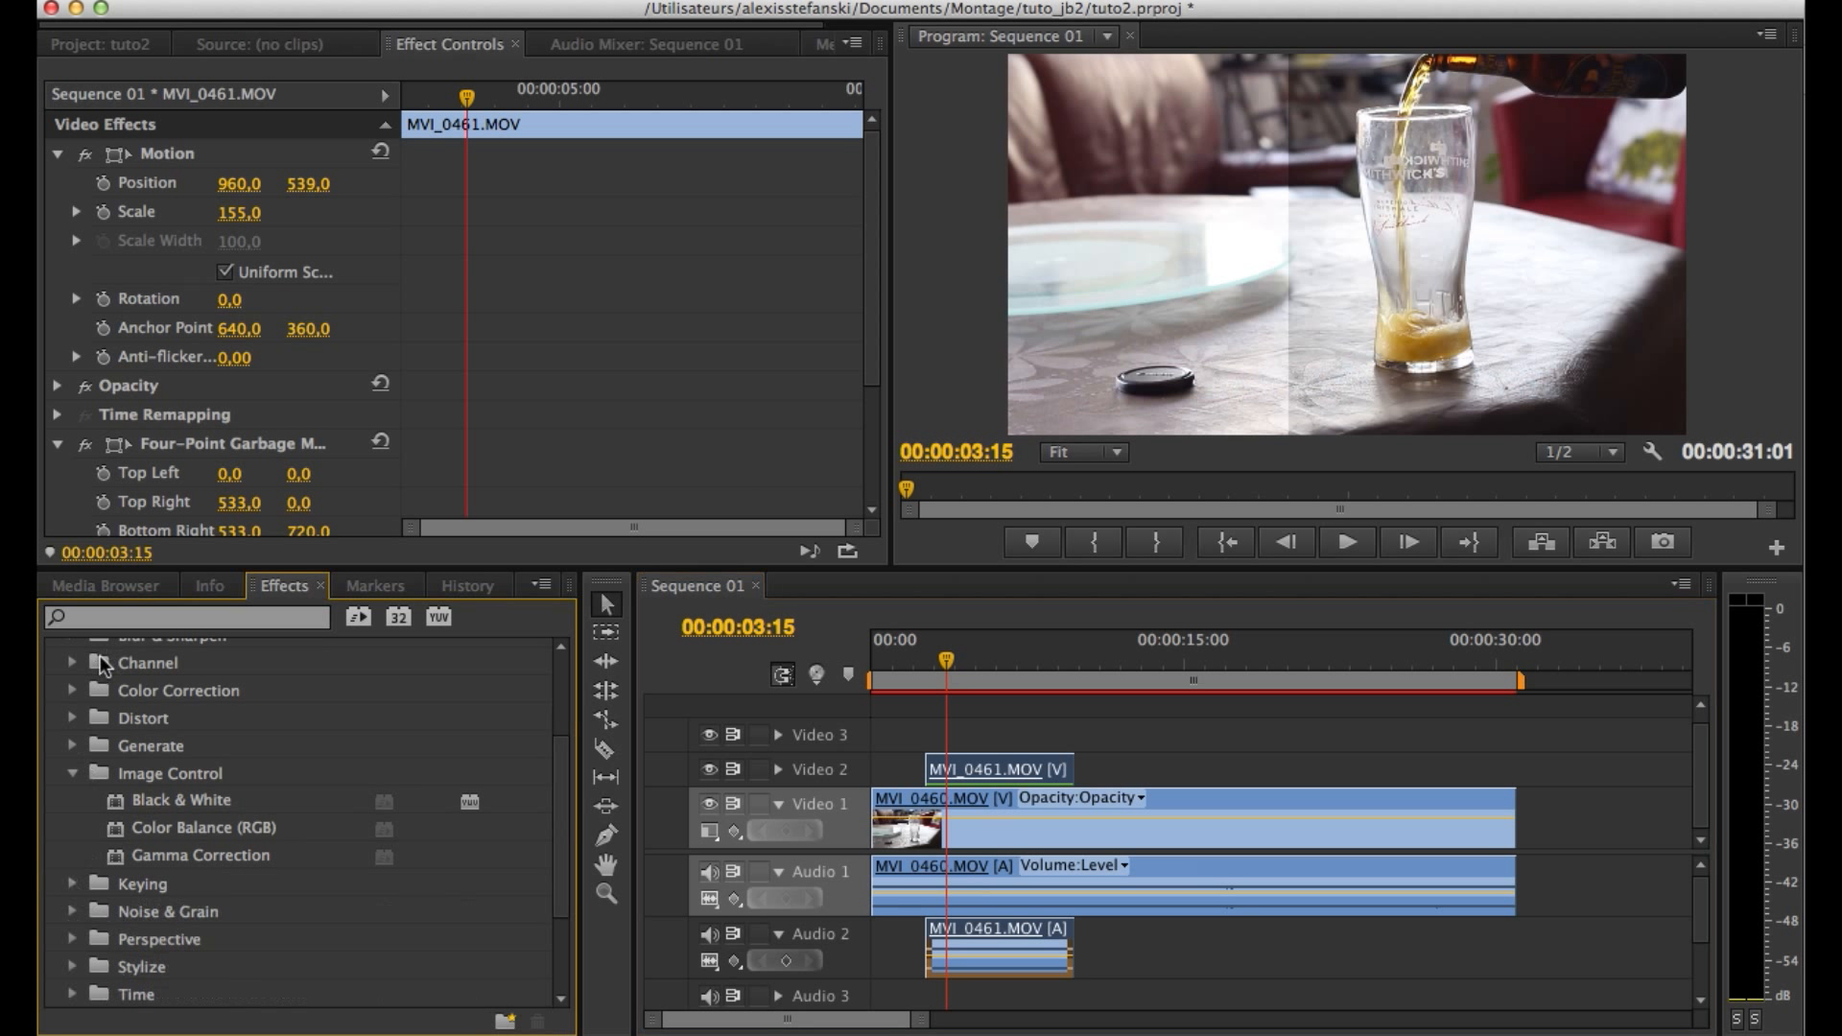
left_click(74, 691)
scroll(253, 772, "down", 5)
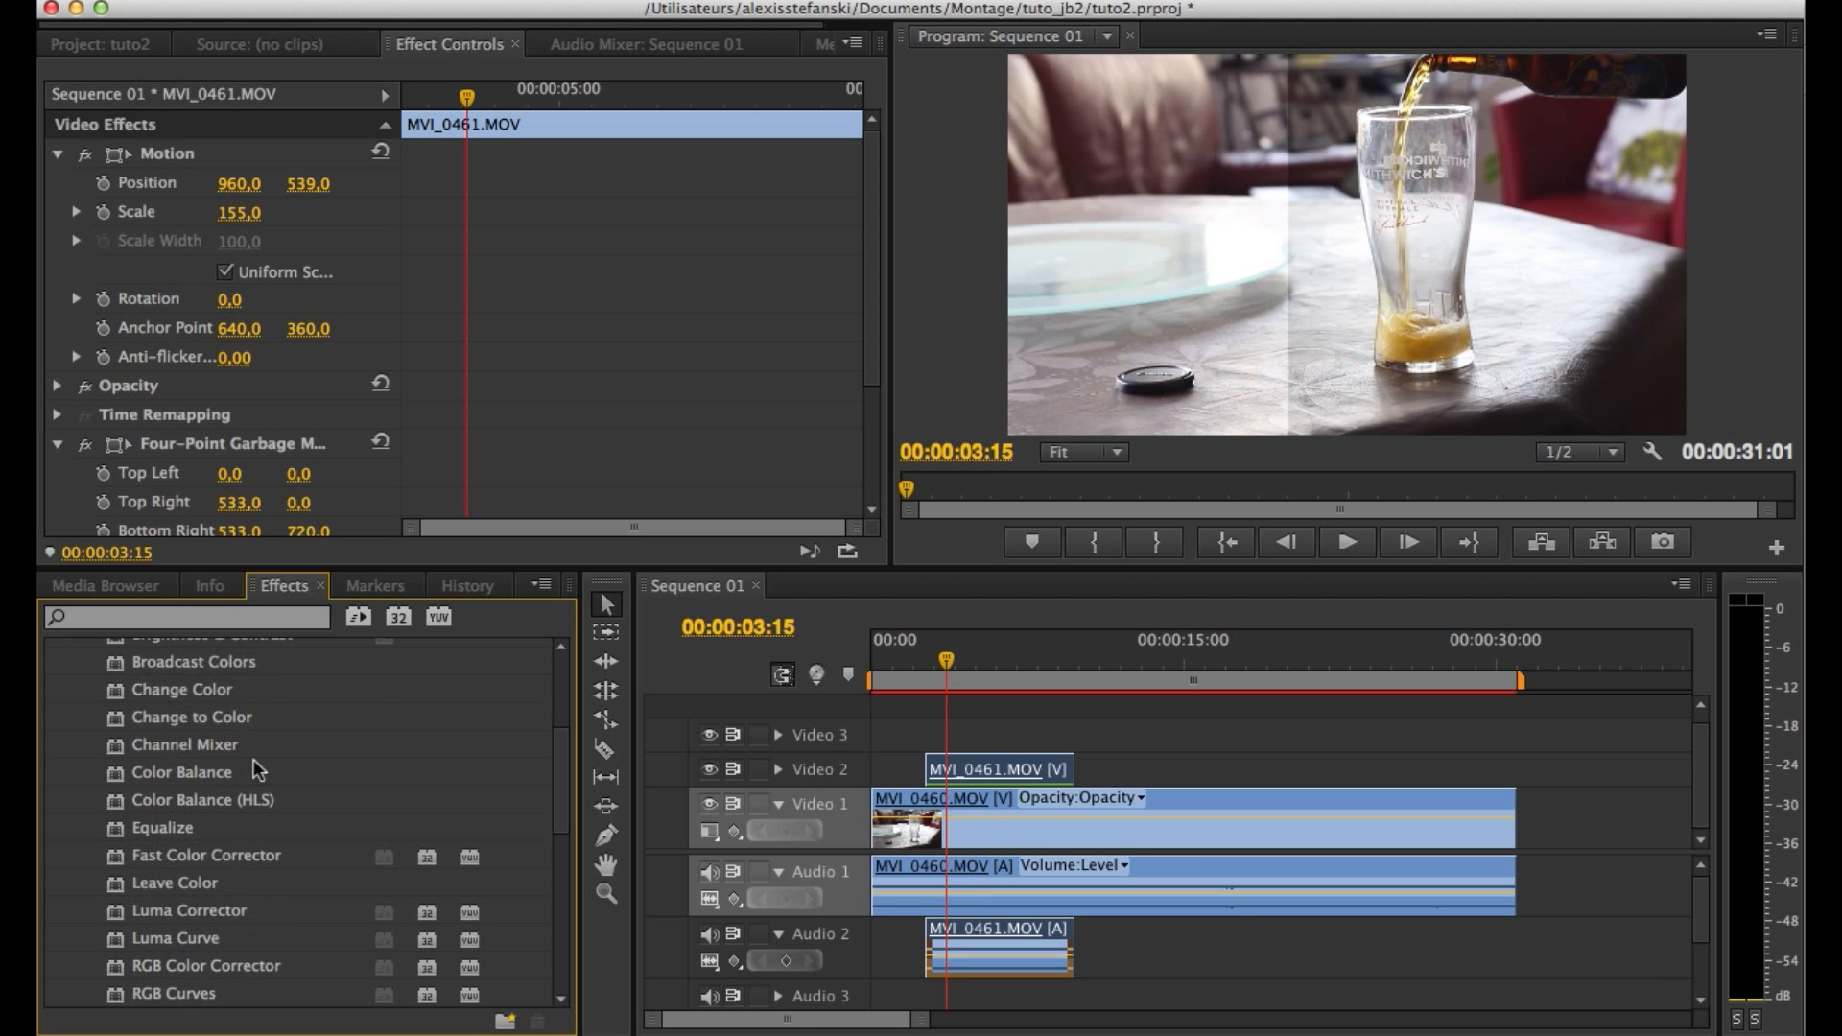
scroll(254, 758, "up", 3)
scroll(253, 760, "up", 3)
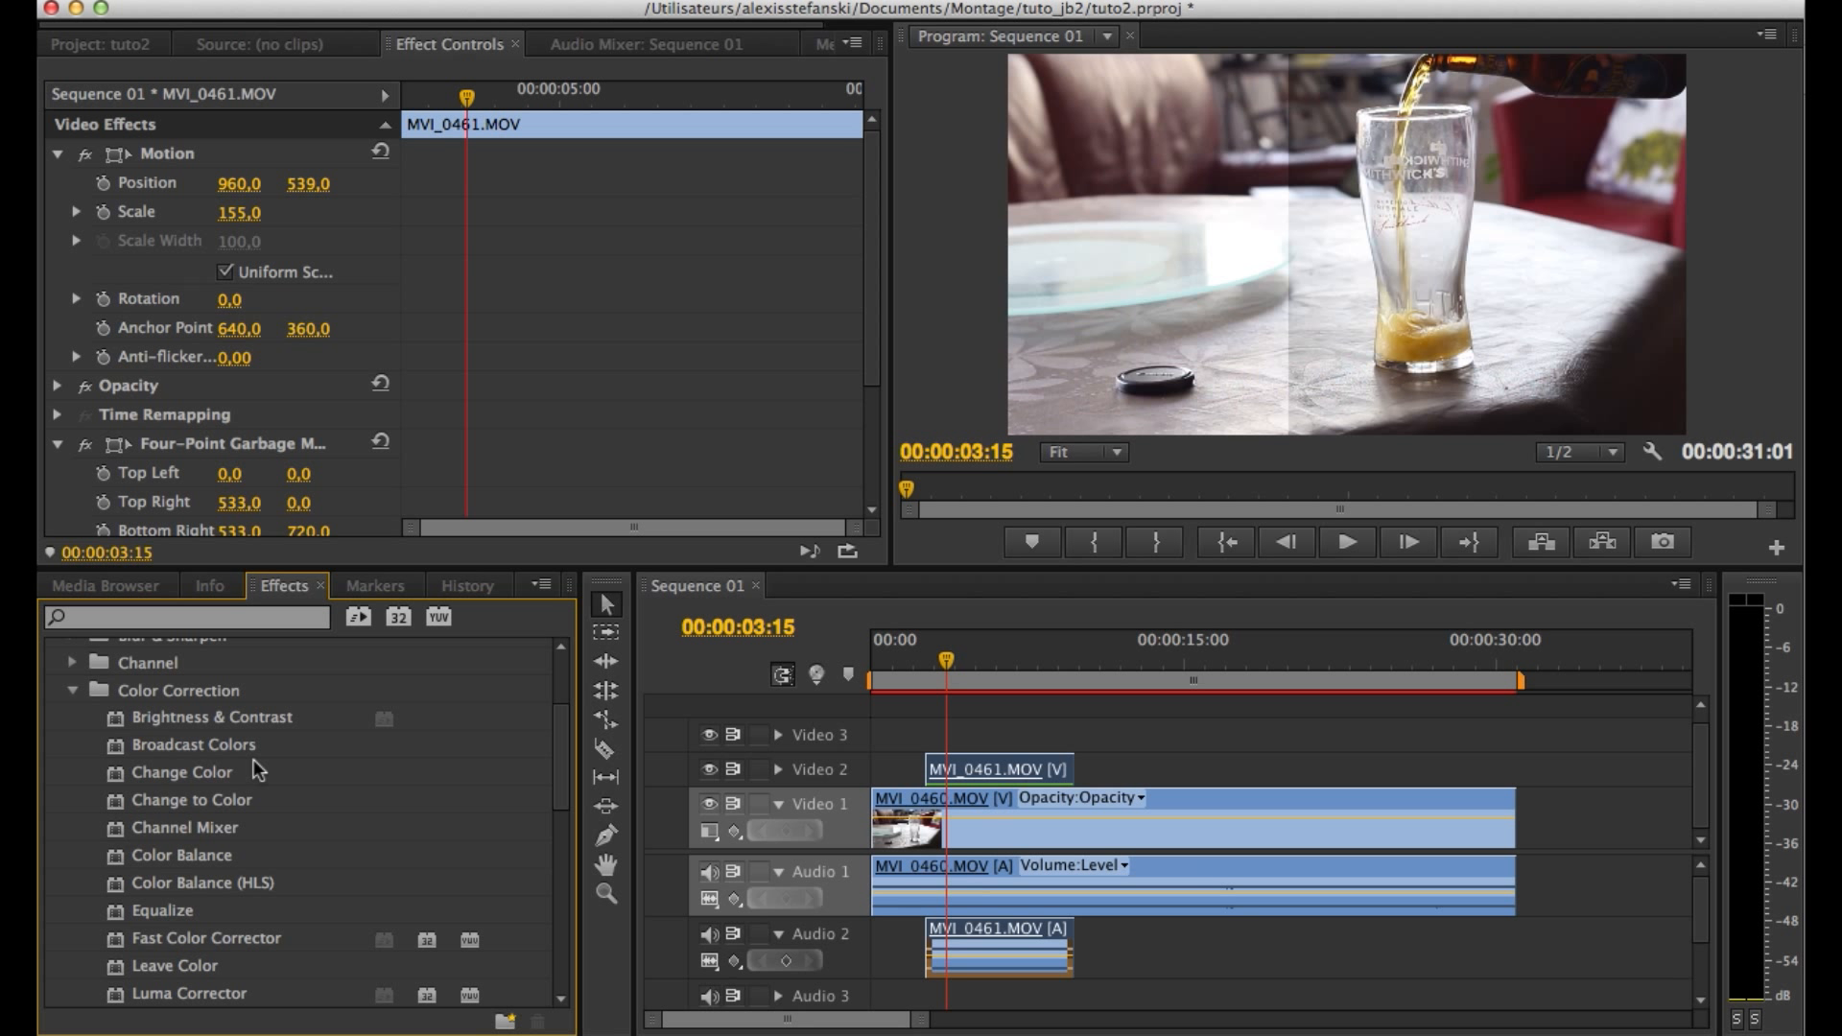
scroll(259, 760, "down", 3)
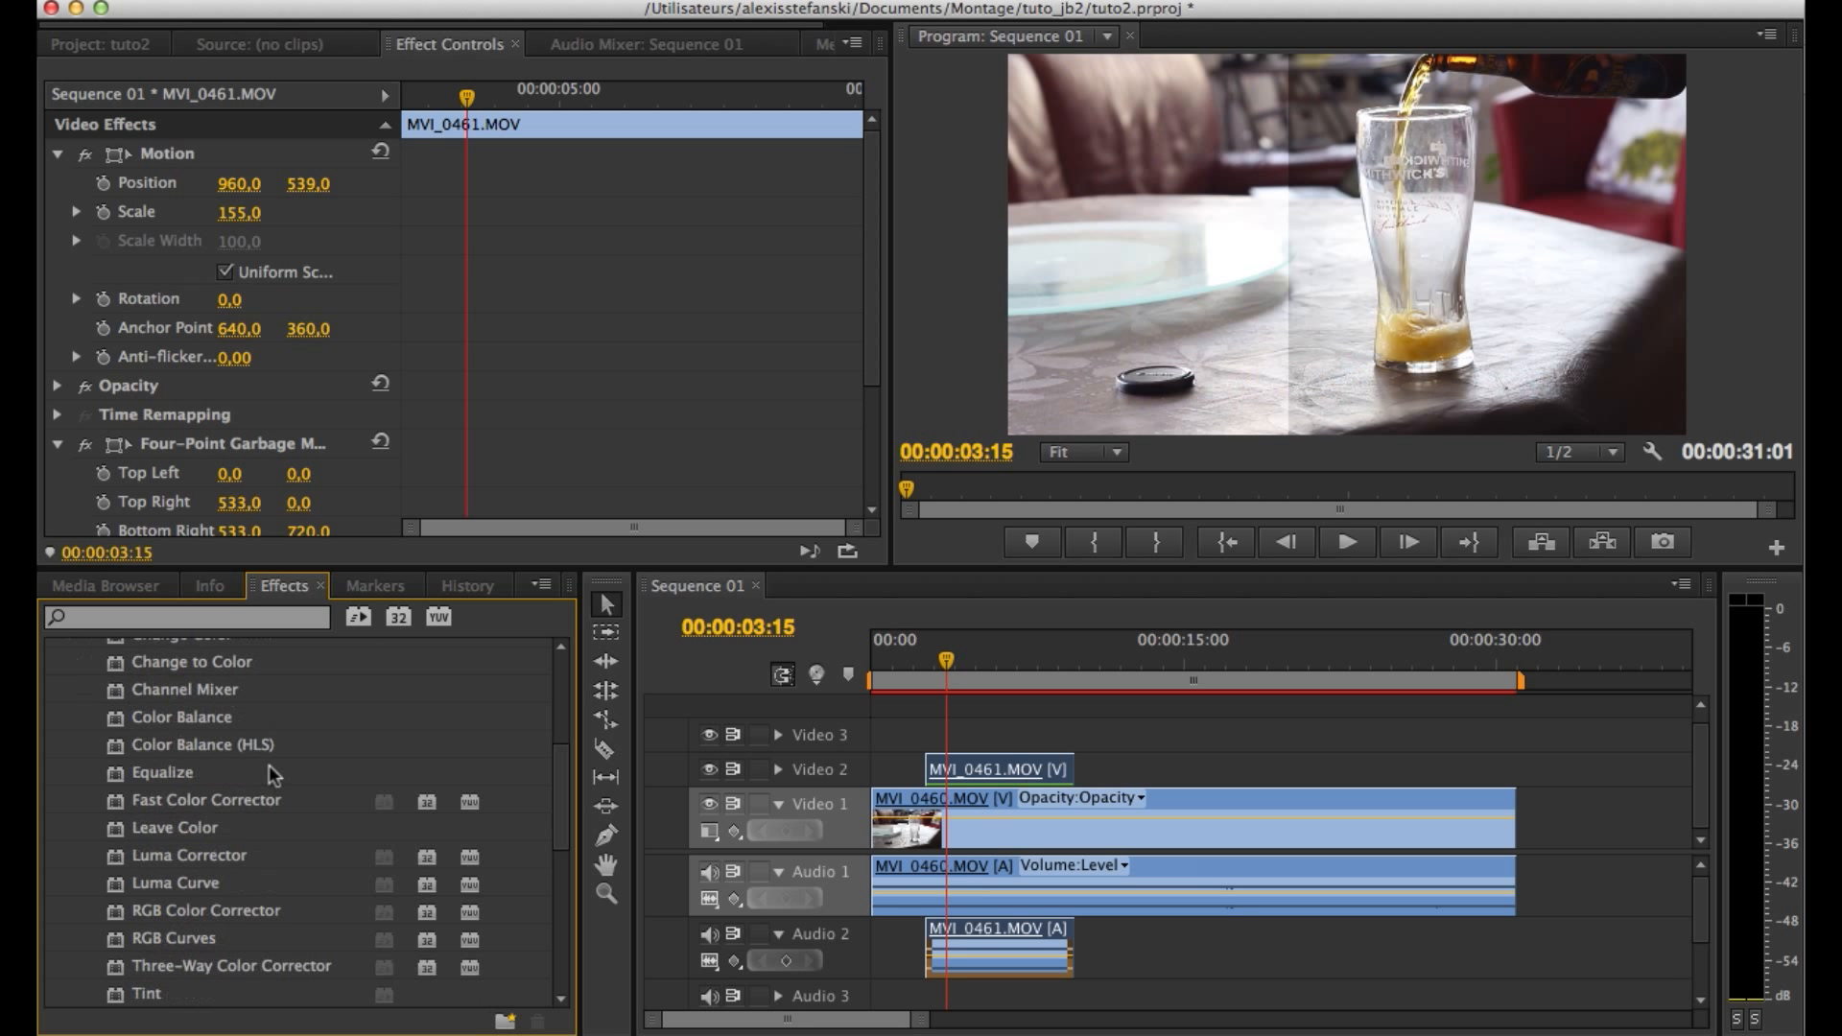
scroll(268, 764, "up", 4)
left_click_drag(169, 741, 986, 780)
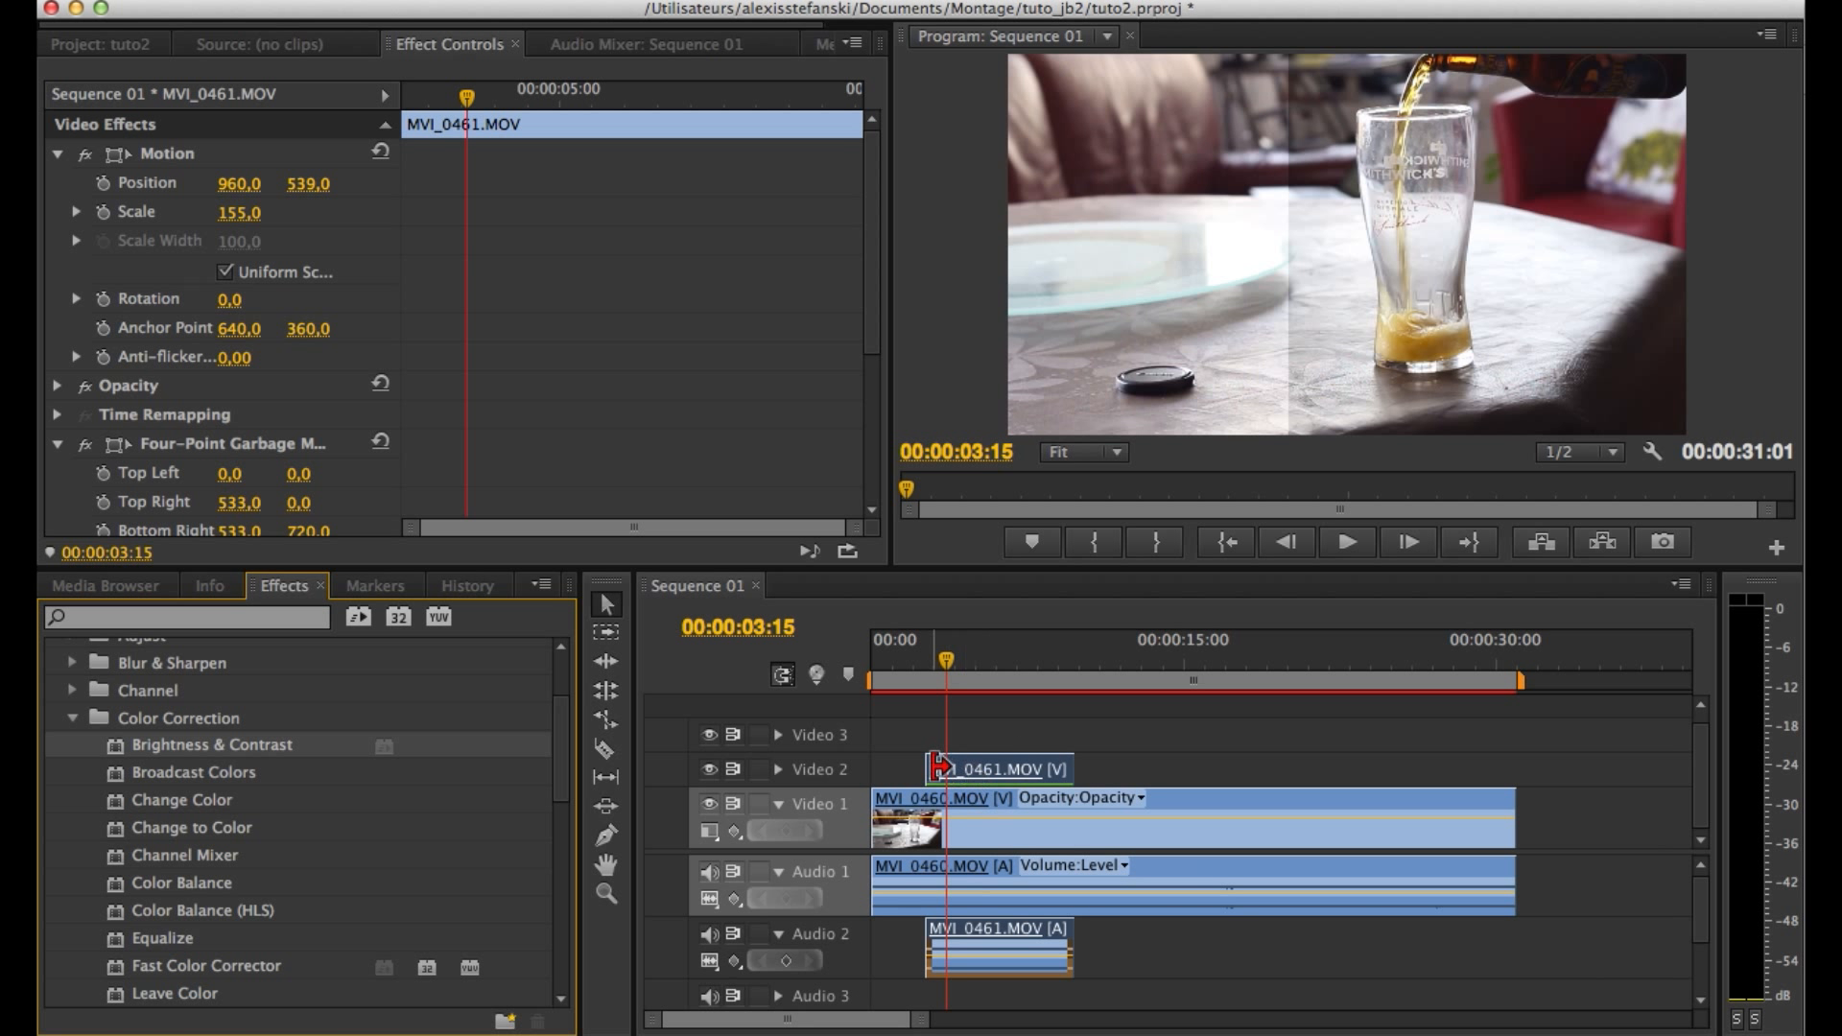
Start keyframing Brightness and Contrast of MVI_0461.MOV at 00:00:05:04, and lower Brightness at 00:00:03:10.
left_click_drag(947, 662, 982, 667)
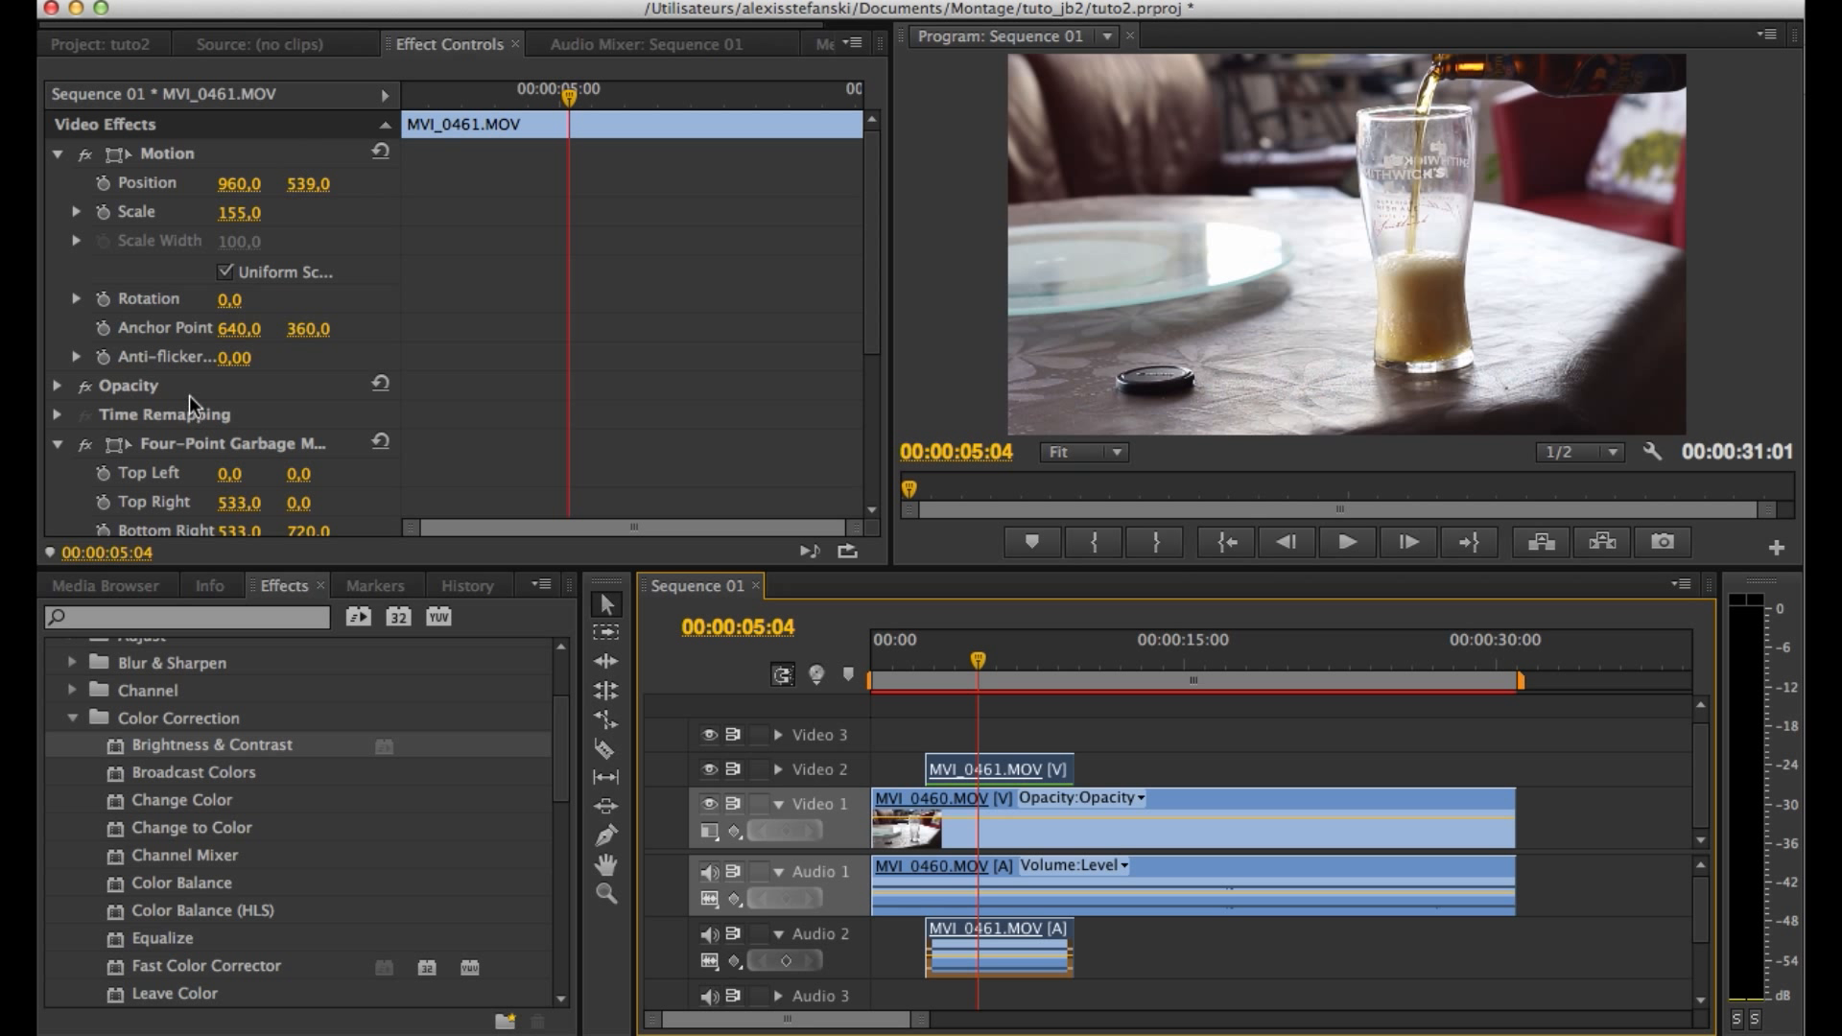
scroll(161, 360, "down", 5)
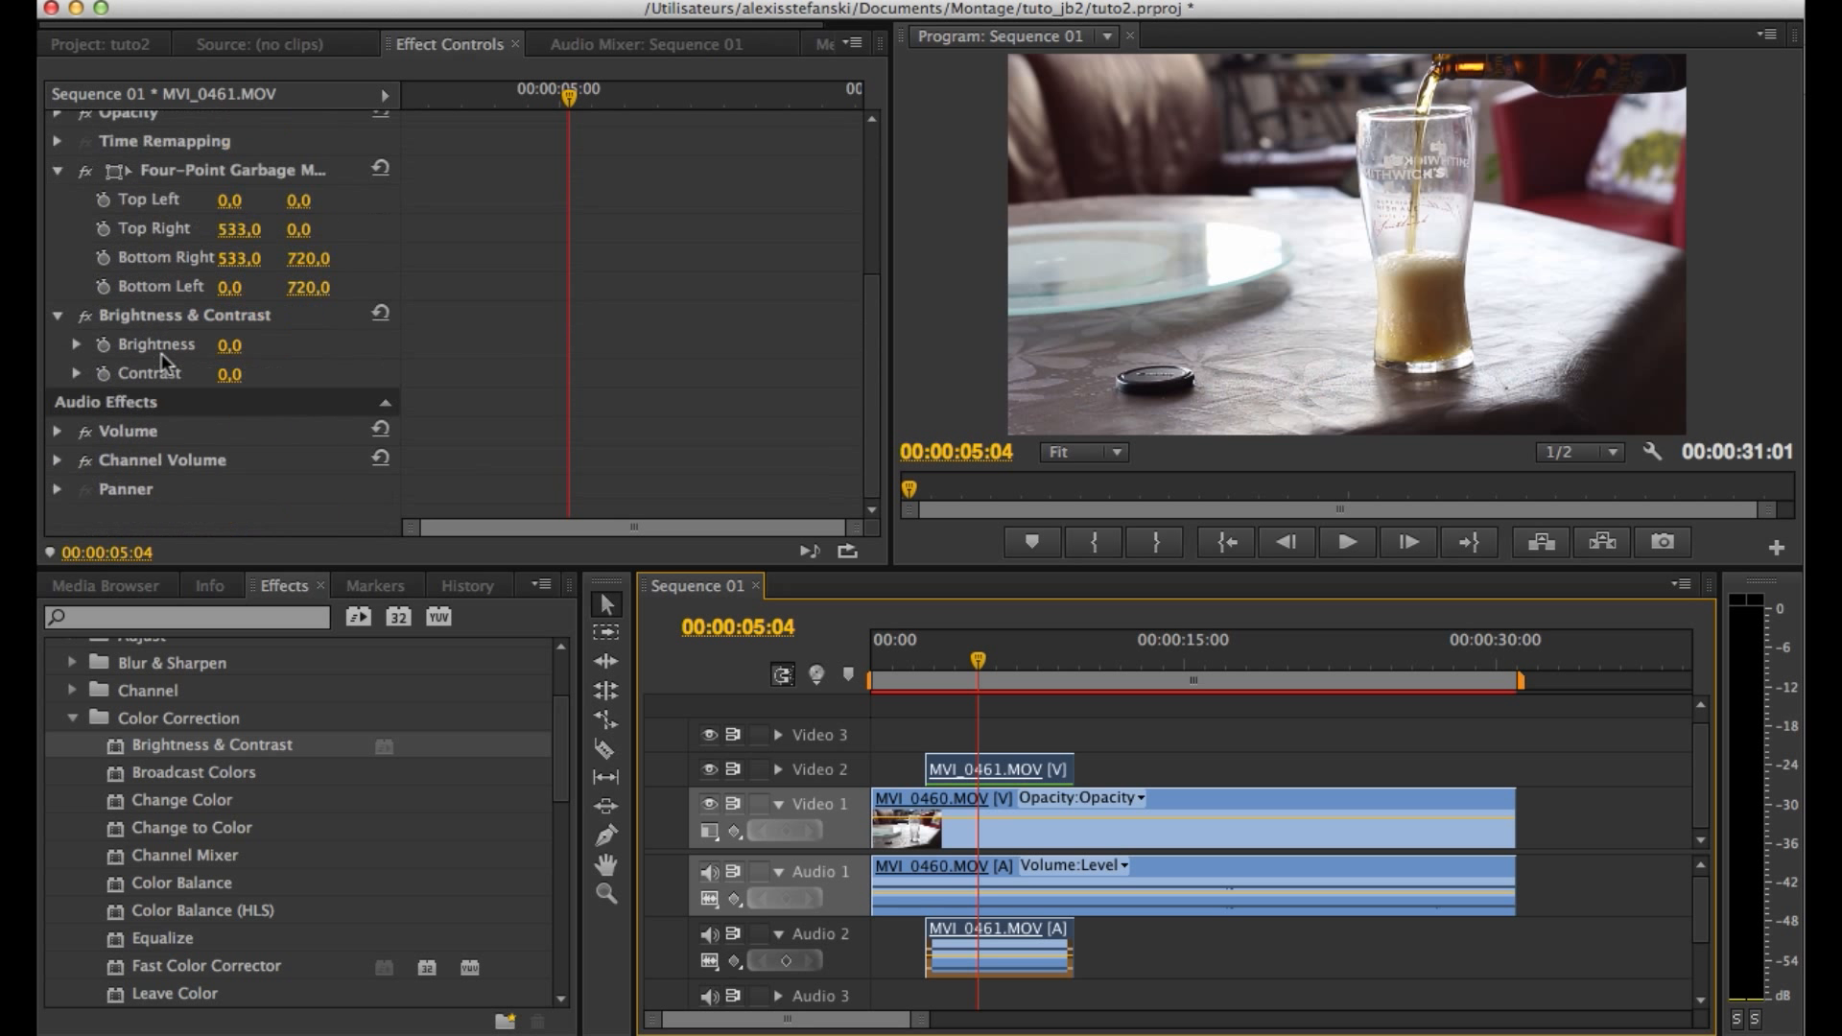
left_click(101, 343)
left_click(103, 375)
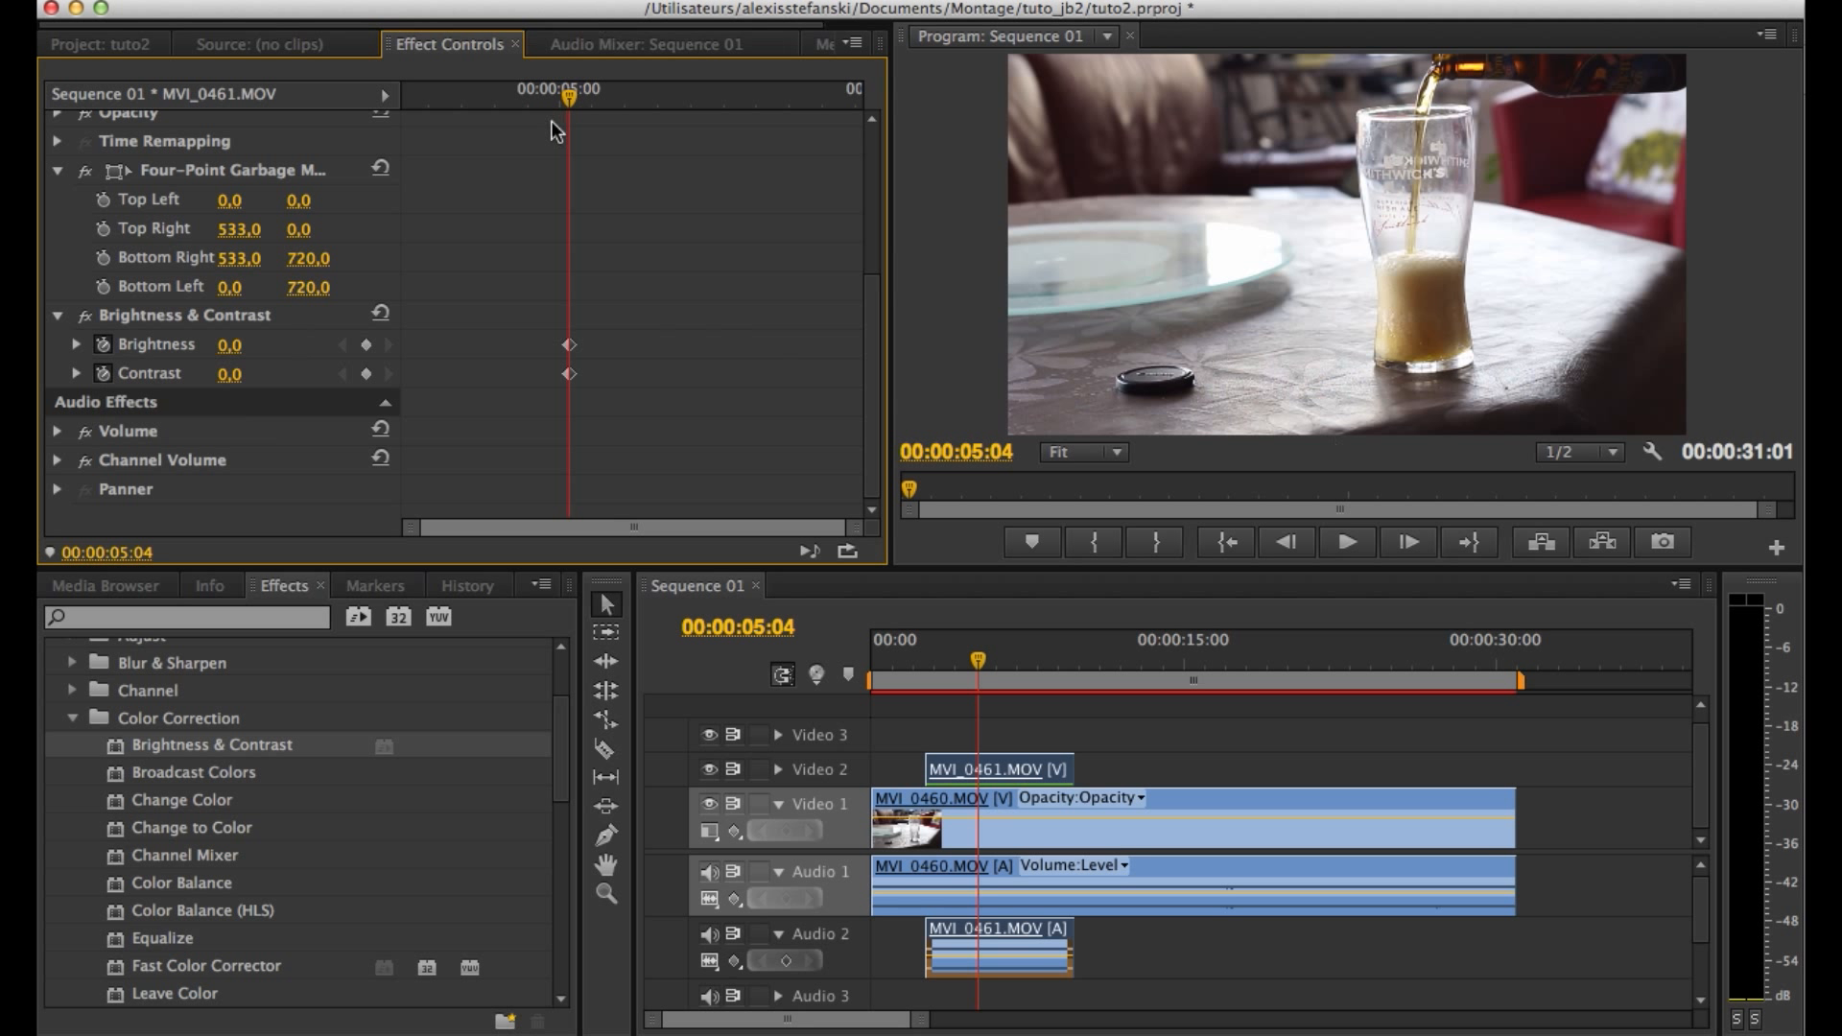
left_click_drag(569, 97, 455, 103)
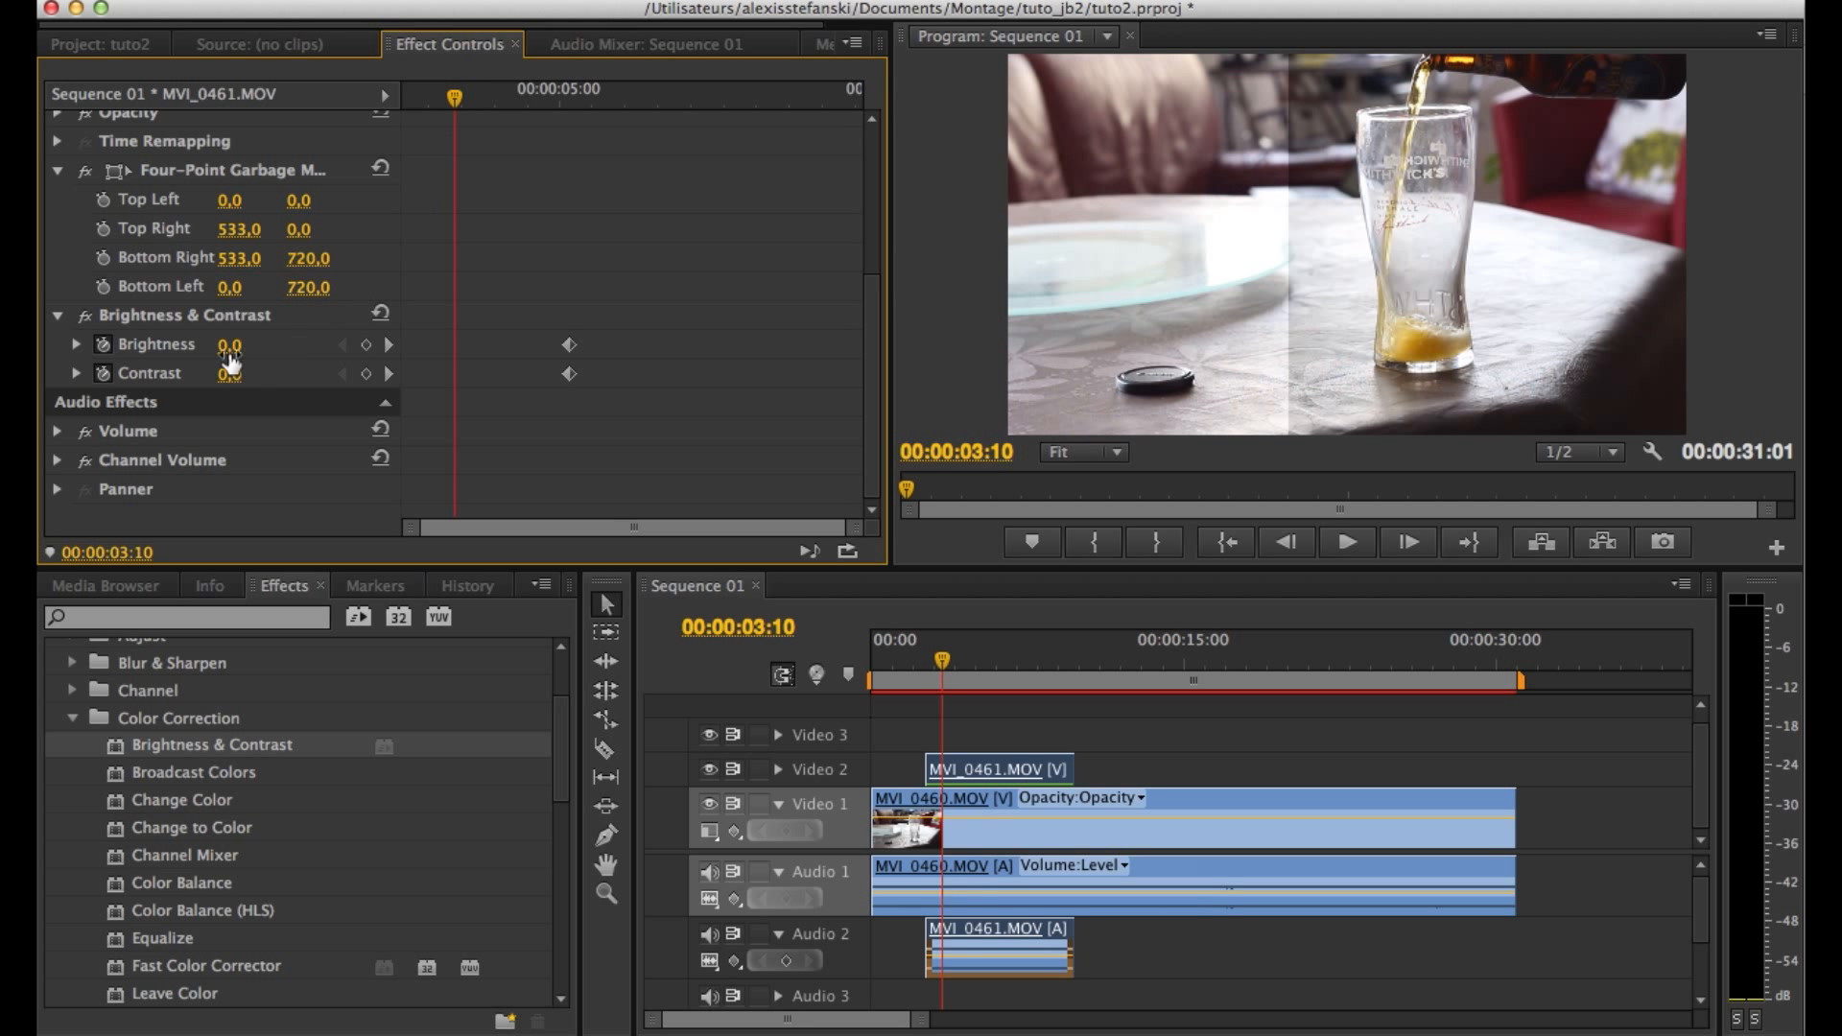
left_click_drag(229, 345, 192, 345)
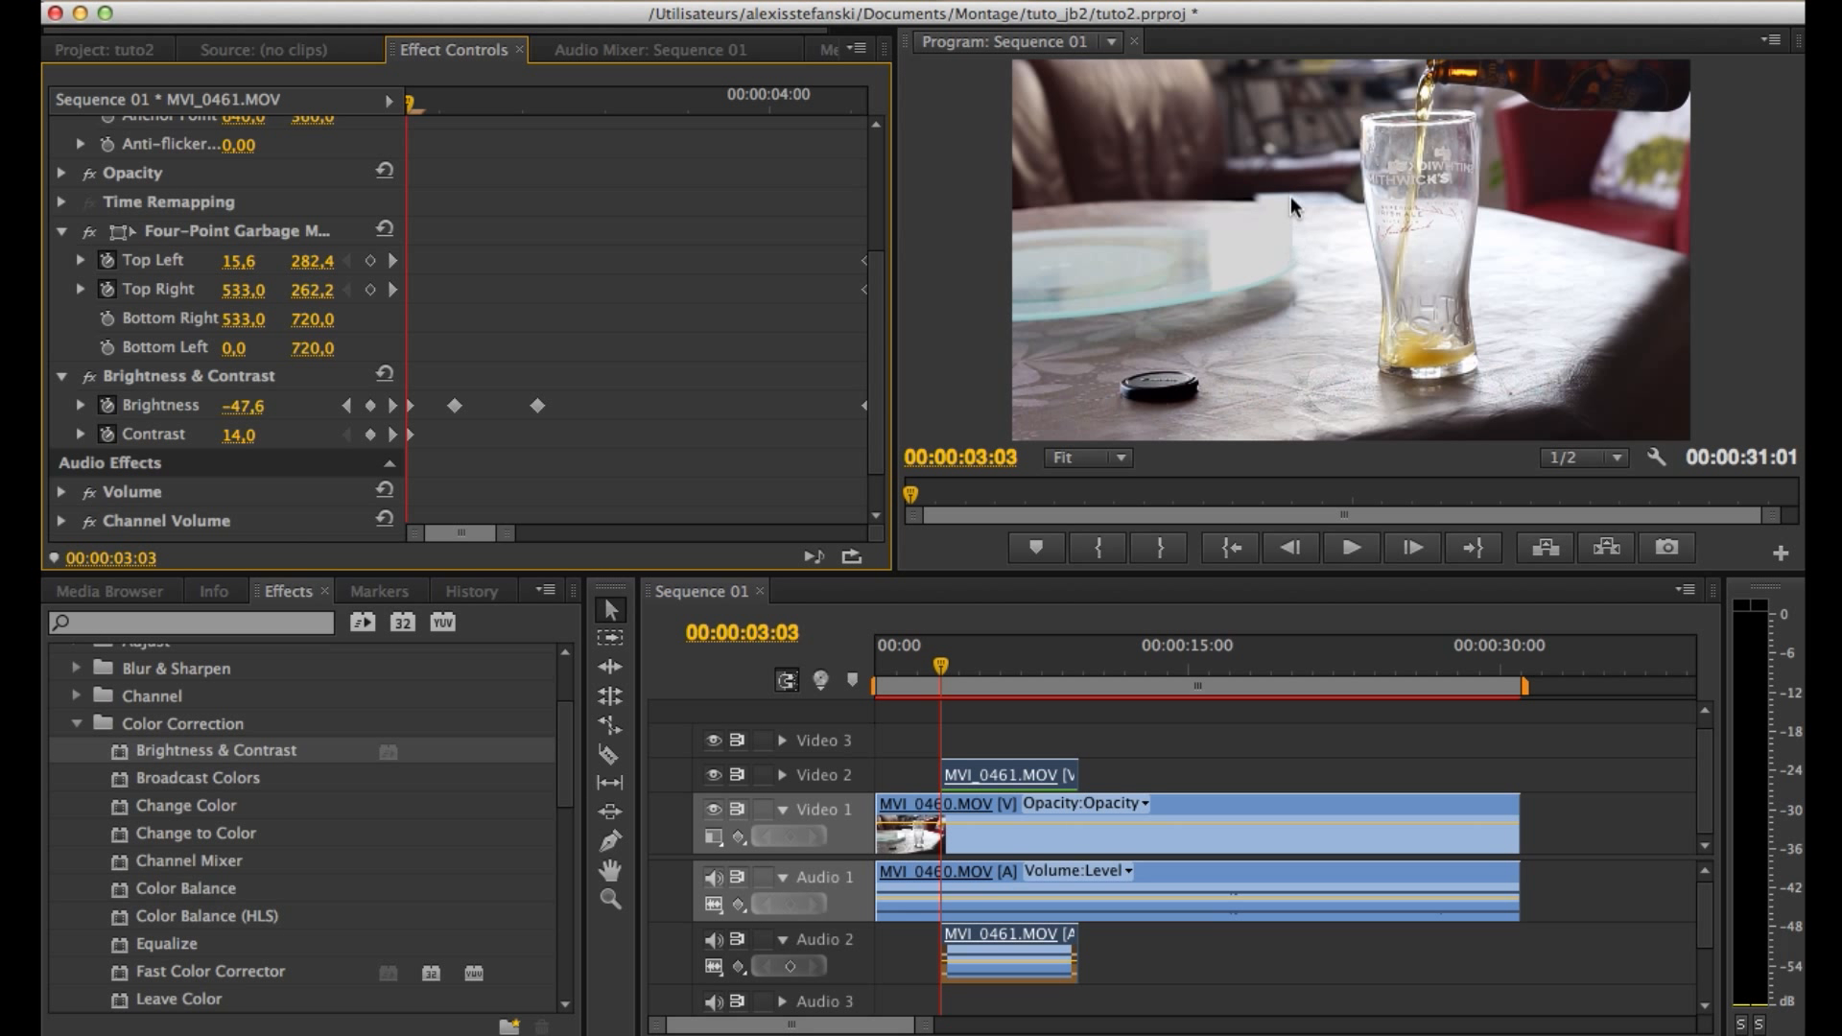
Deselect the clips and play back the sequence to review the matte and brightness adjustments on MVI_0461.MOV.
left_click(964, 725)
key("space")
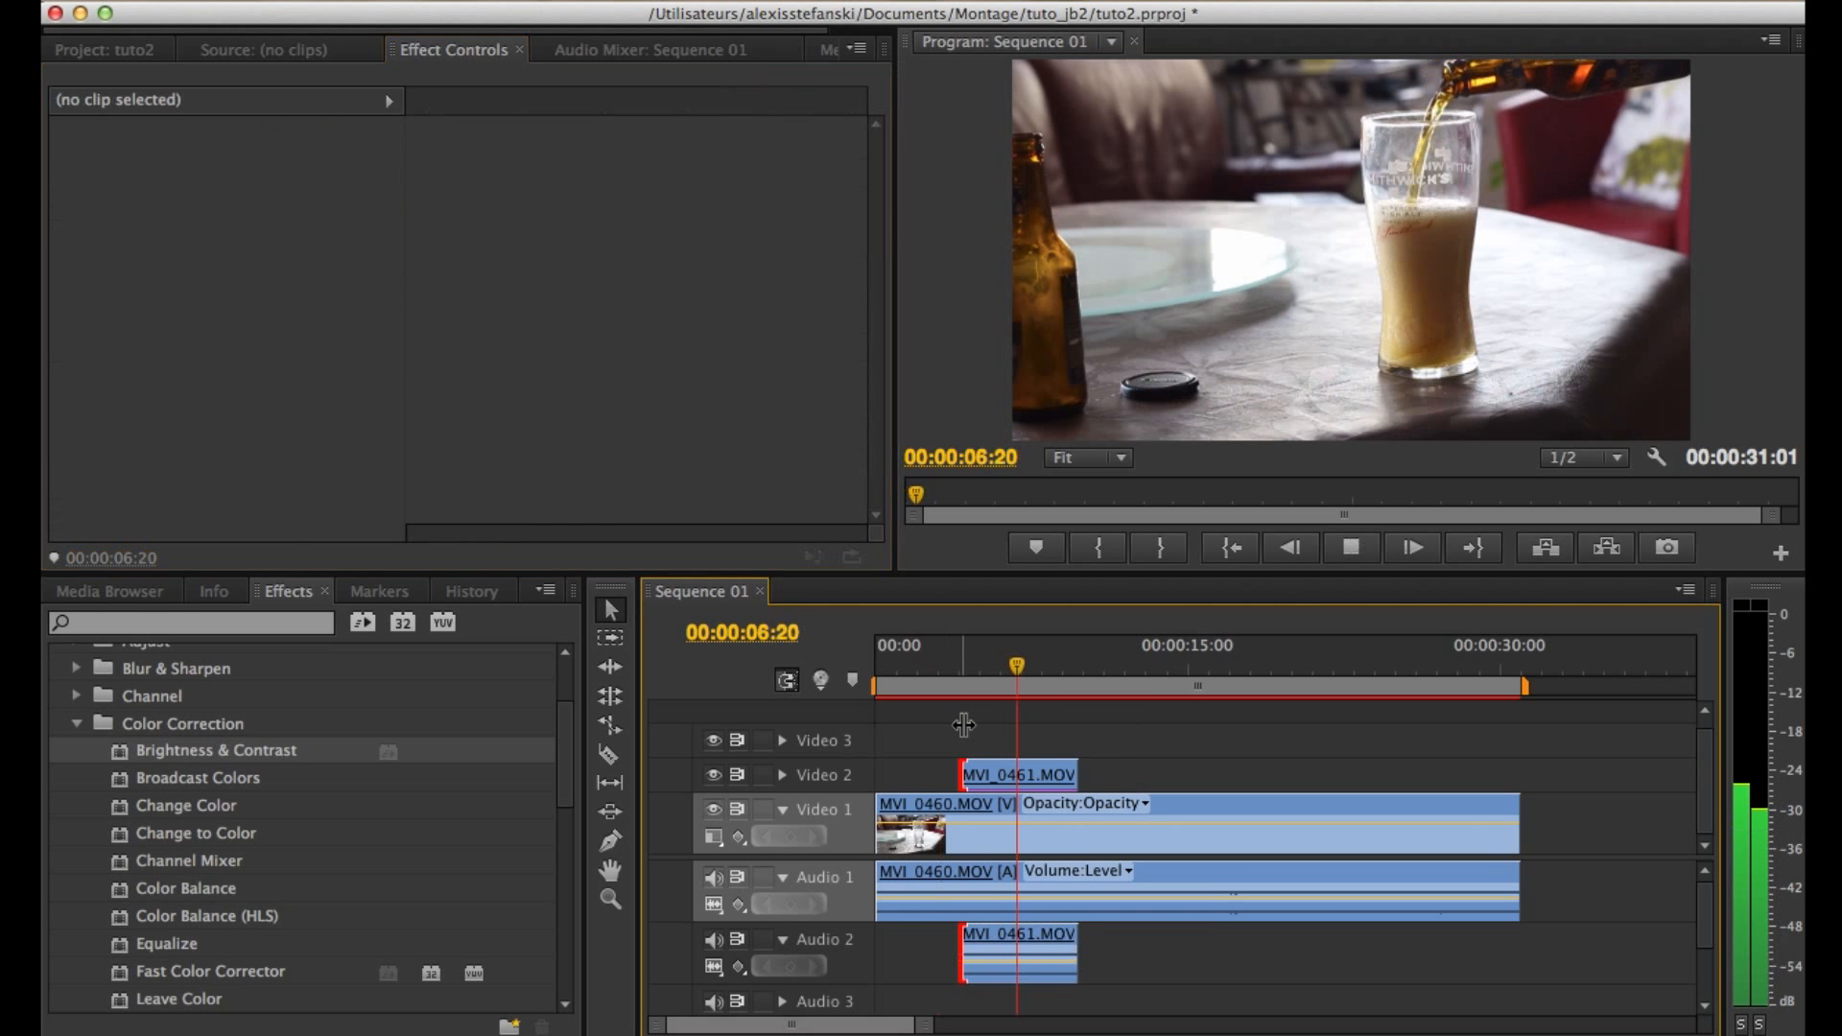
key("space")
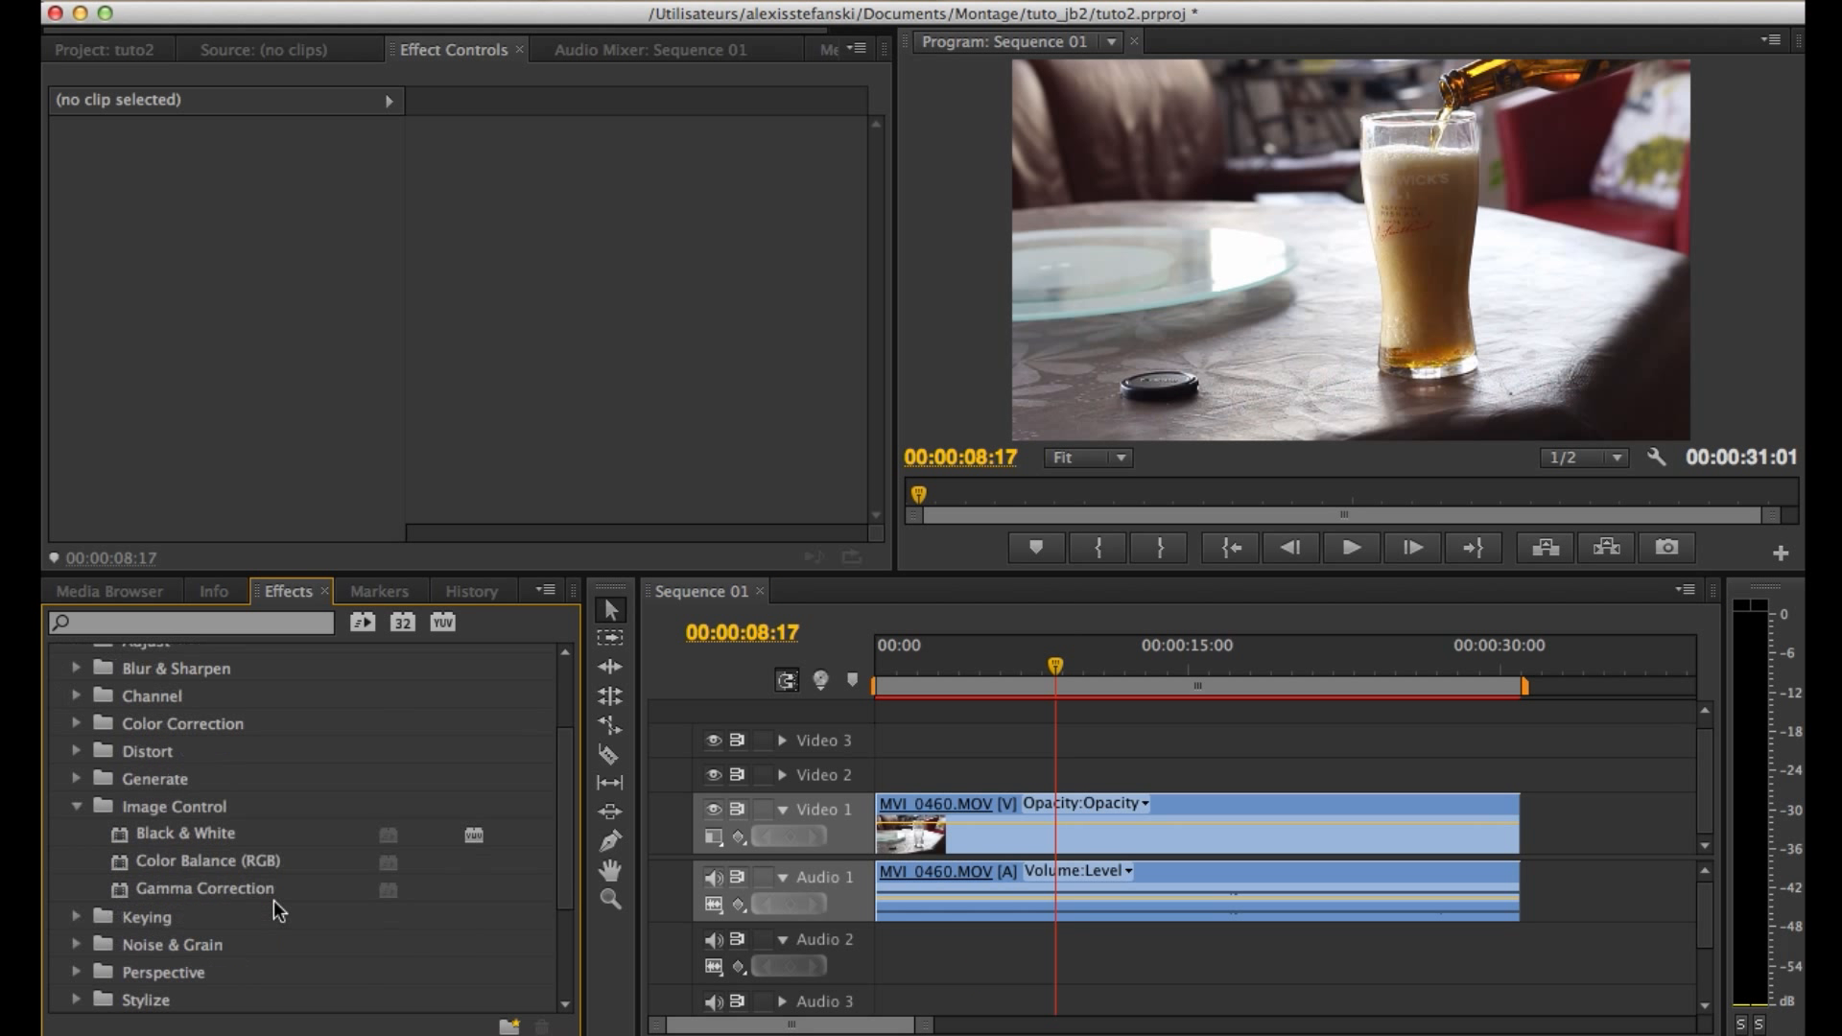
Apply Fast Color Corrector from the Color Correction folder to MVI_0460.MOV on Video 1 and set its Output to Luma.
left_click(964, 829)
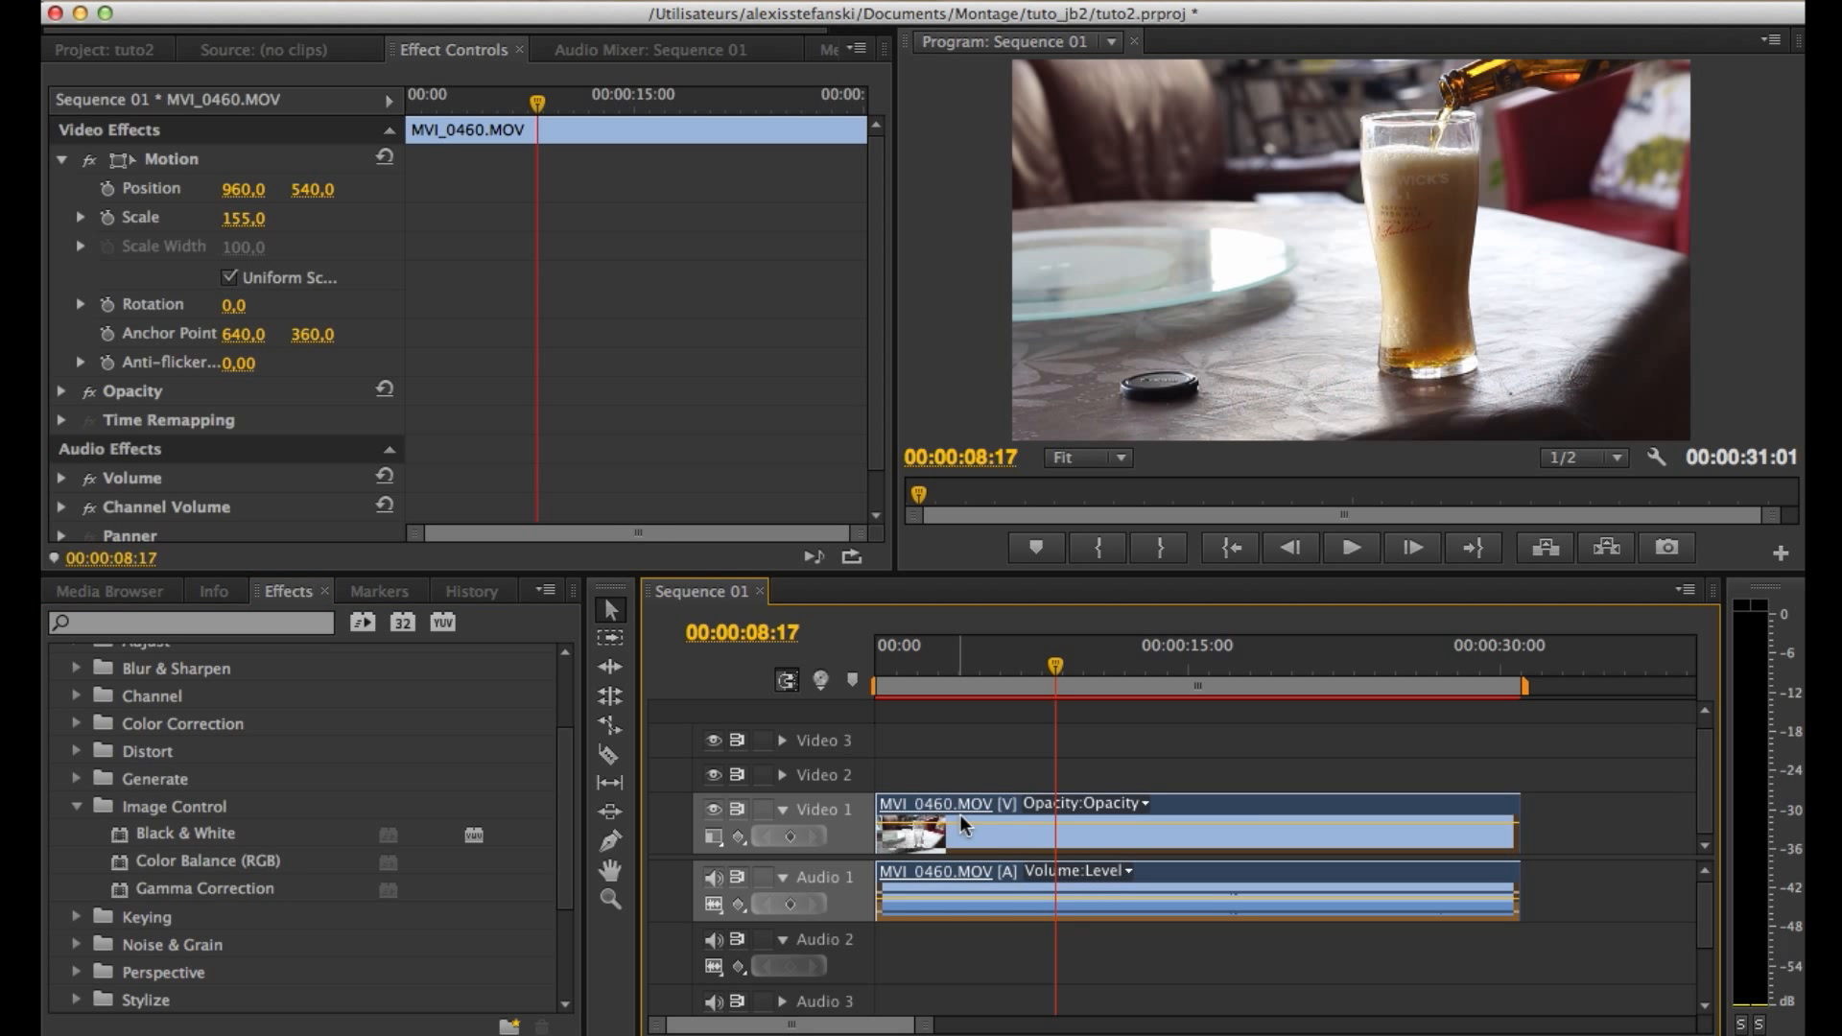
left_click(77, 725)
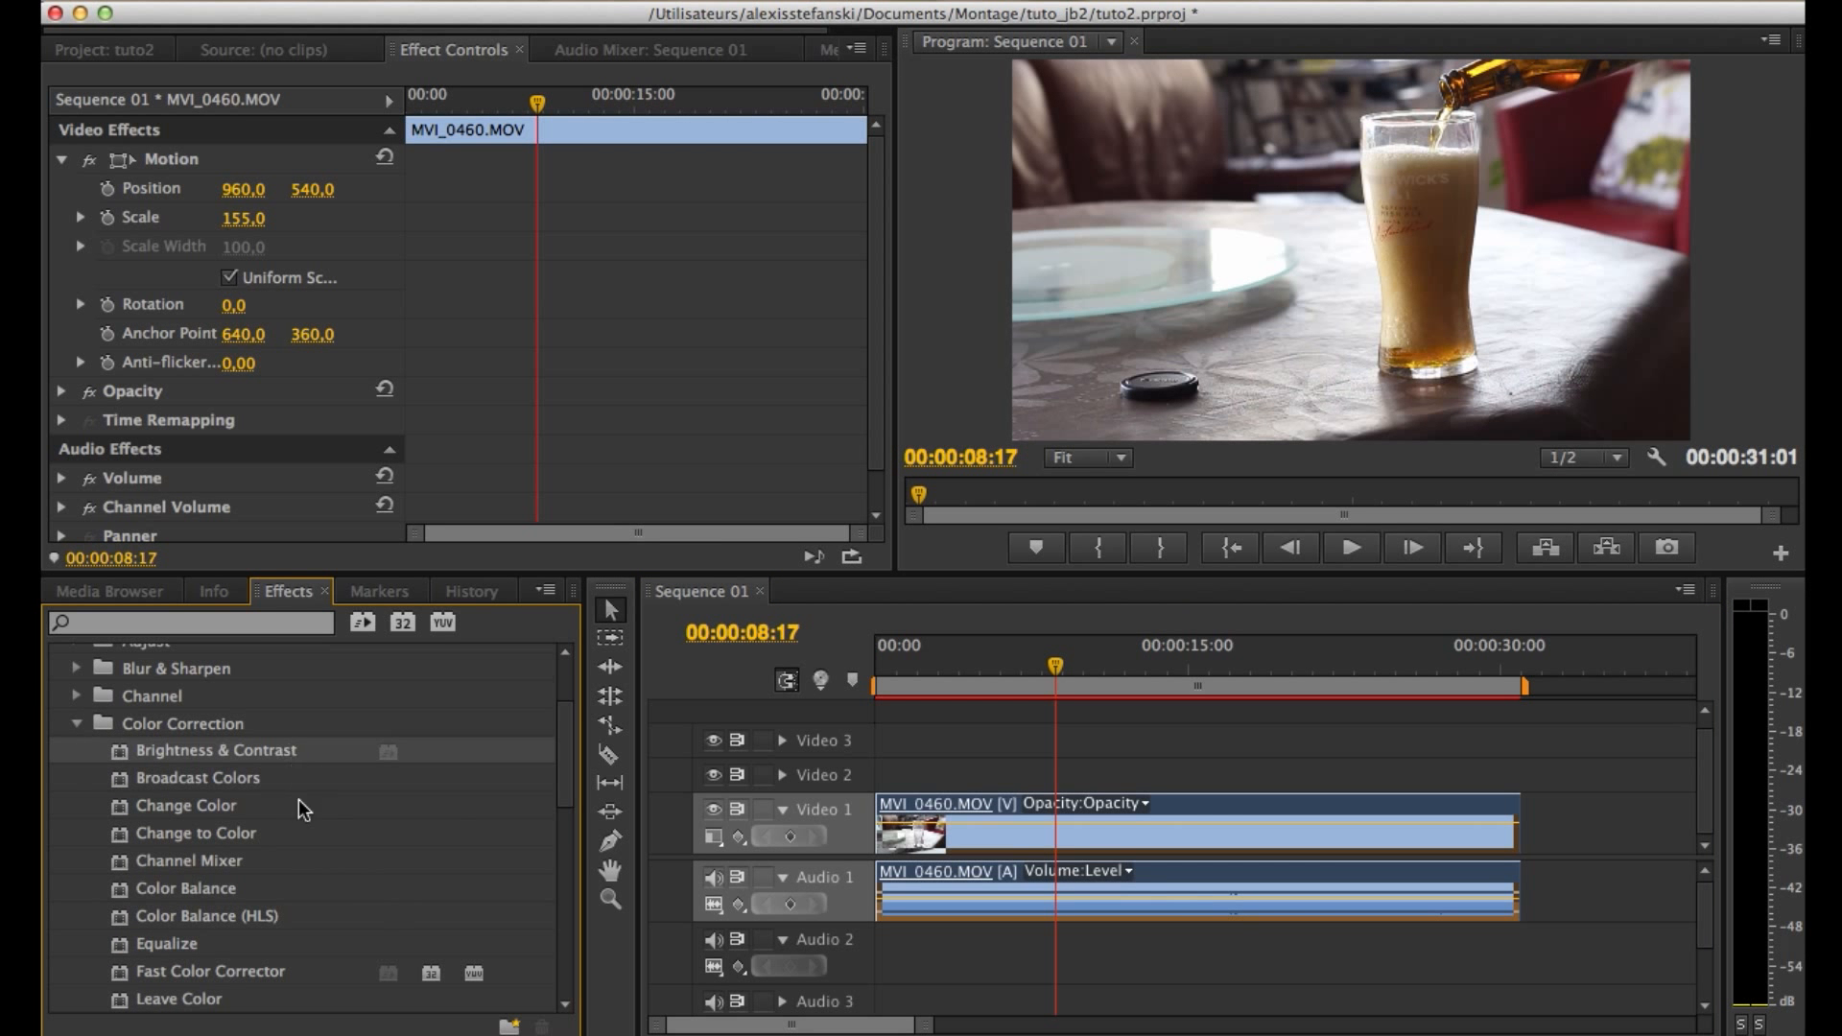
scroll(302, 821, "down", 5)
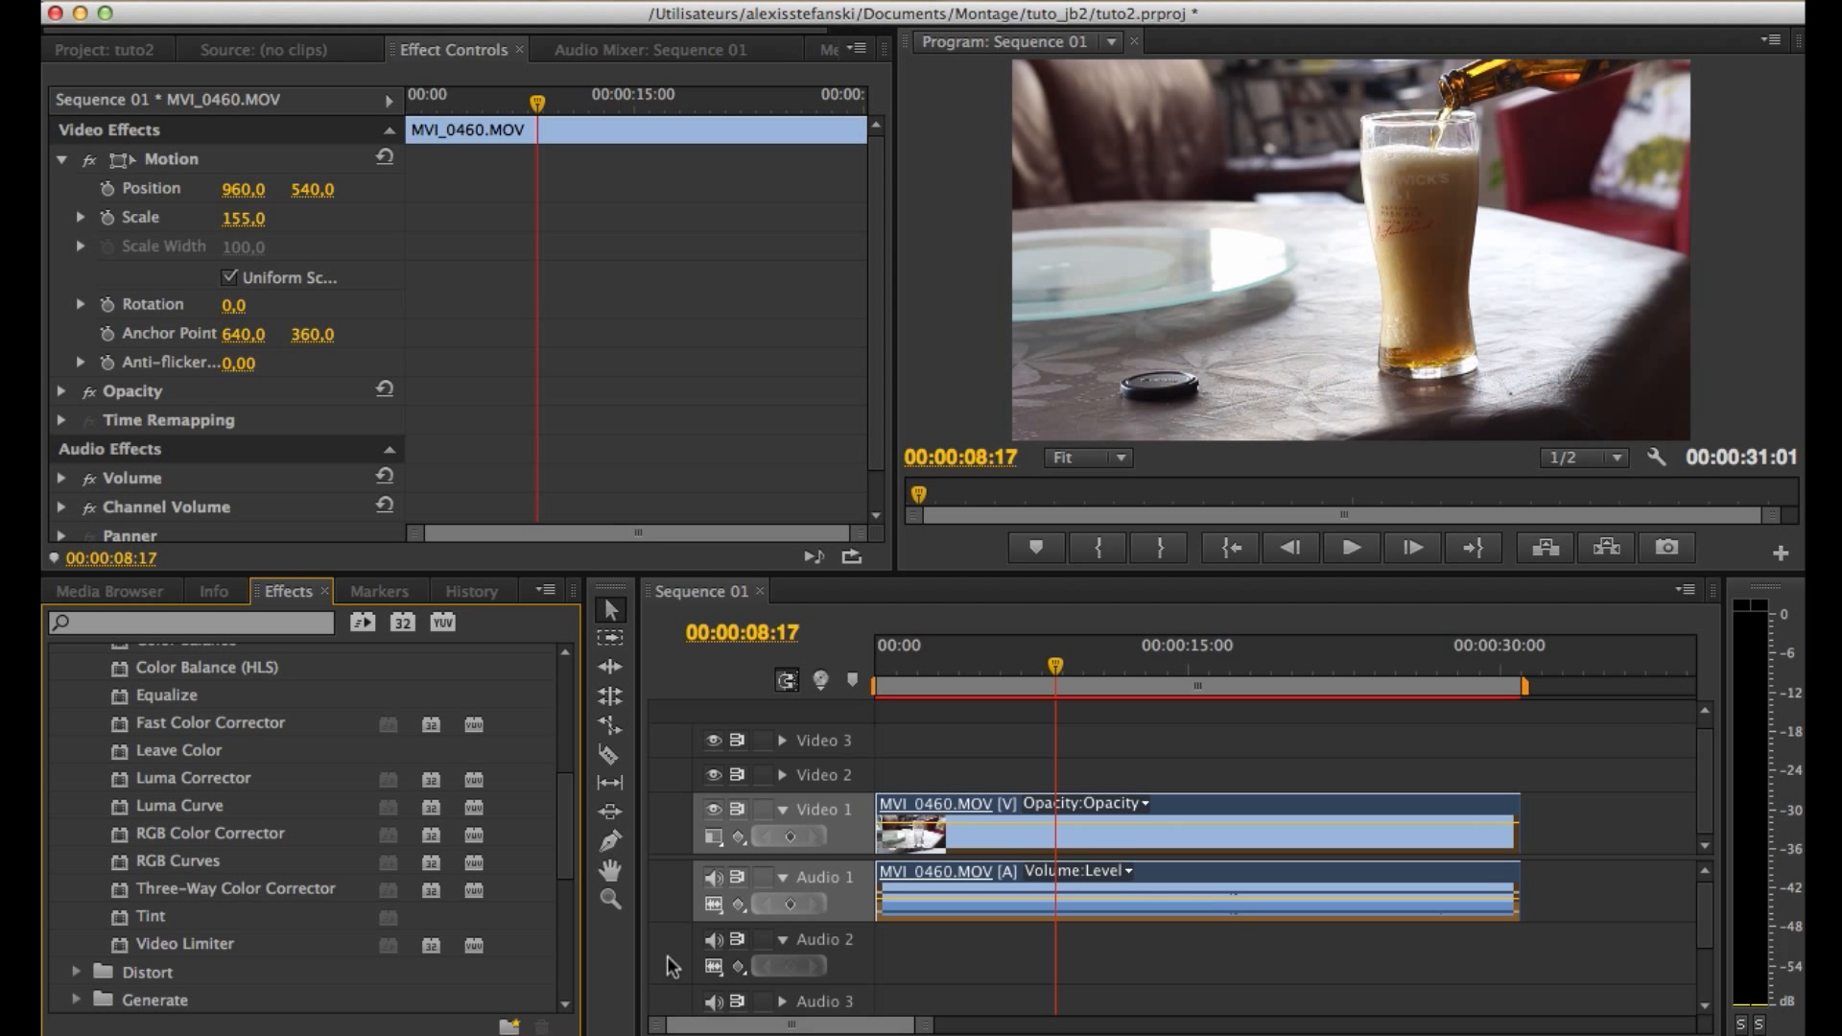
scroll(259, 816, "up", 1)
left_click_drag(187, 816, 1097, 829)
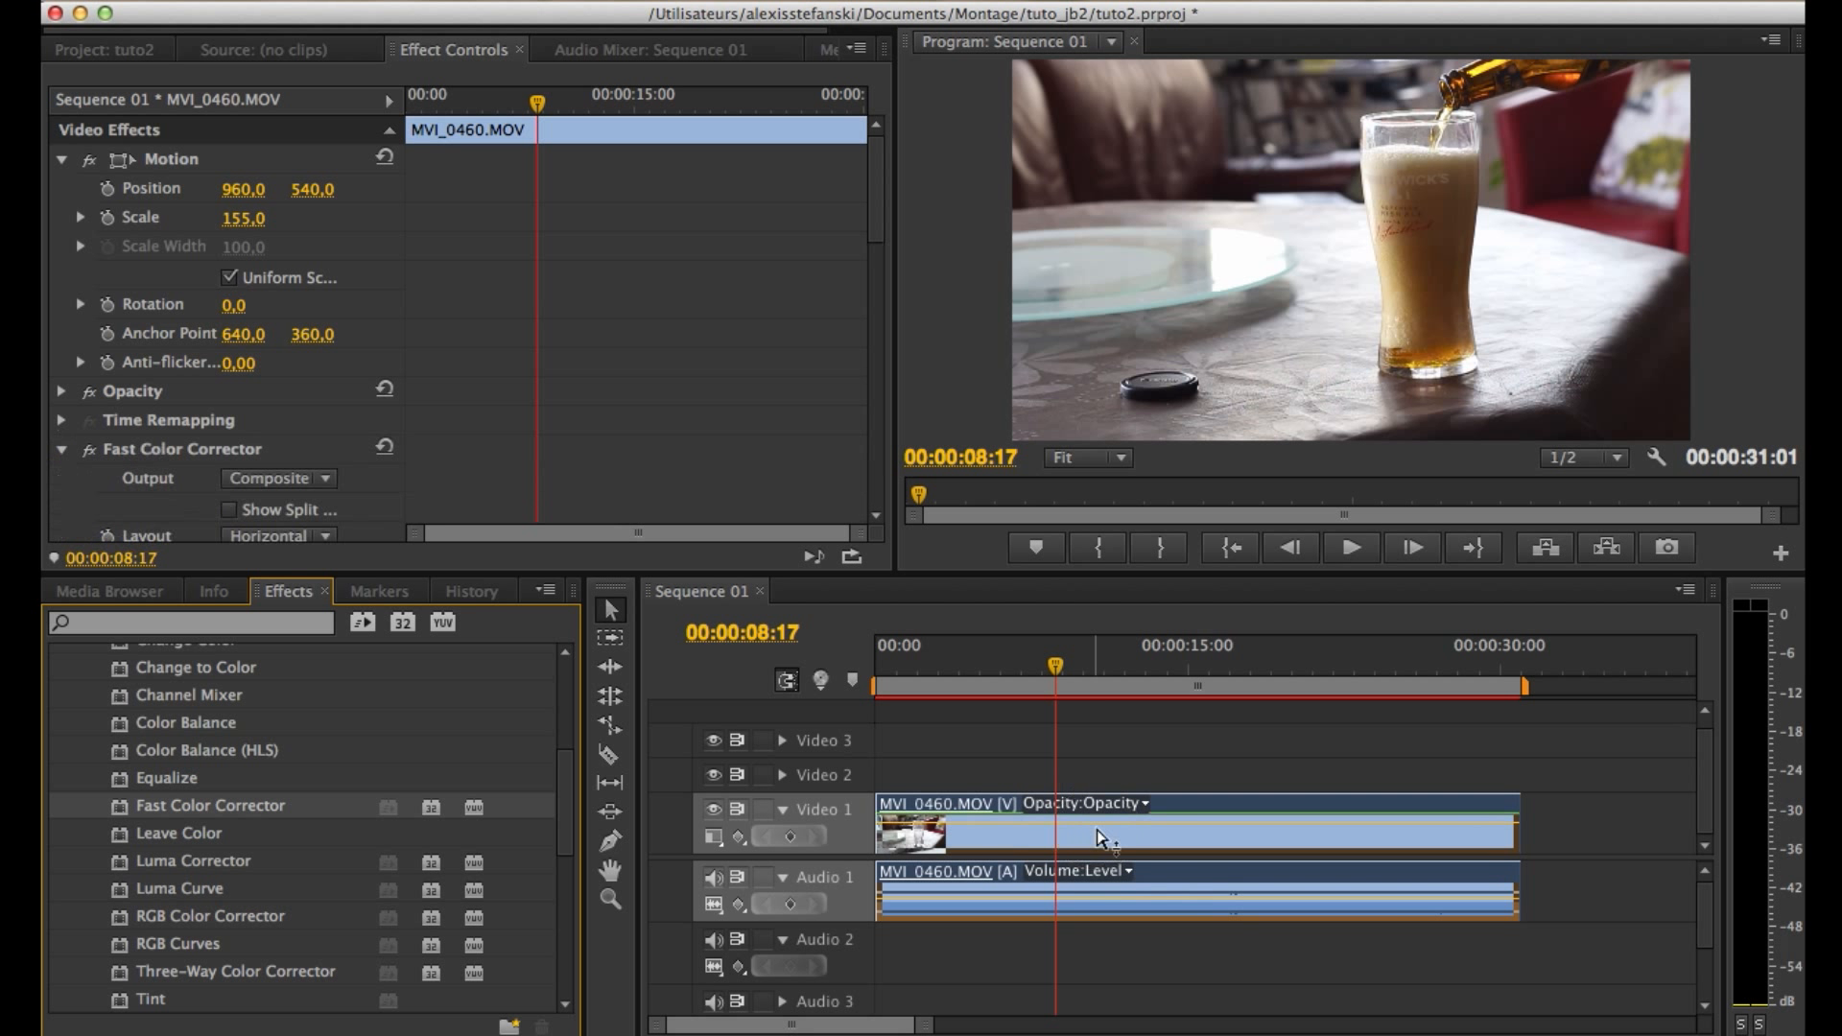
scroll(287, 422, "down", 3)
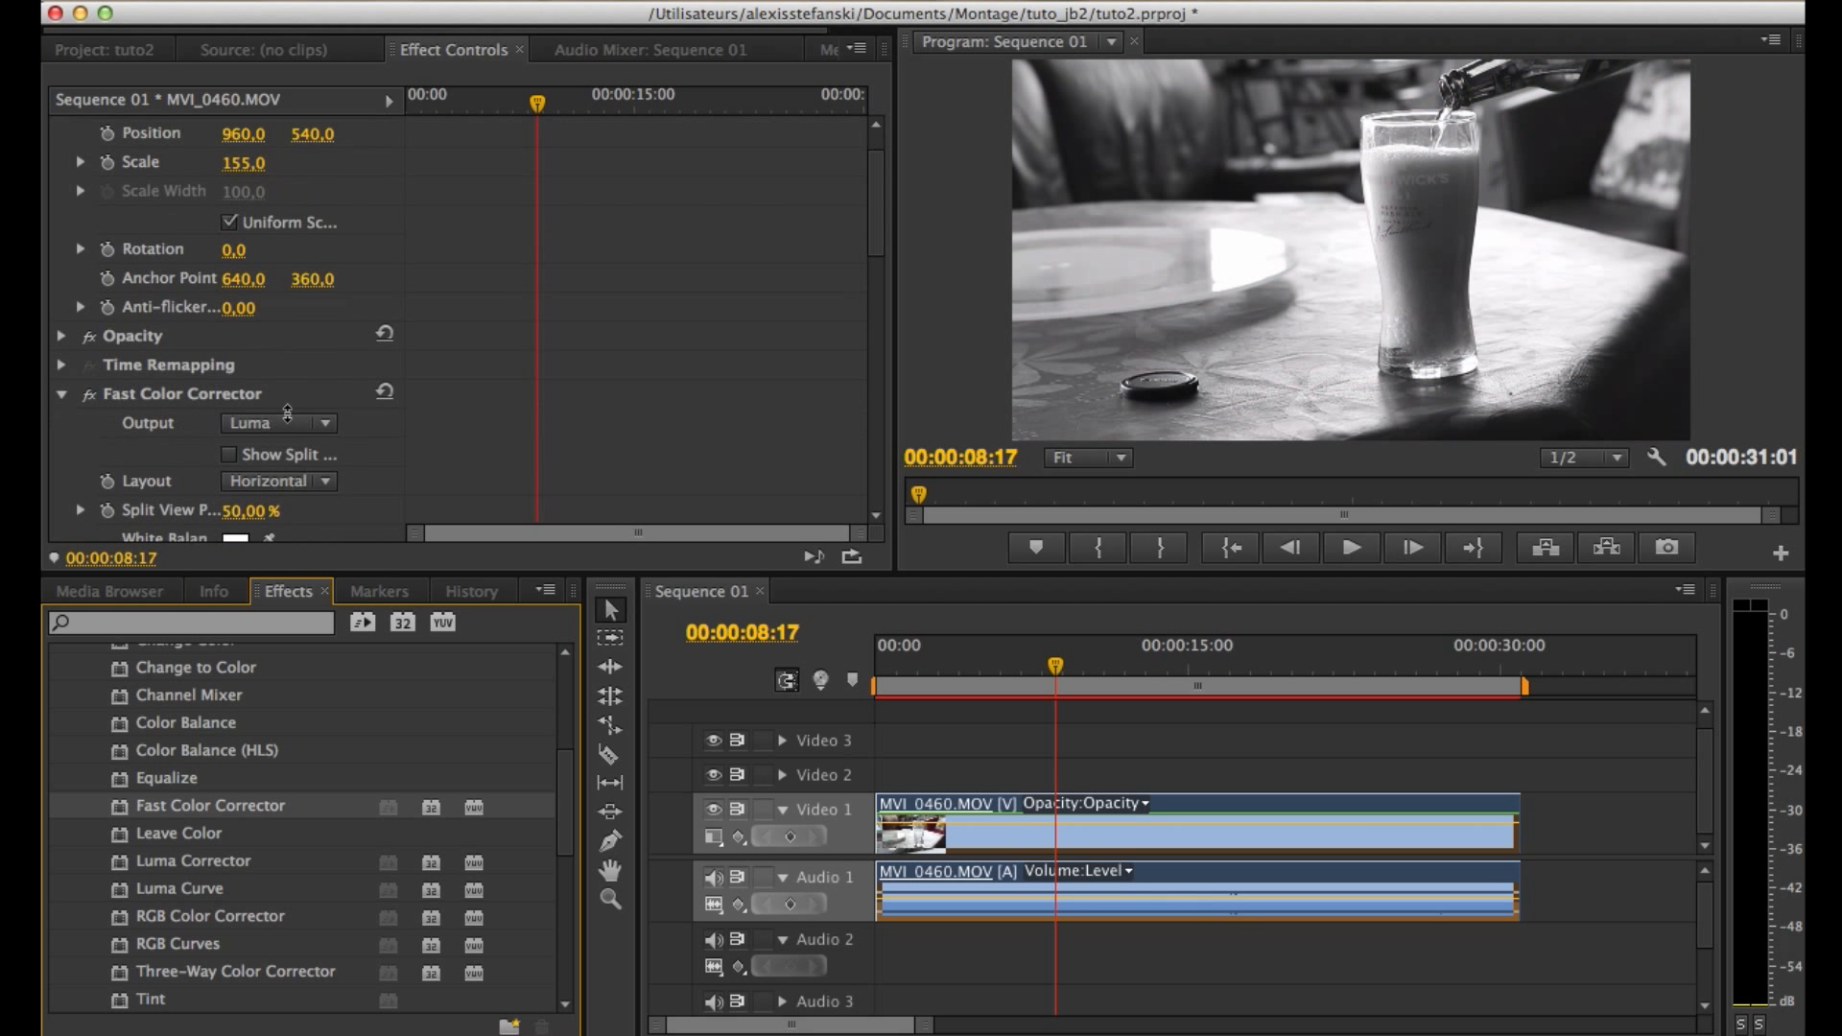
Set the Output of Fast Color Corrector on MVI_0460.MOV to Composite.
scroll(287, 413, "down", 5)
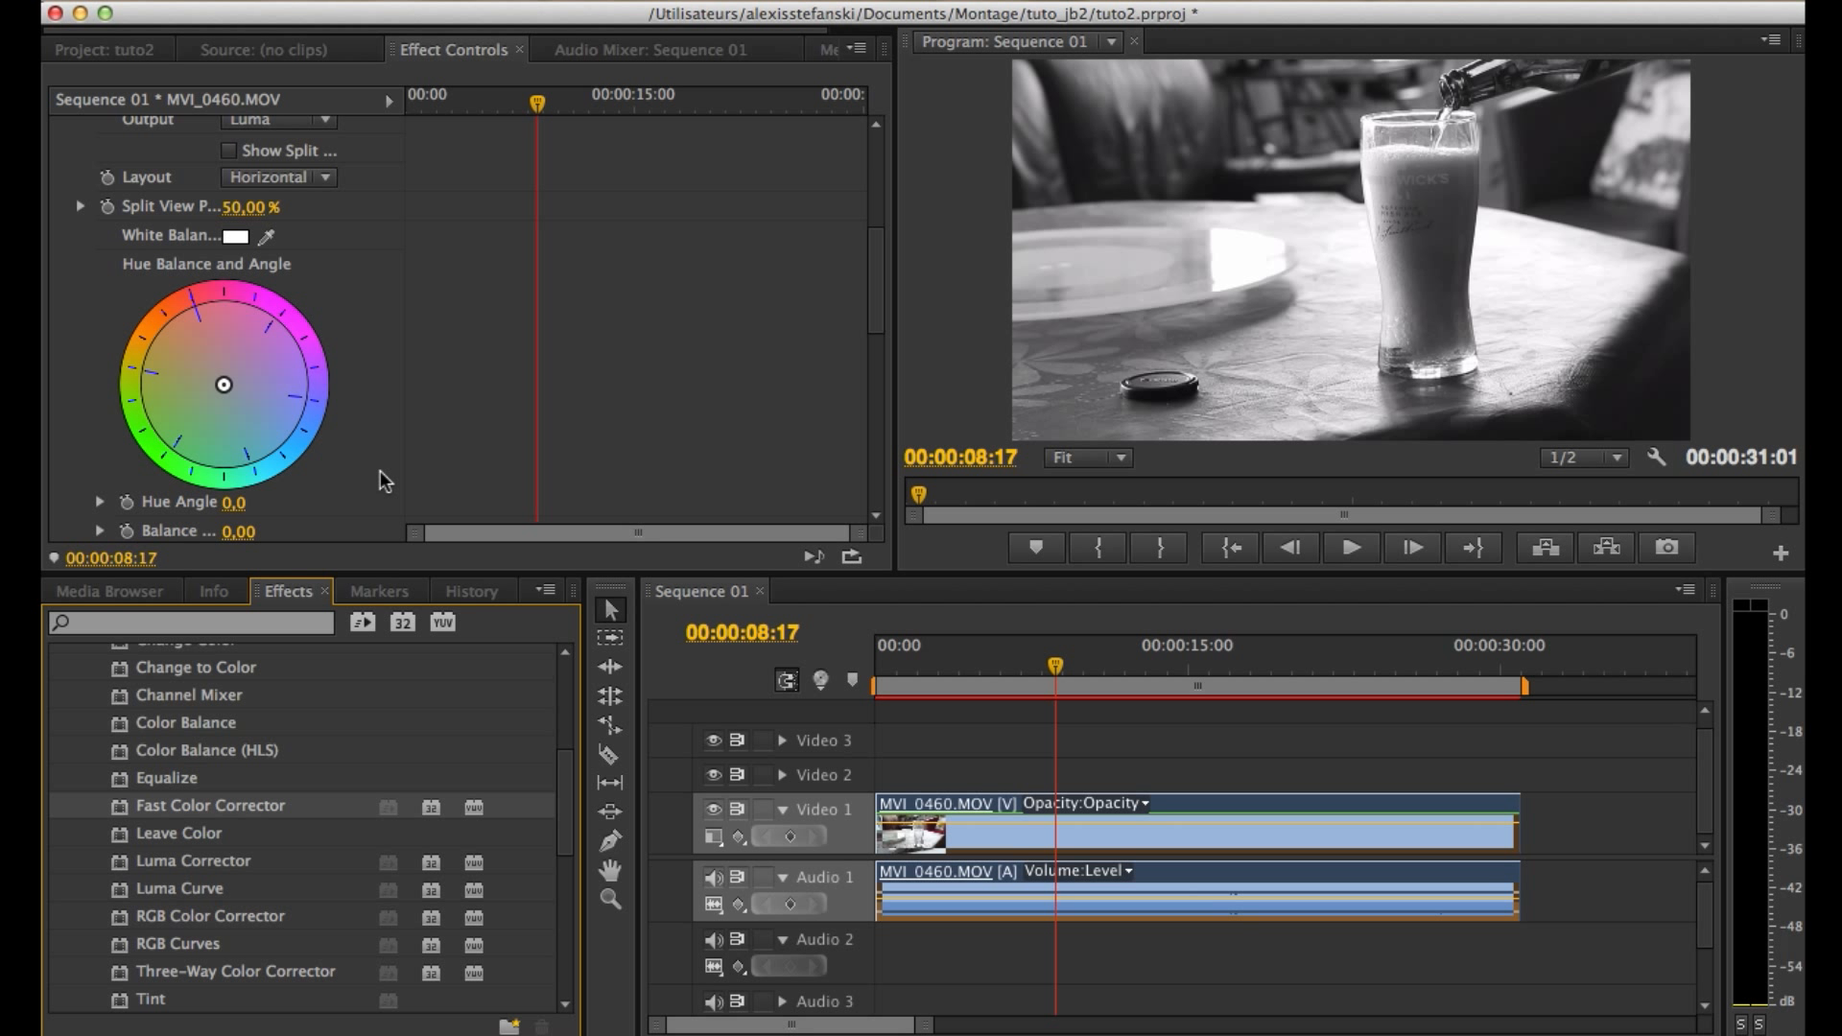
scroll(334, 470, "up", 1)
left_click(298, 175)
left_click(302, 192)
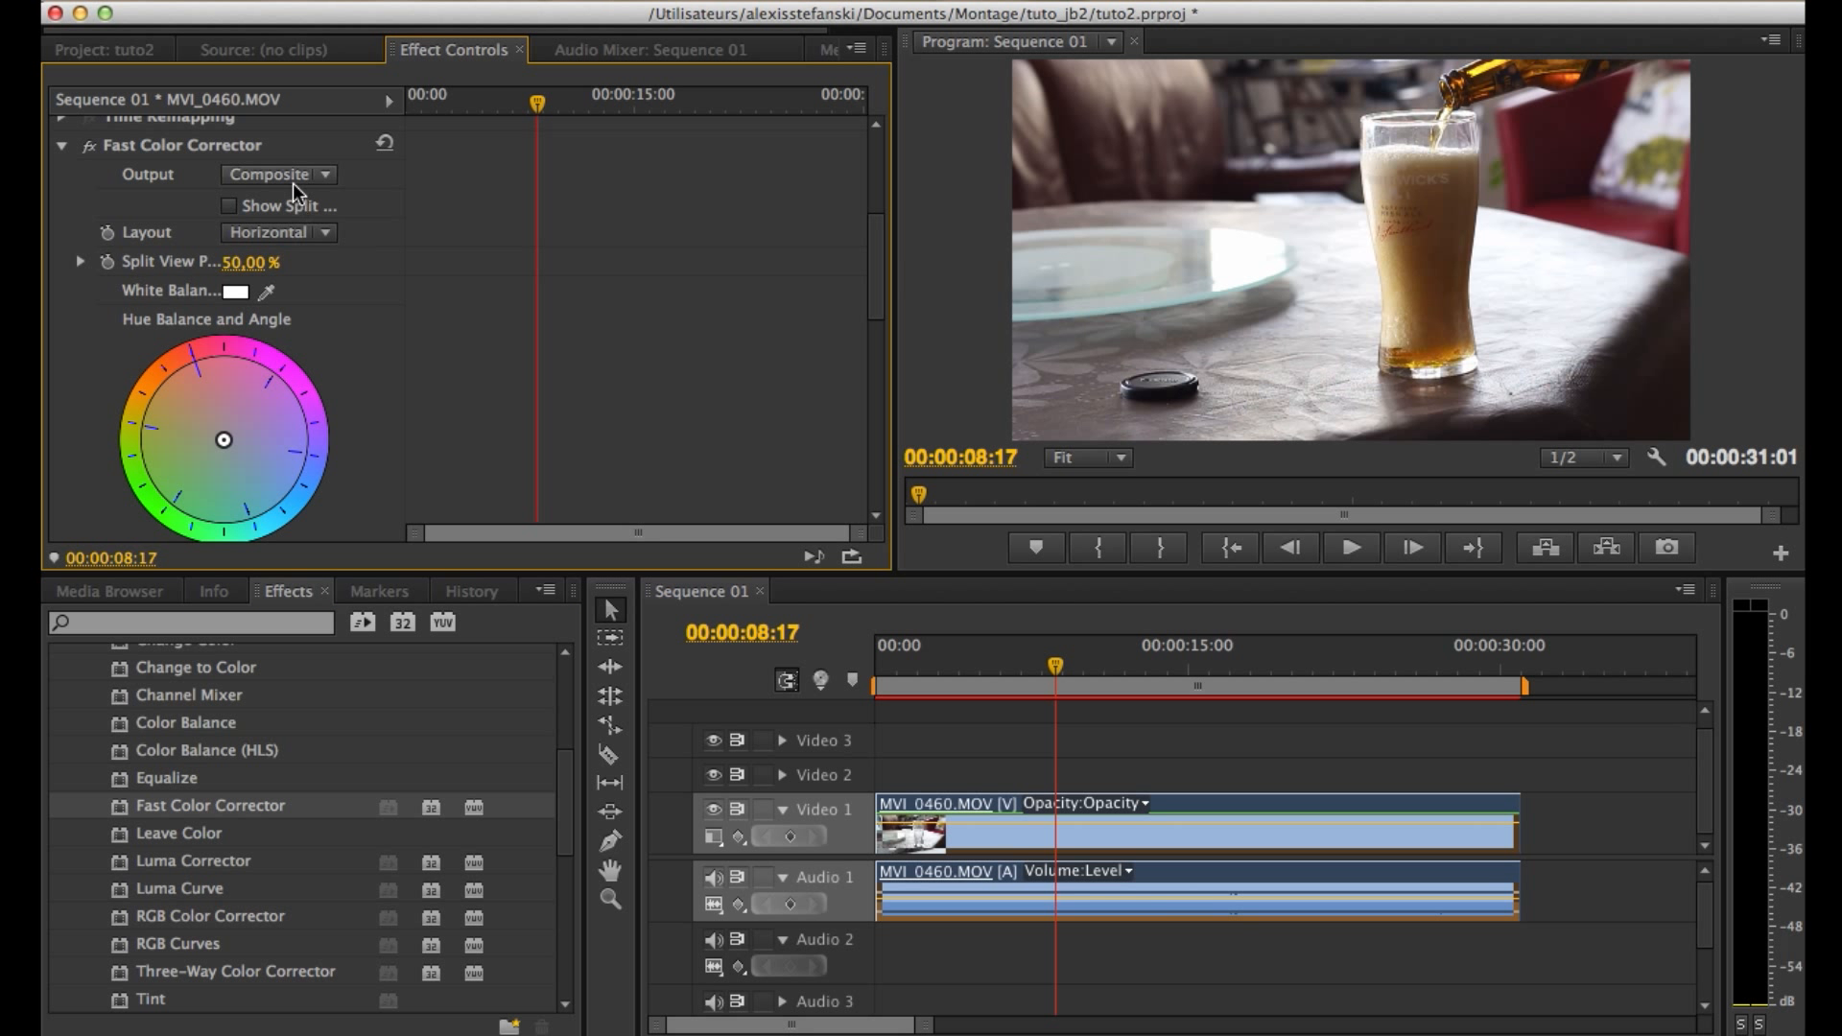
left_click(292, 180)
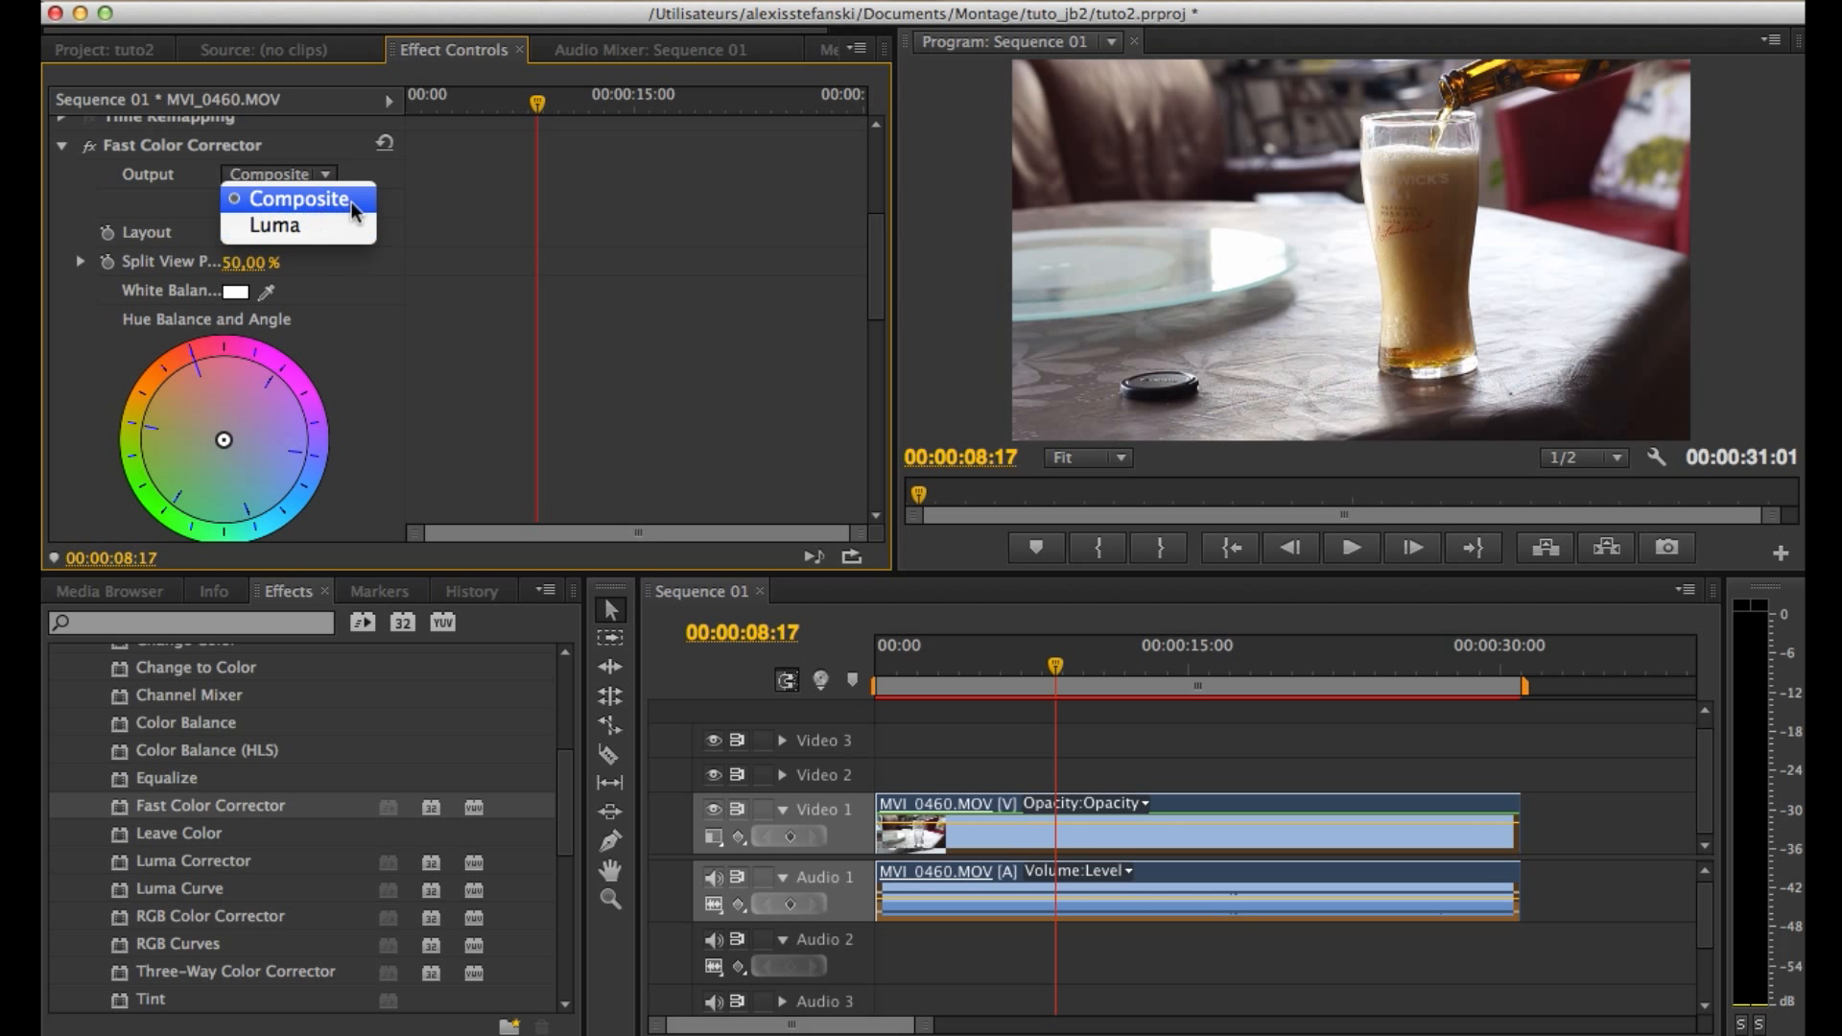
left_click(369, 384)
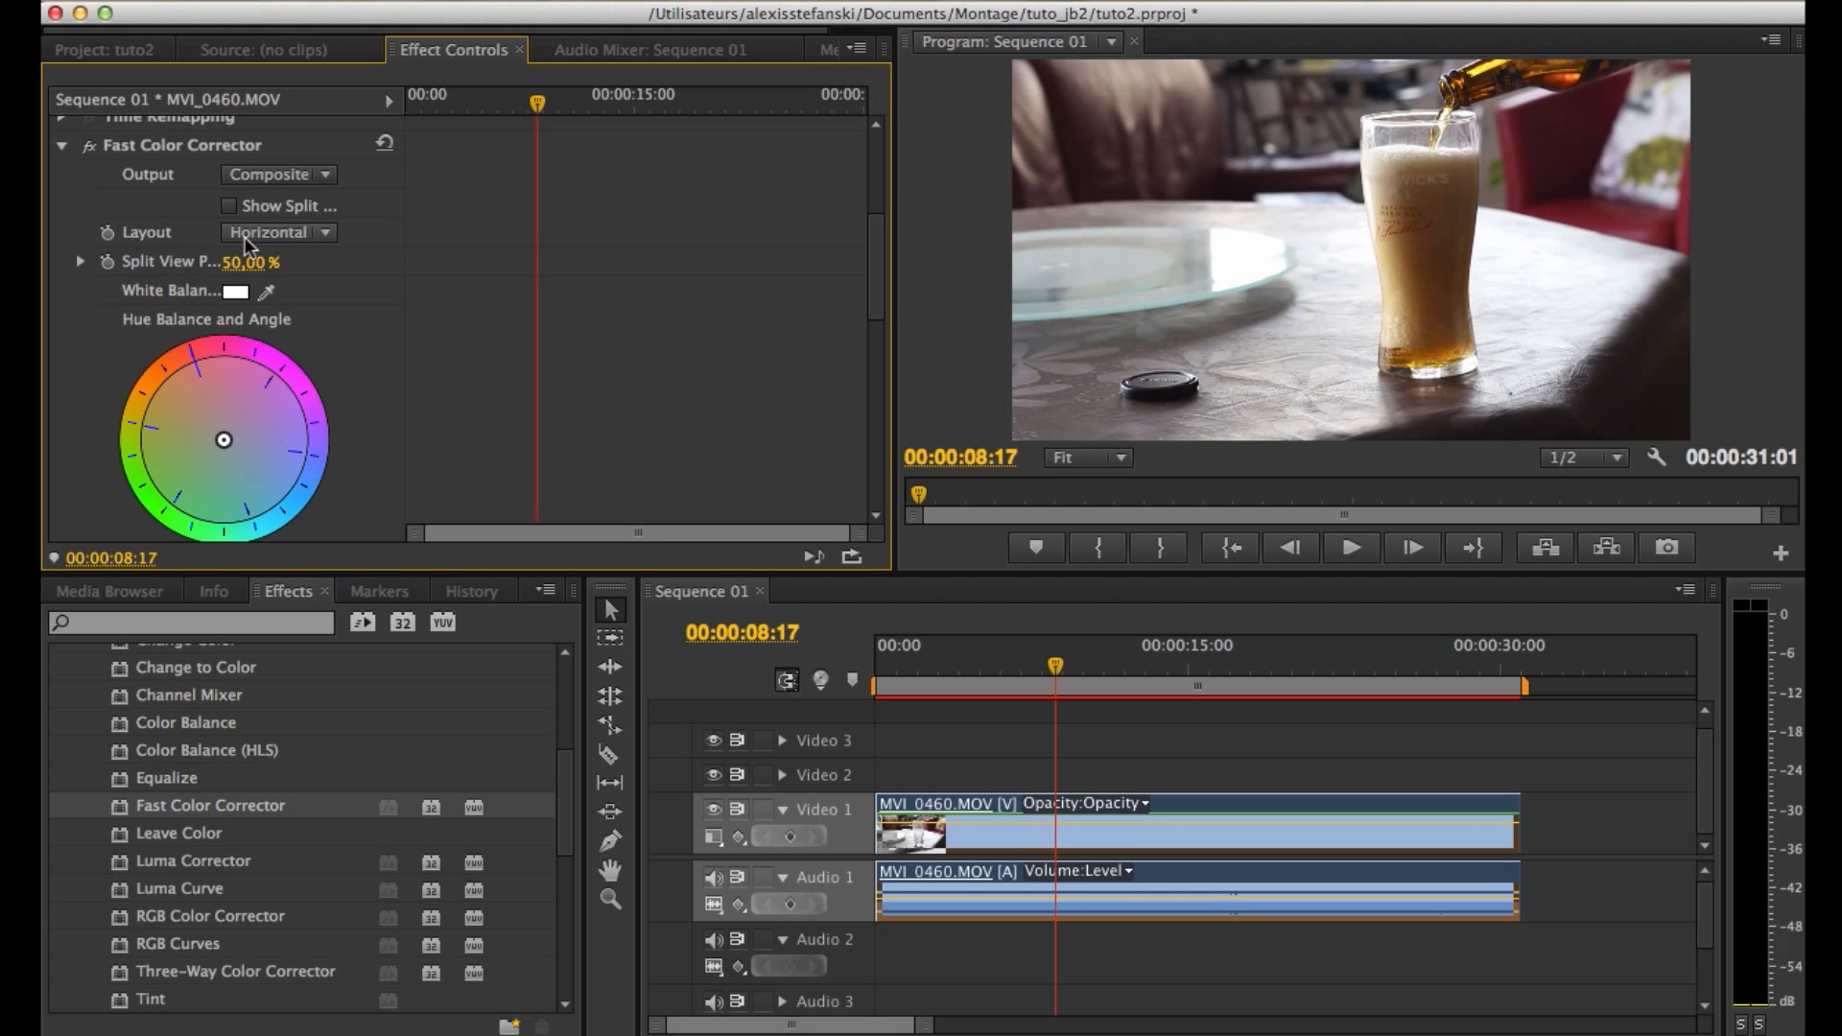
Sample the Fast Color Corrector White Balance from the bright background area of the beer shot, picking it a second time.
left_click(267, 290)
left_click_drag(269, 293, 1655, 134)
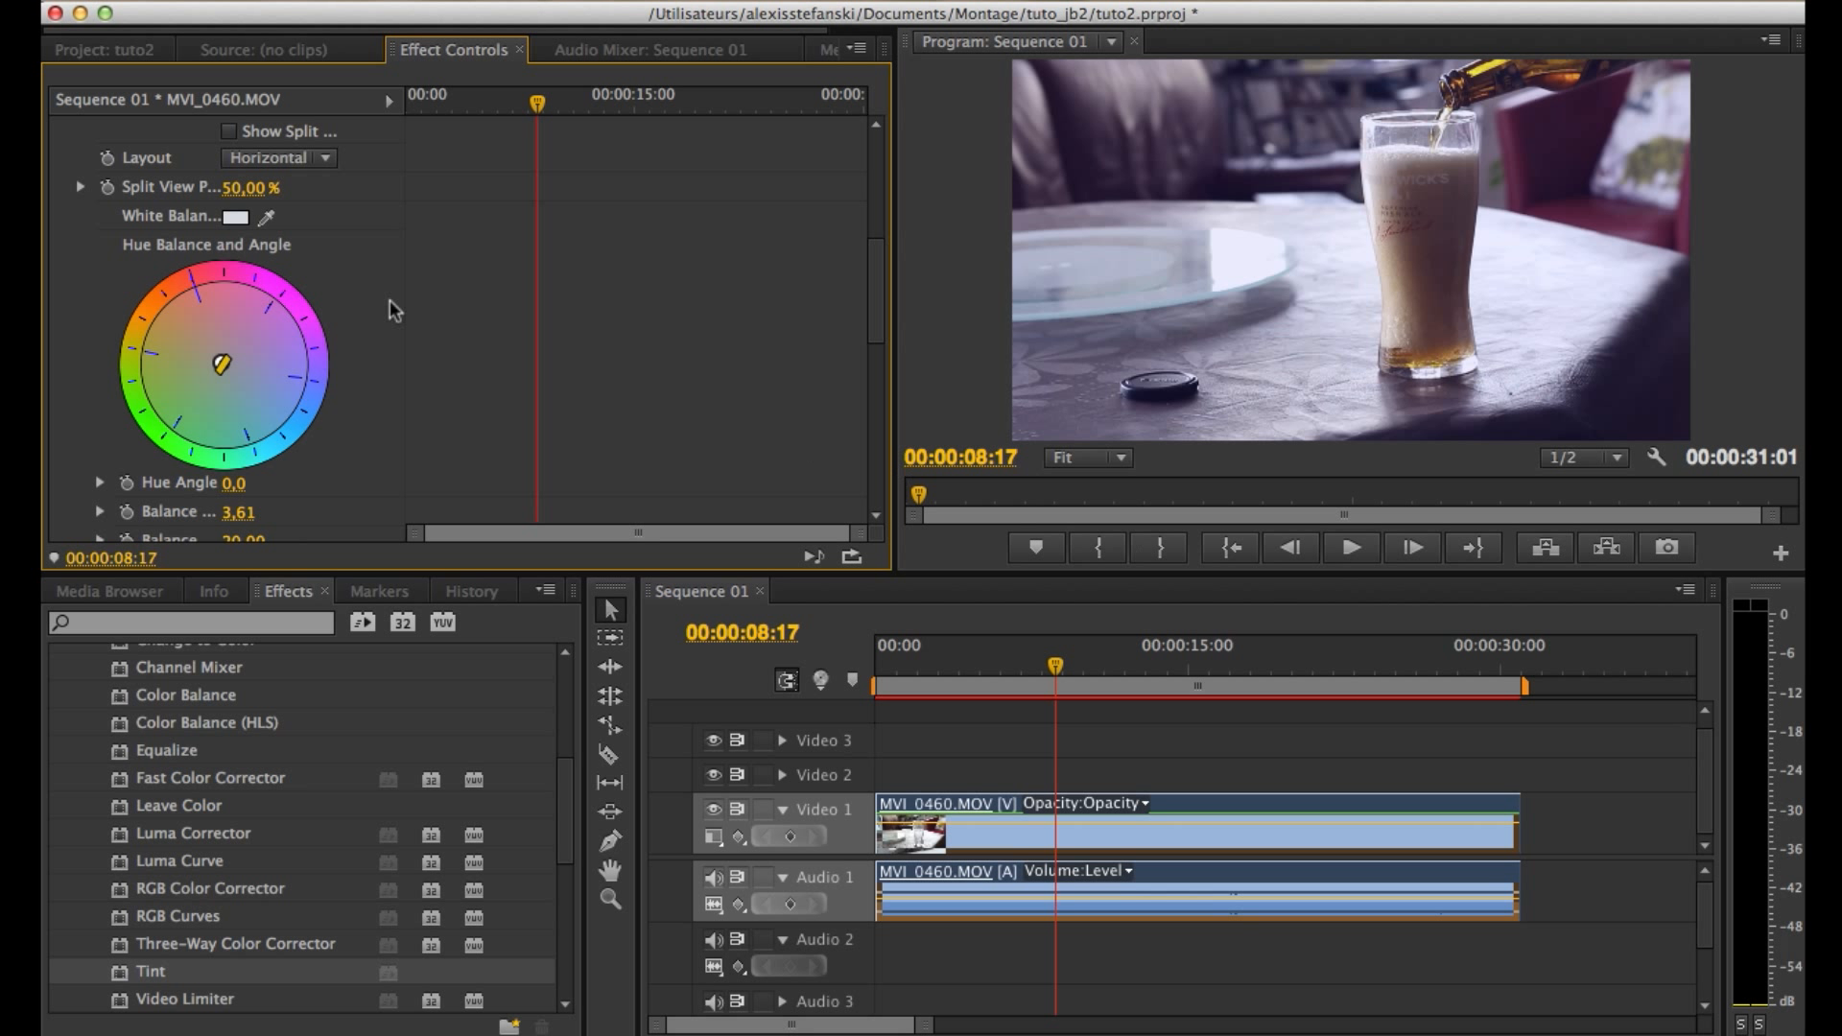
scroll(433, 424, "up", 2)
scroll(422, 424, "down", 1)
left_click(266, 246)
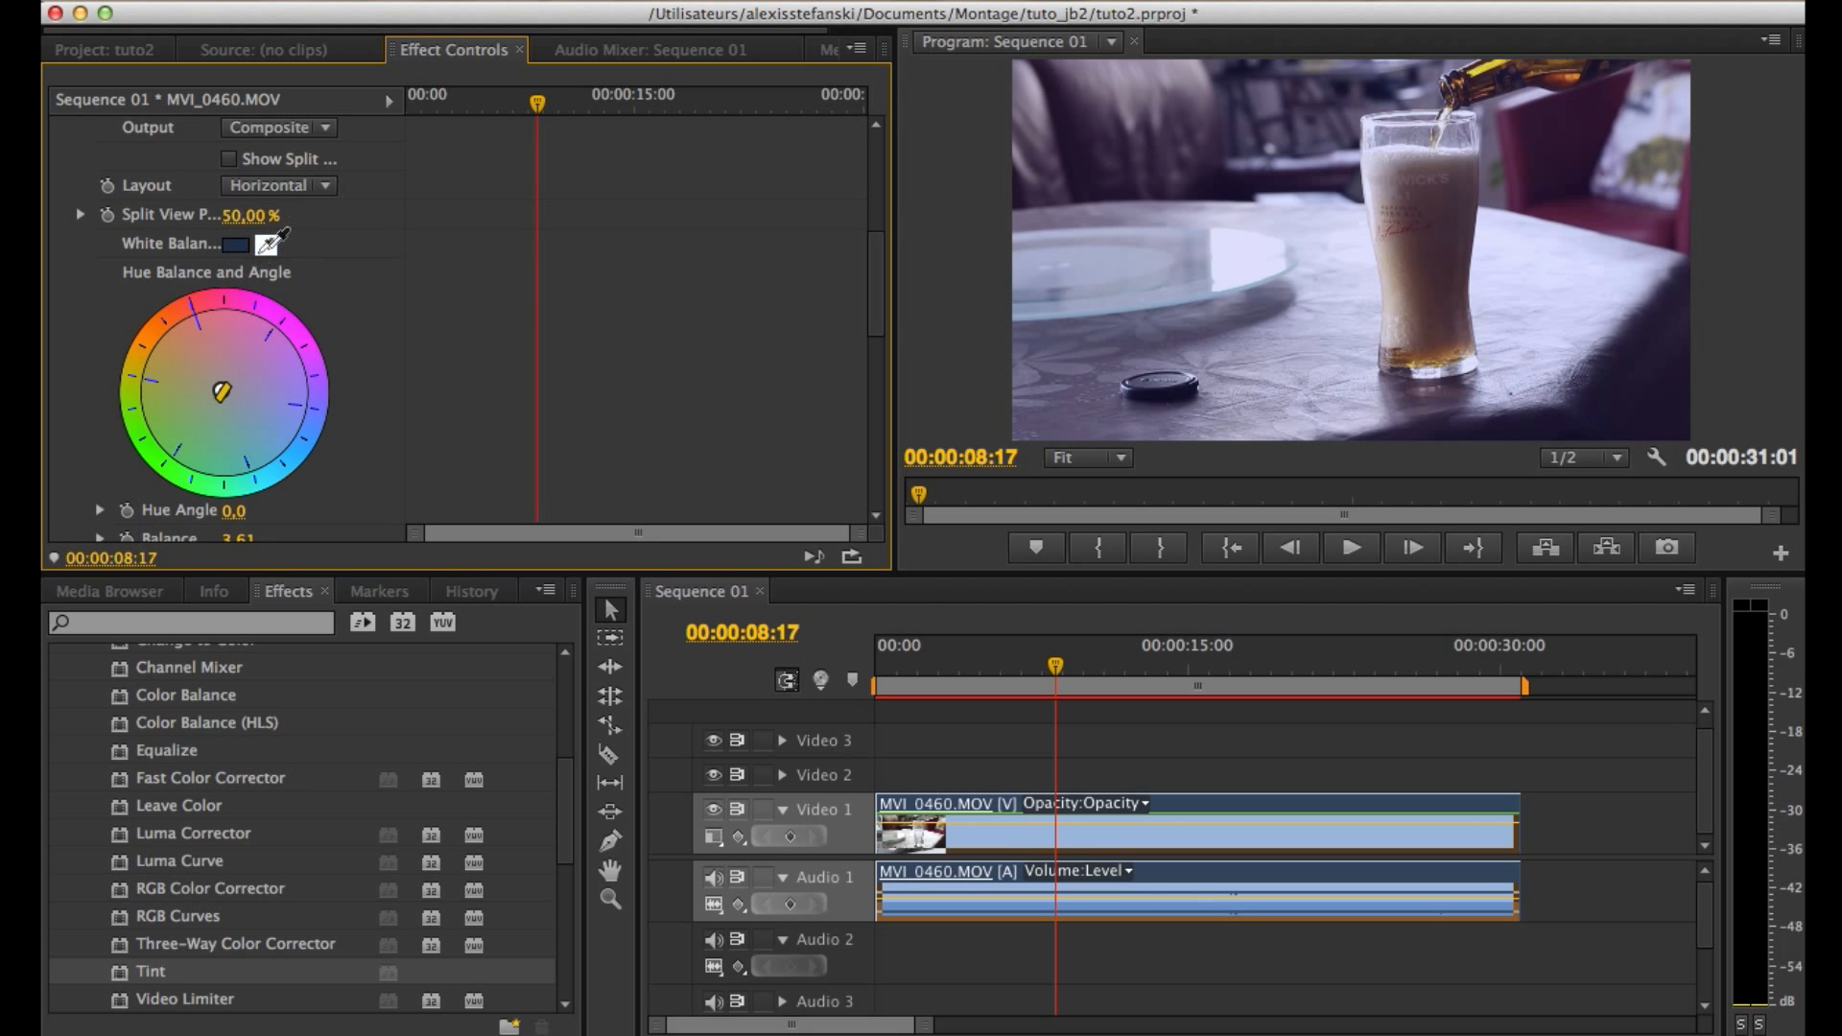
left_click(1607, 133)
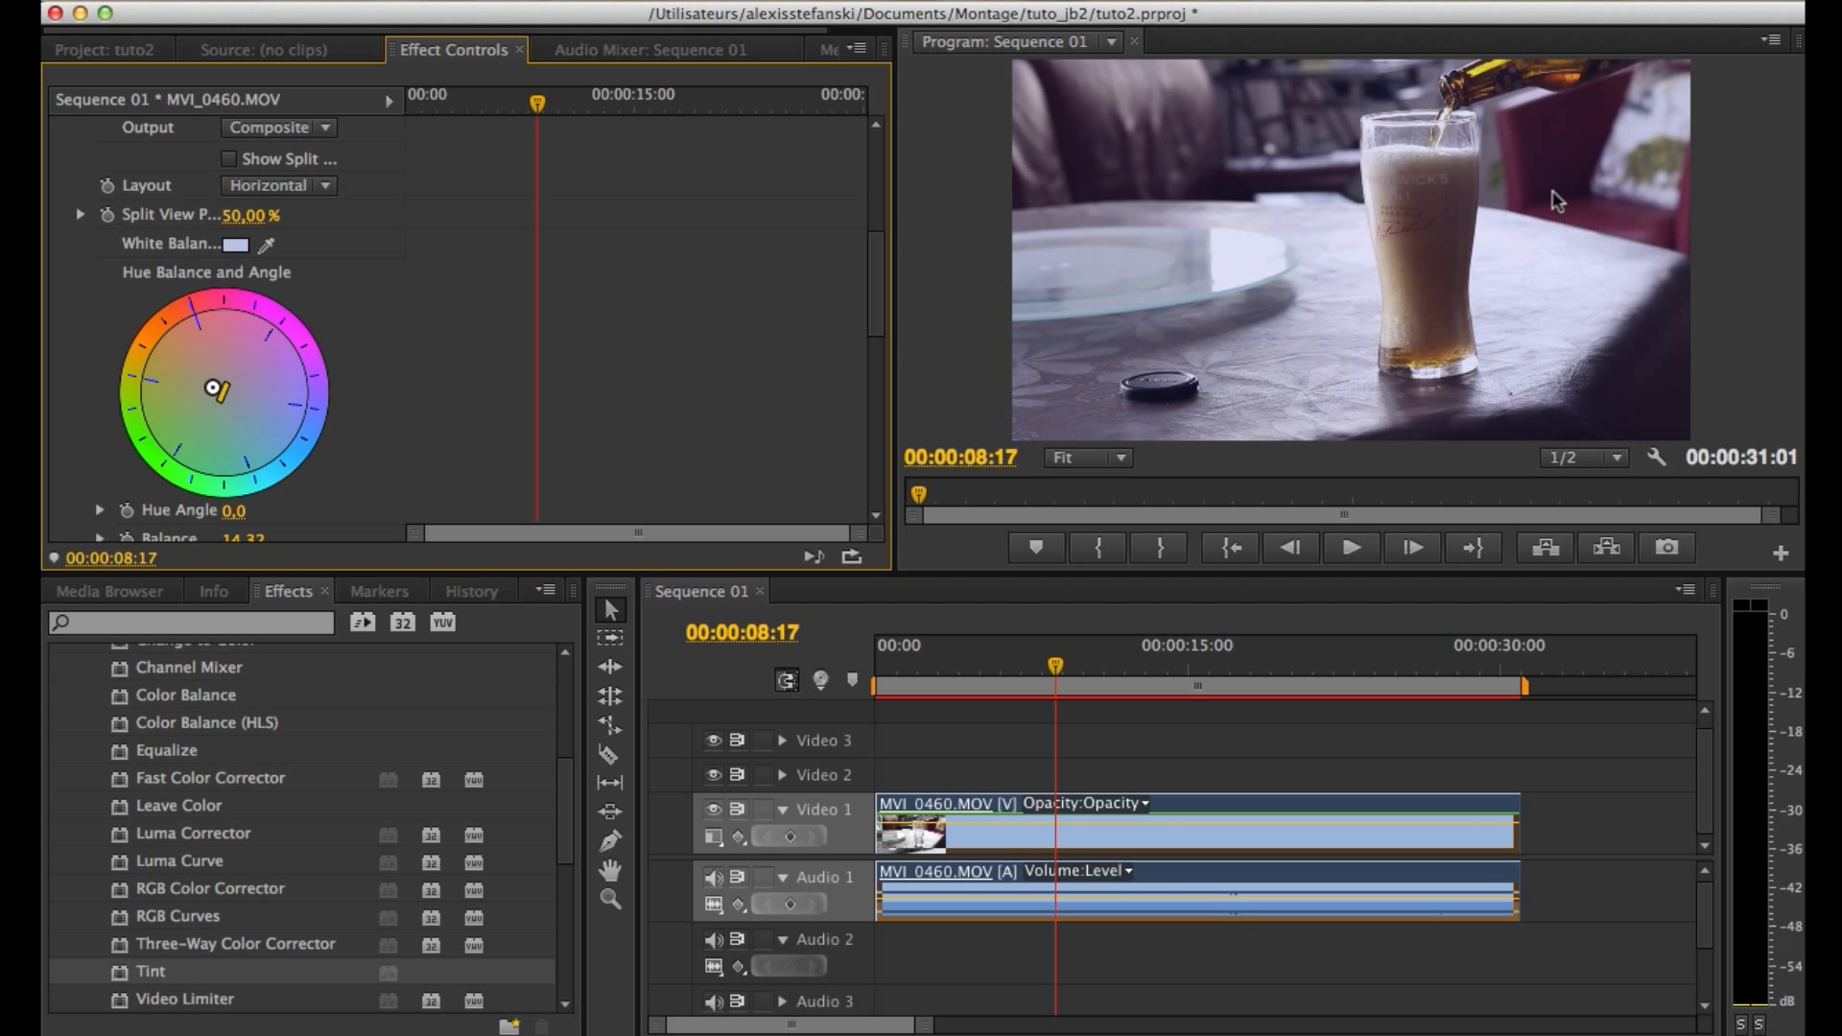
Toggle Fast Color Corrector to compare the correction, and shift the Hue Balance wheel's center toward orange to warm the image.
scroll(100, 230, "up", 4)
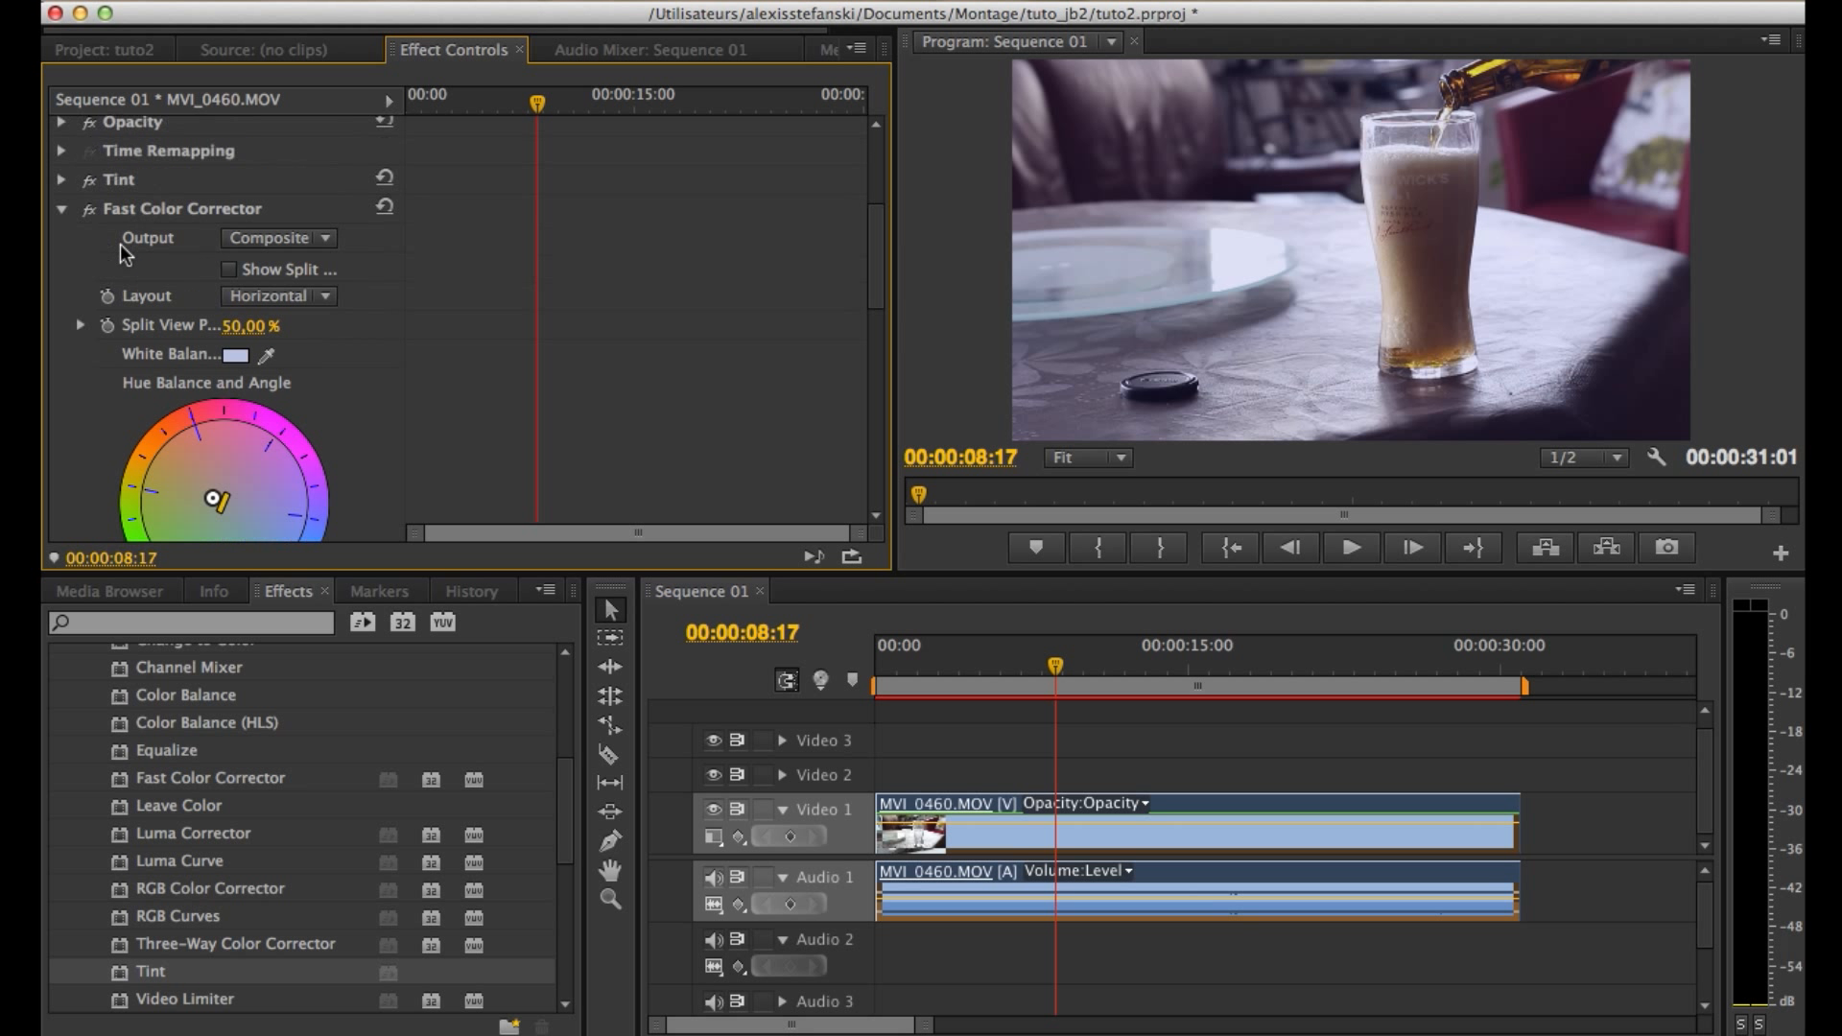
left_click(89, 210)
scroll(293, 394, "down", 3)
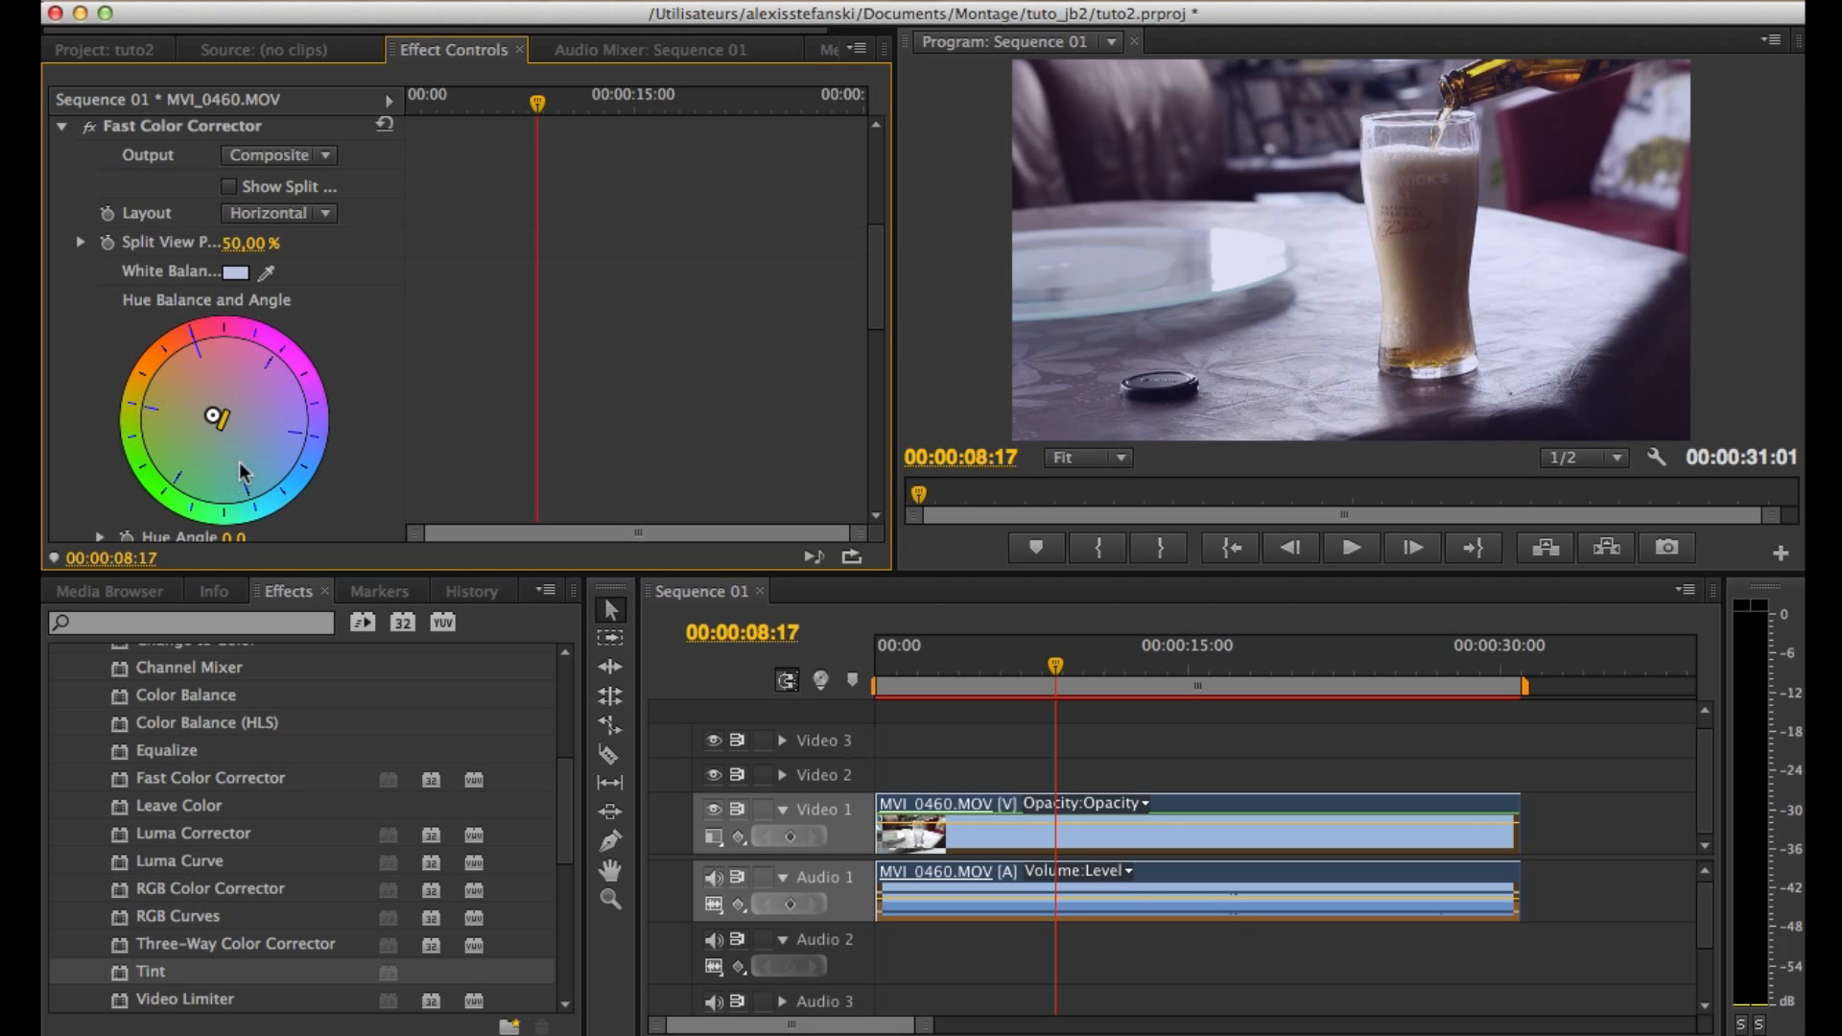
scroll(238, 447, "down", 1)
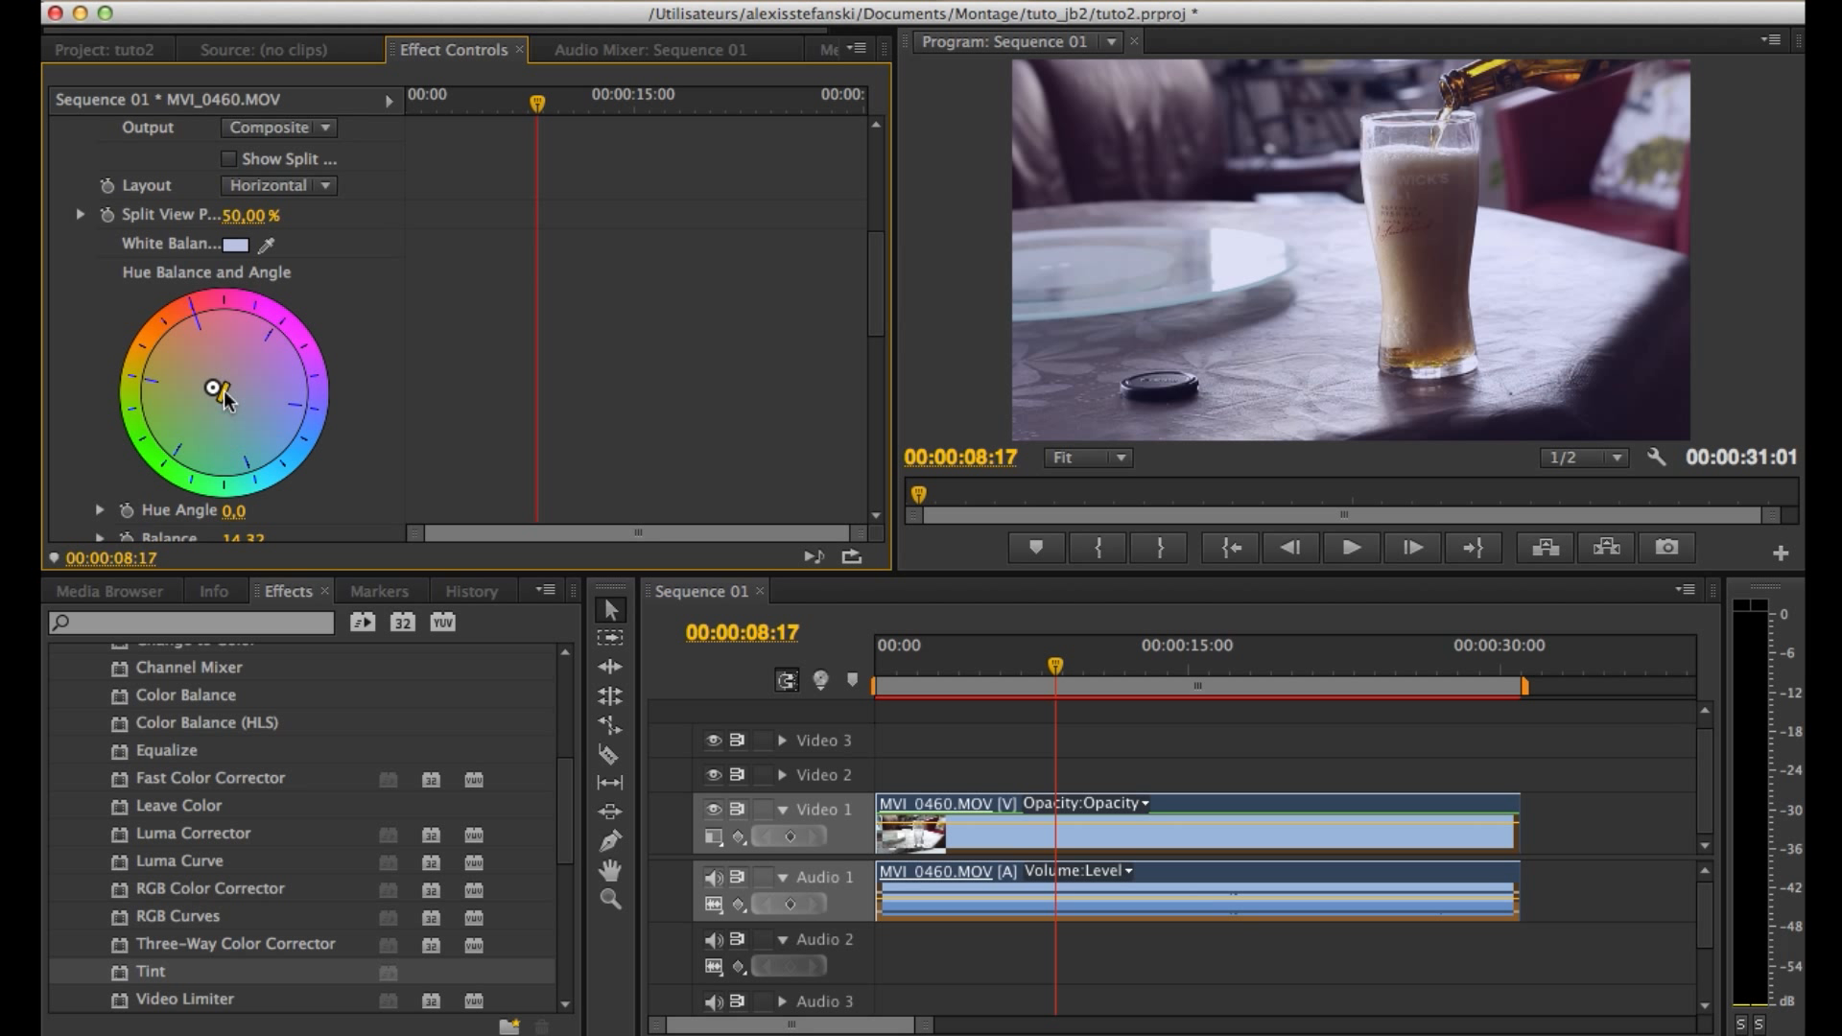
mouse_move(220, 393)
left_mouse_down()
mouse_move(151, 367)
mouse_move(206, 387)
mouse_move(192, 361)
mouse_move(204, 391)
left_mouse_up()
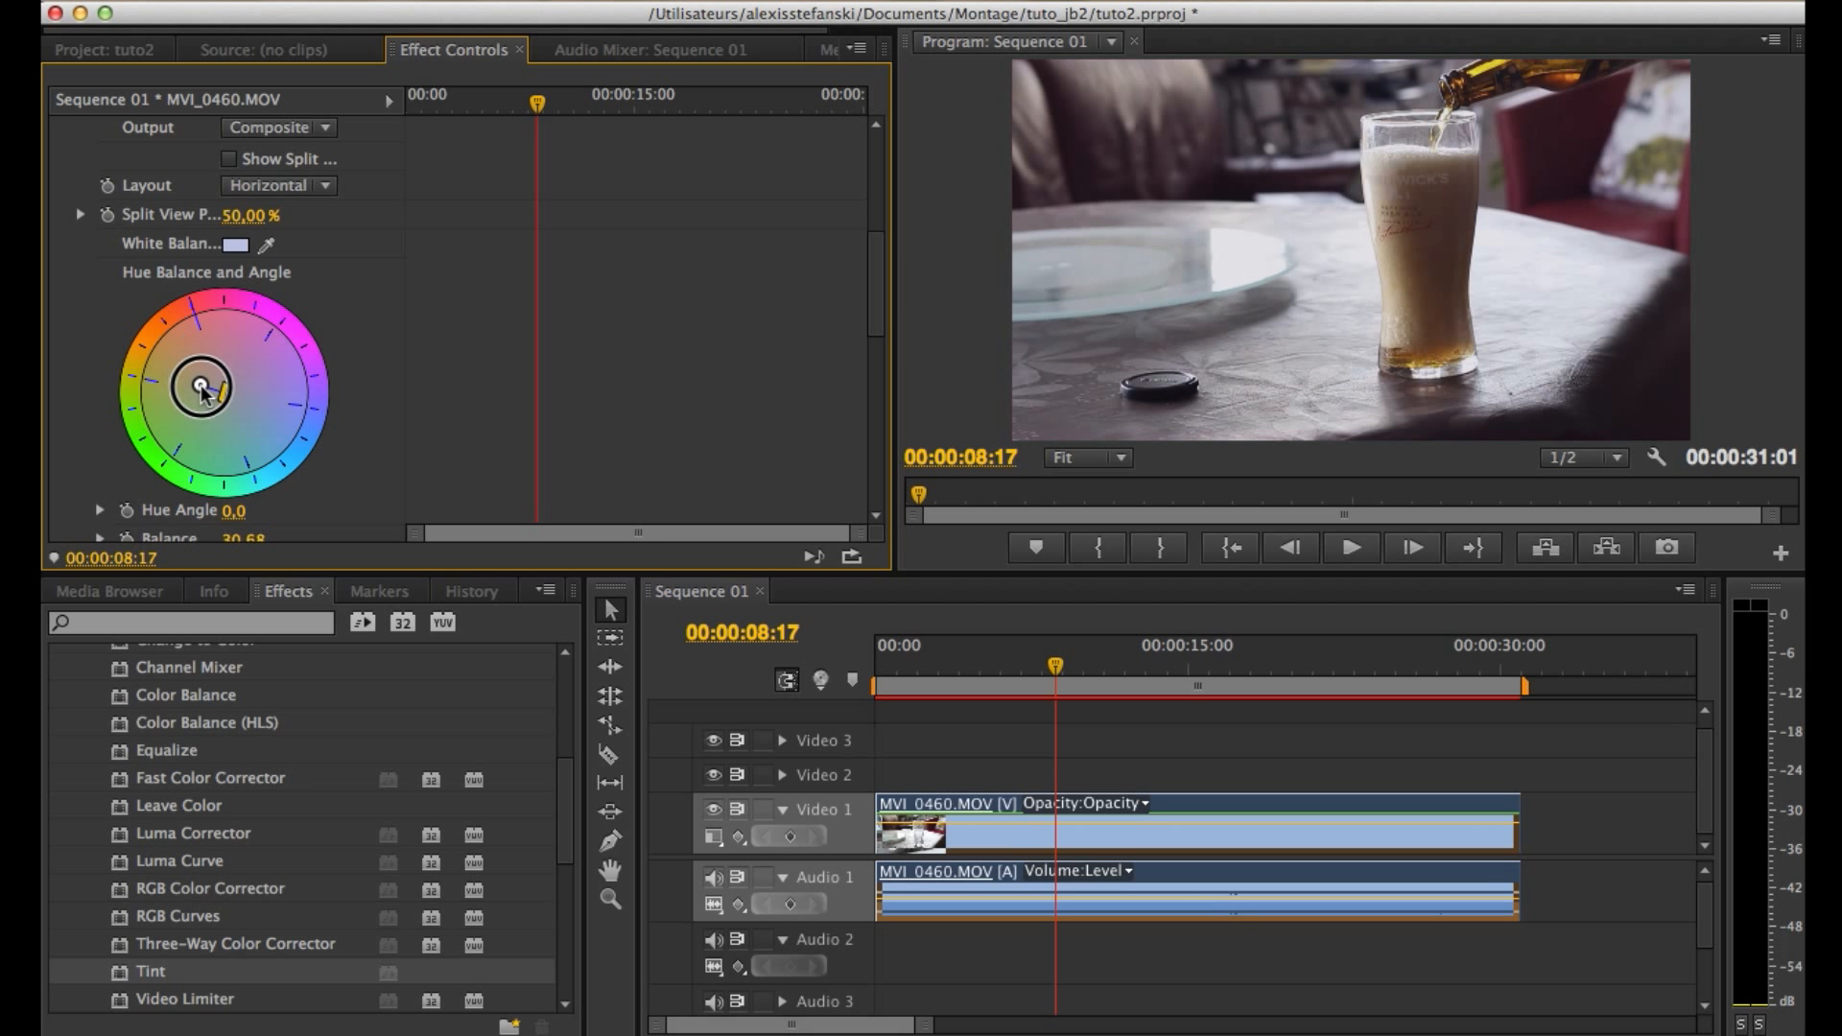
left_click_drag(193, 385, 197, 390)
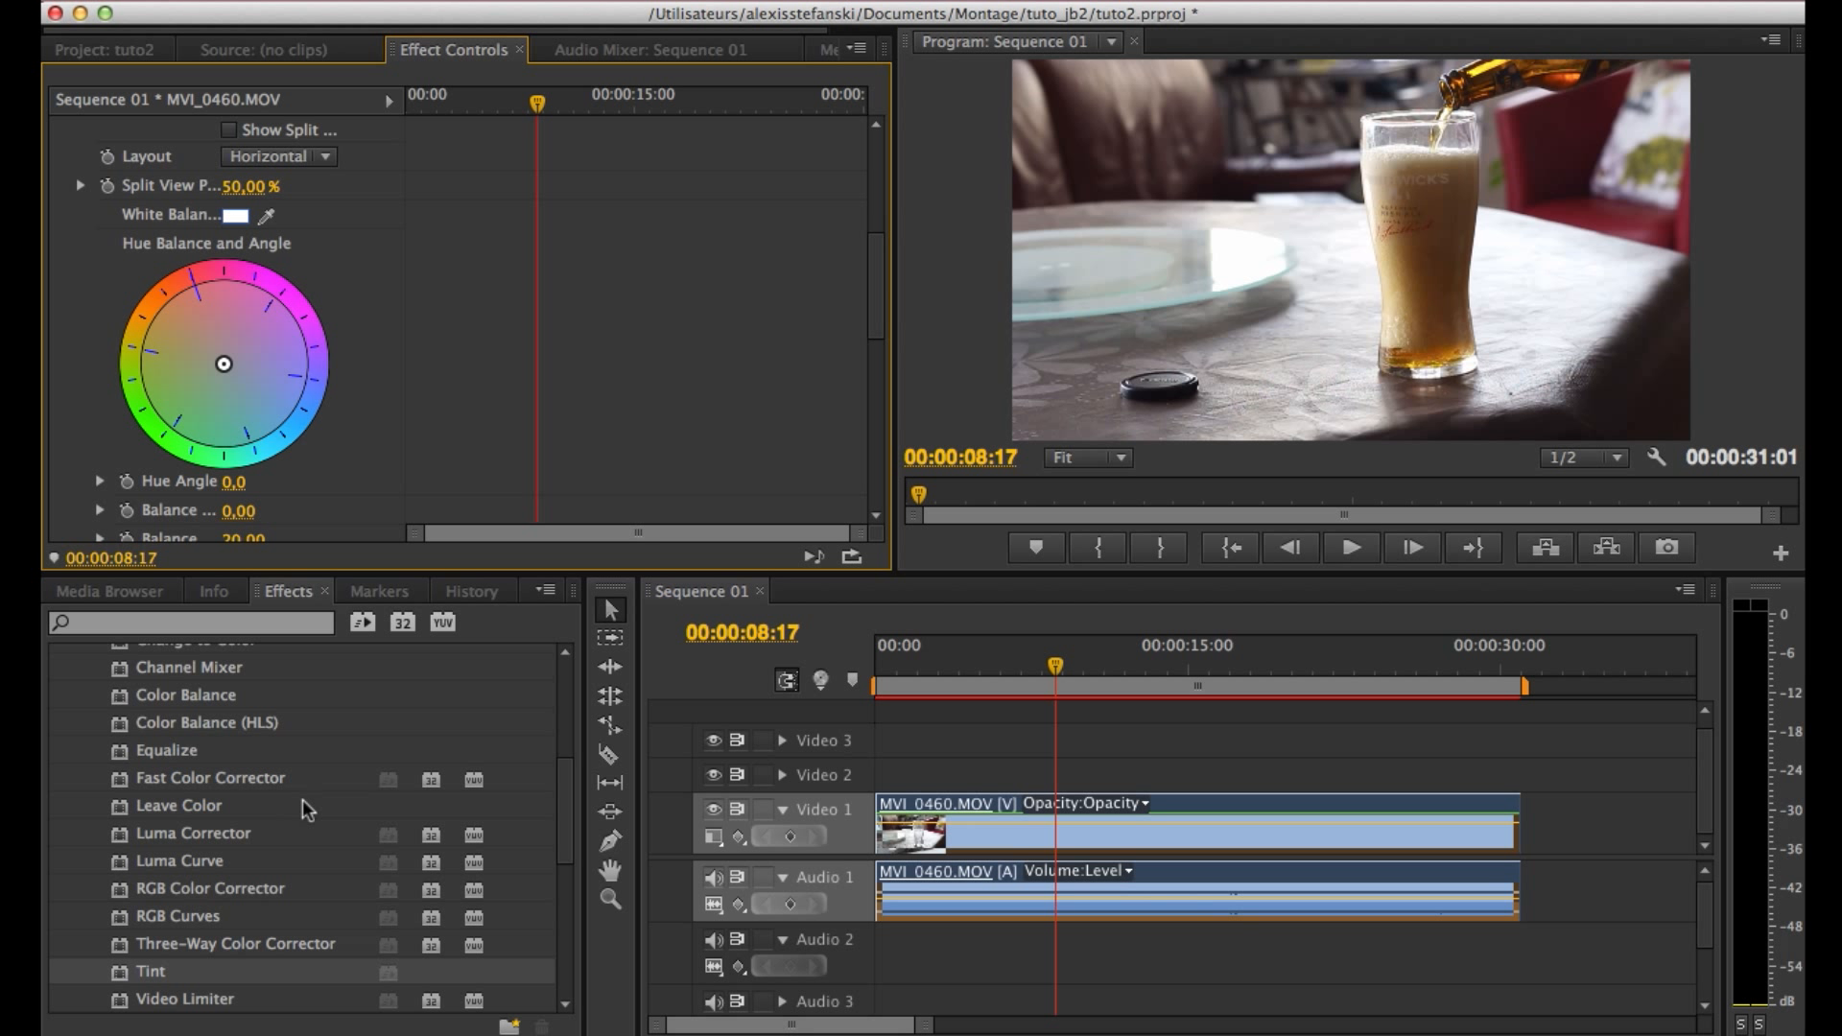
Apply Color Balance (HLS) to MVI_0460.MOV on Video 1, collapse Fast Color Corrector, and set Saturation to -52.
scroll(303, 815, "down", 3)
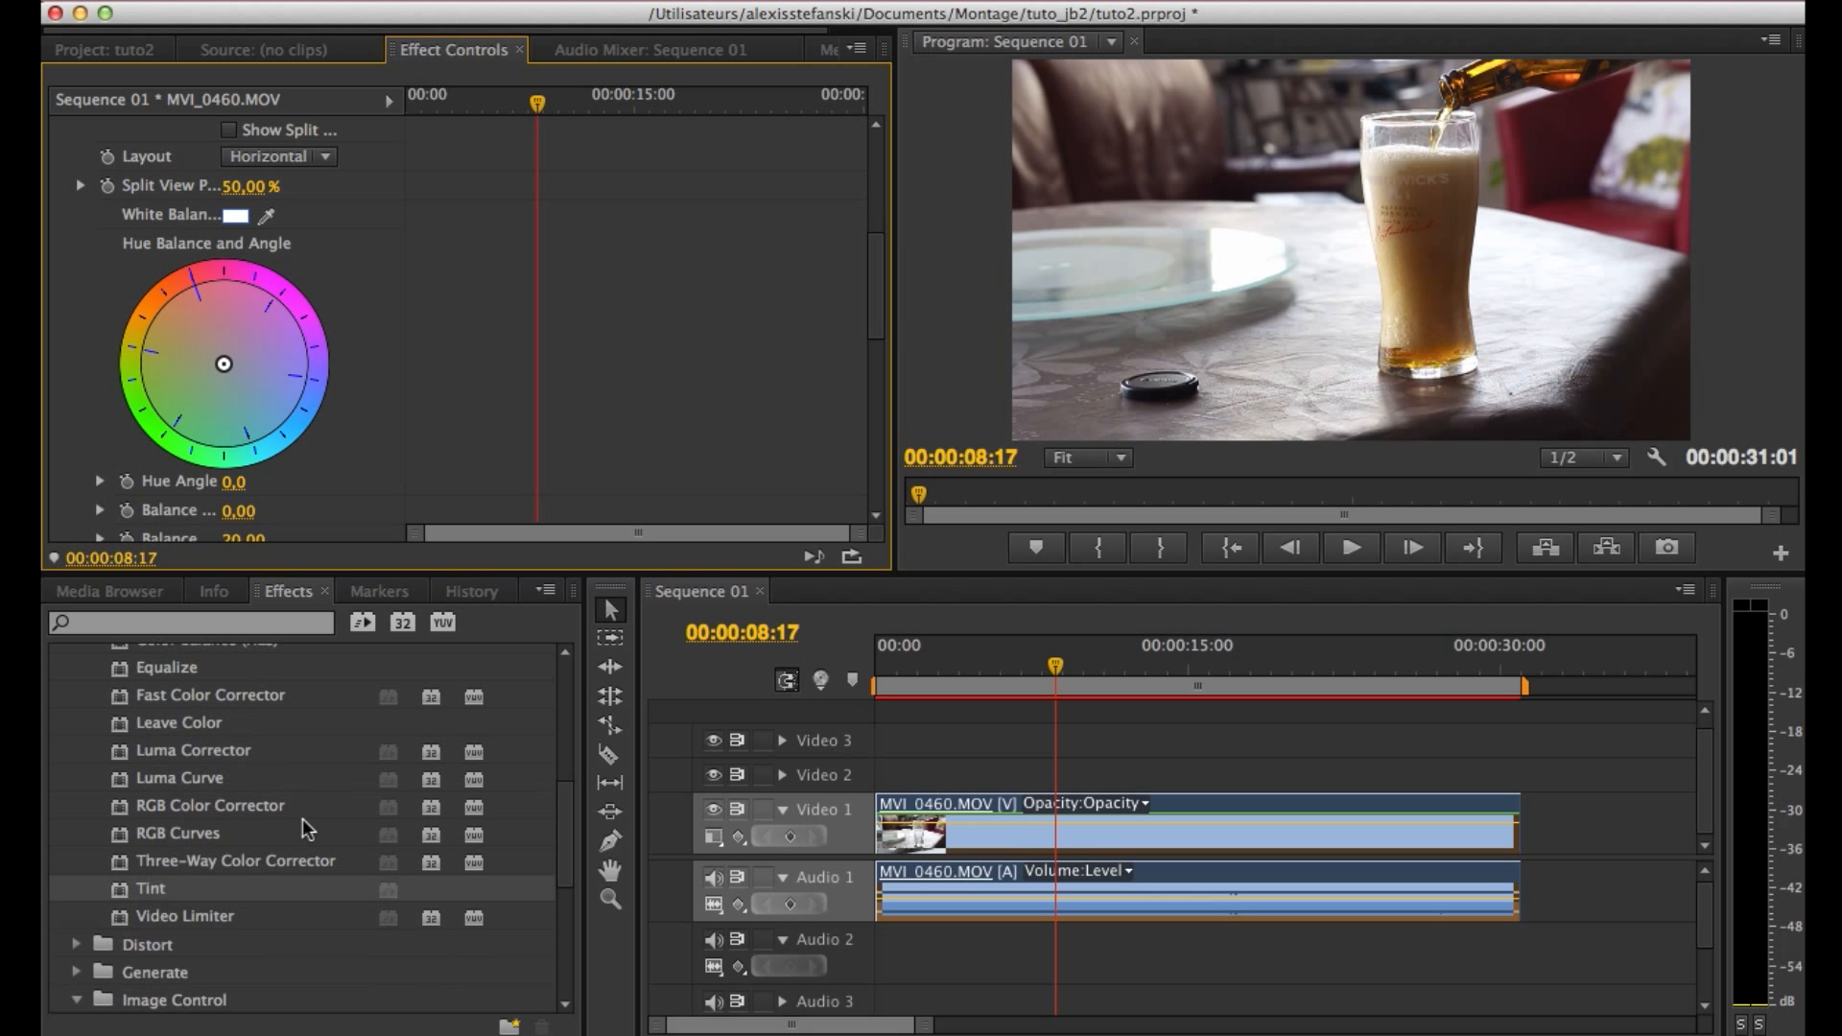
scroll(303, 815, "up", 6)
left_click(118, 815)
left_click_drag(173, 816, 978, 818)
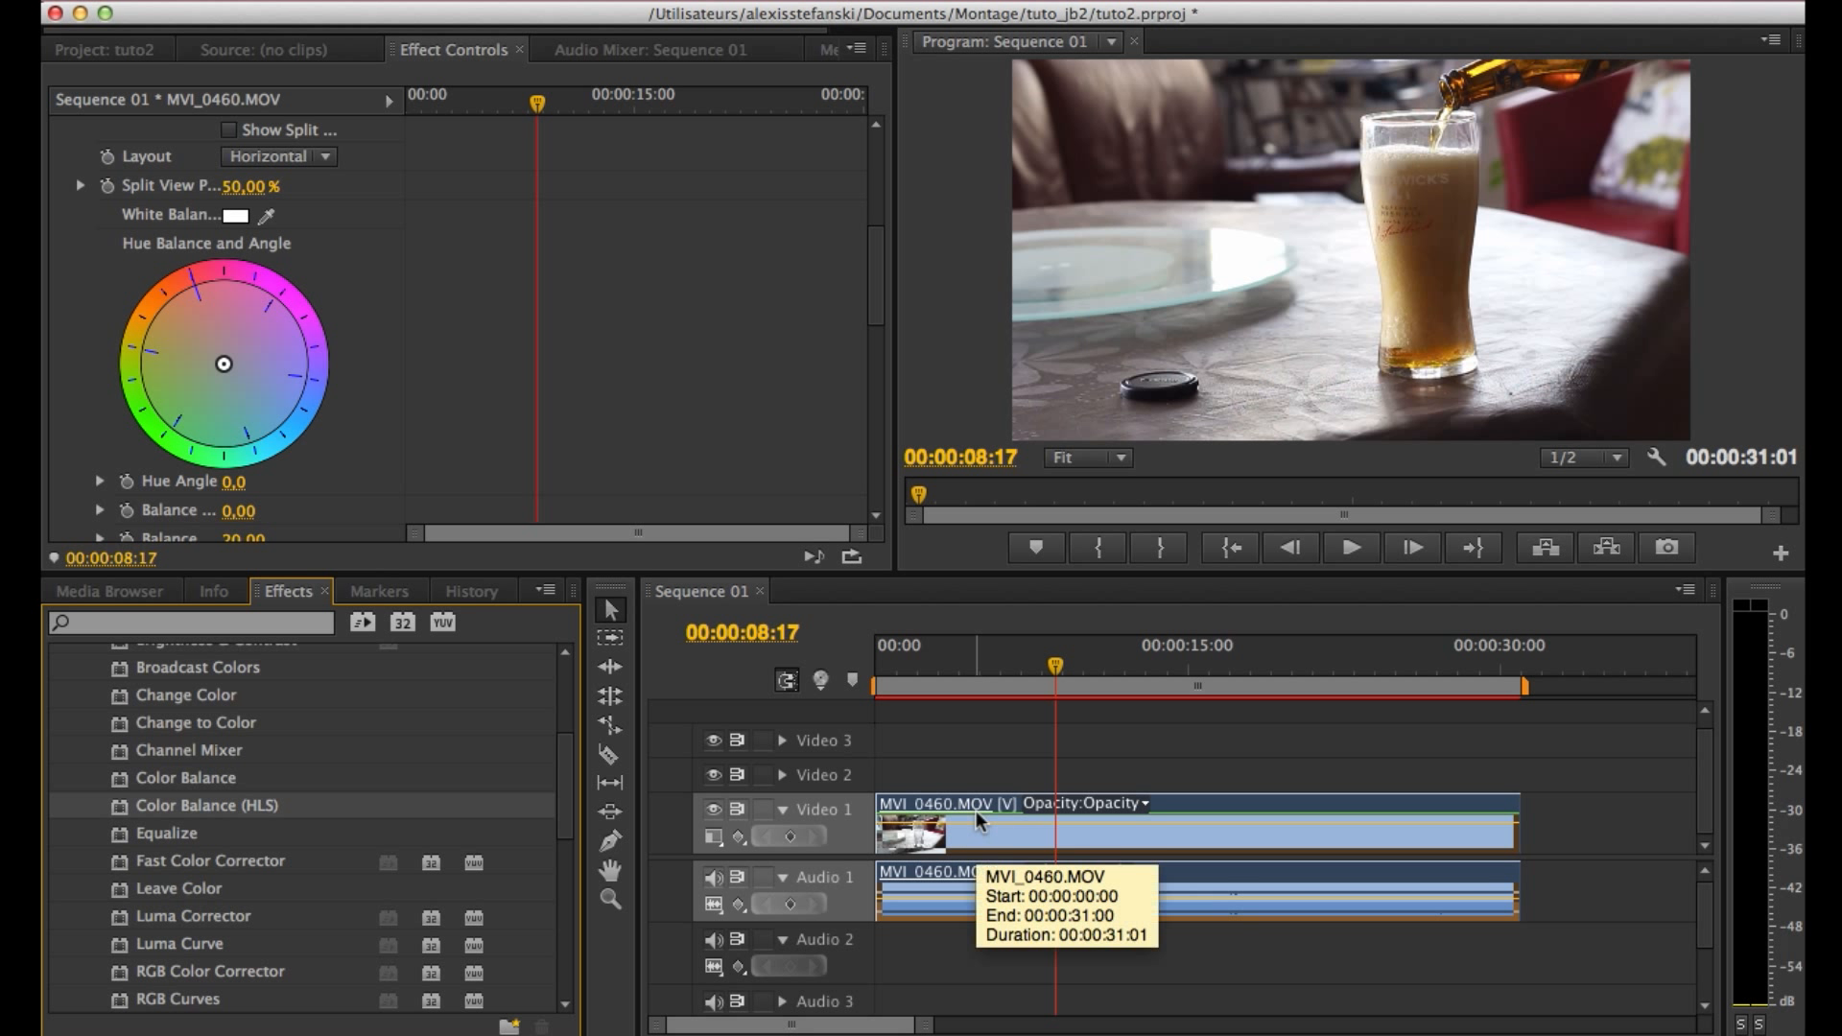
left_click(268, 315)
scroll(268, 315, "up", 5)
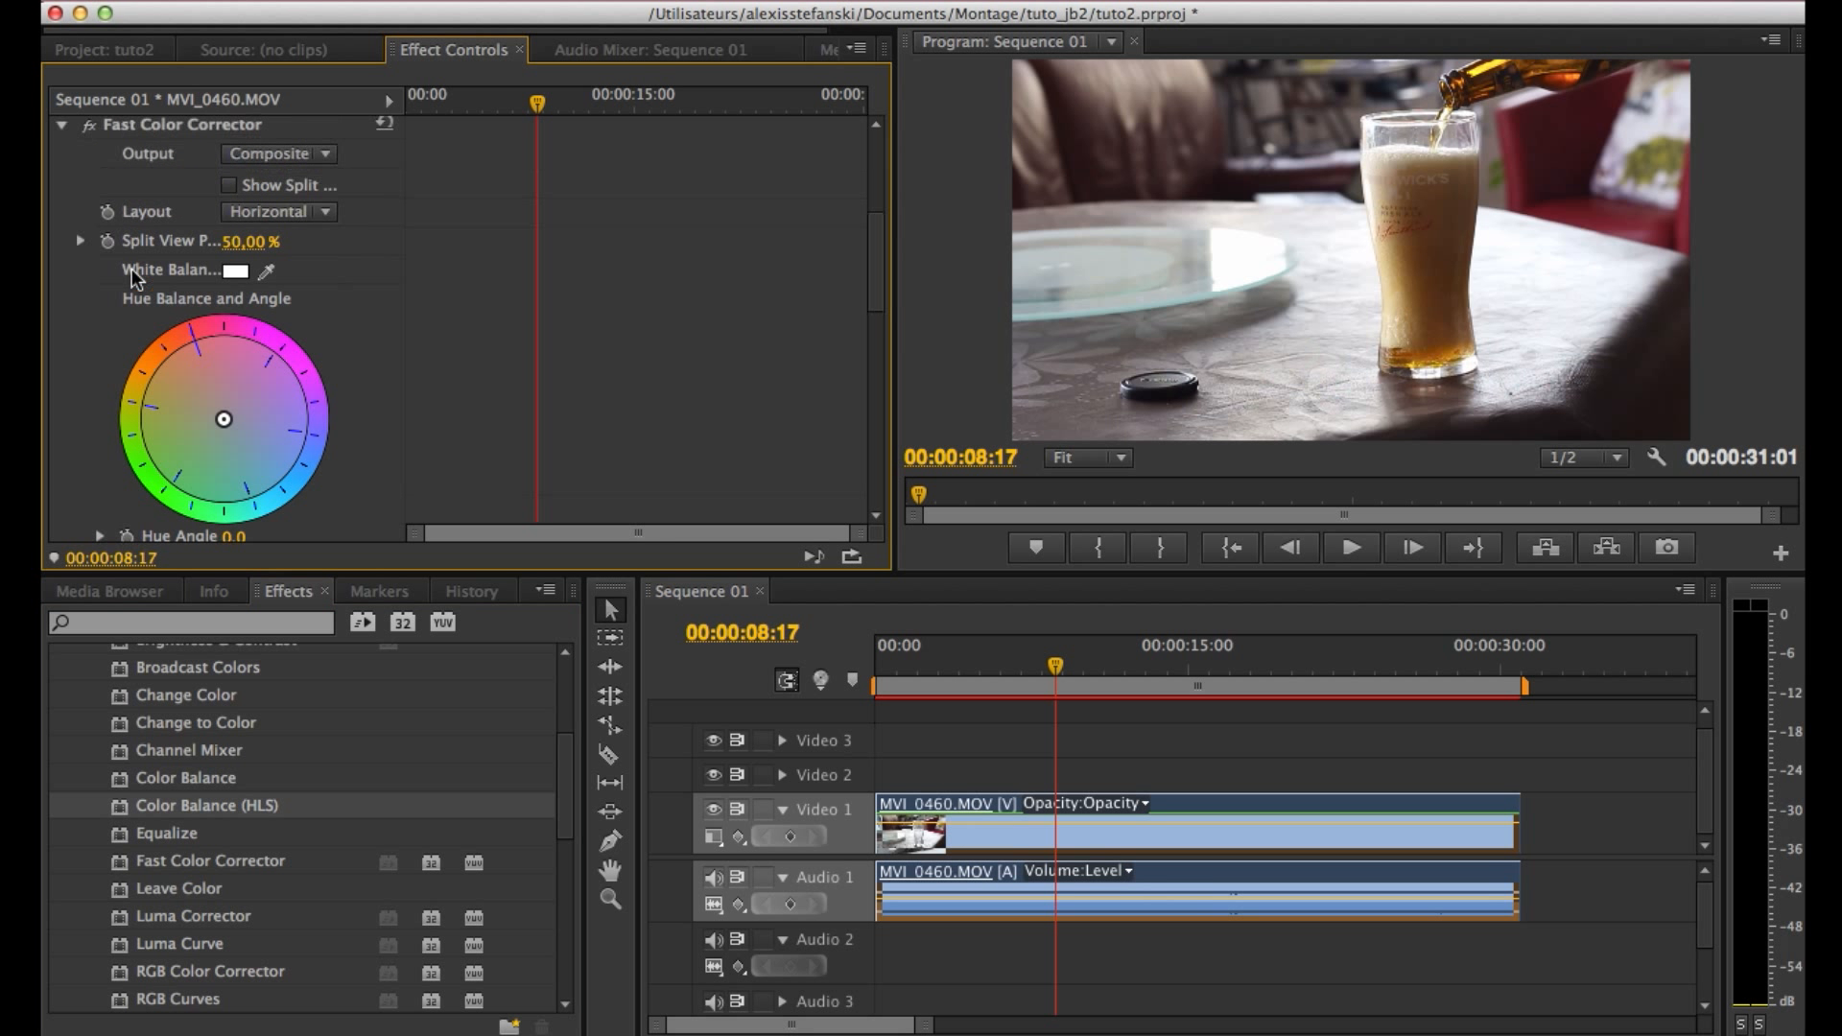
left_click(65, 213)
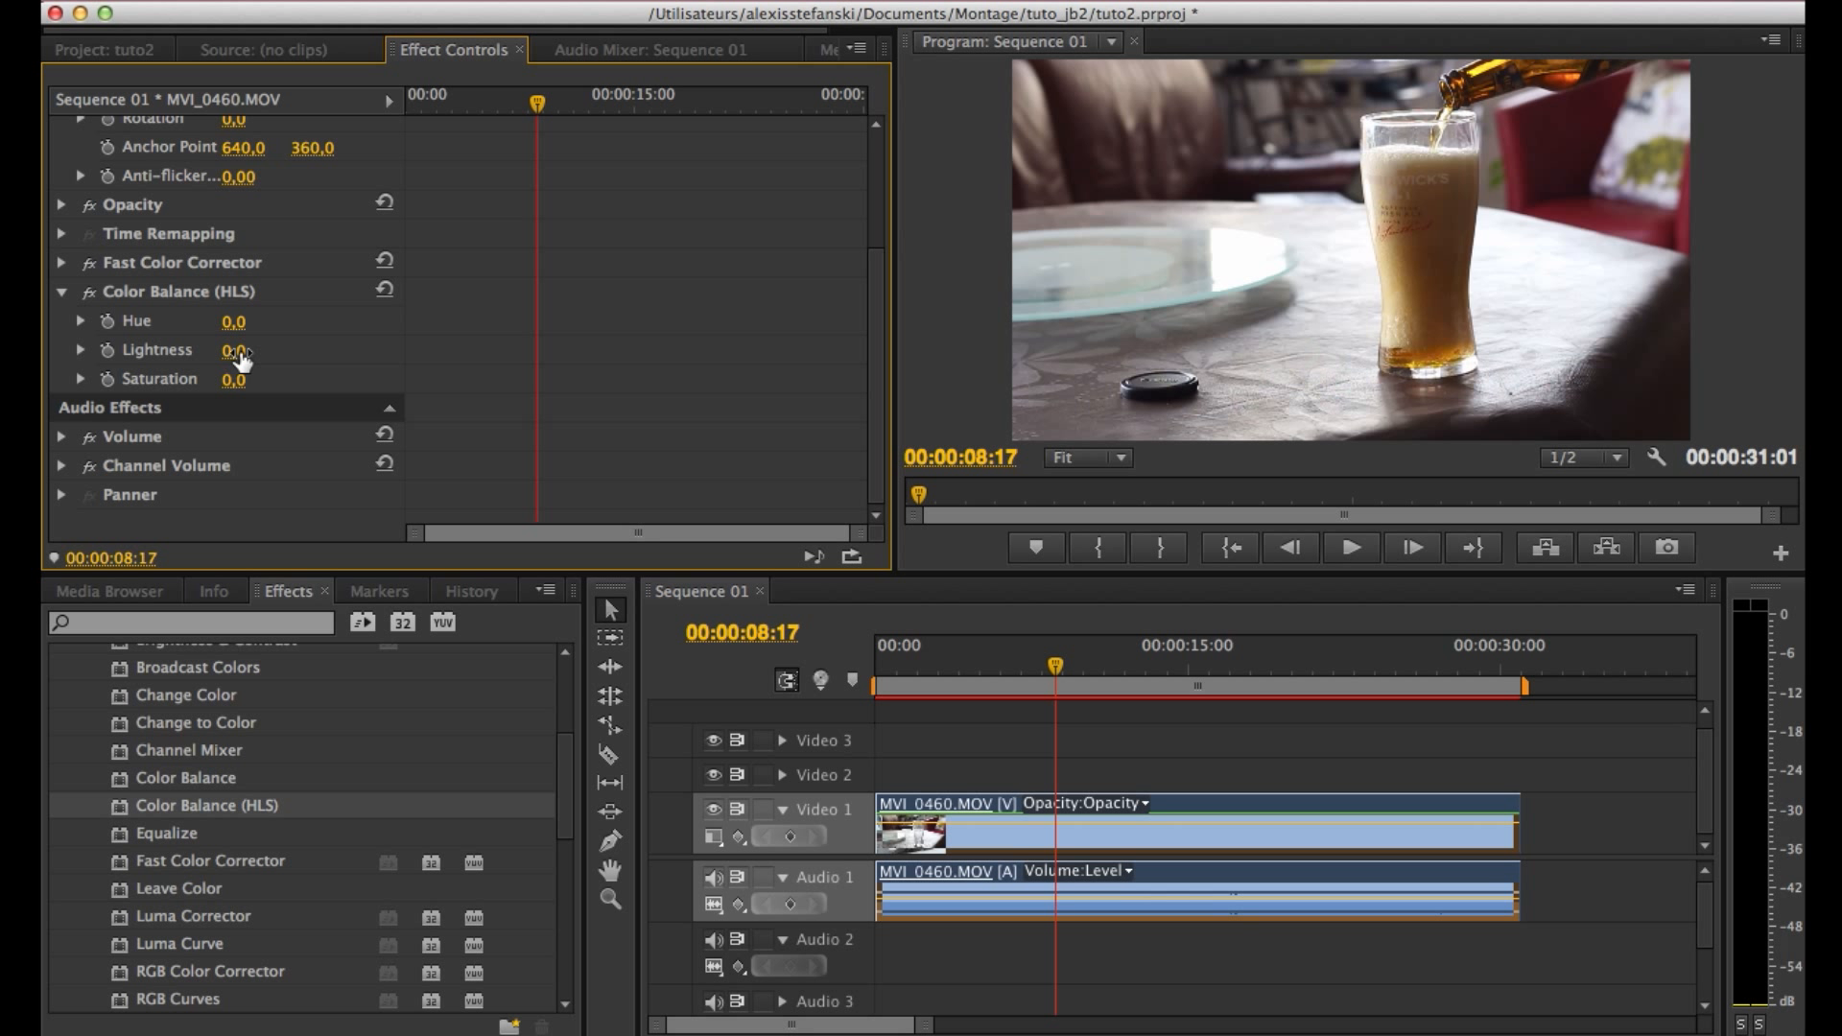
mouse_move(236, 384)
left_mouse_down()
mouse_move(215, 384)
mouse_move(248, 380)
left_mouse_up()
Apply RGB Curves from the Color Correction folder to MVI_0460.MOV on Video 1 and display its four curves.
scroll(330, 869, "down", 2)
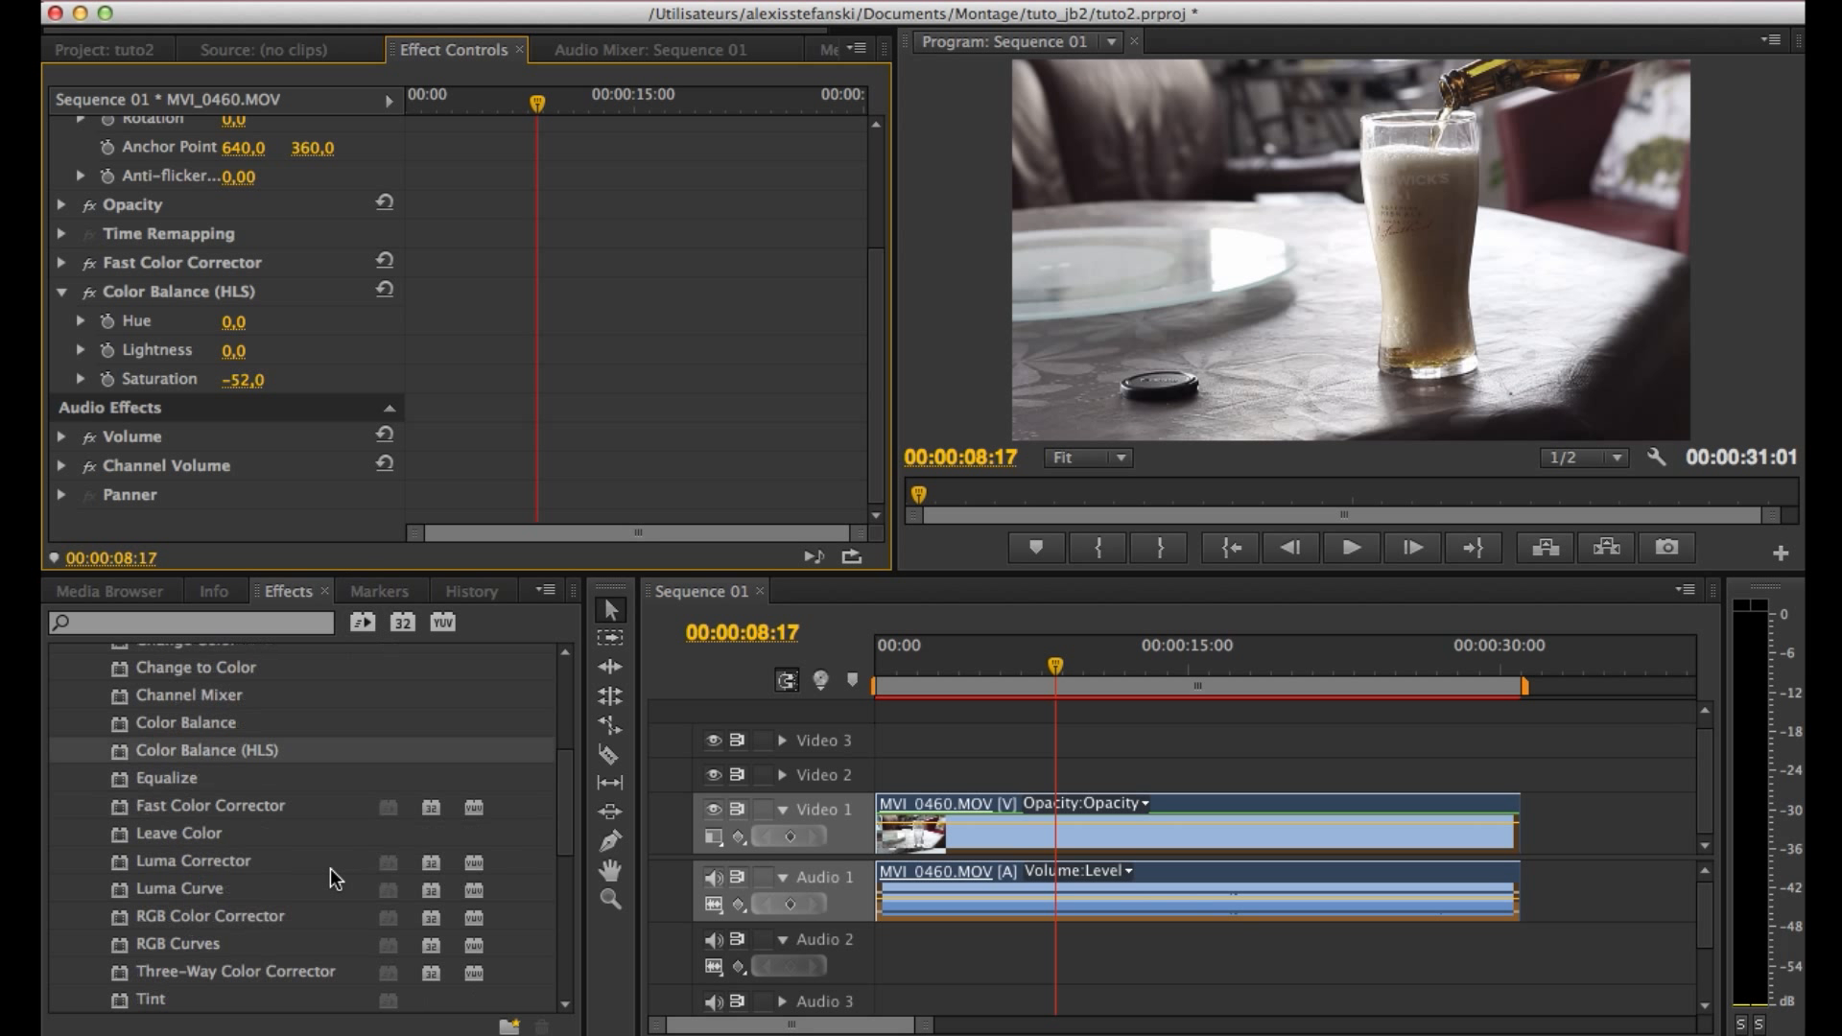
left_click(199, 889)
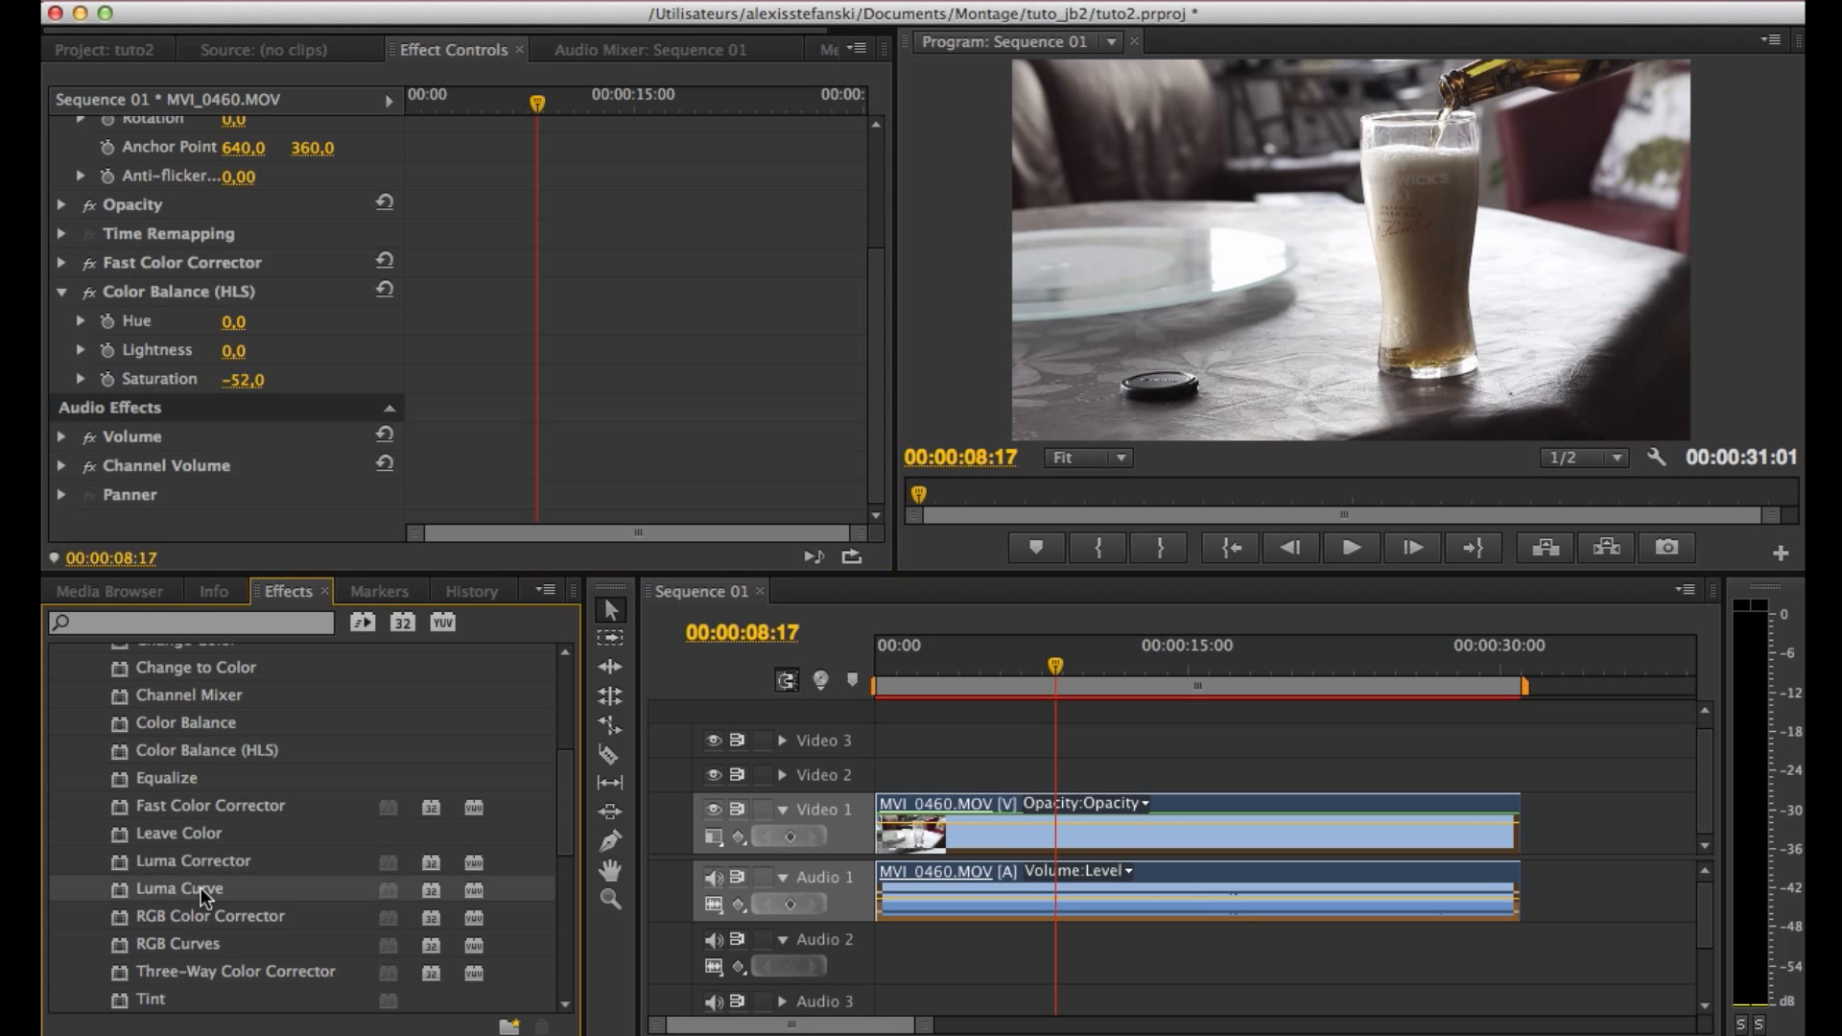
left_click(195, 943)
left_click_drag(147, 950, 1121, 816)
scroll(313, 356, "down", 5)
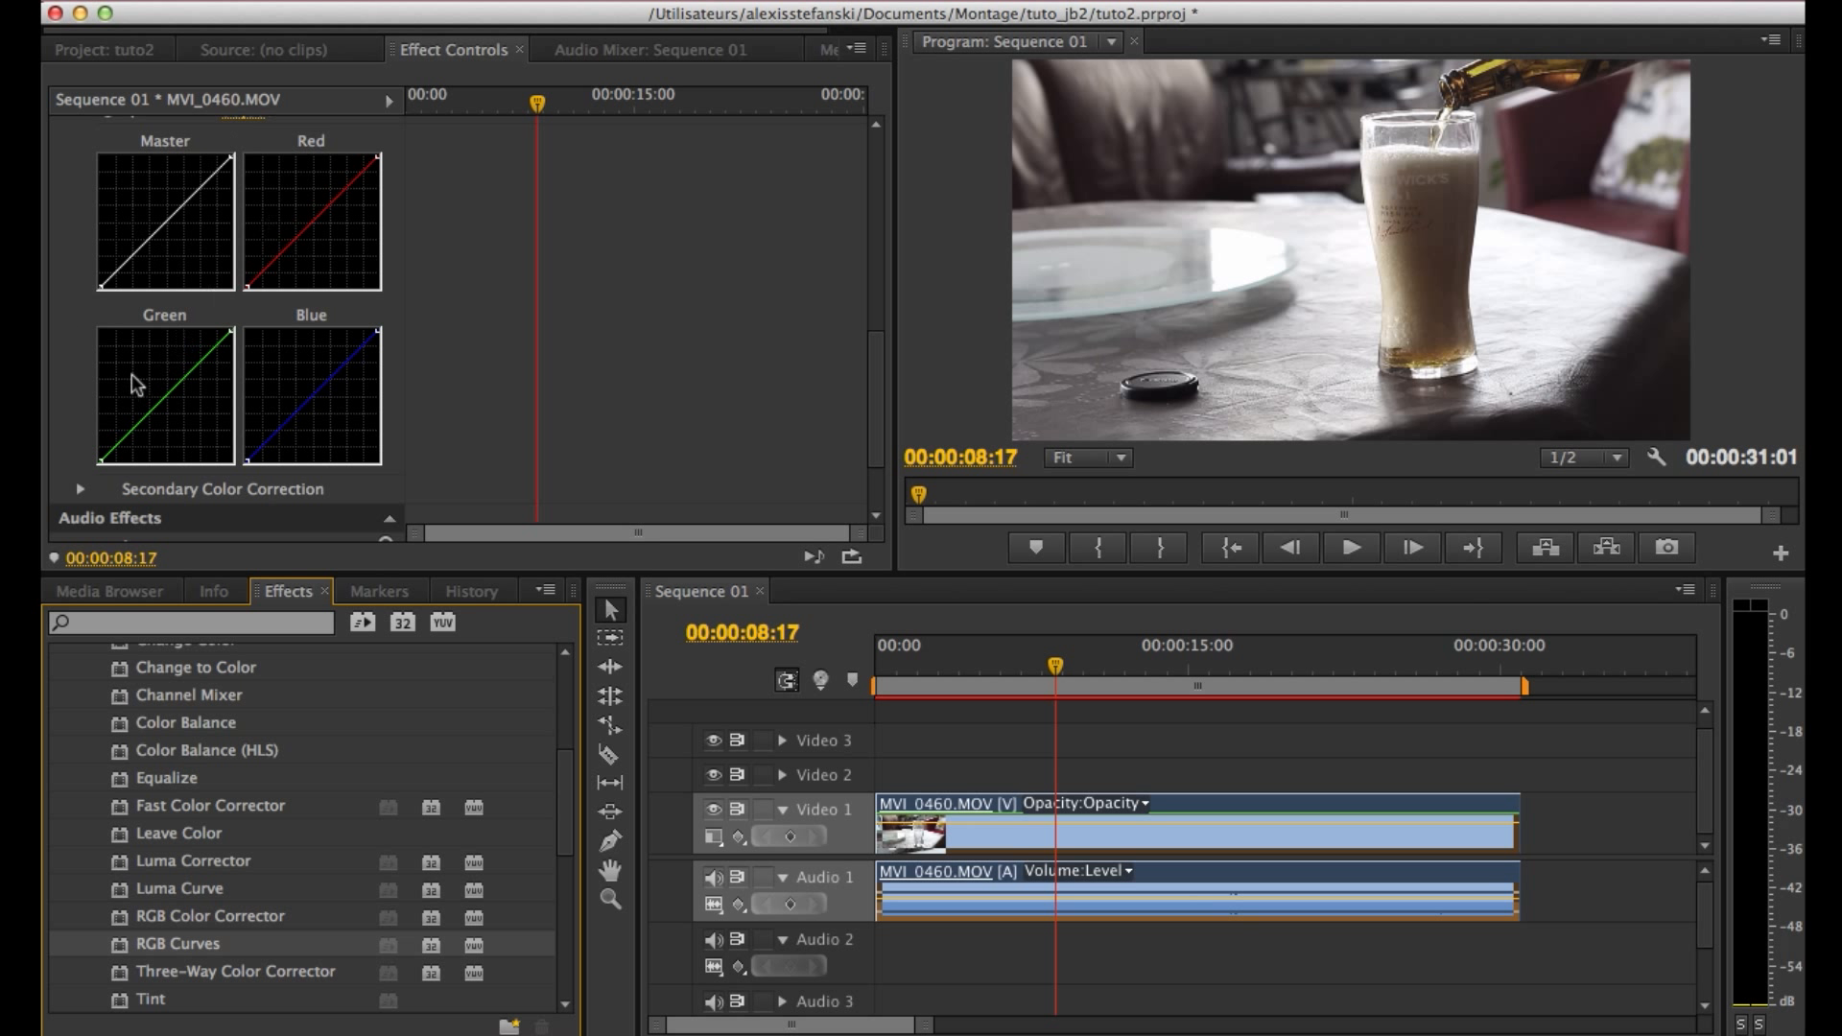
scroll(634, 352, "down", 3)
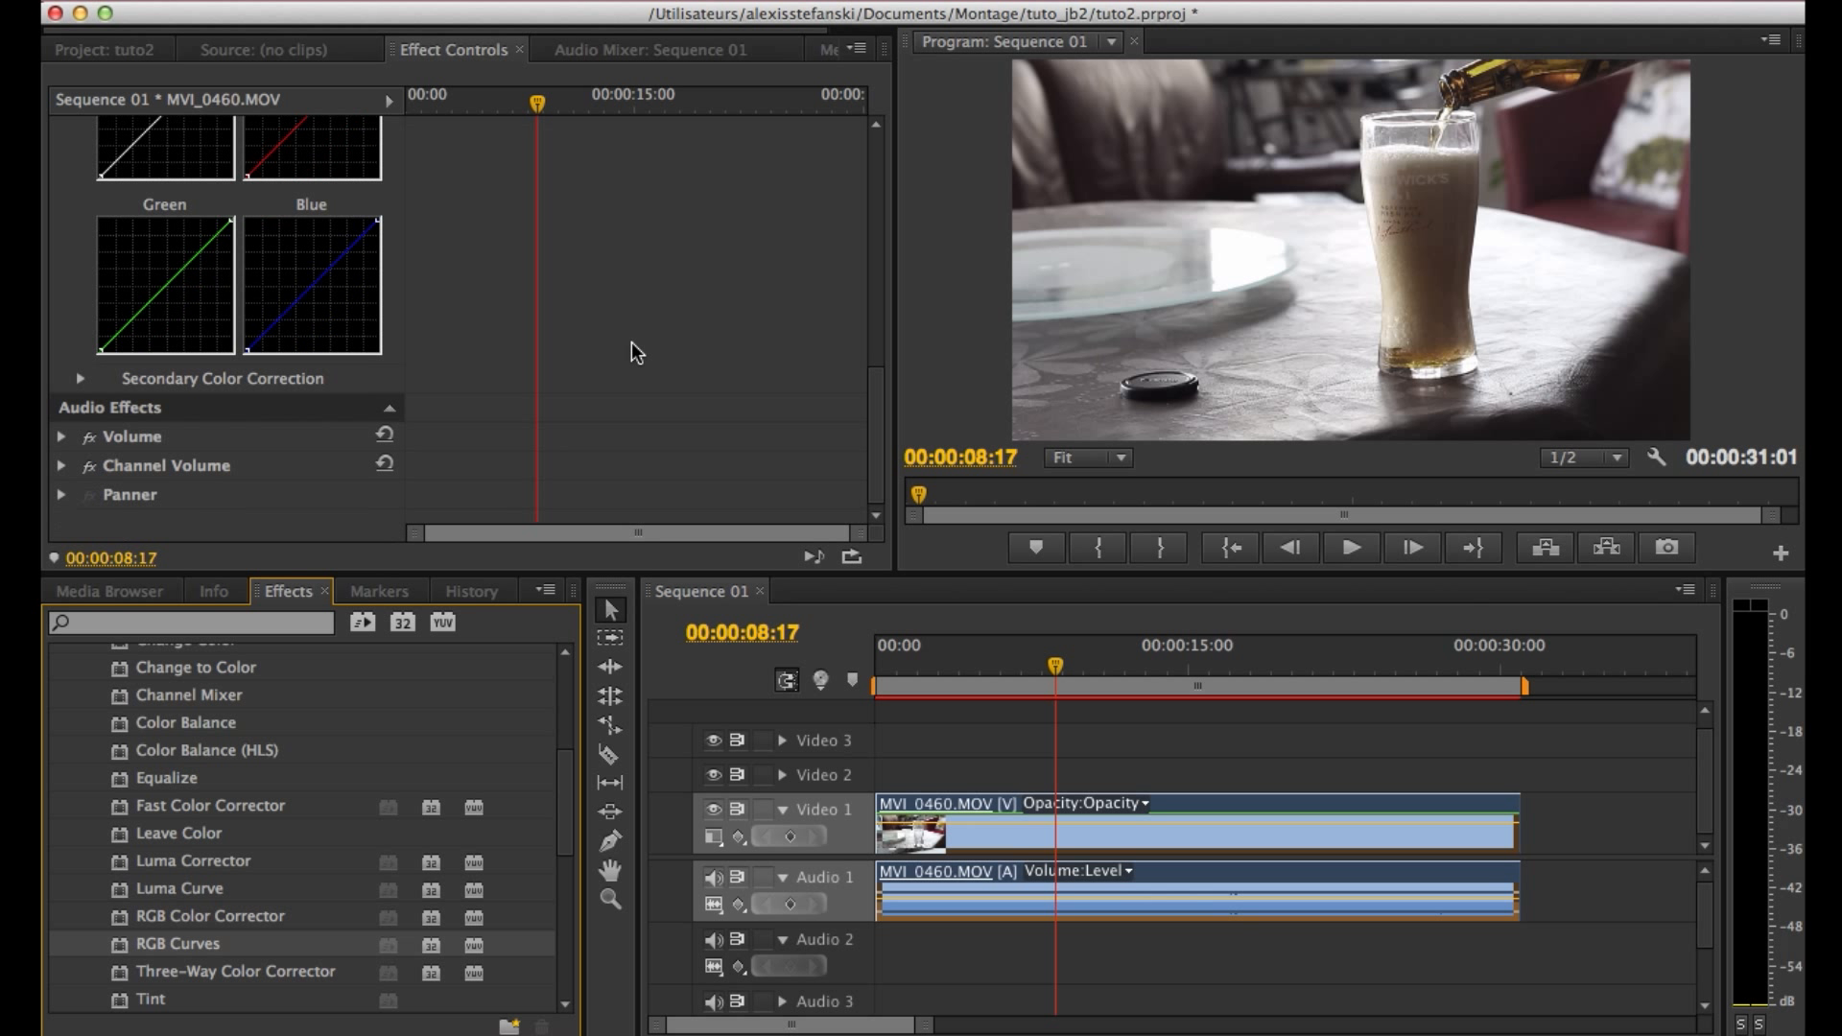
scroll(633, 352, "up", 3)
scroll(633, 352, "up", 2)
scroll(633, 352, "down", 2)
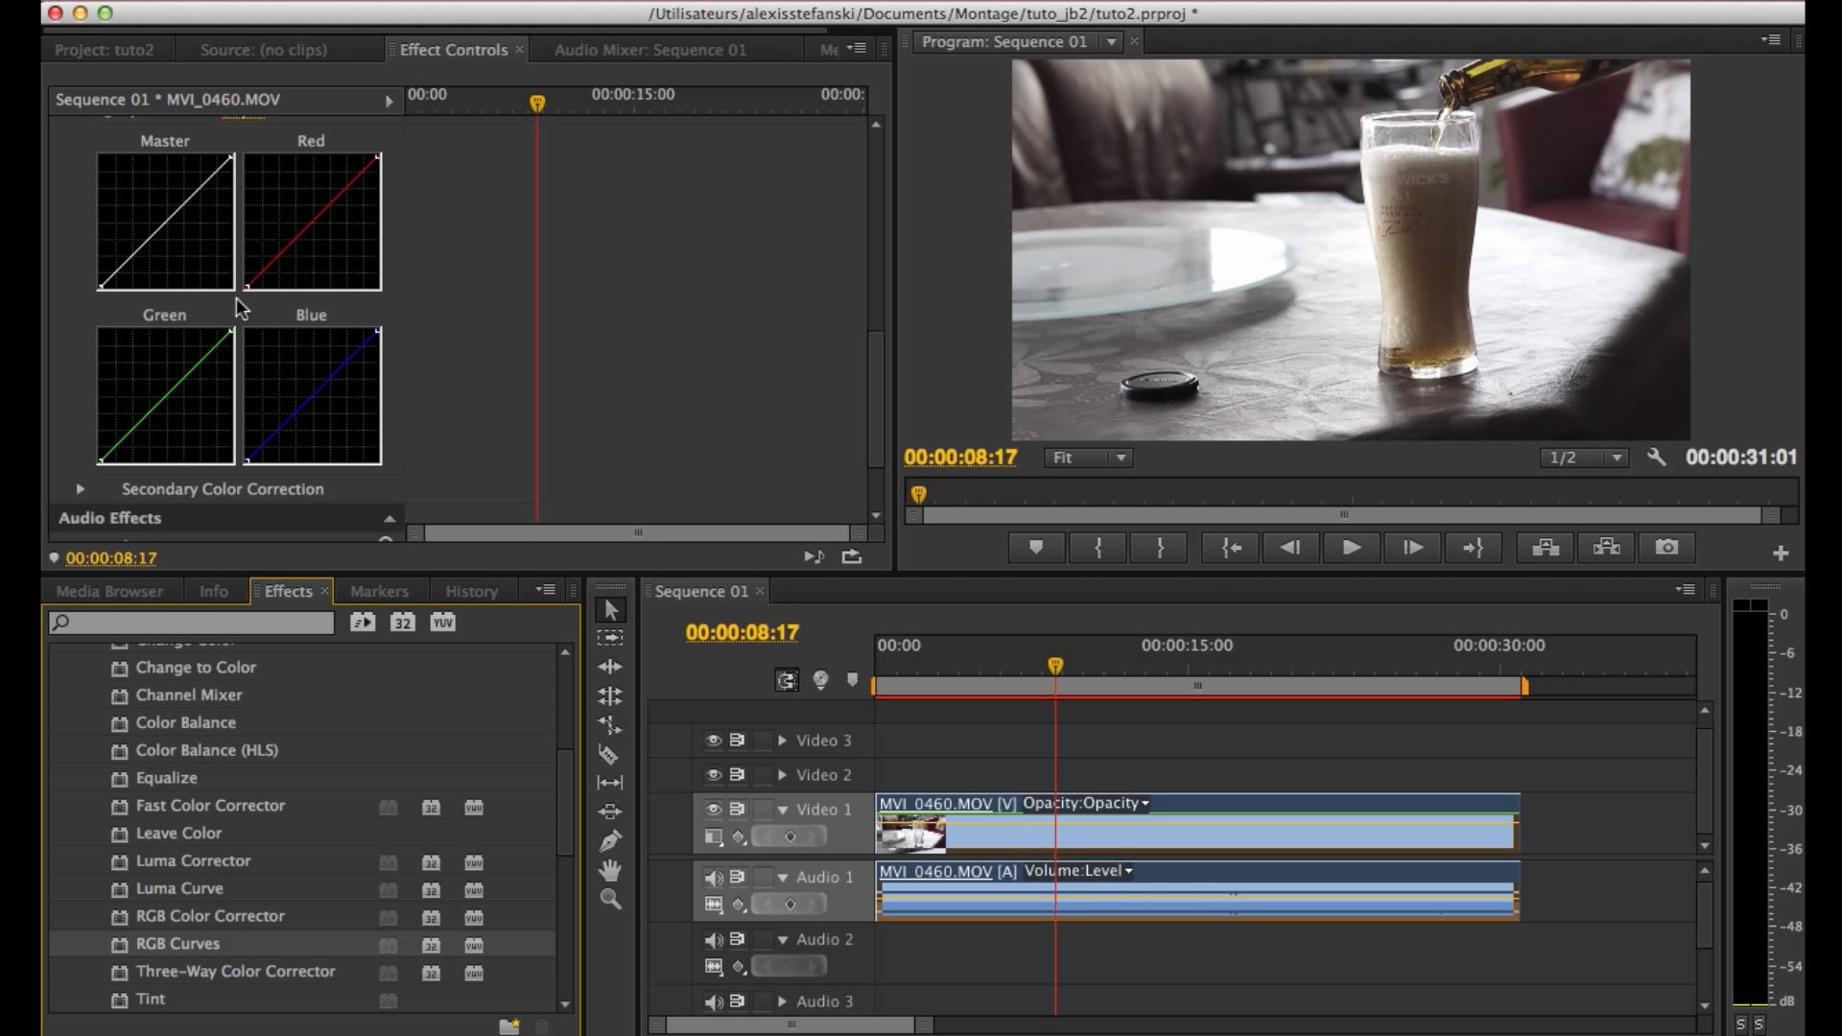
Try to move the shadow end point of the Red curve in RGB Curves.
left_click(246, 288)
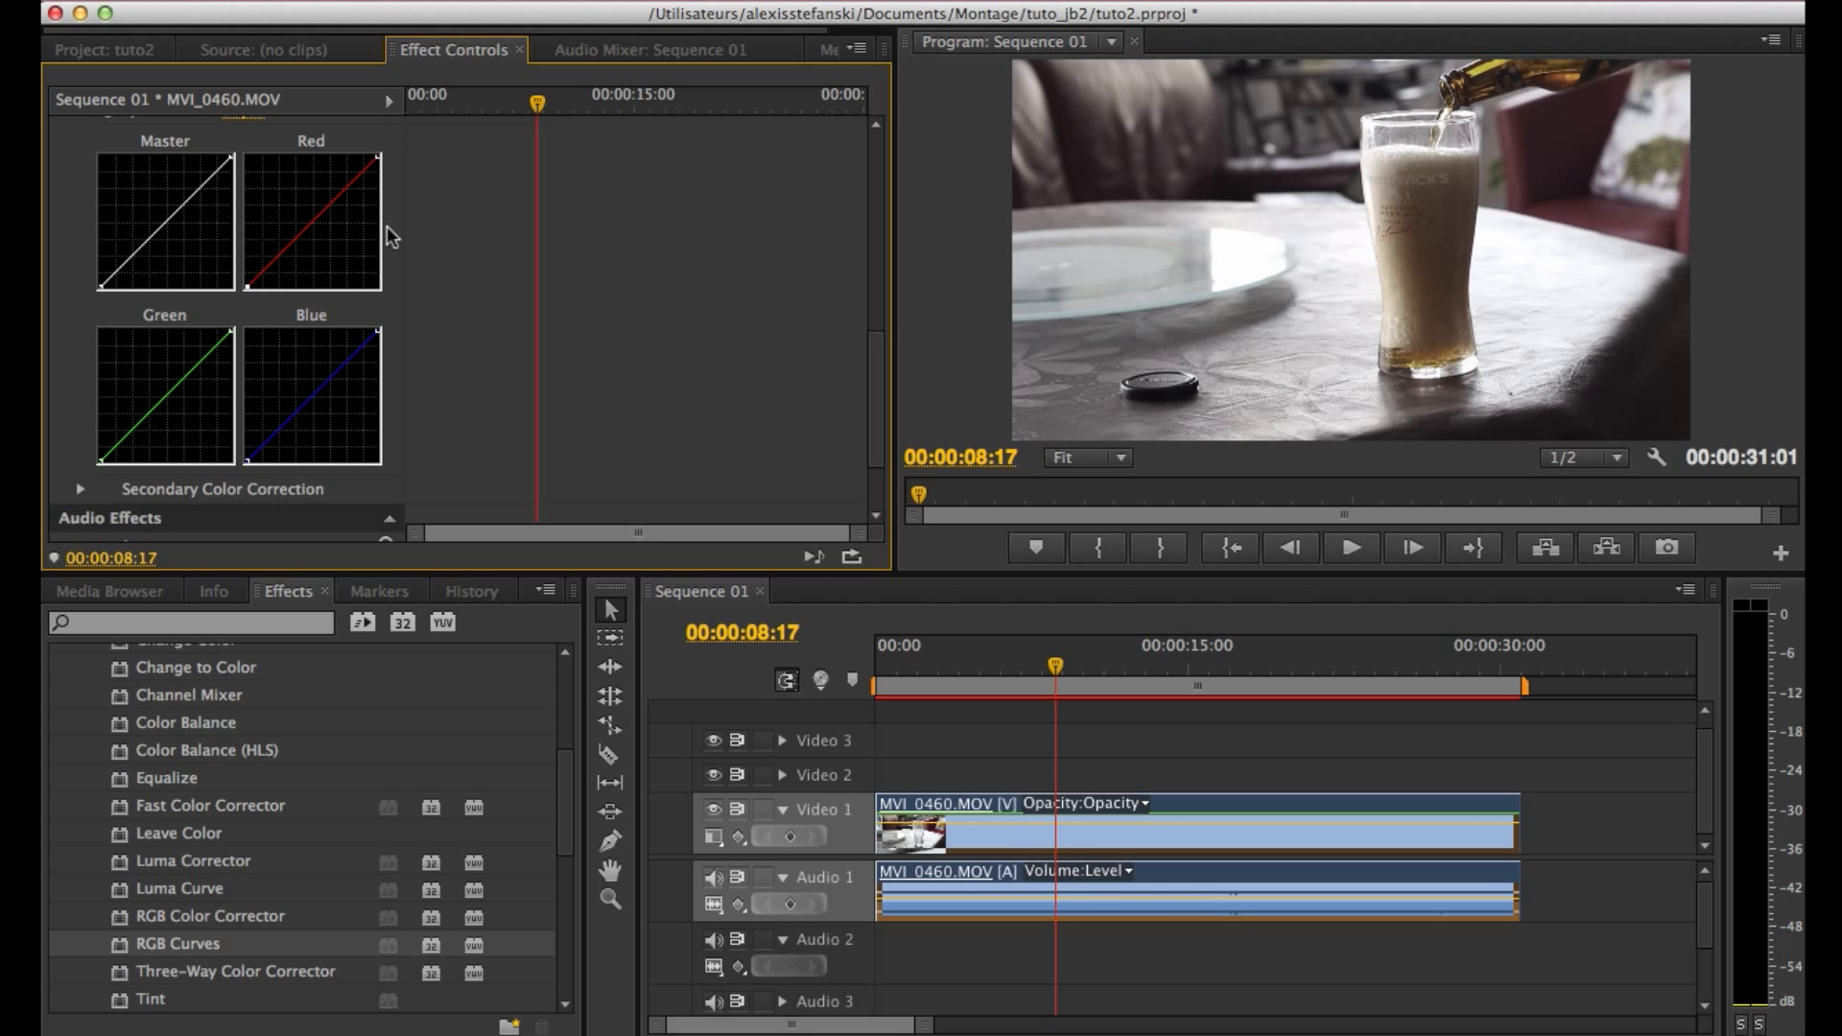
left_click(248, 285)
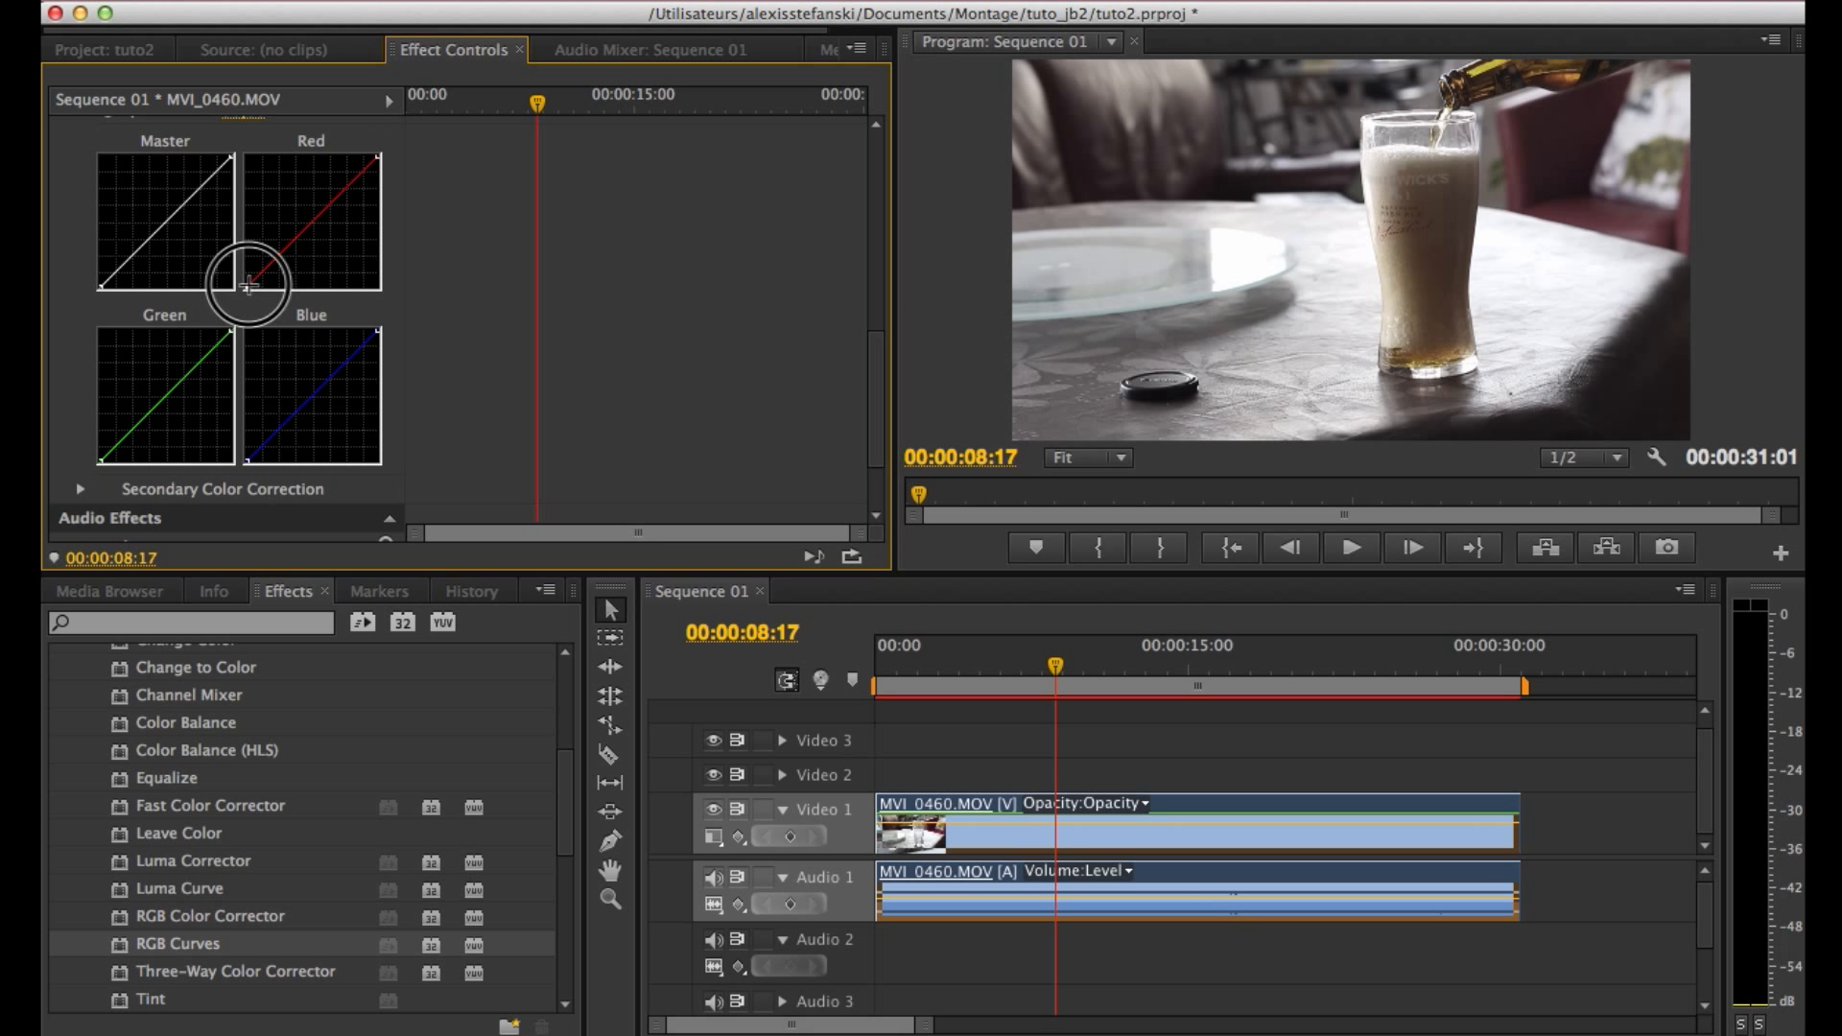
left_click_drag(249, 285, 225, 326)
Shape the Master curve into an S with lowered shadows and raised highlights, and adjust the highlight part of the Blue curve.
scroll(422, 329, "up", 1)
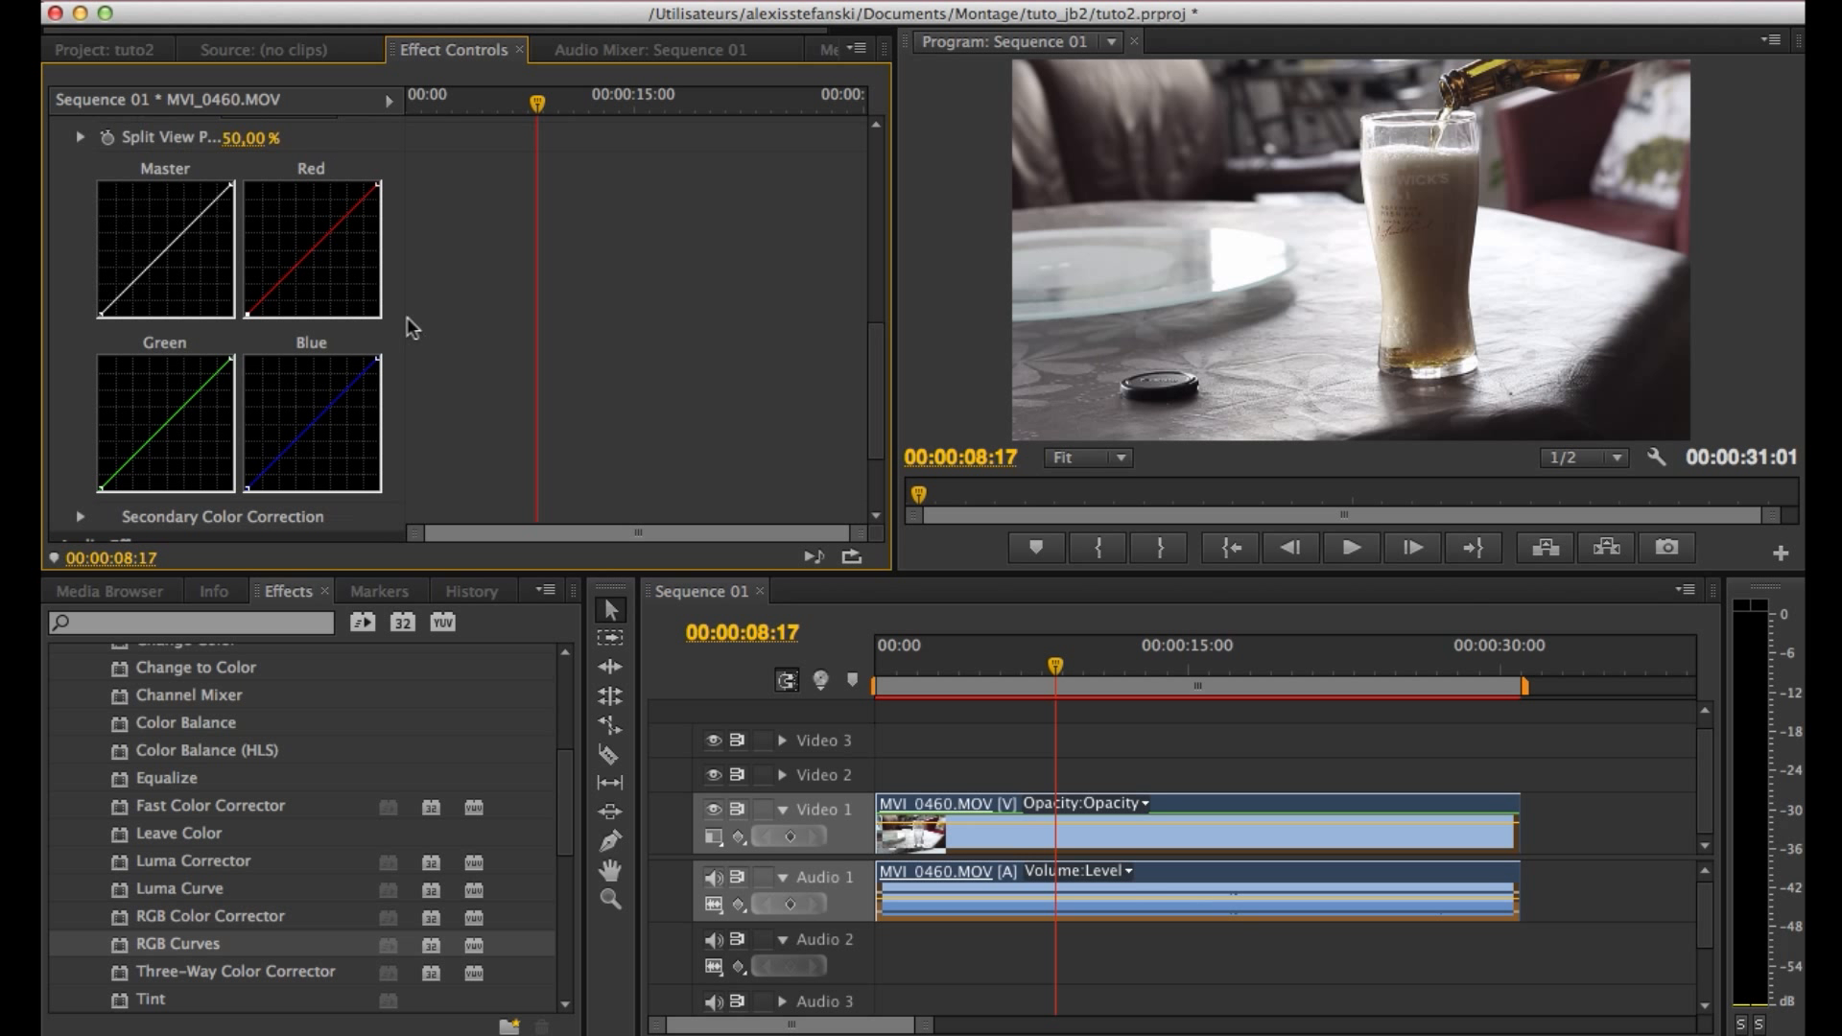
left_click_drag(177, 239, 141, 297)
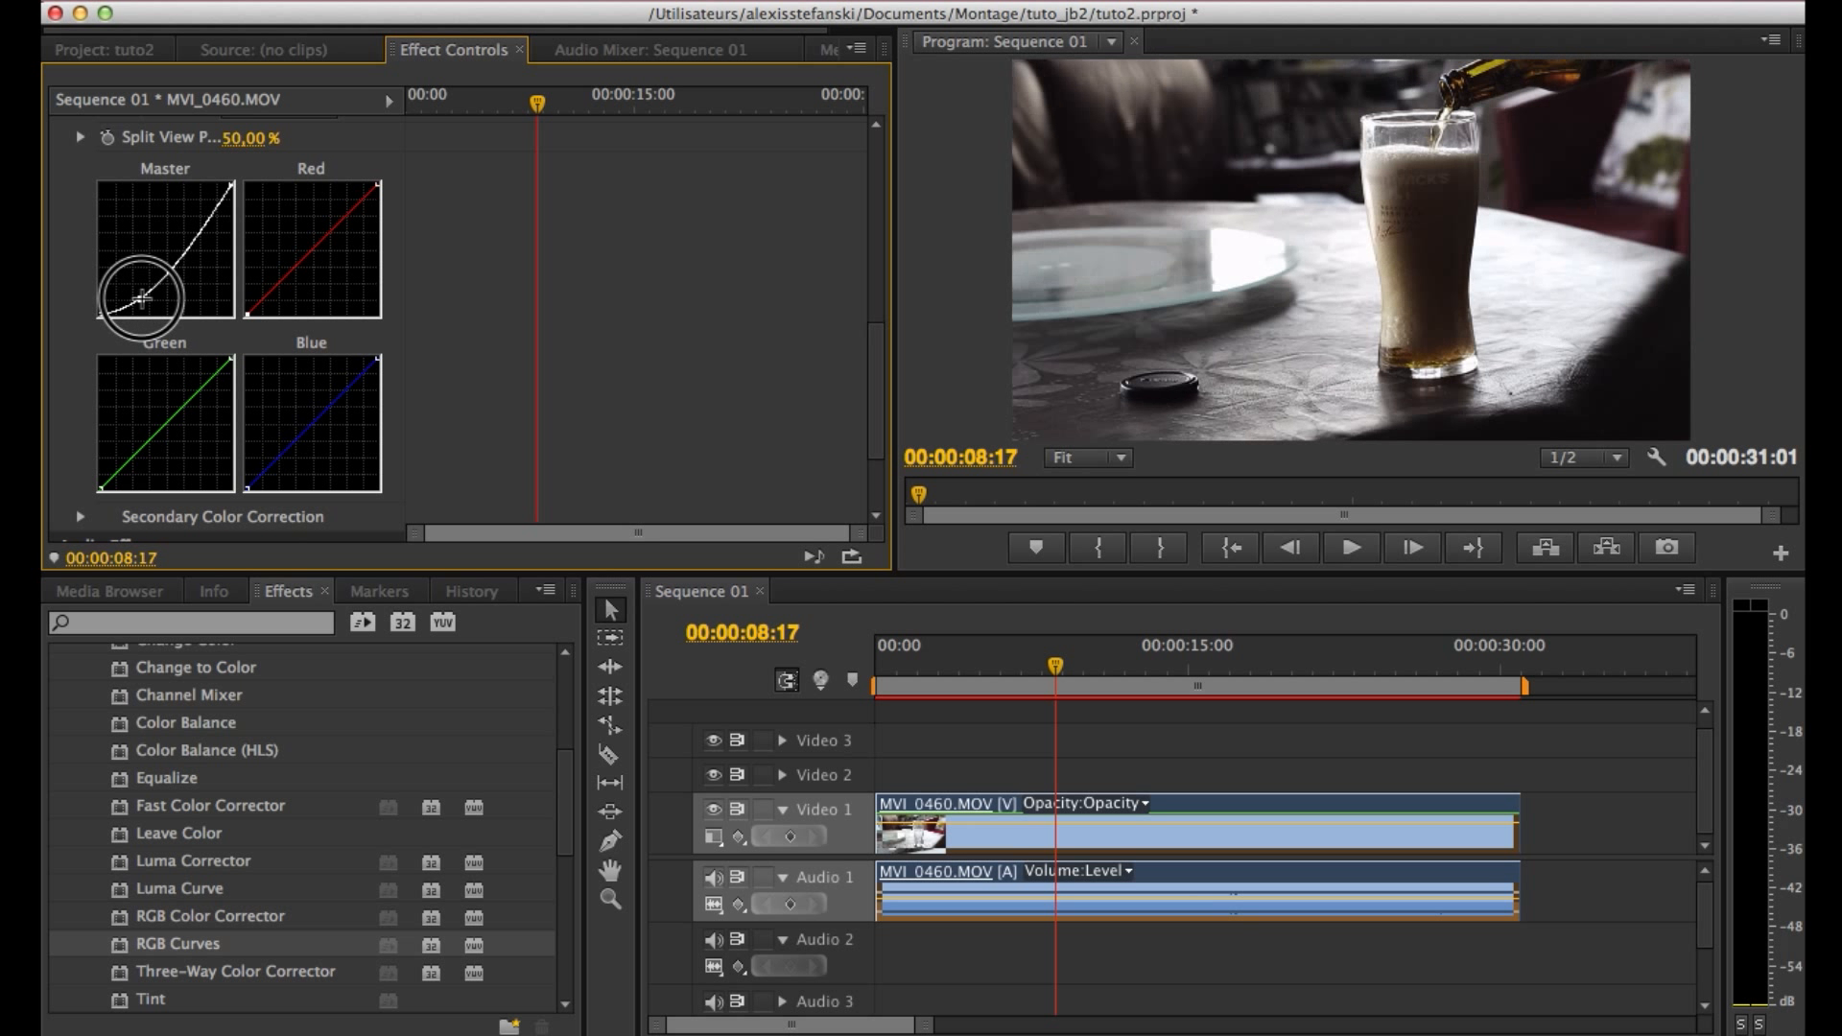
left_click_drag(215, 216, 208, 207)
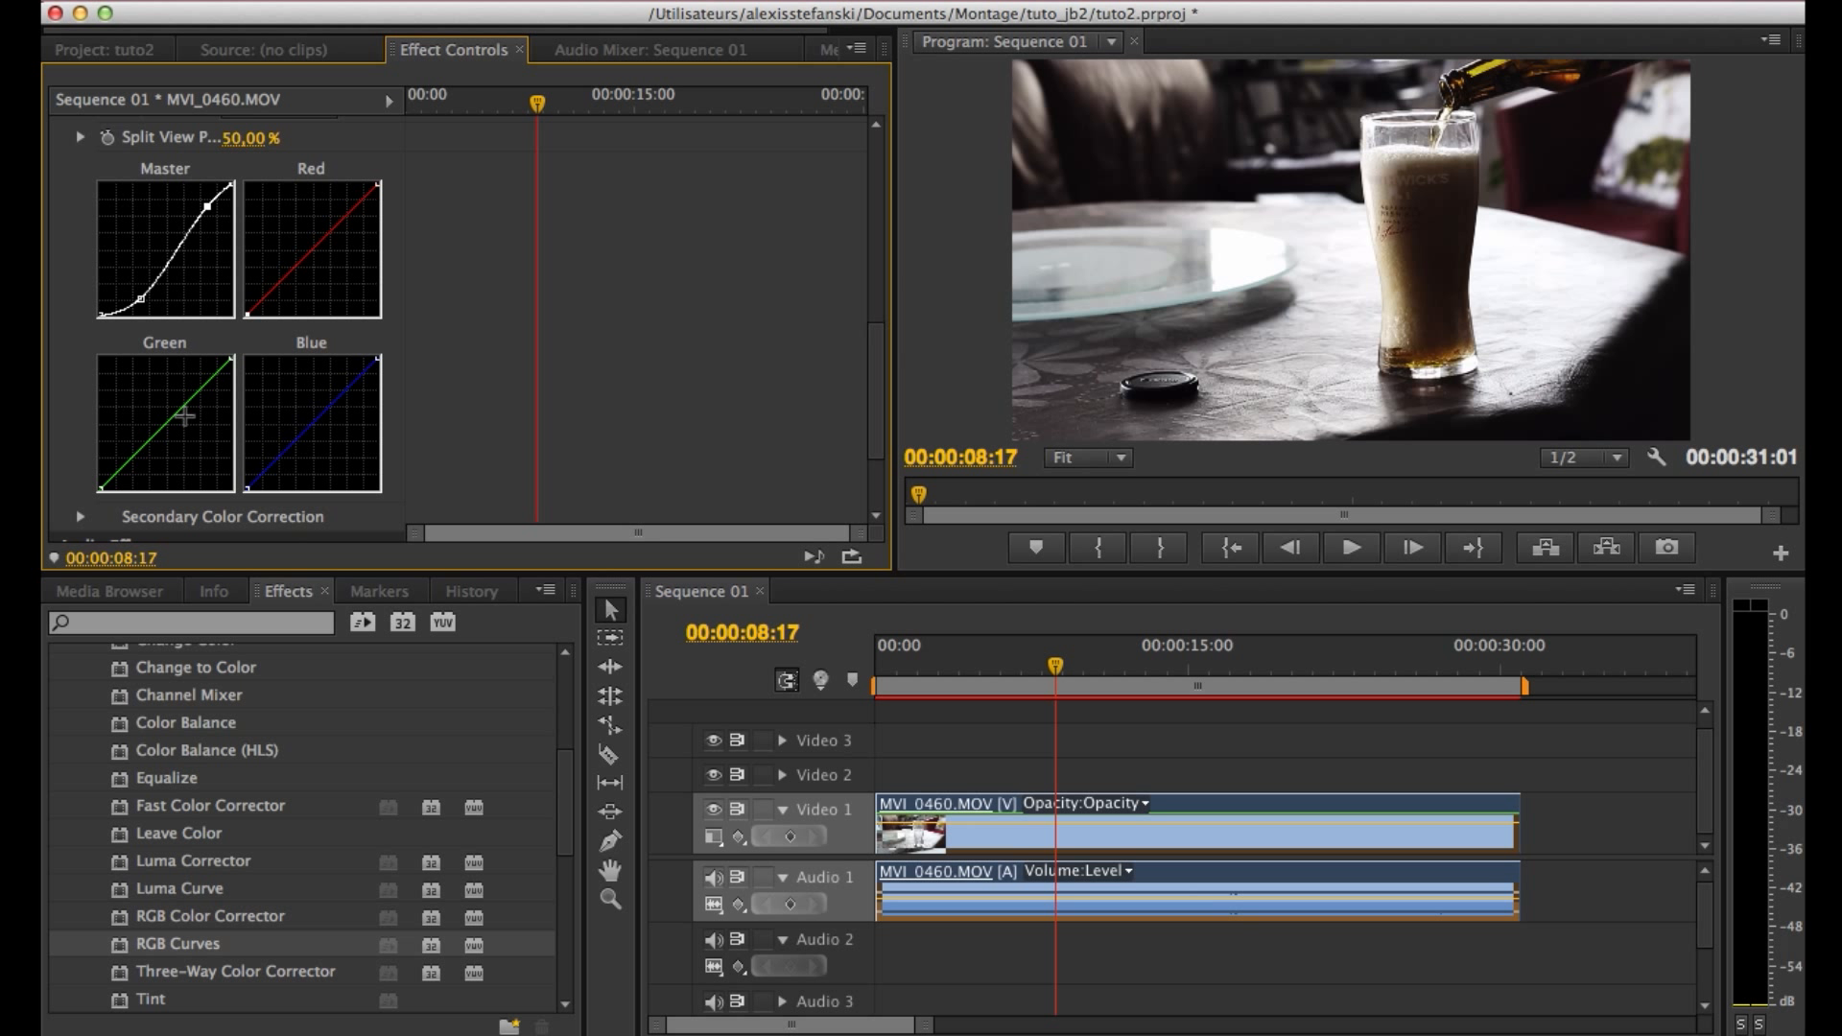
left_click(358, 376)
left_click_drag(358, 376, 367, 366)
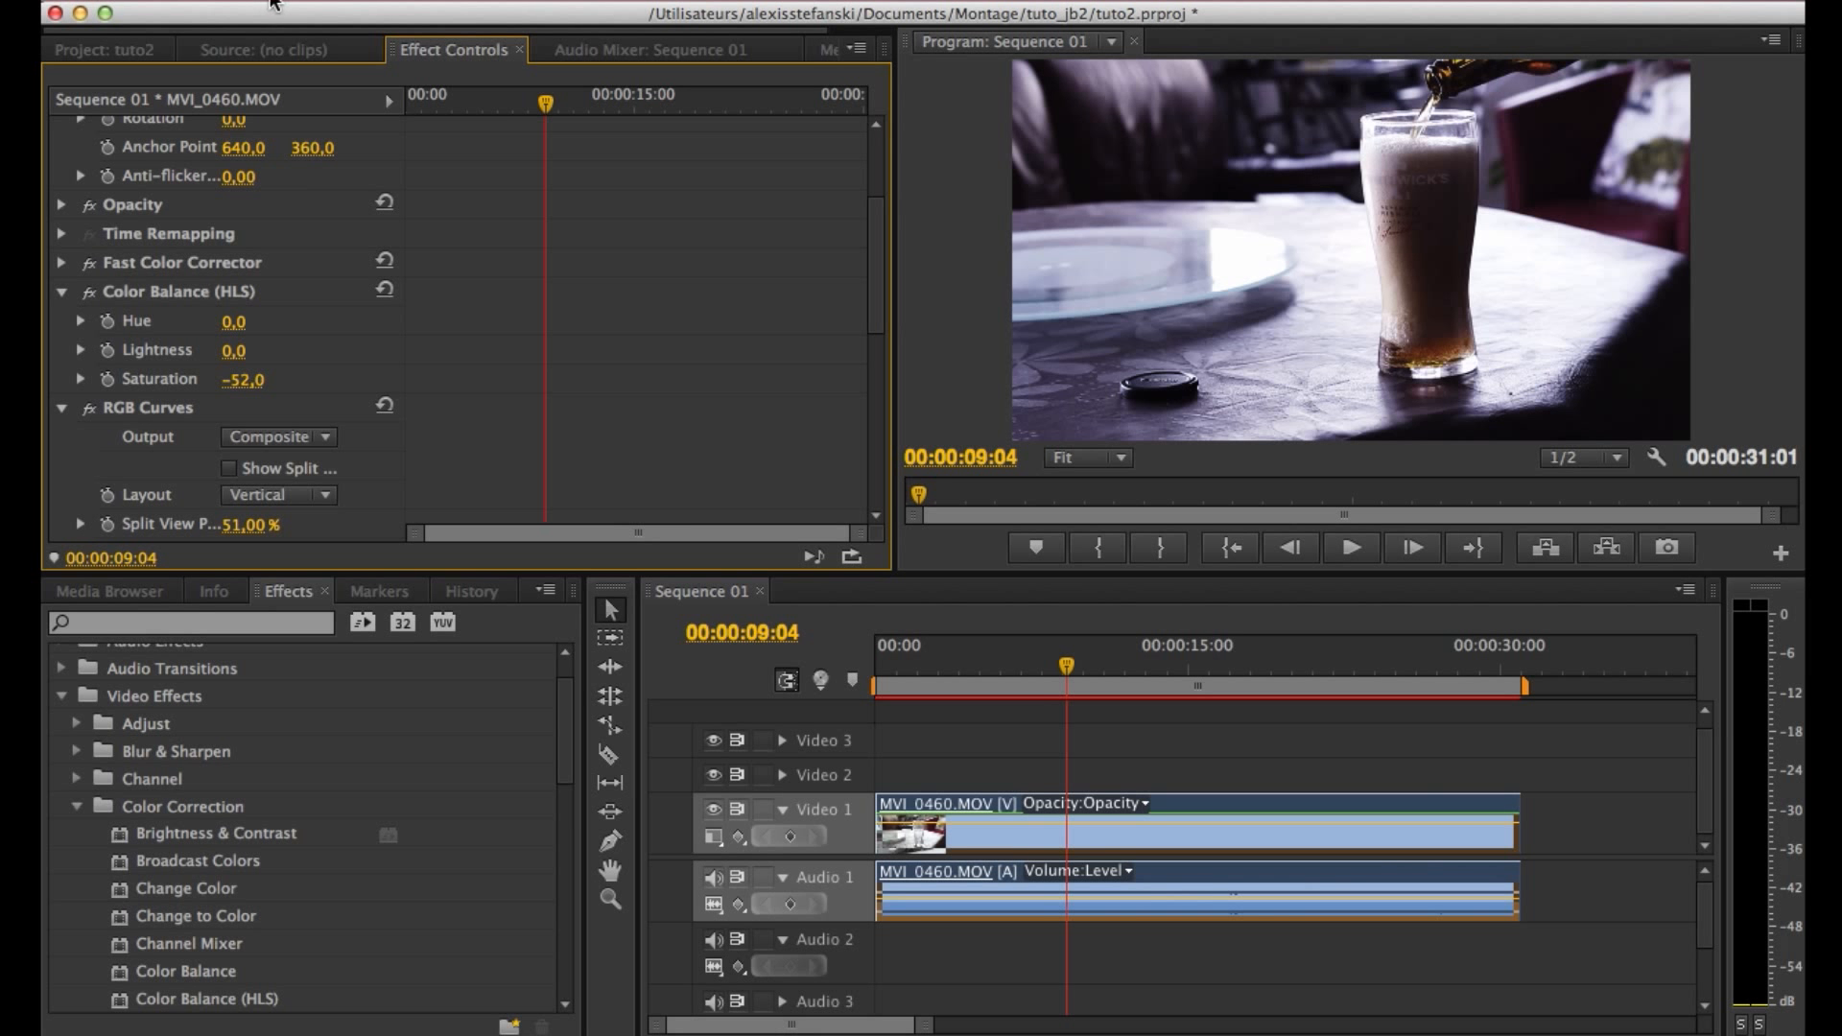
Create a 1920 × 1080 Black Video at 25,00fps with square pixels and place it on Video 2 above MVI_0460.MOV.
left_click(273, 5)
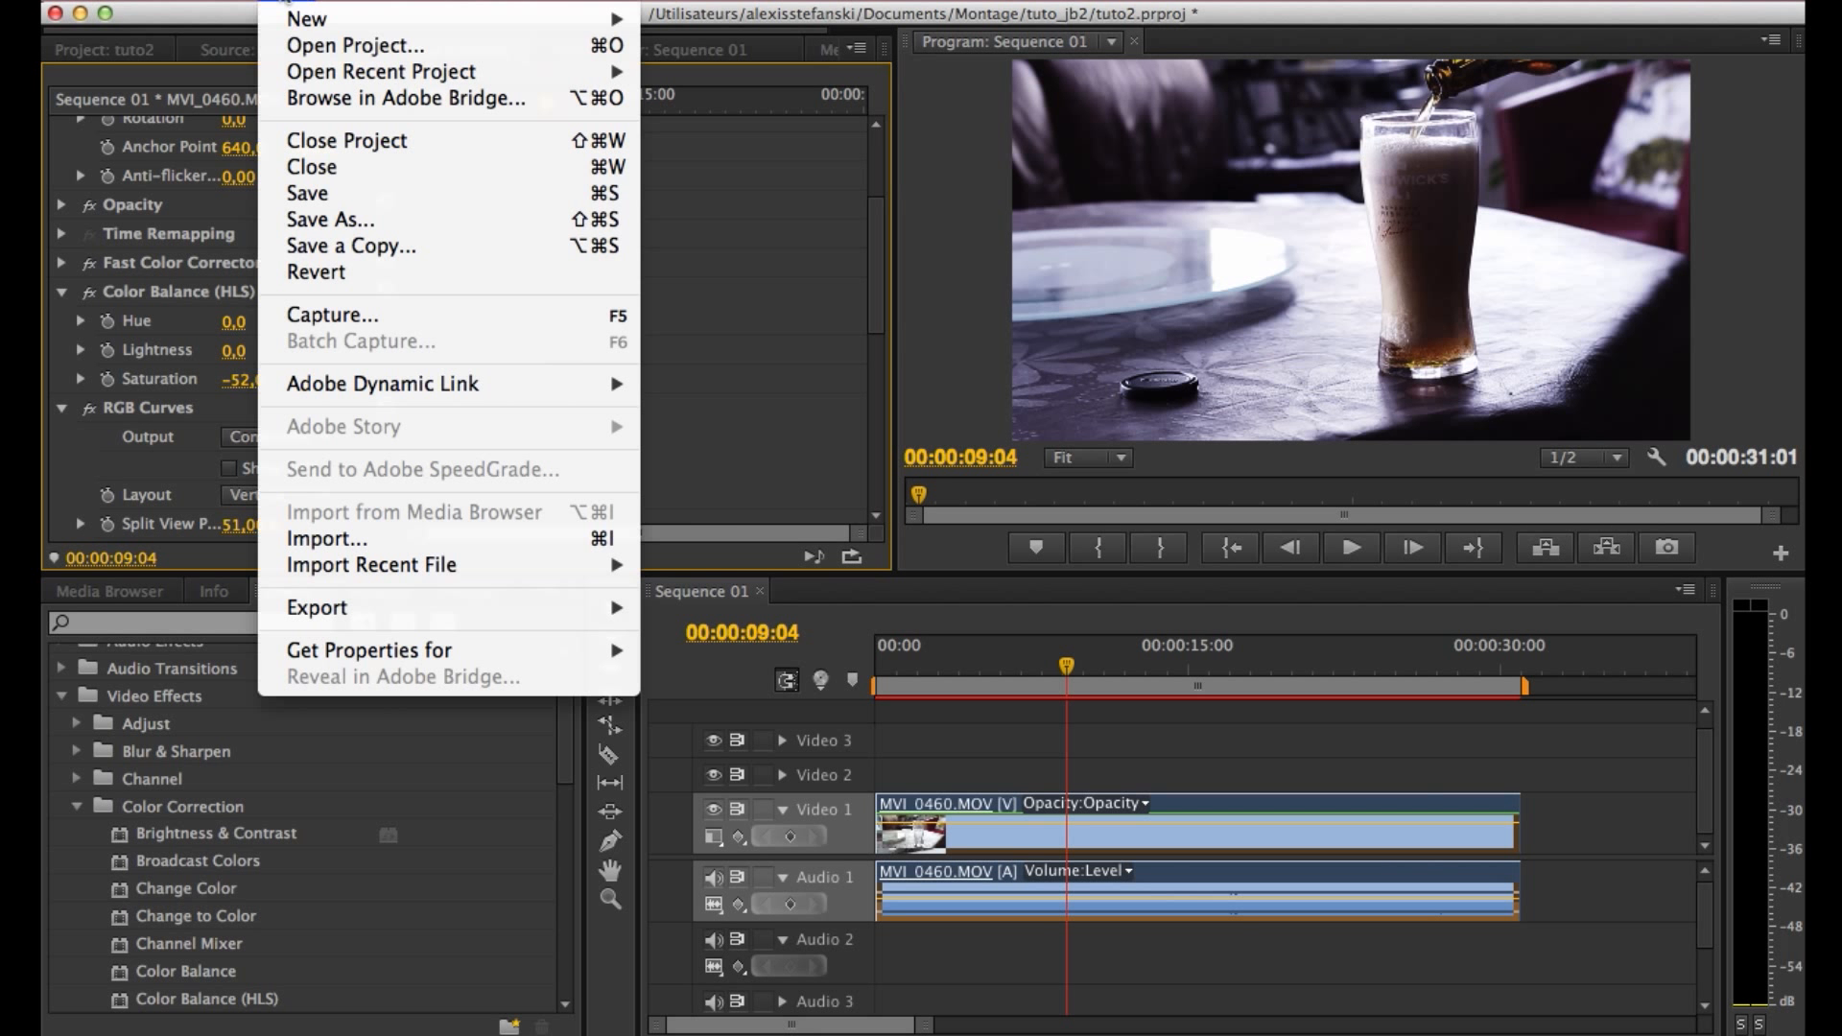
mouse_move(303, 25)
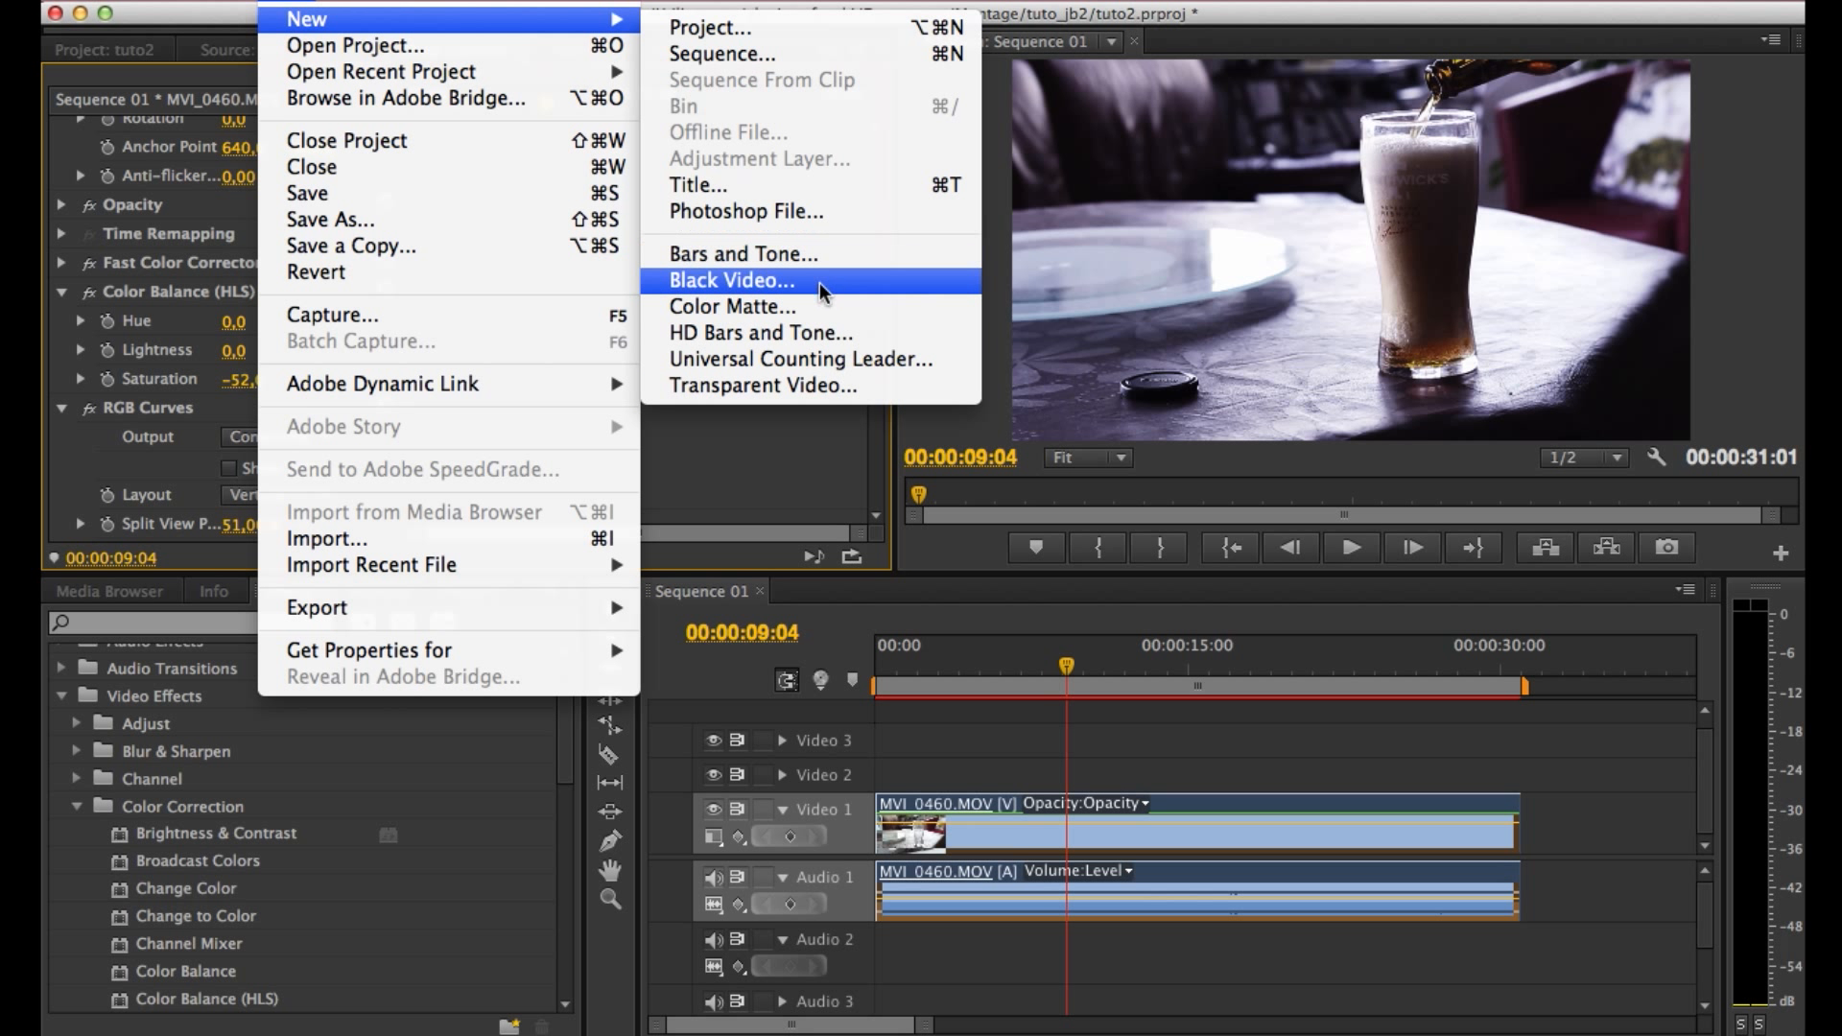
left_click(780, 285)
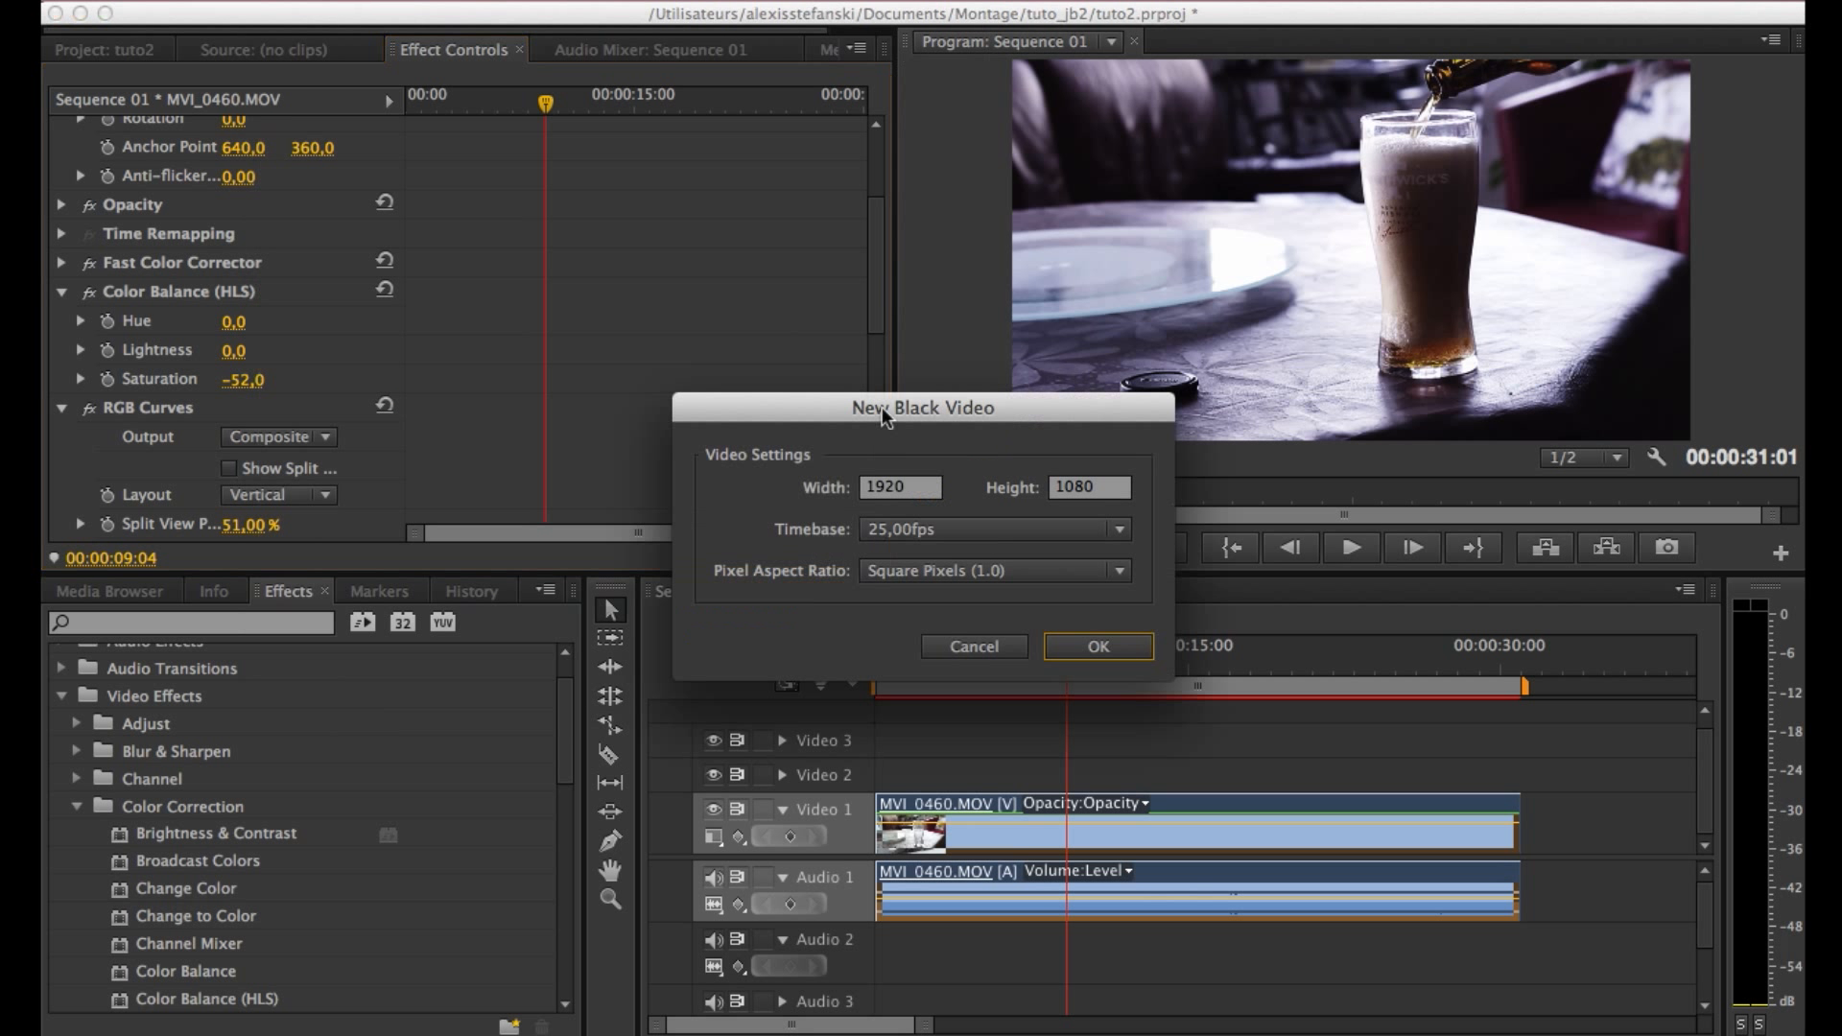
left_click(1104, 646)
left_click(66, 44)
left_click_drag(161, 269, 1075, 772)
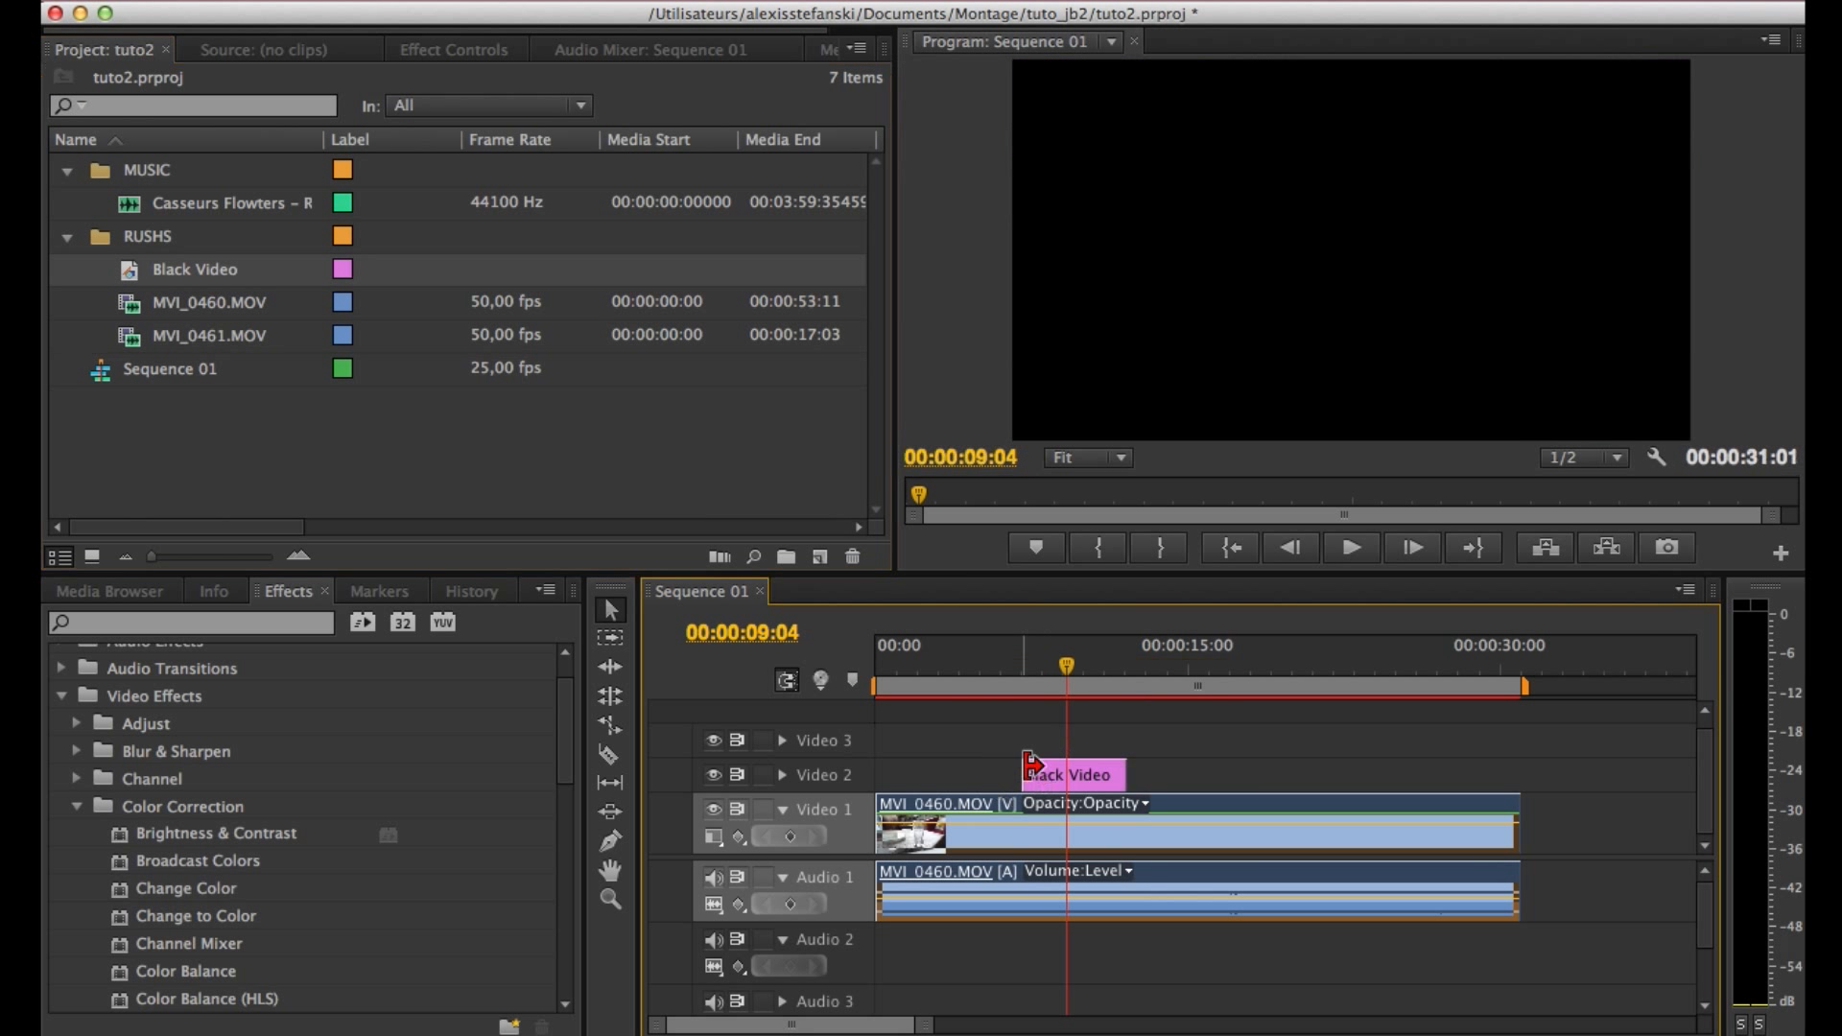
Start a new 1920 × 1080 Color Matte at 25,00fps with Square Pixels (1.0).
left_click(1049, 665)
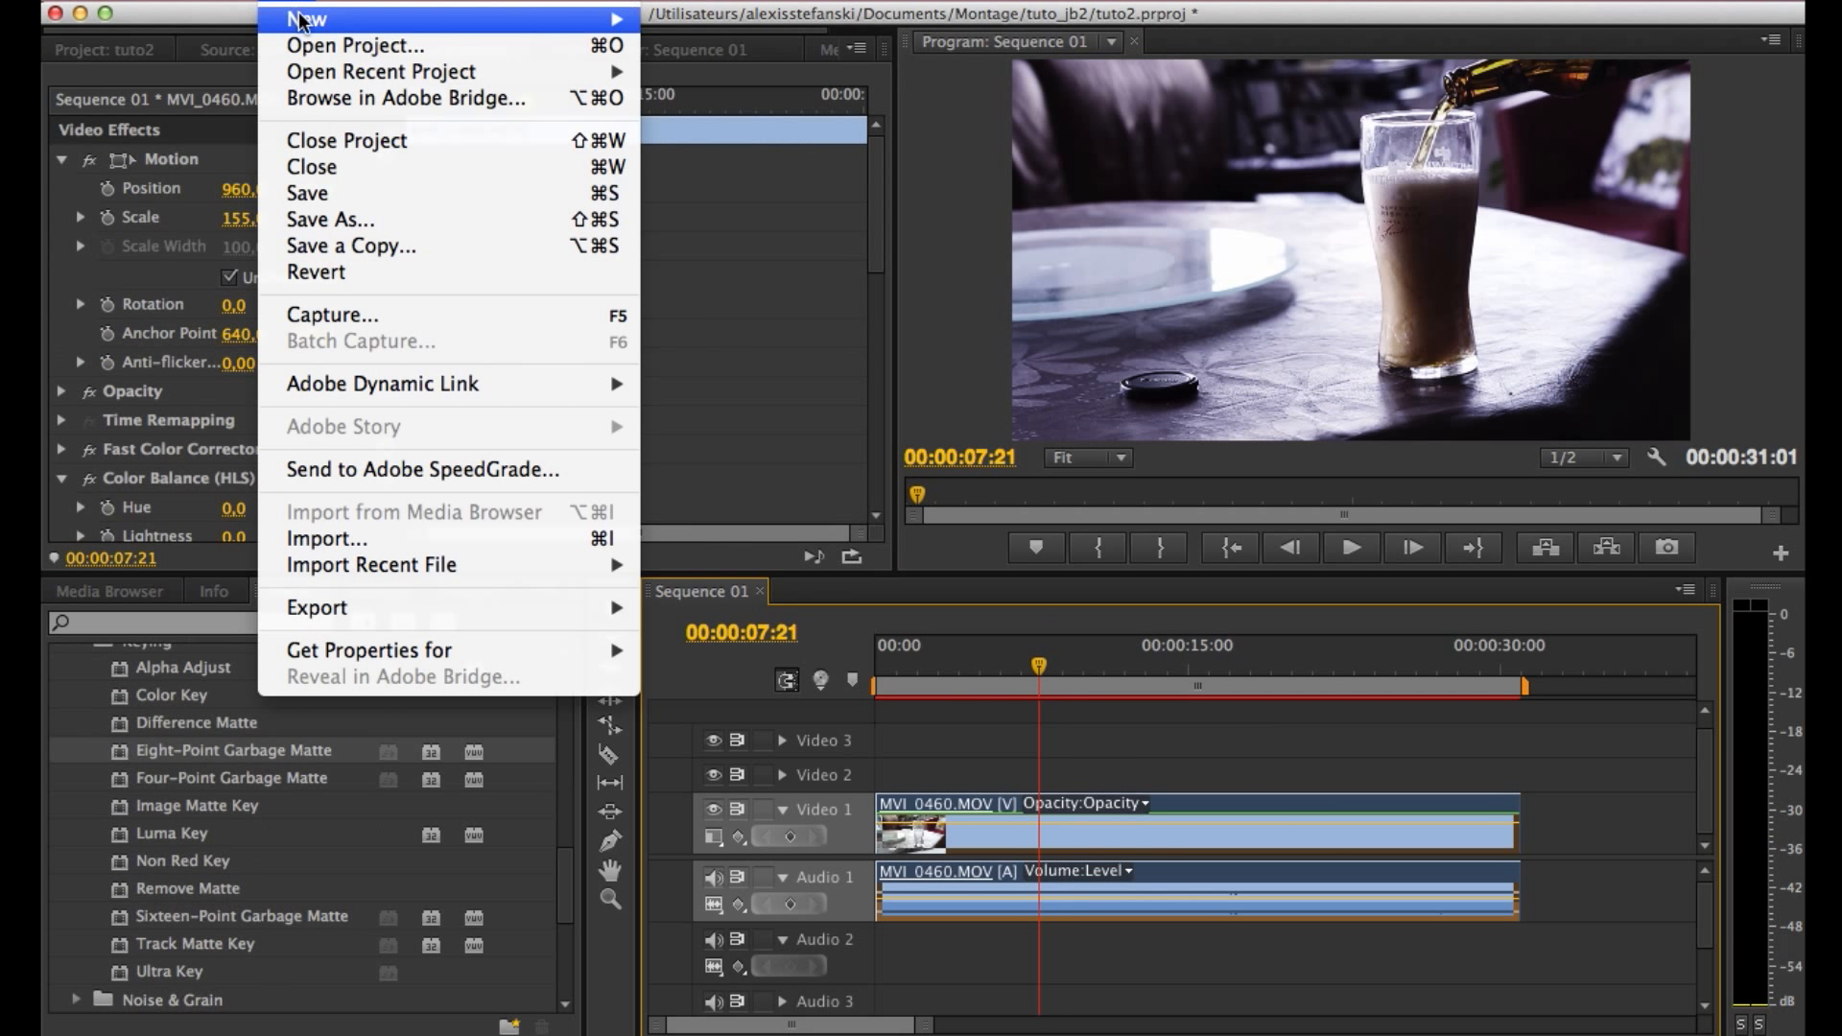
mouse_move(305, 19)
left_click(921, 316)
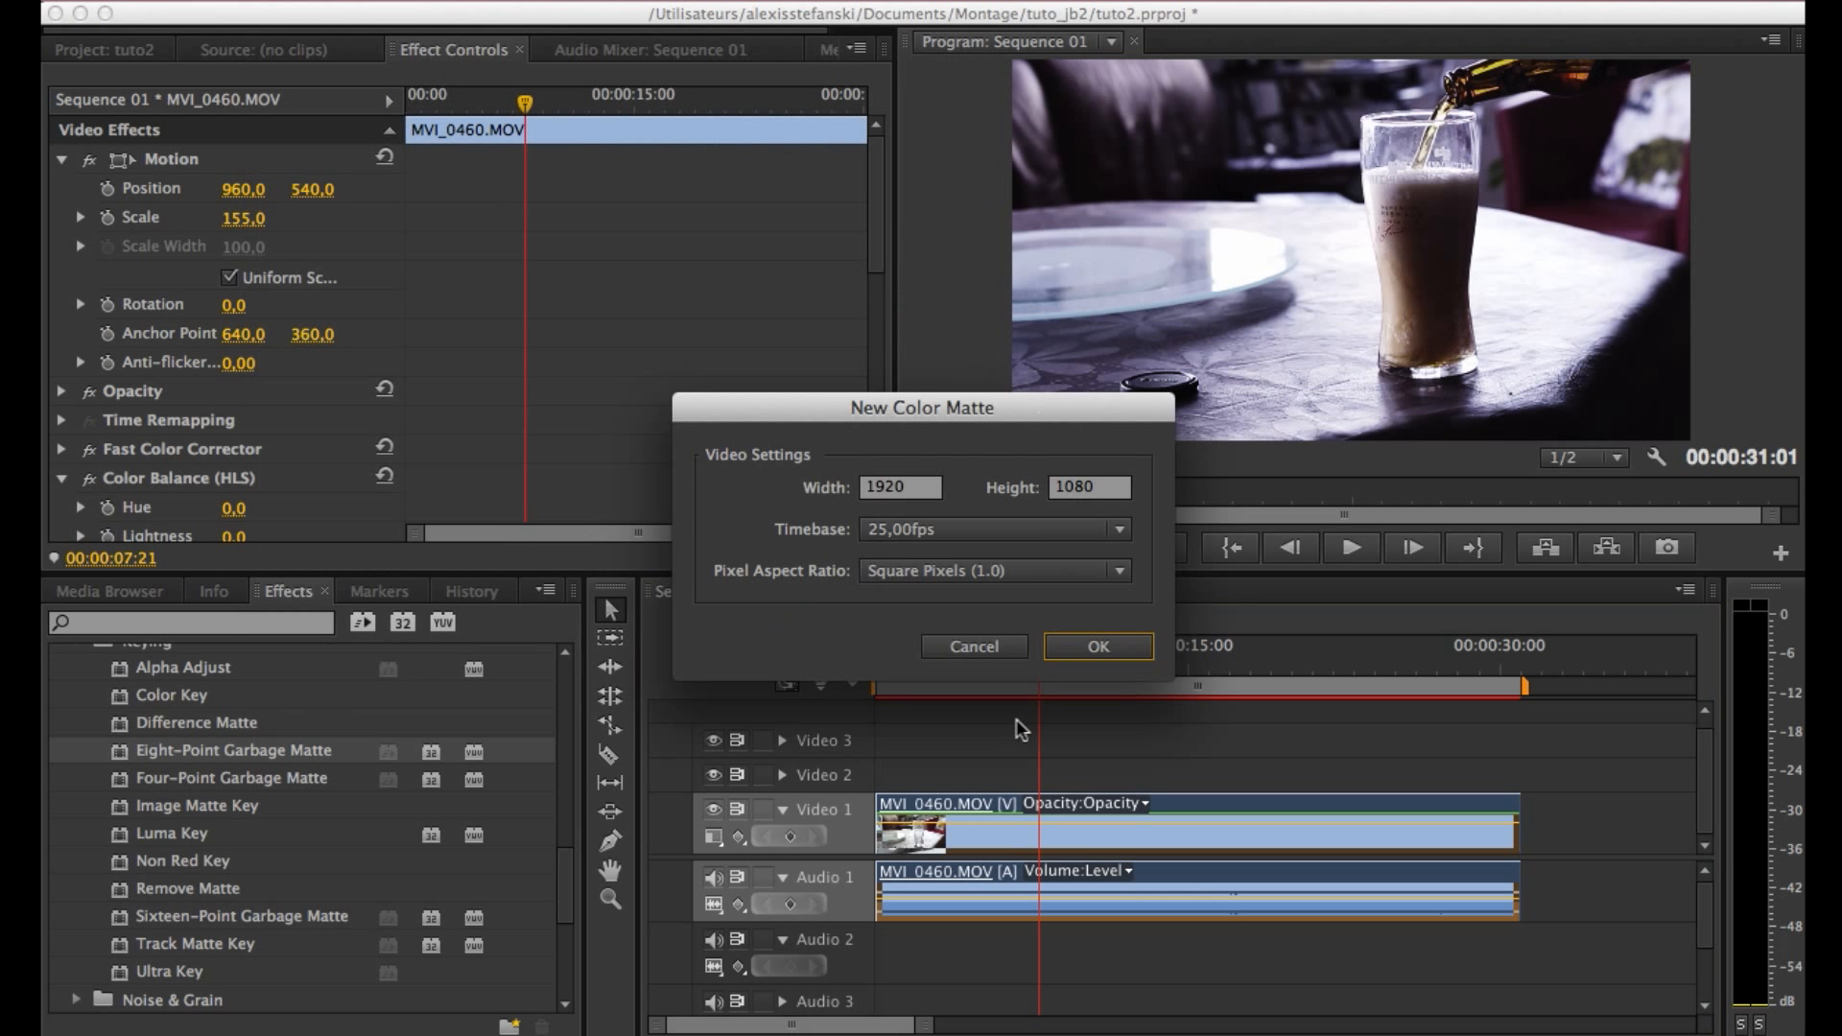
left_click(1096, 647)
Pick an orange color for the new color matte and name it orange.
left_click_drag(997, 240, 991, 278)
left_click_drag(894, 420, 993, 417)
left_click(998, 278)
left_click_drag(998, 278, 988, 262)
mouse_move(925, 473)
left_mouse_down()
mouse_move(921, 538)
mouse_move(953, 546)
left_mouse_up()
left_click(1189, 219)
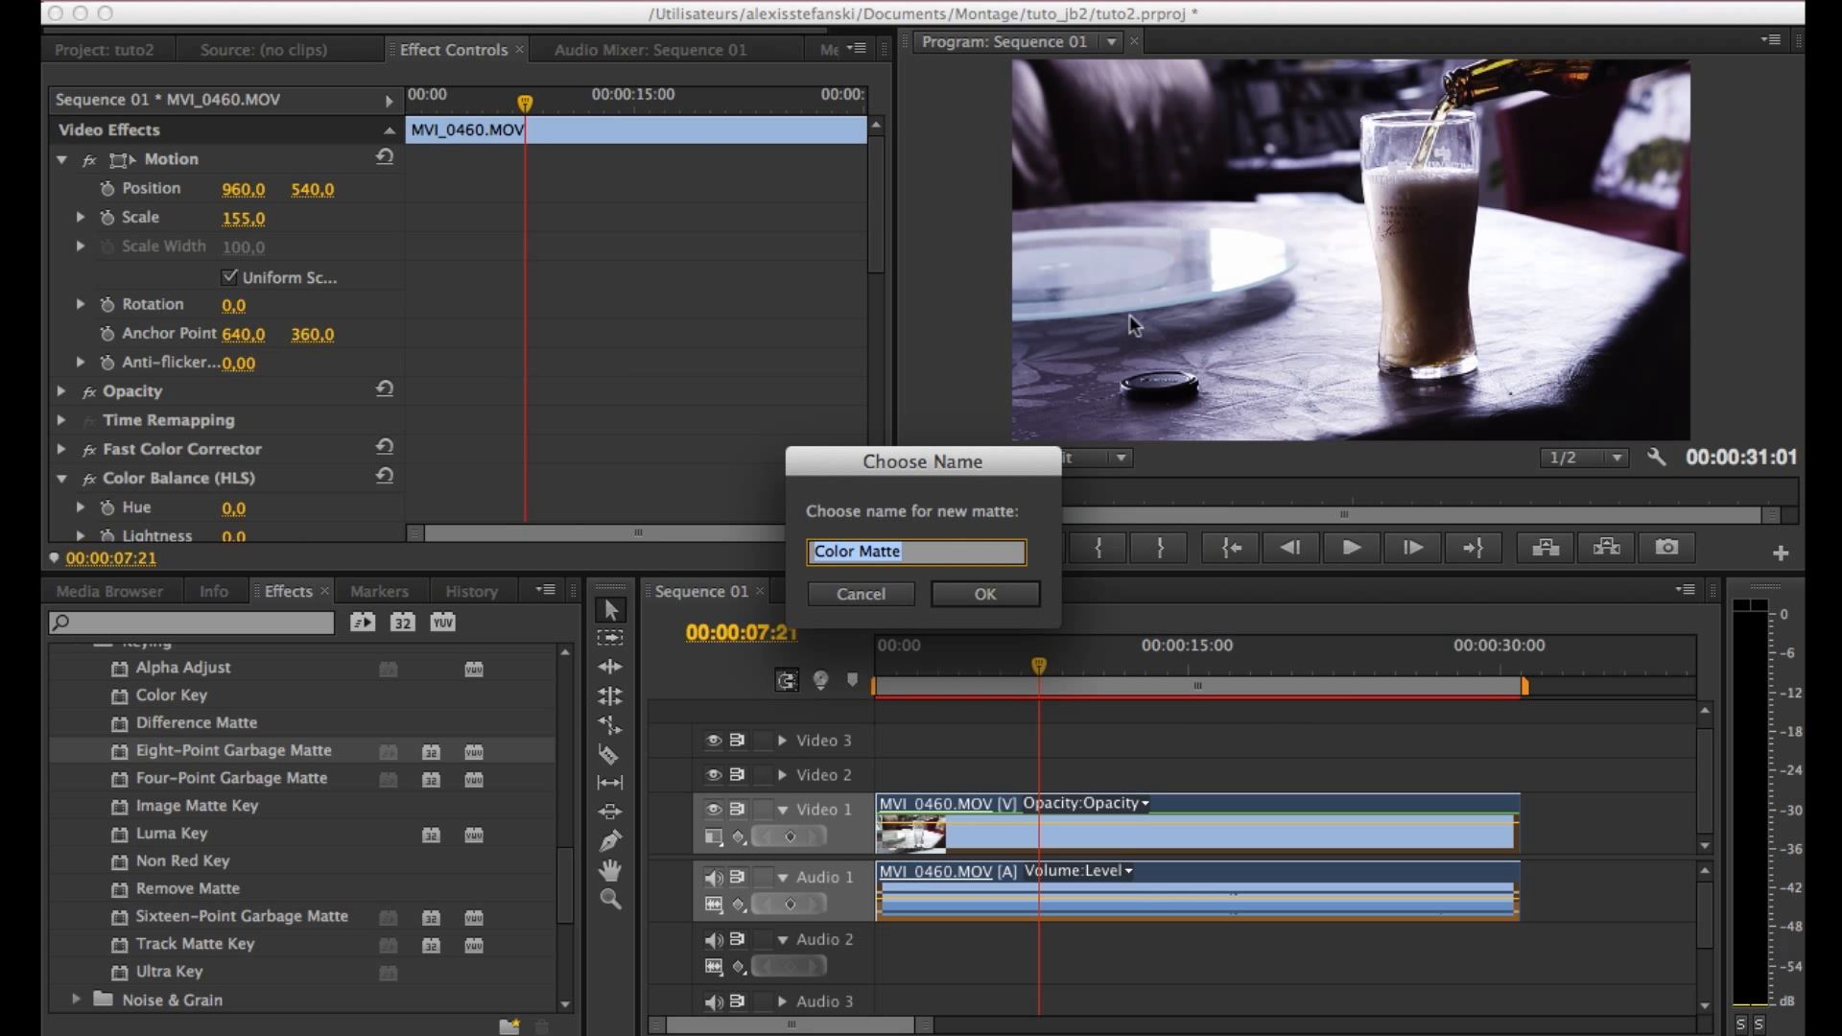
type("orange")
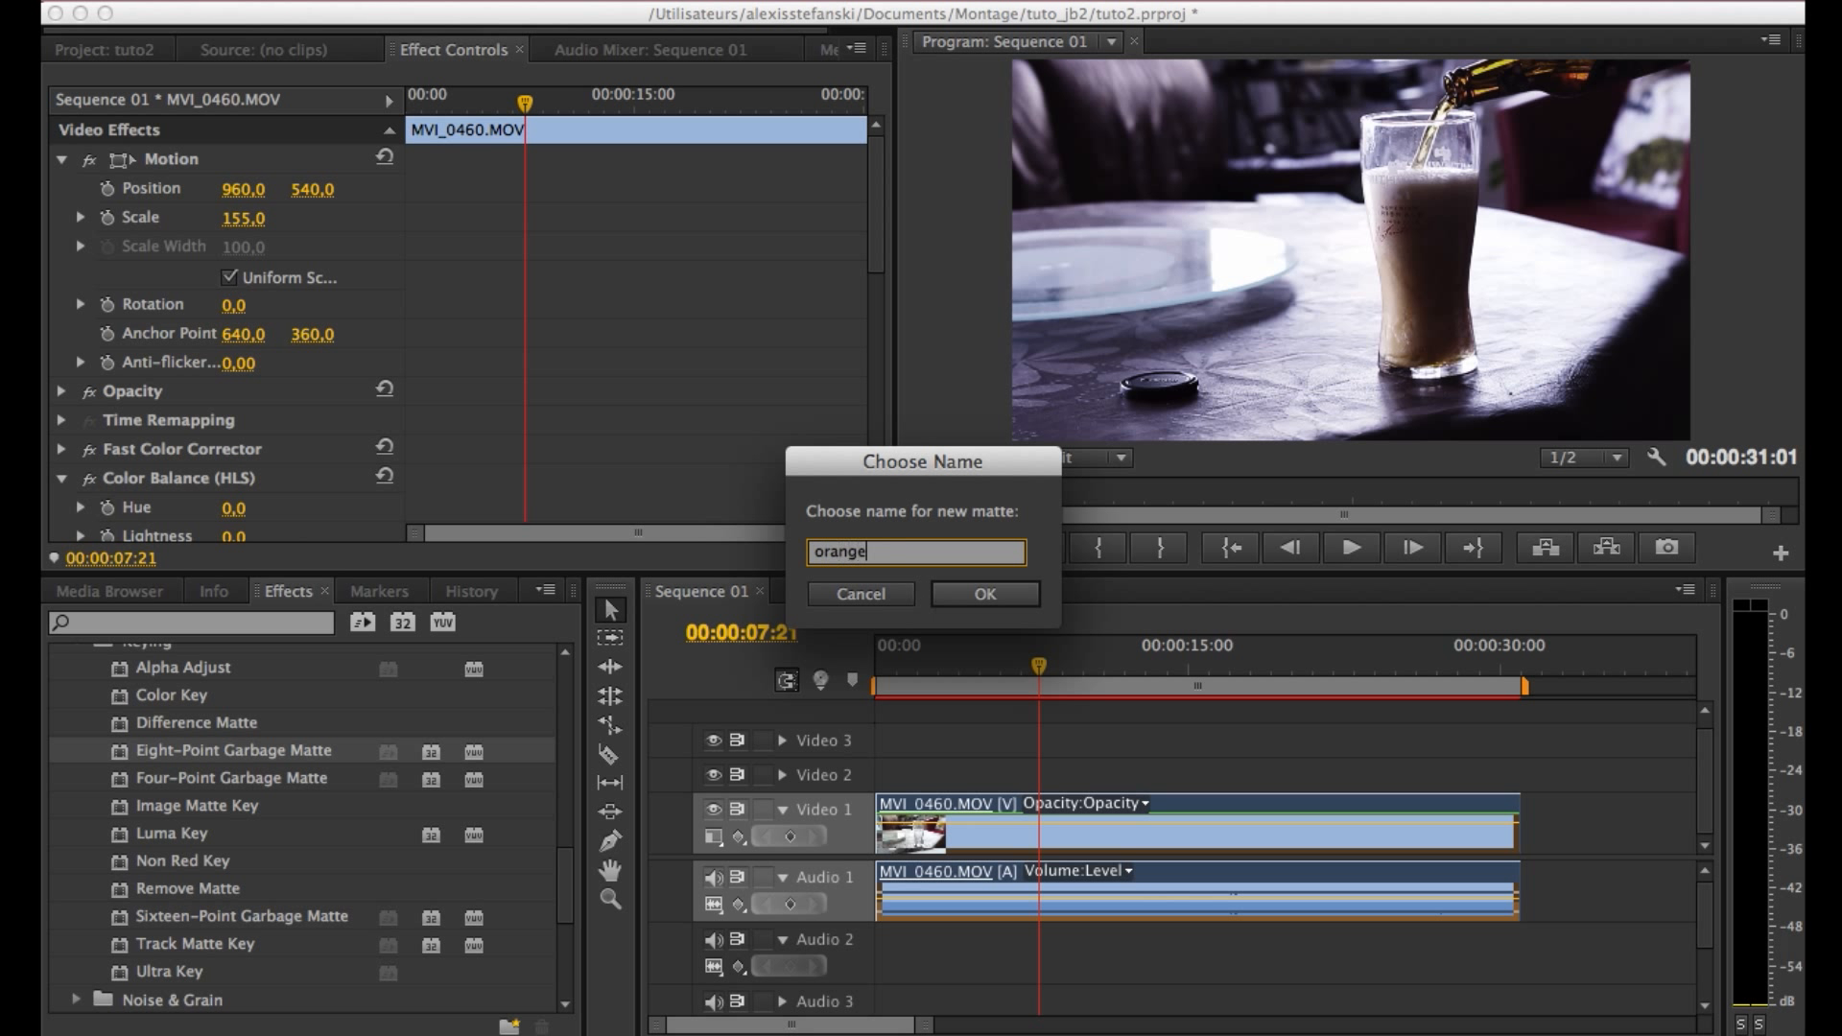
left_click(945, 600)
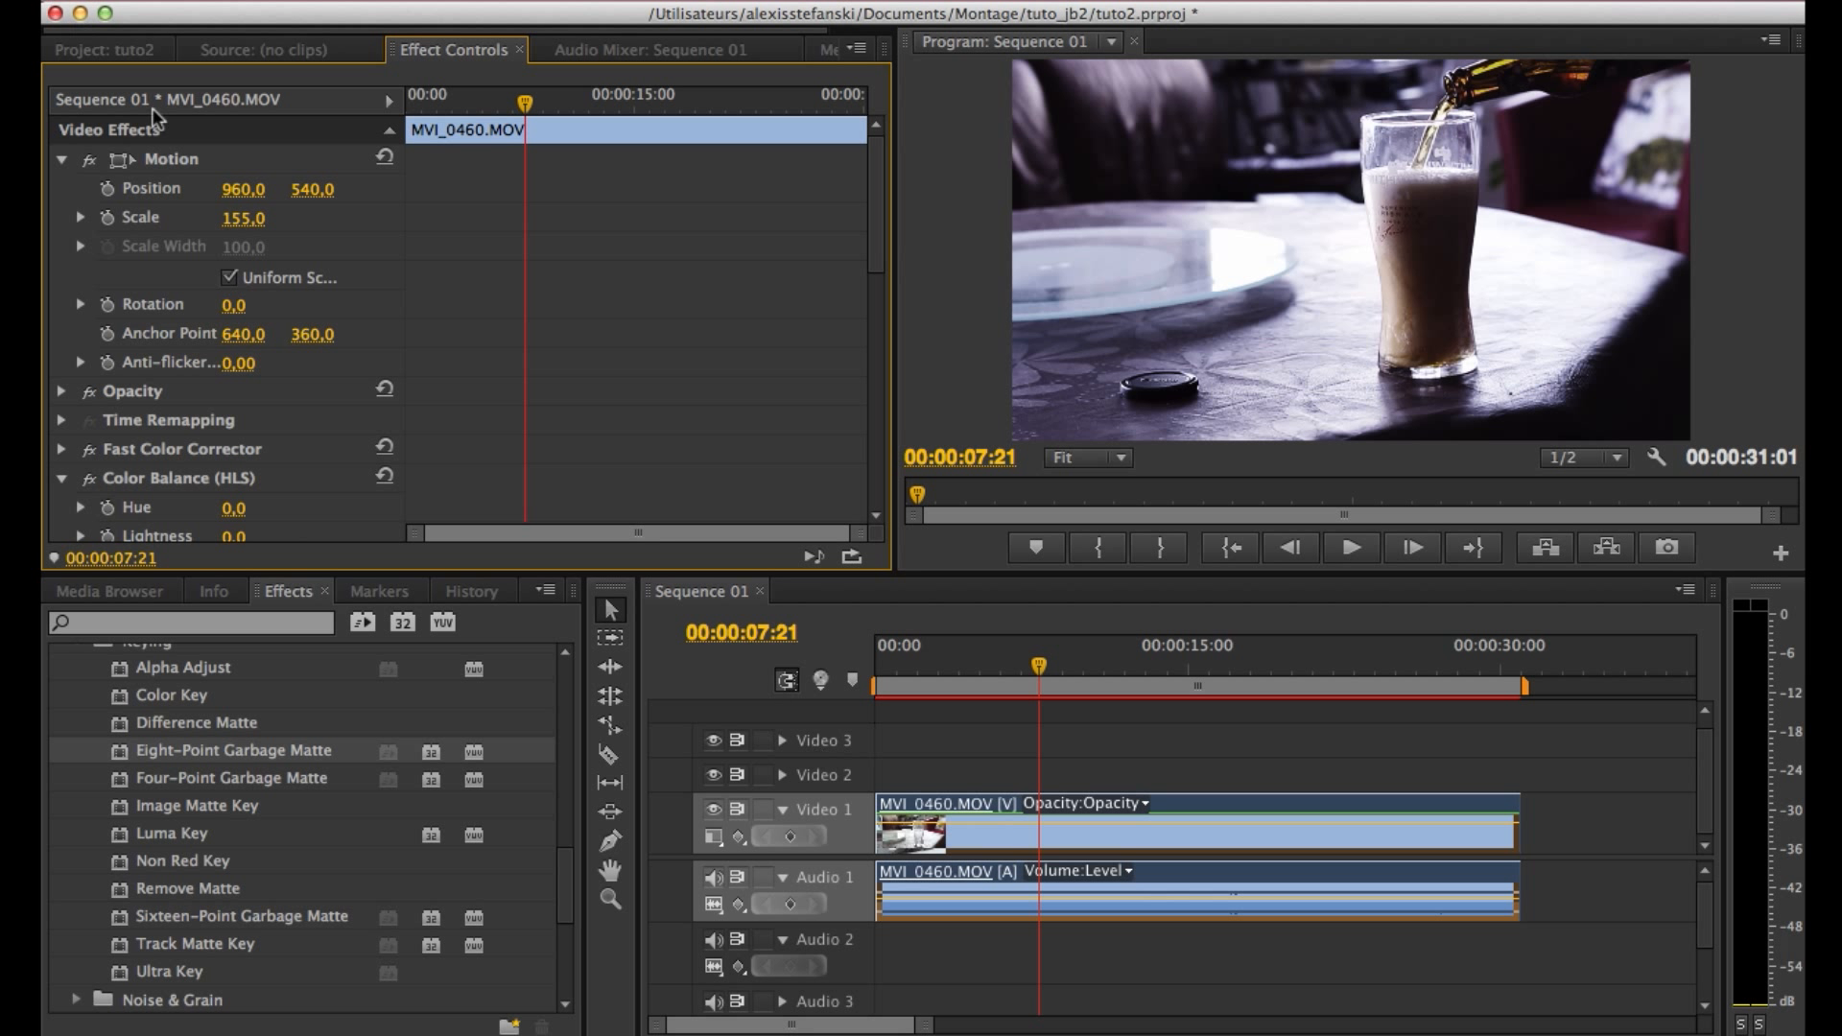
Turn off the Color Balance (HLS) and RGB Curves effects on MVI_0460.MOV.
scroll(179, 305, "down", 1)
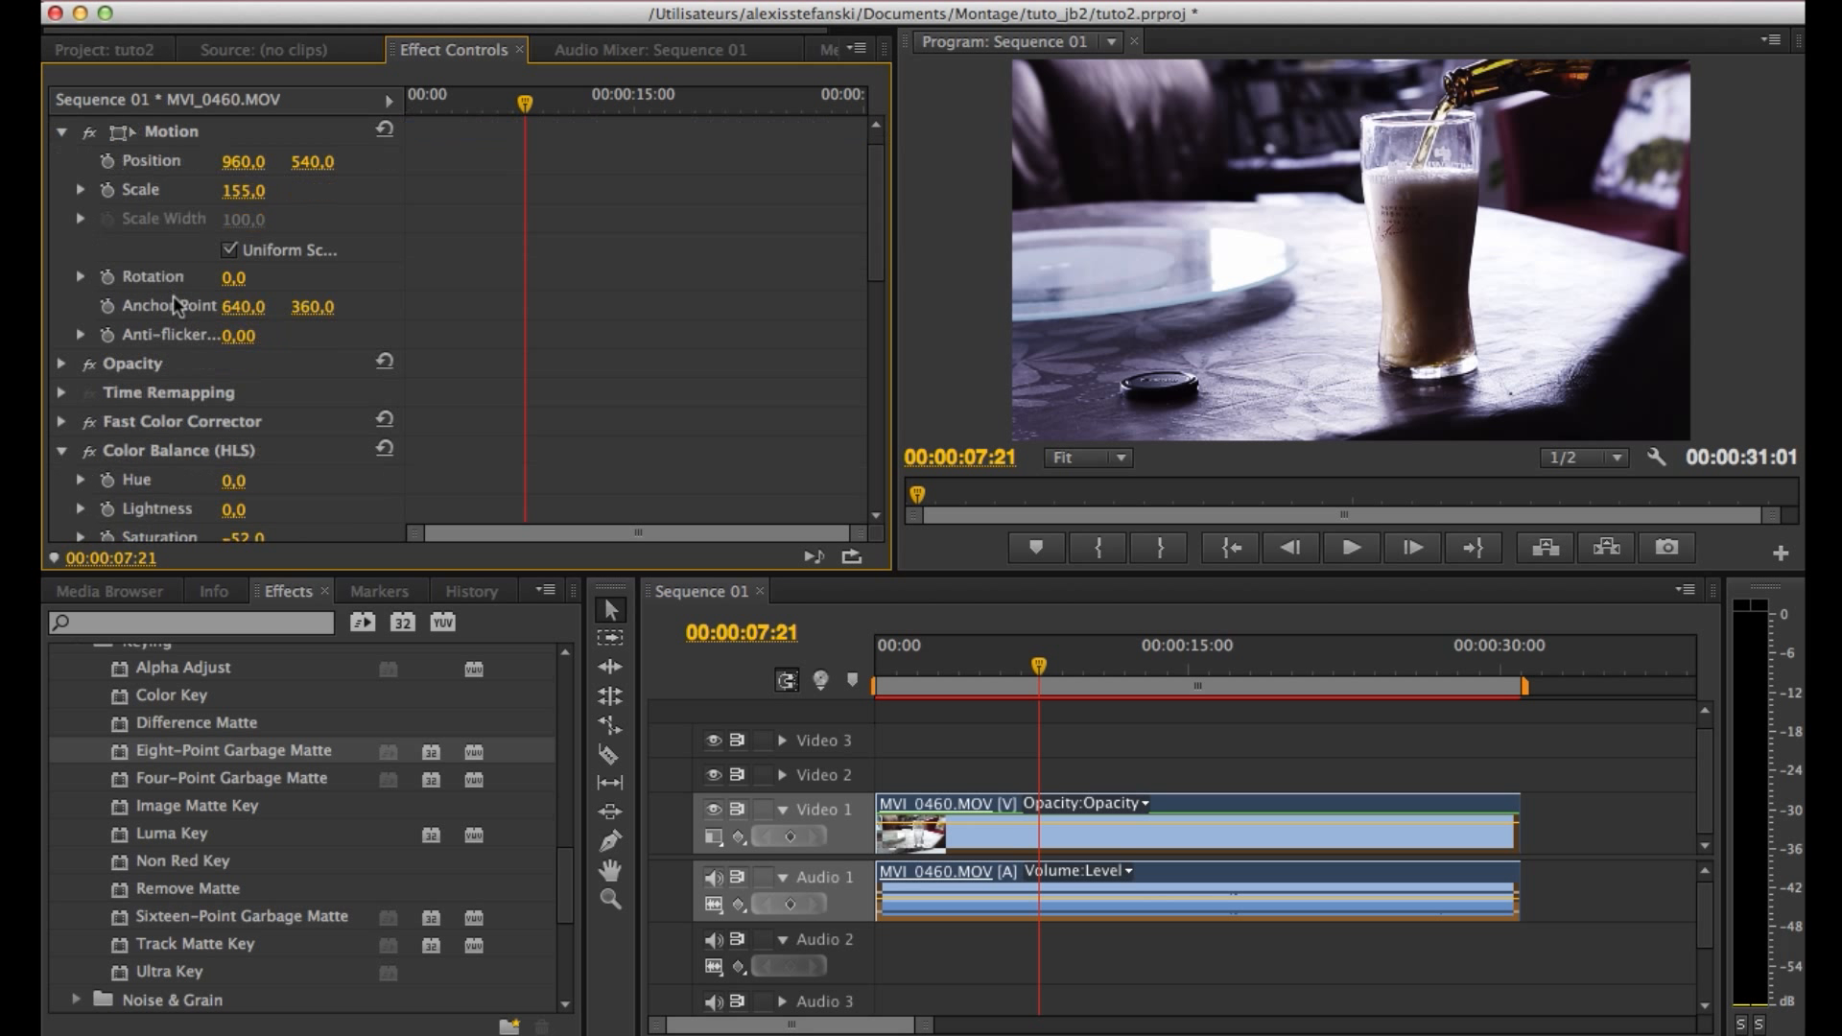
left_click(91, 450)
scroll(90, 455, "down", 2)
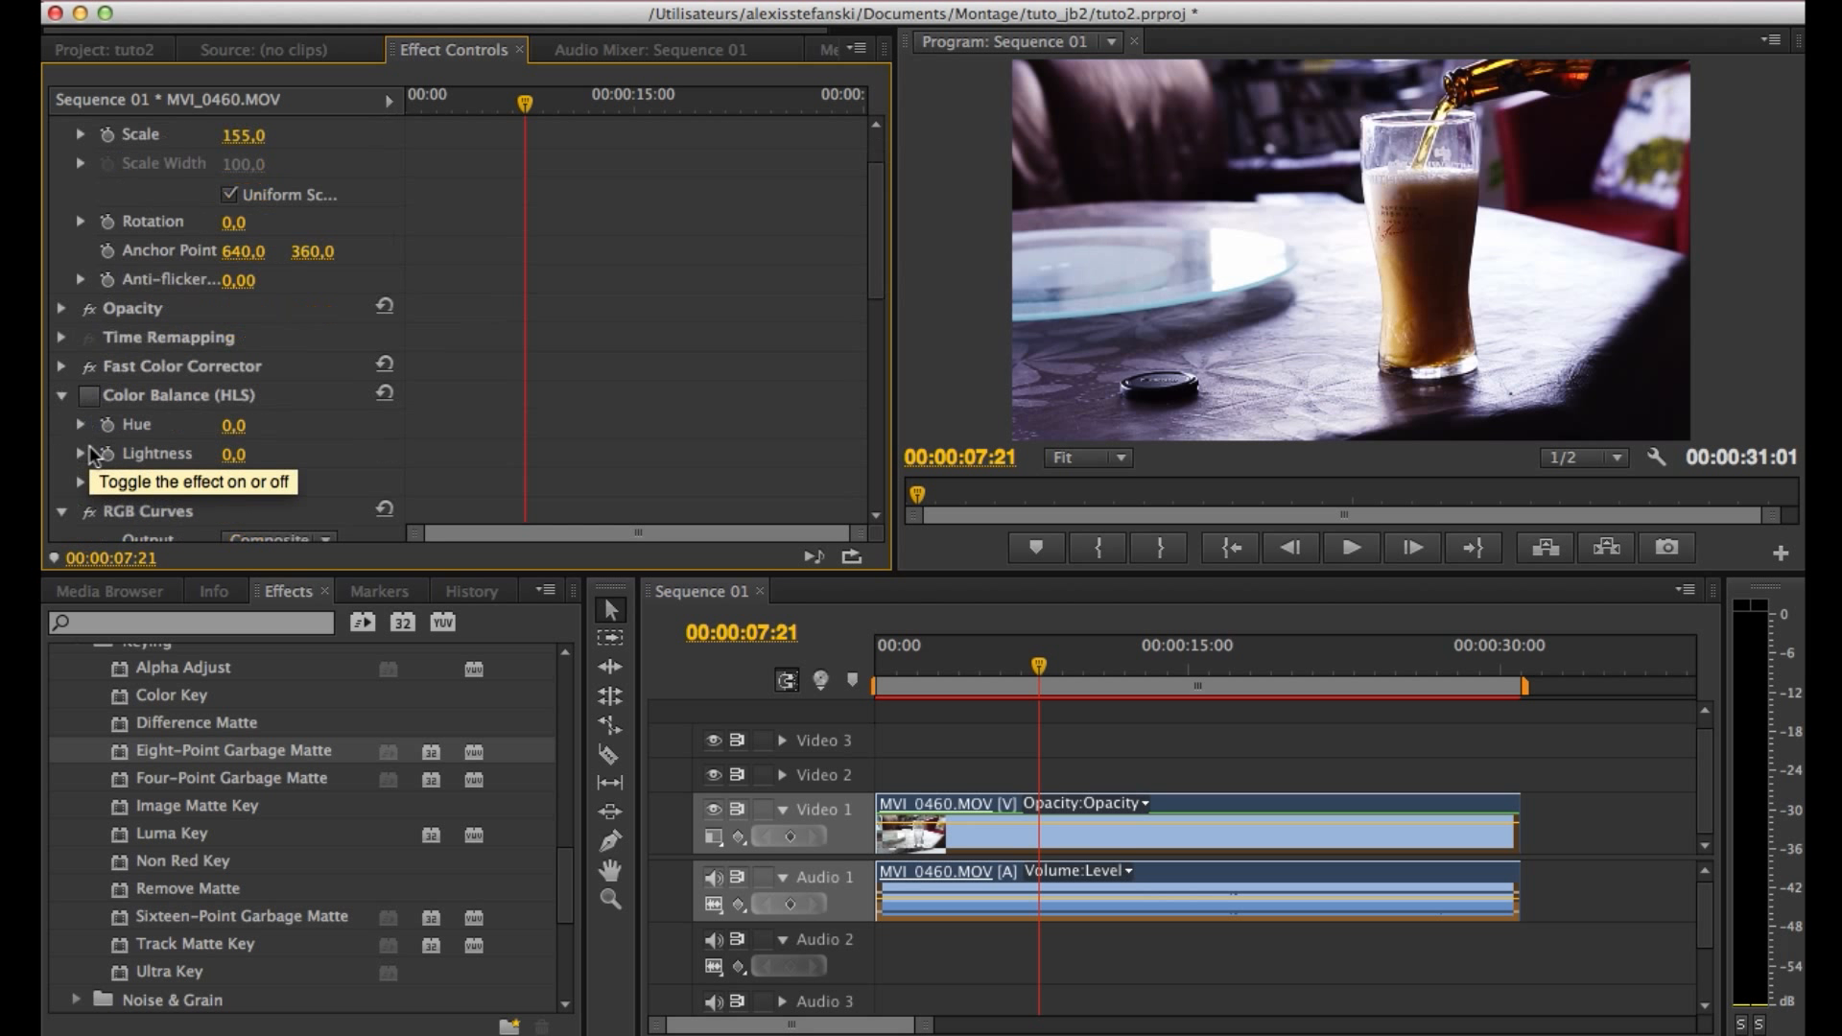
left_click(87, 516)
Place the orange matte on Video 2 above MVI_0460.MOV so that it spans the playhead at 00:00:07:21, and select it.
left_click(107, 49)
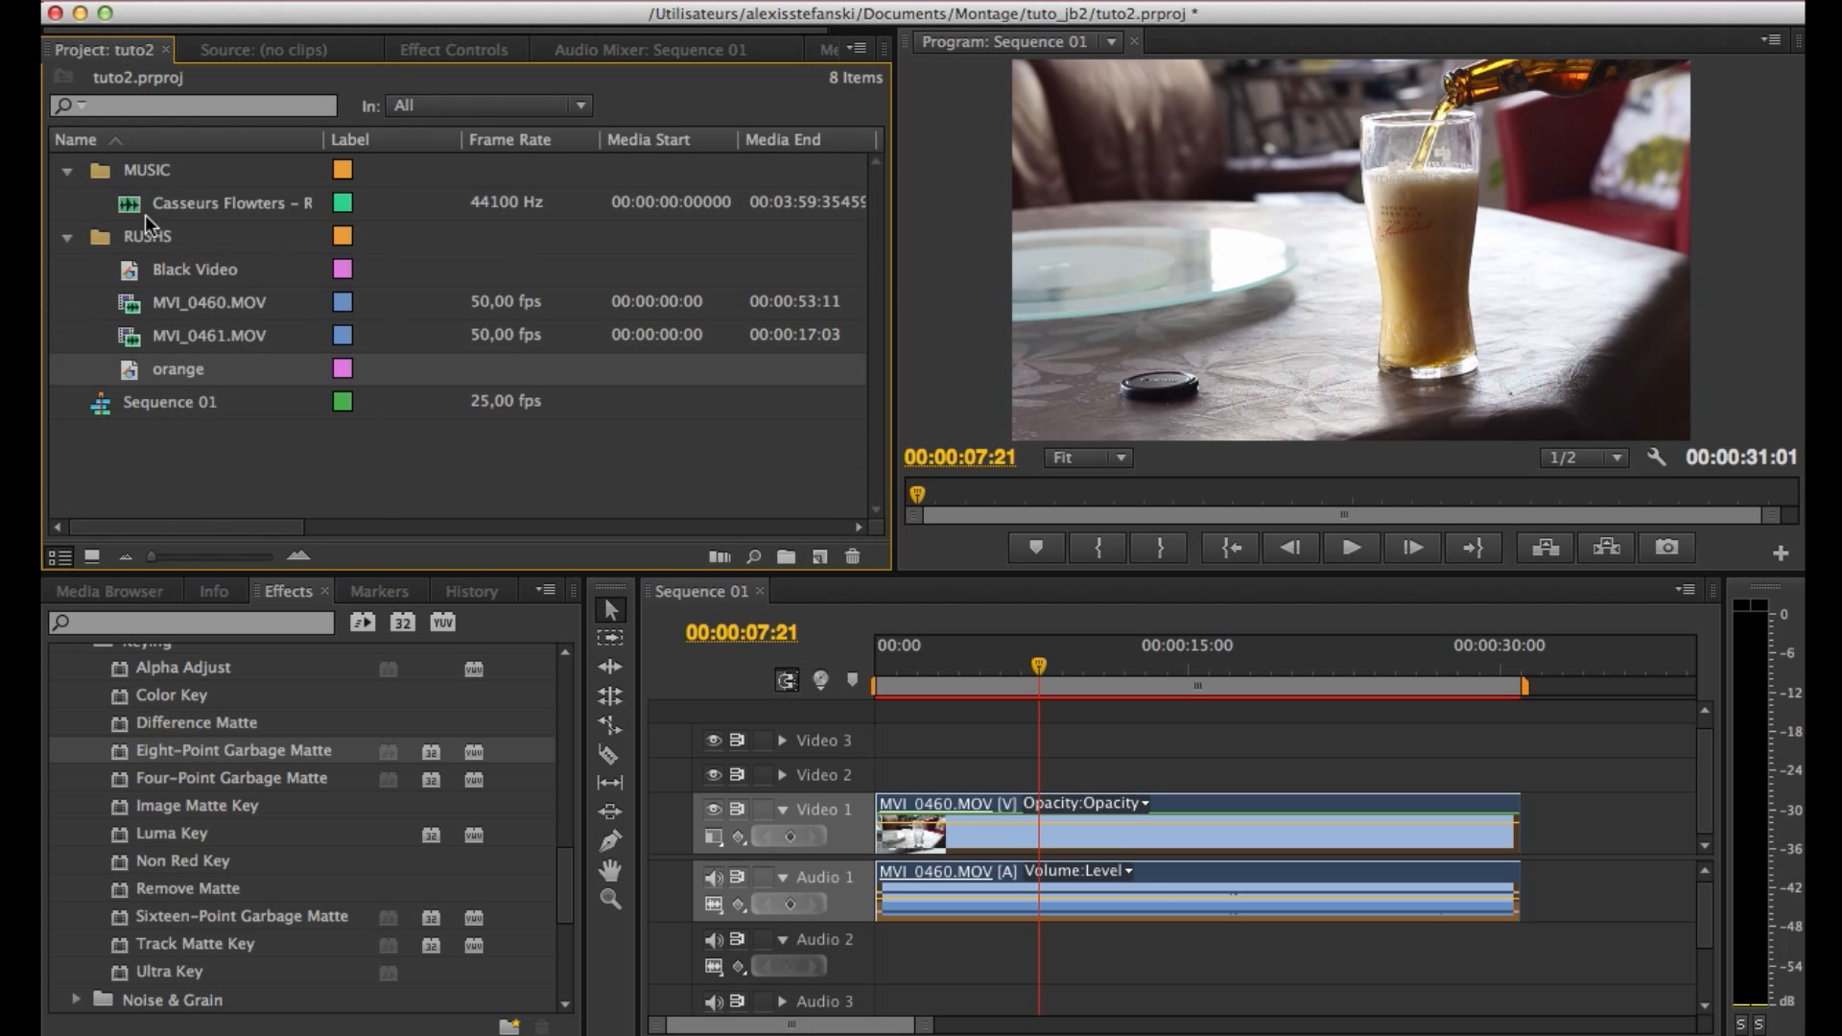
left_click(188, 285)
left_click(129, 379)
left_click_drag(129, 379, 964, 768)
left_click(1015, 799)
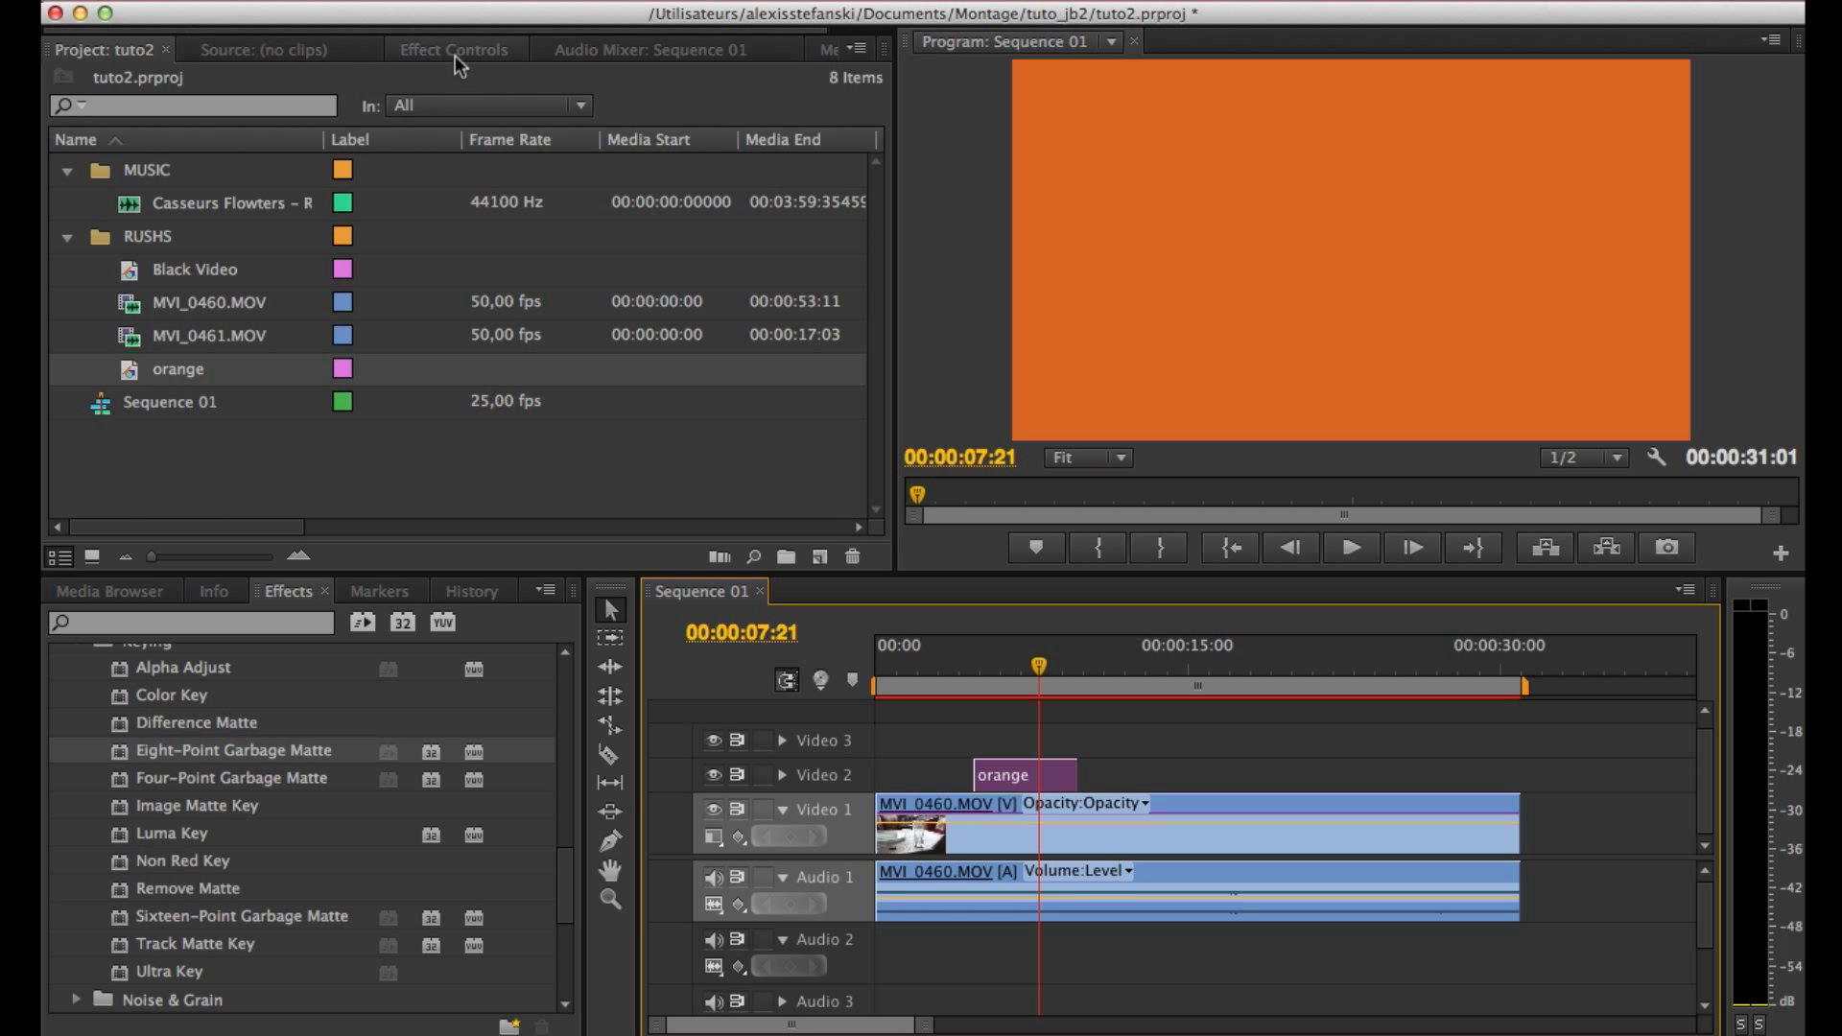
Set the orange matte's blend mode to Overlay and its opacity to about 52%.
left_click(456, 57)
left_click(61, 190)
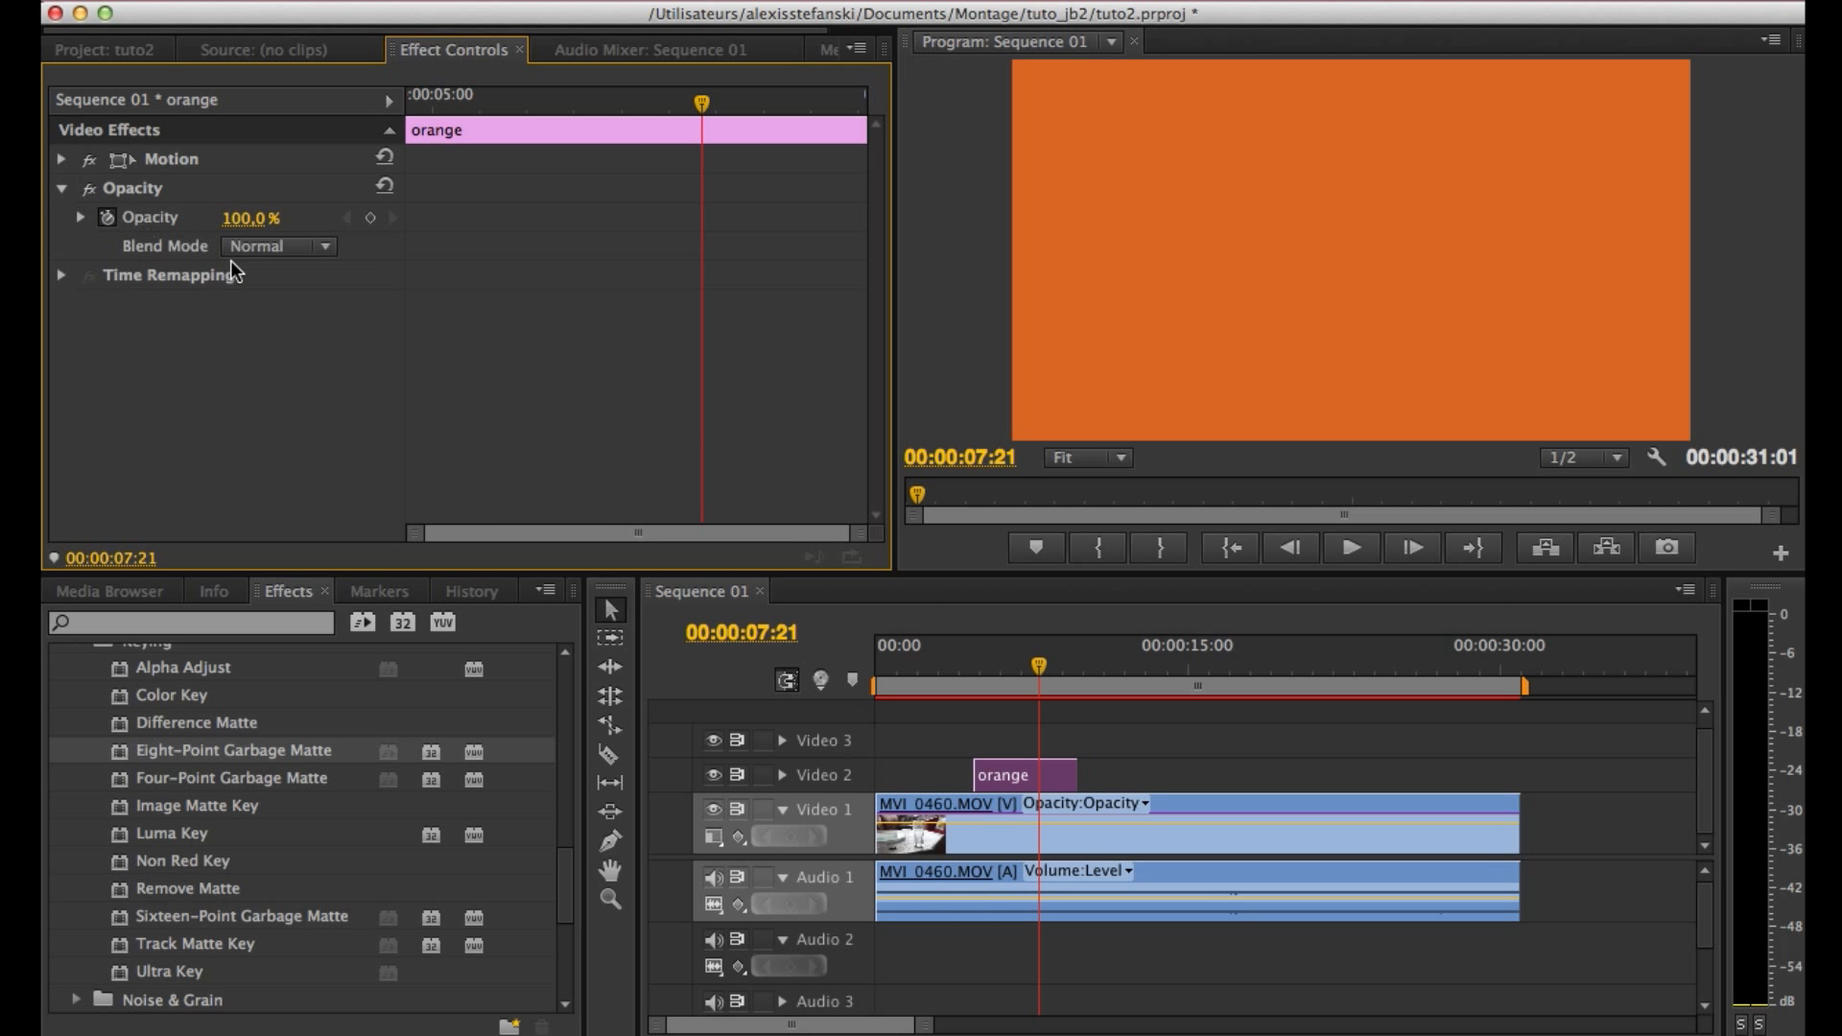
left_click(301, 253)
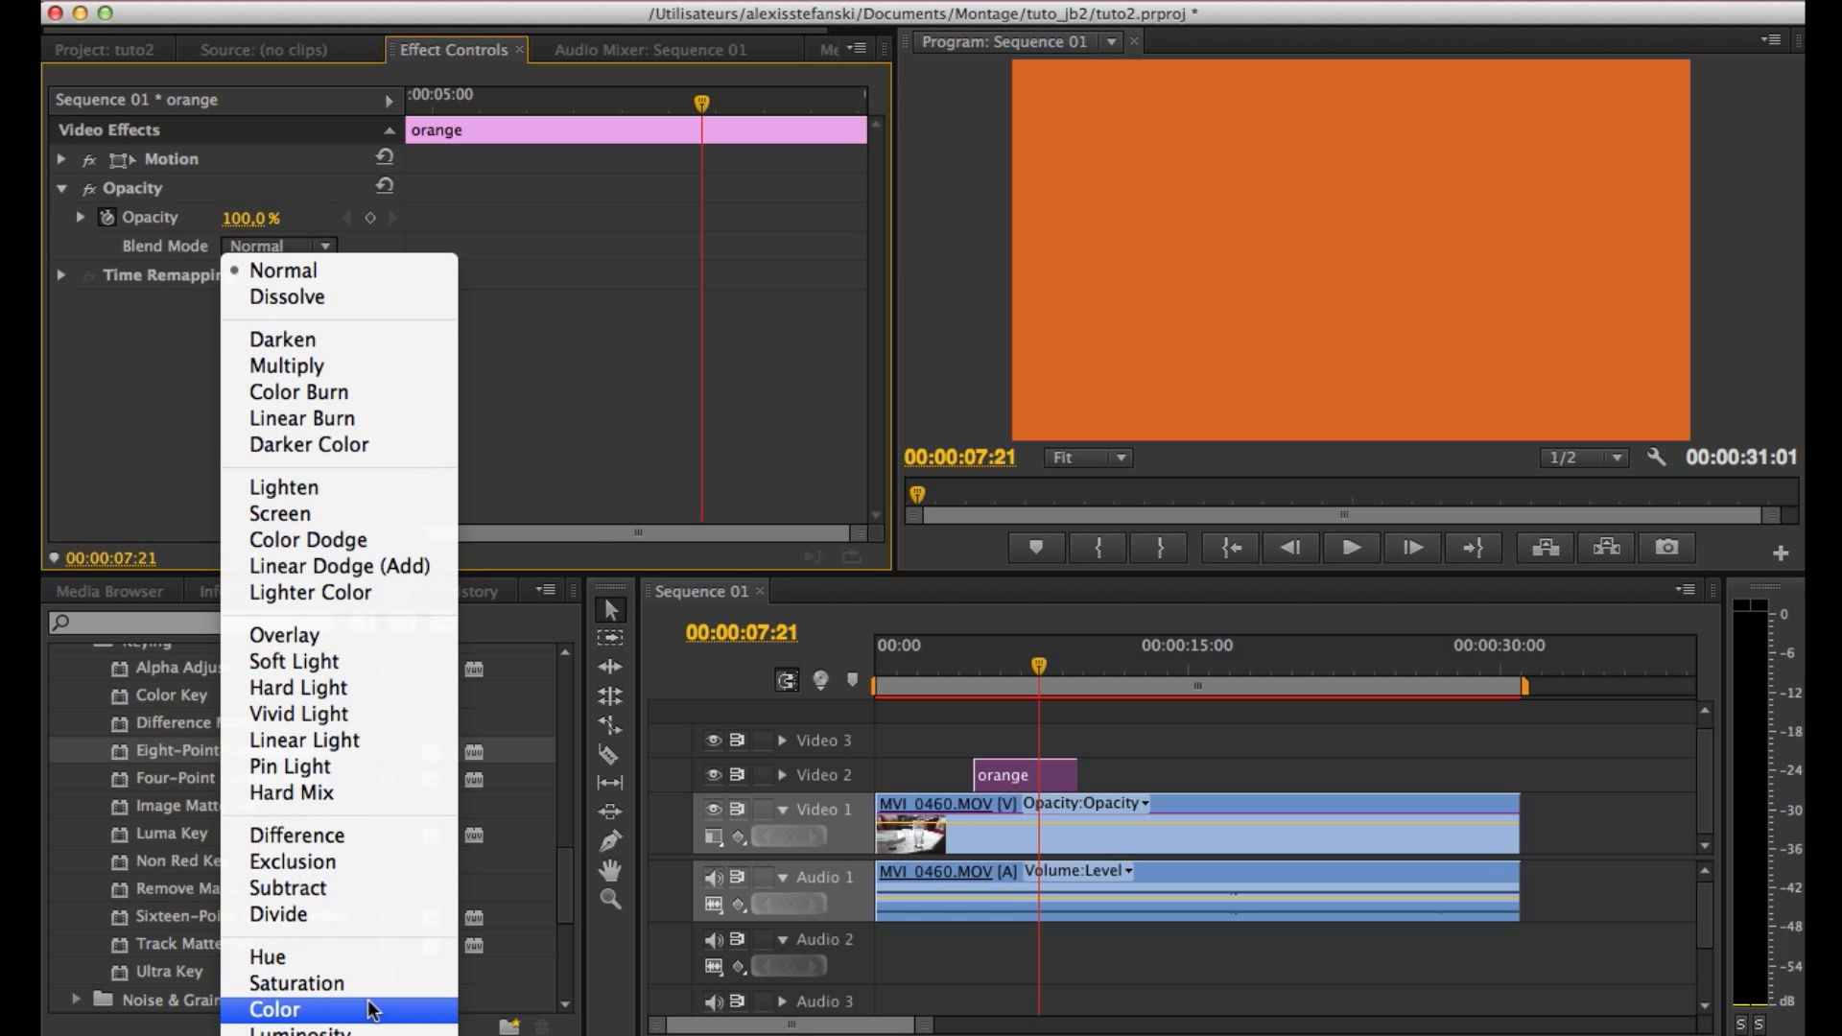
left_click(372, 639)
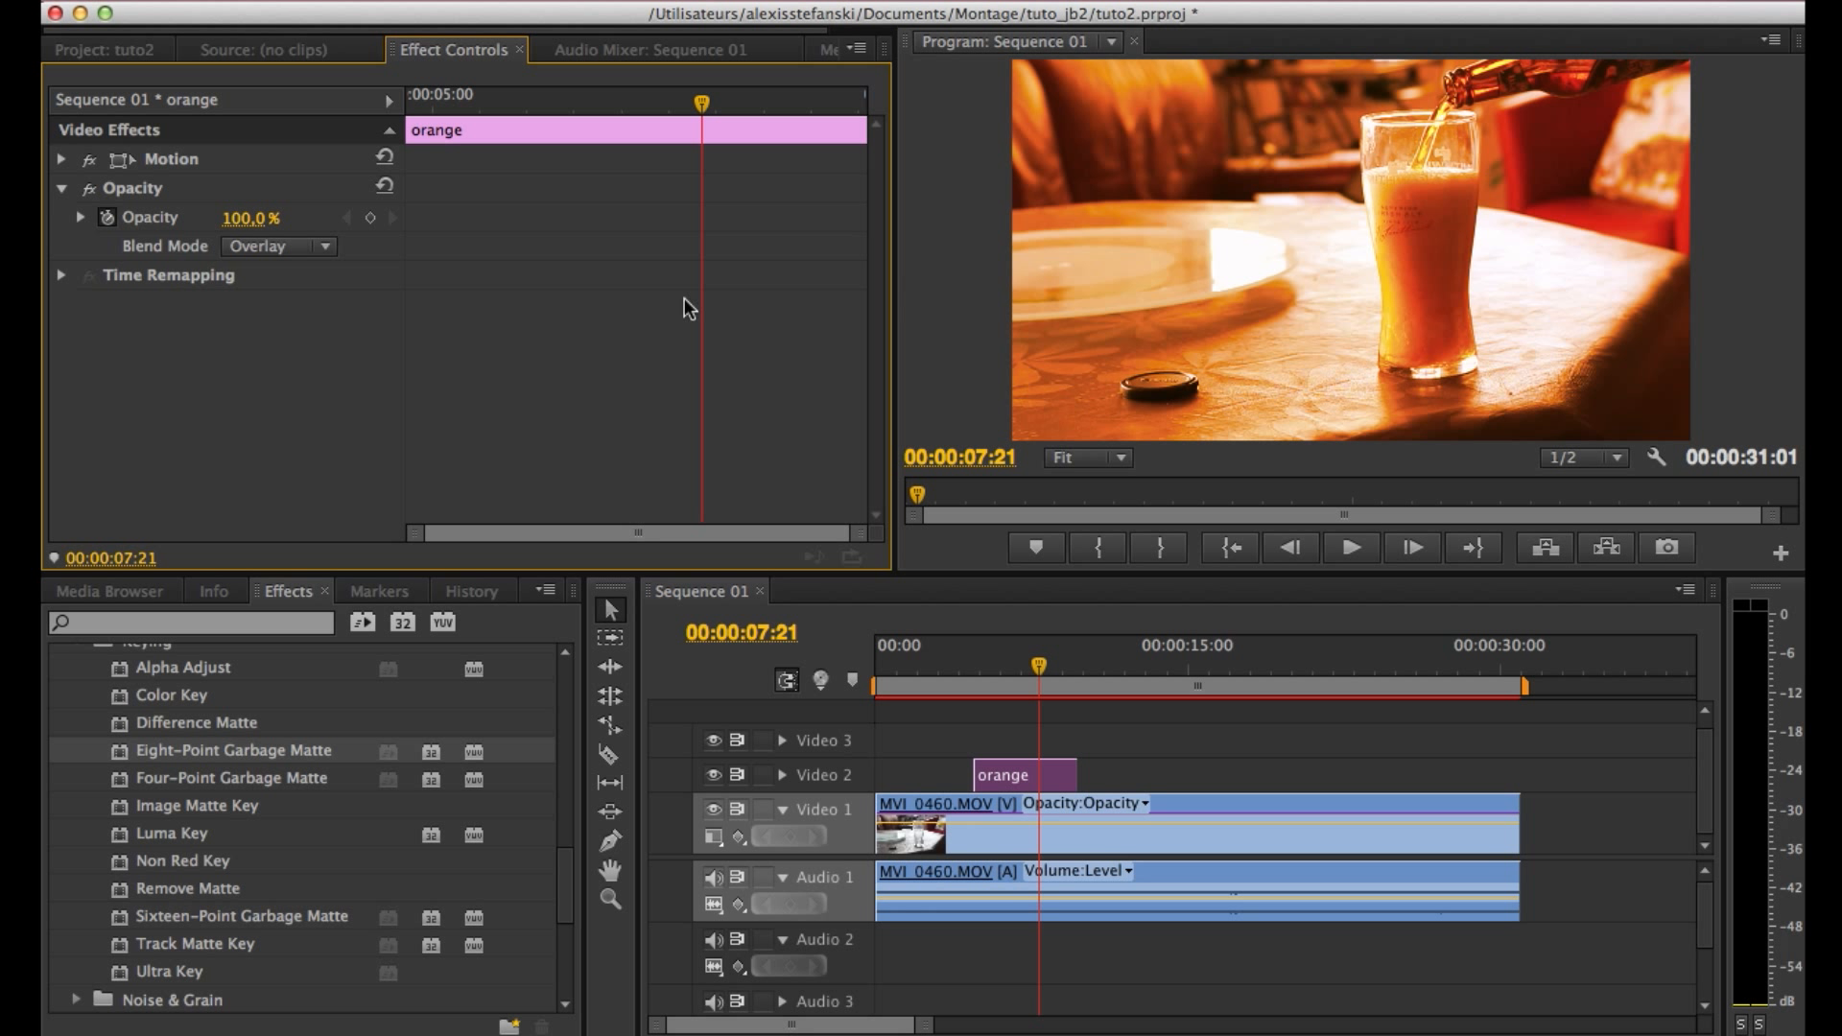
left_click_drag(249, 217, 157, 218)
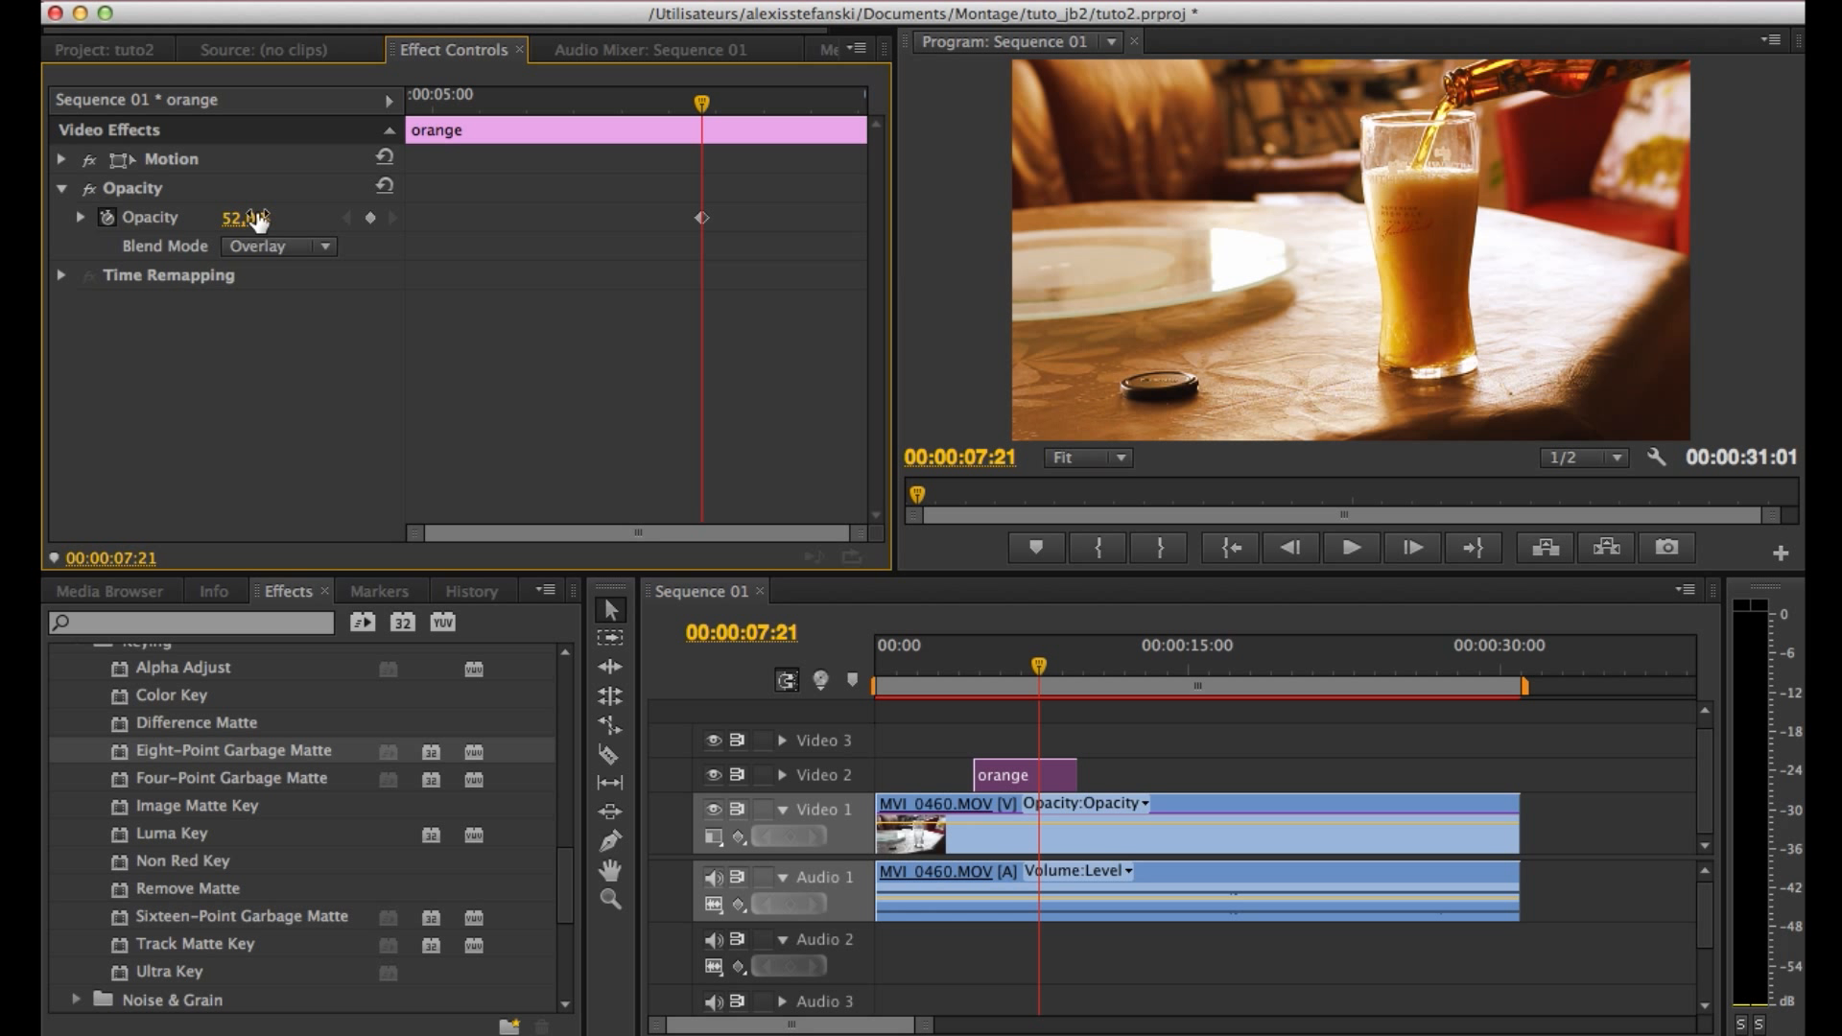